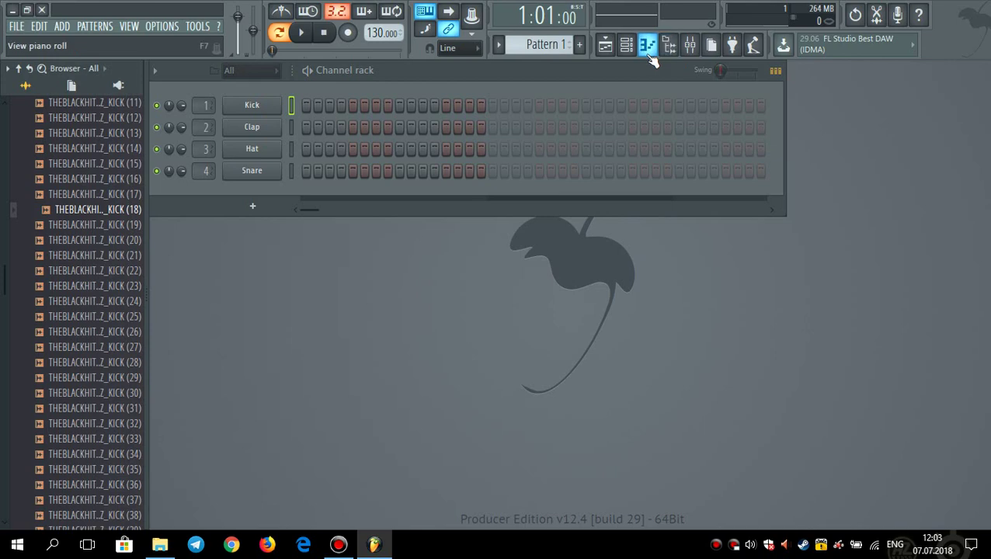
# Close the piano roll and show the channel rack together with the playlist
pyautogui.click(647, 45)
pyautogui.click(647, 45)
pyautogui.click(626, 45)
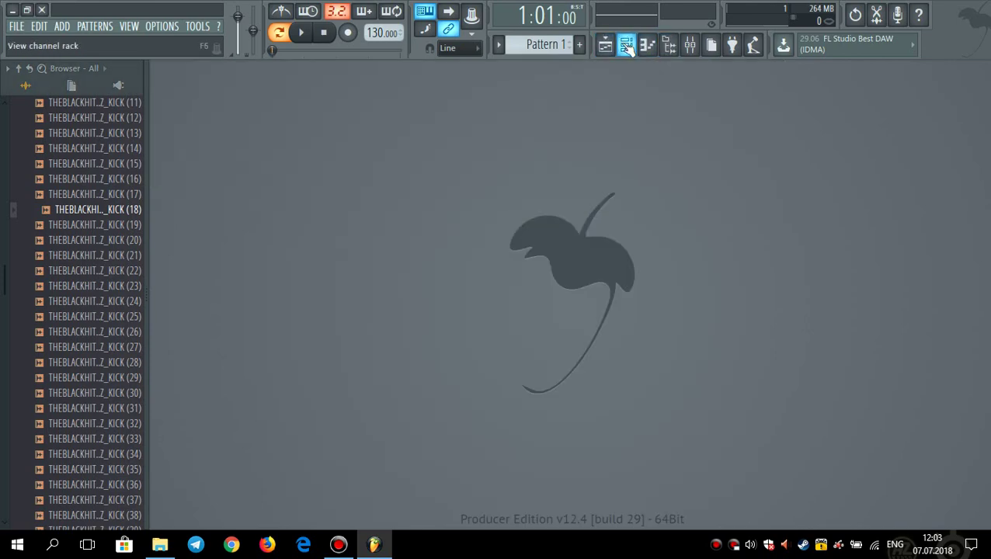
pyautogui.click(626, 45)
pyautogui.click(605, 45)
pyautogui.click(418, 80)
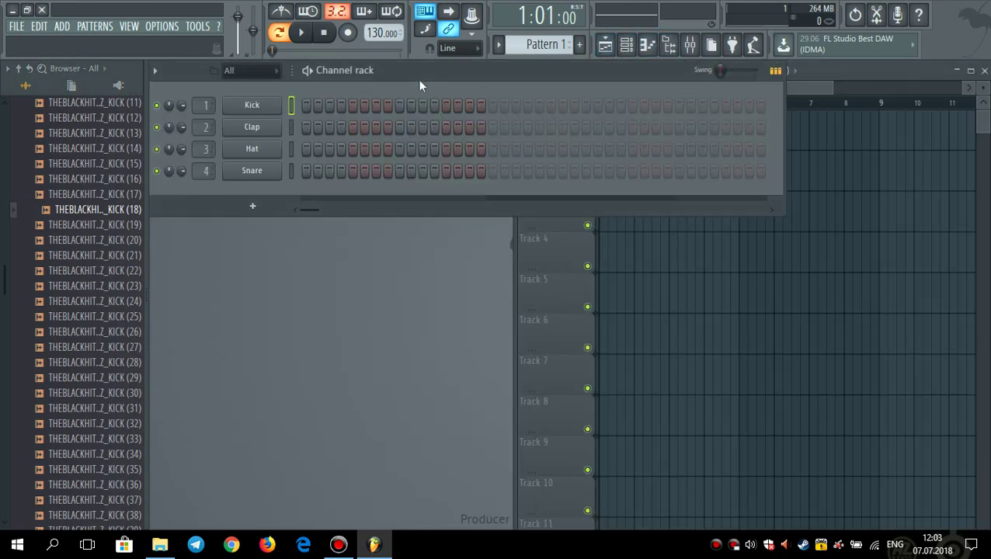
# Collapse the kick folder, THE BLACKHITTAZ DRUM KIT folder and the Packs folder in the browser
pyautogui.scroll(6, 96, 248)
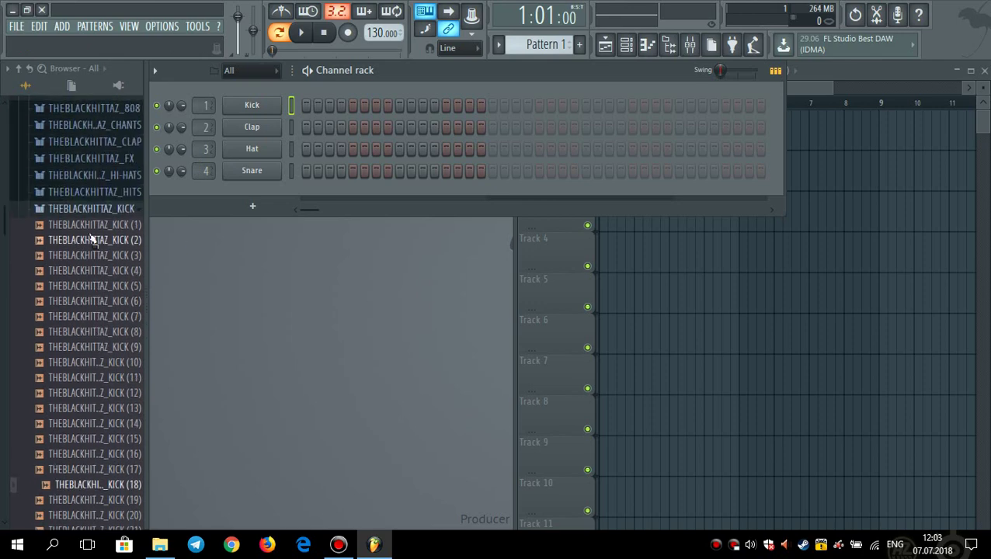
pyautogui.click(99, 209)
pyautogui.scroll(5, 86, 311)
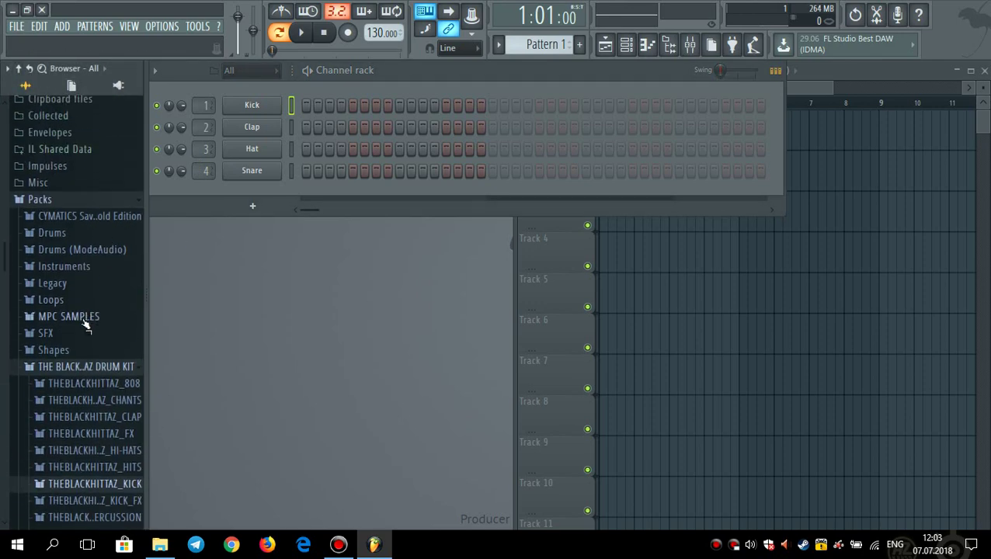
pyautogui.click(78, 367)
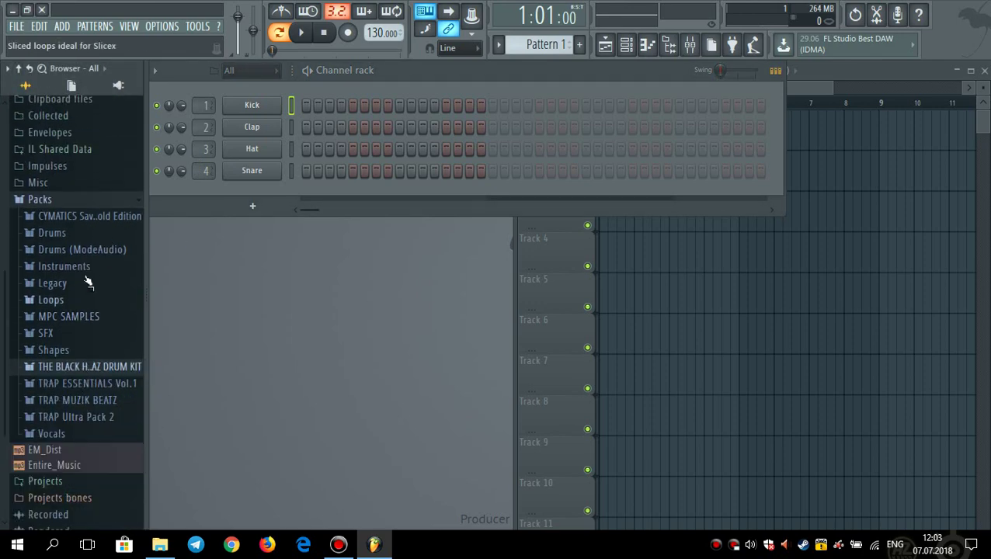
pyautogui.click(78, 200)
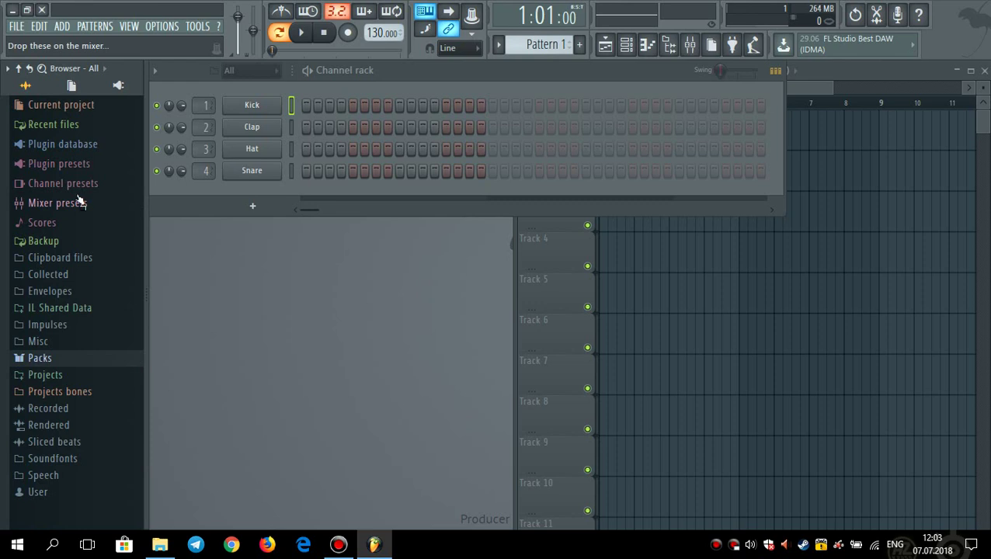
pyautogui.click(269, 187)
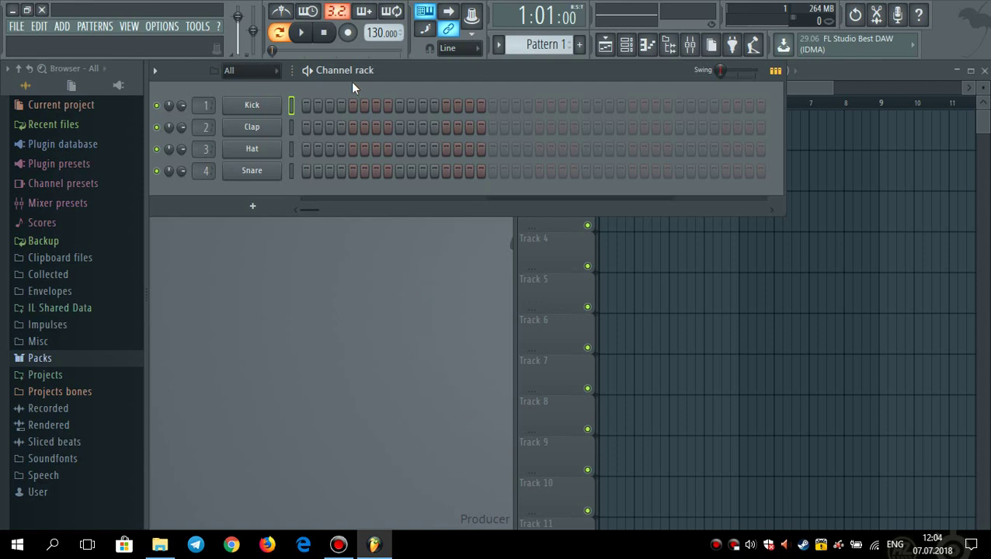
pyautogui.click(831, 70)
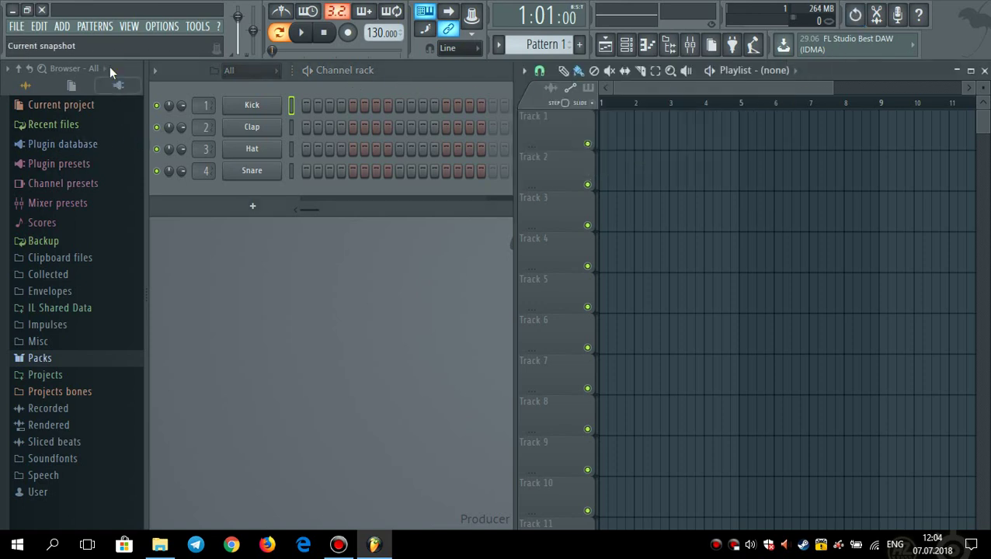
pyautogui.click(101, 27)
pyautogui.click(94, 28)
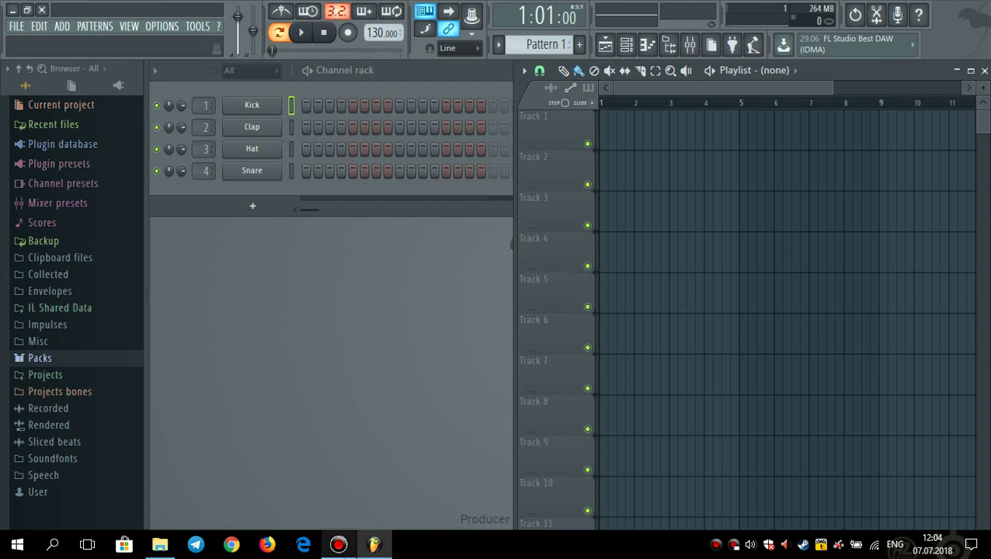
pyautogui.moveTo(338, 545)
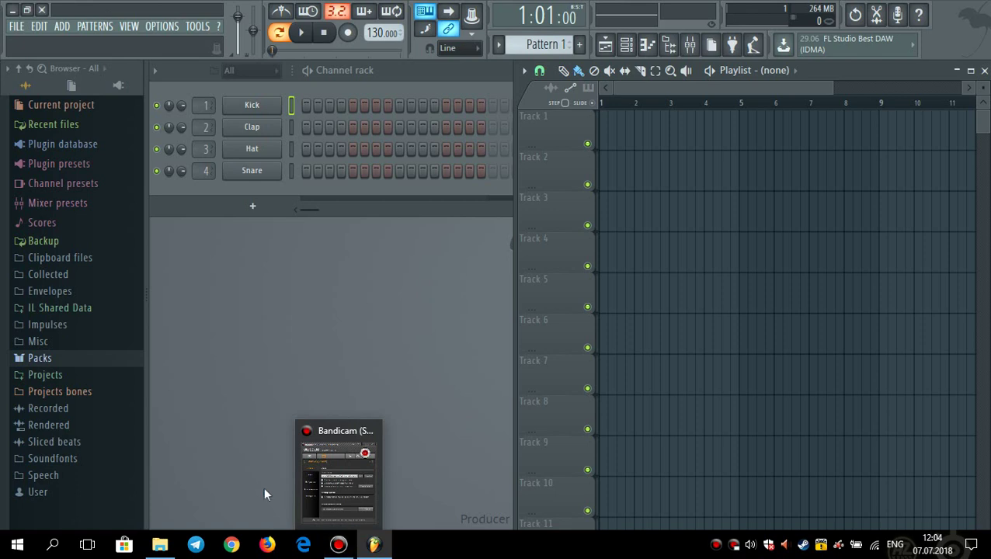
pyautogui.click(292, 286)
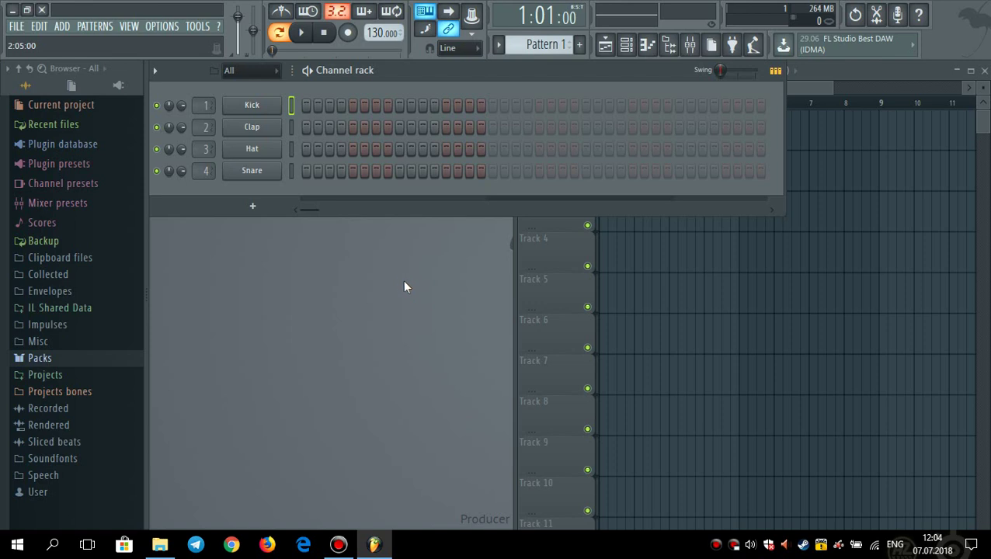
pyautogui.click(129, 359)
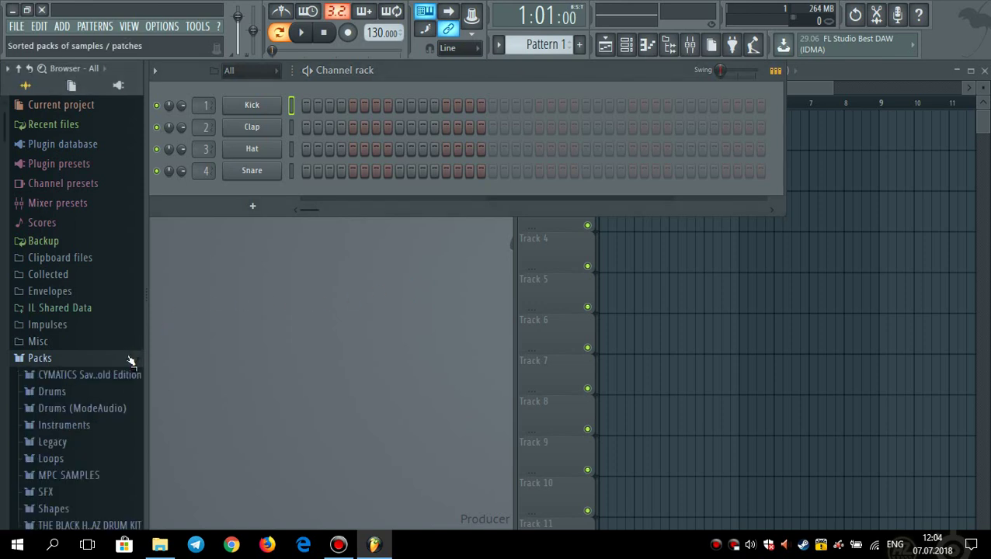
pyautogui.click(130, 360)
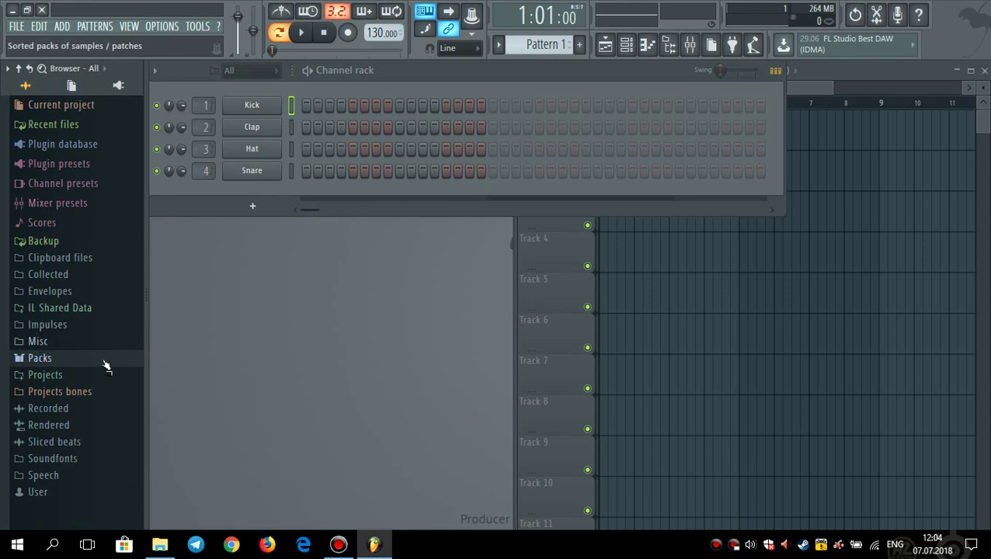
# Replace the Kick channel with Morphine from the Synth special generators in the plugin database
pyautogui.click(97, 165)
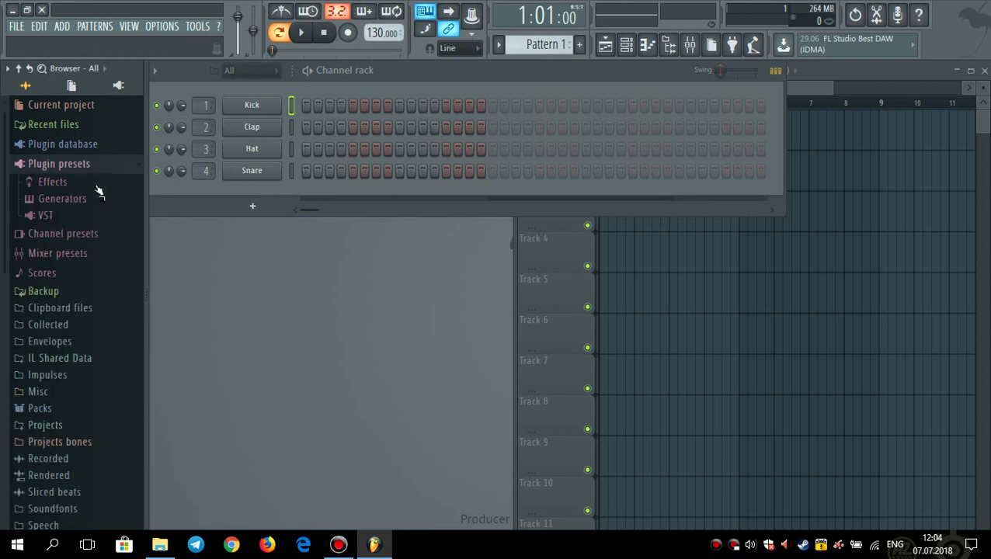
pyautogui.click(86, 146)
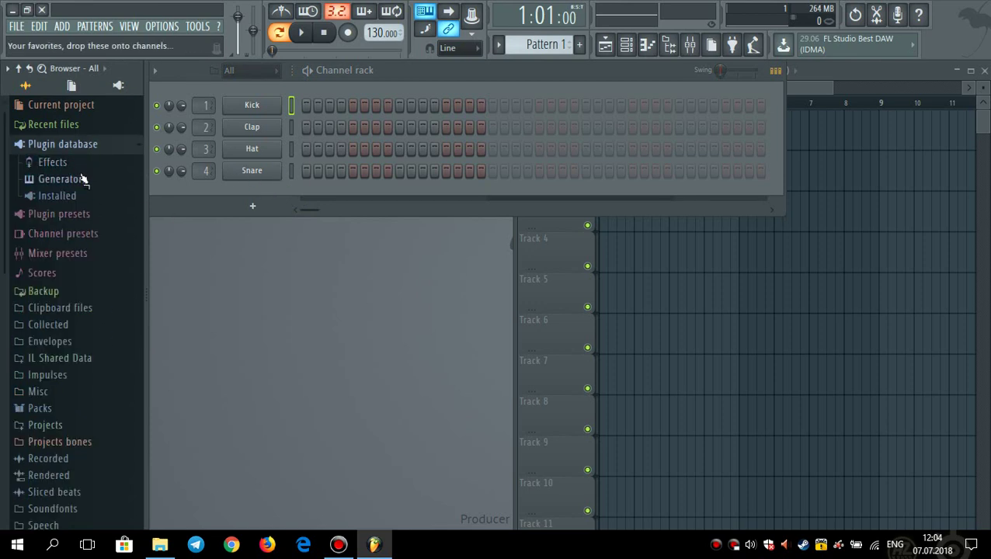
pyautogui.click(84, 179)
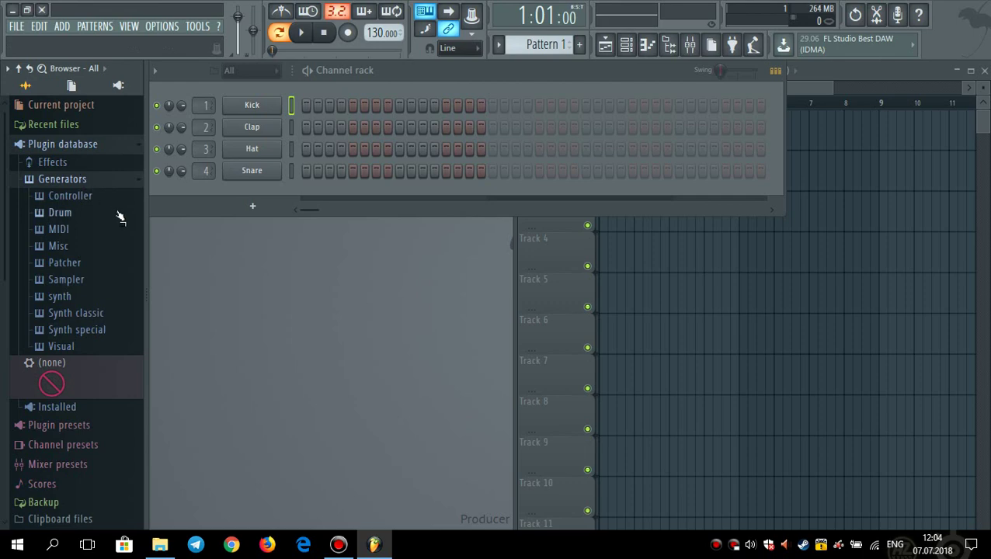
pyautogui.click(84, 280)
pyautogui.click(83, 245)
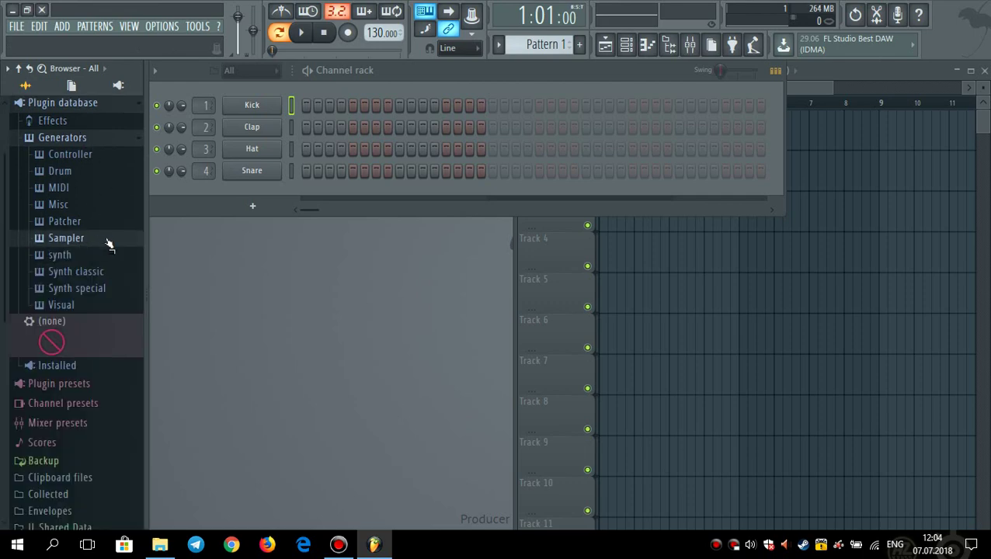
pyautogui.click(101, 289)
pyautogui.scroll(-3, 101, 289)
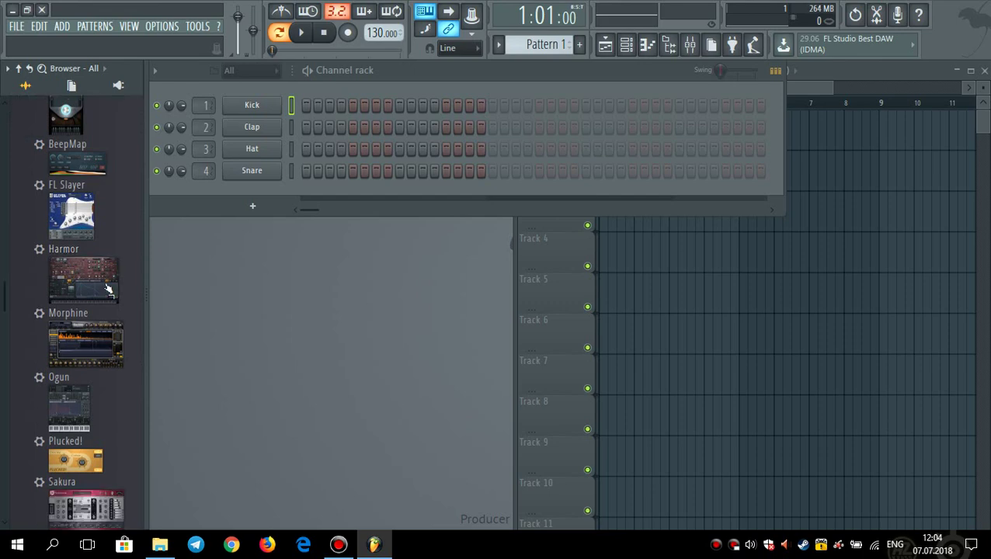
pyautogui.moveTo(77, 288); pyautogui.dragTo(267, 113)
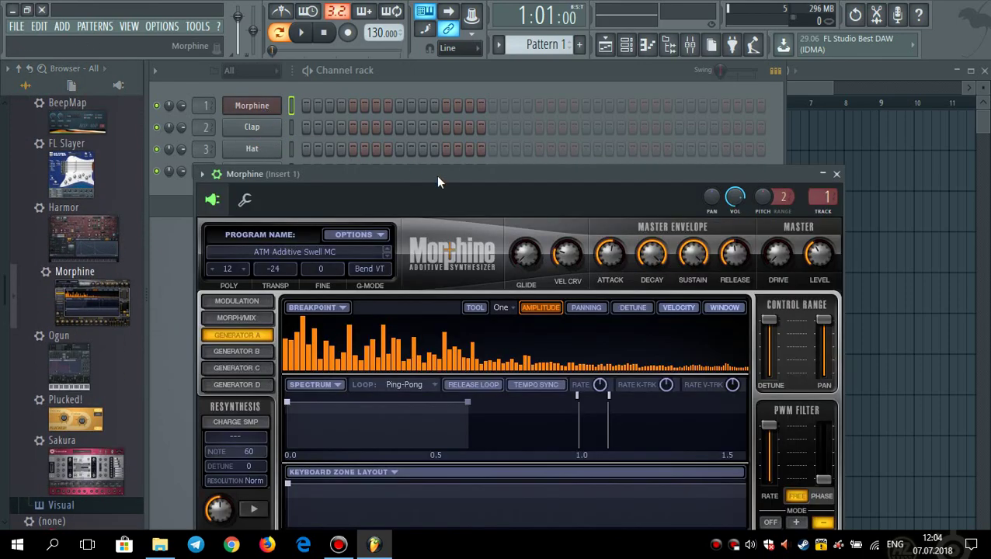
# Play a few notes to audition Morphine's ATM Additive Swell MC preset
pyautogui.press('z')
pyautogui.press('c')
pyautogui.press('b')
pyautogui.press('x')
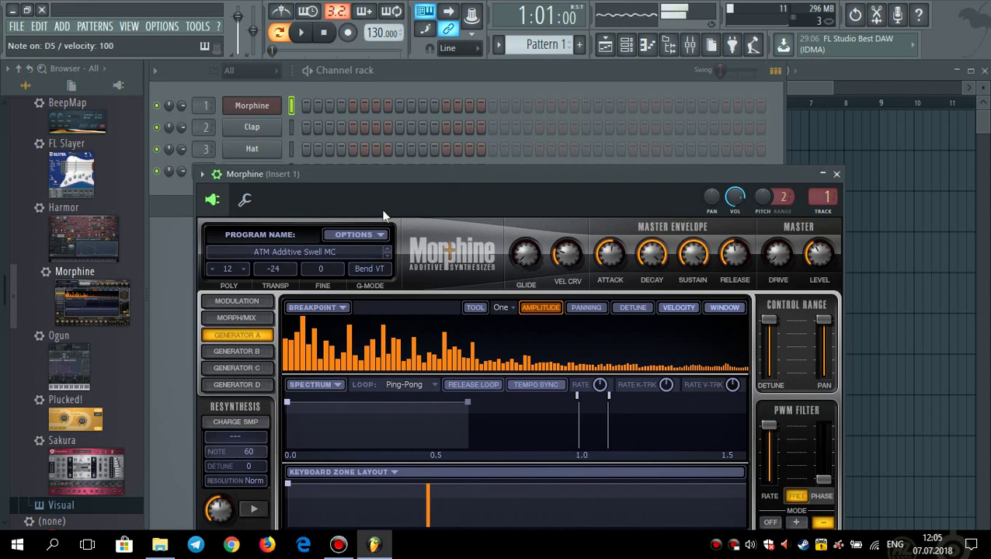
pyautogui.press('b')
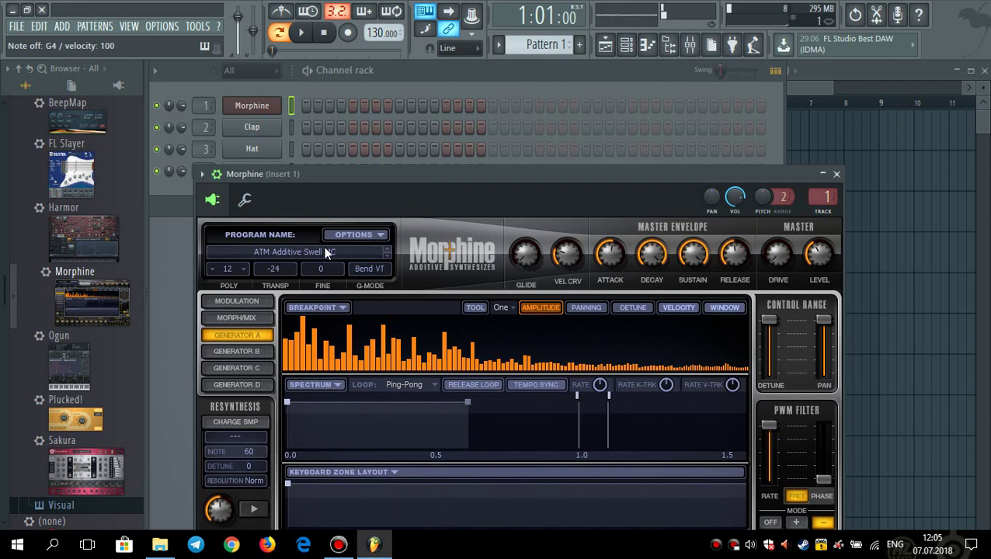
# Move the Morphine window upward and hide its channel settings so the whole synth fits on screen
pyautogui.click(325, 249)
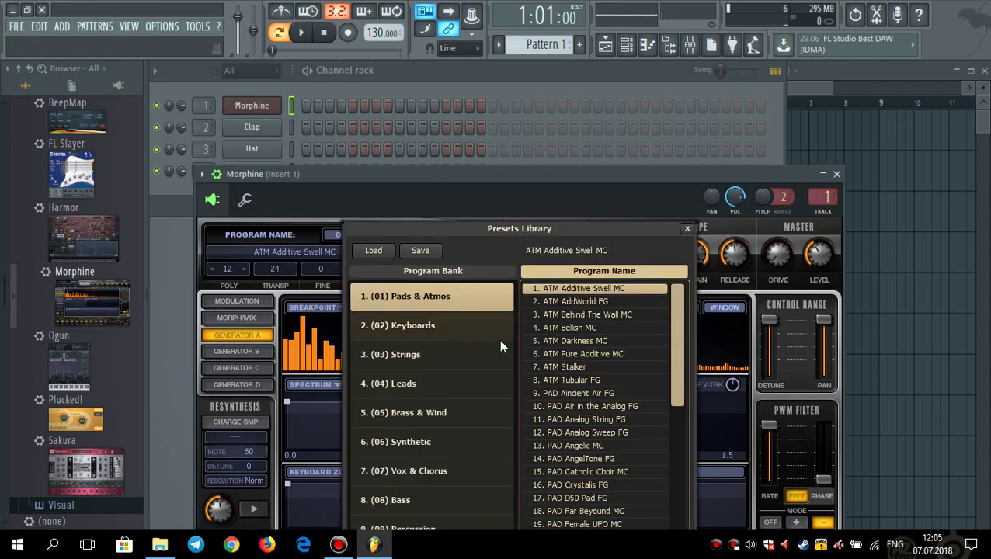
pyautogui.moveTo(682, 347); pyautogui.dragTo(669, 371)
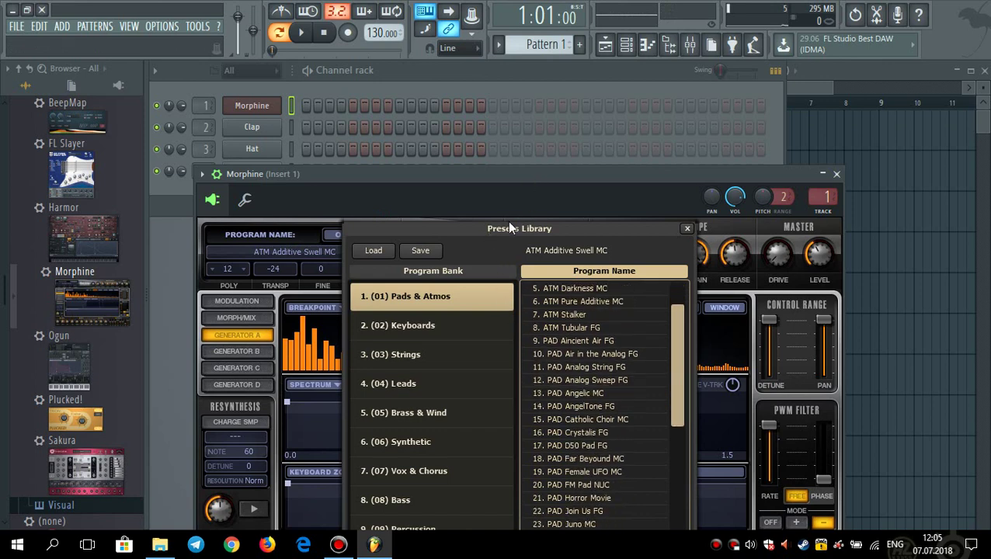
pyautogui.moveTo(525, 182); pyautogui.dragTo(536, 94)
pyautogui.click(237, 104)
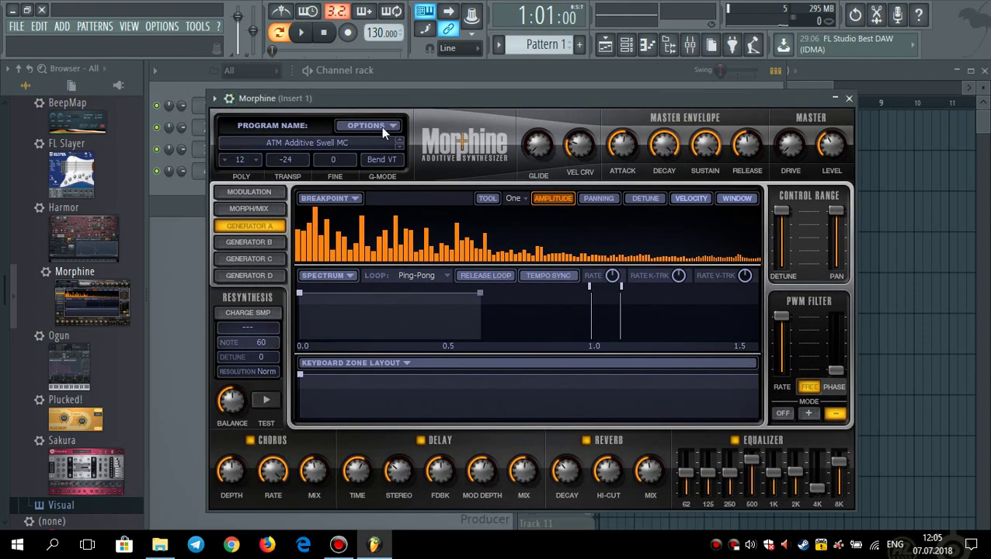
# Load the SYN Ancient Asian FG preset from the Synthetic bank of Morphine's presets library
pyautogui.click(391, 141)
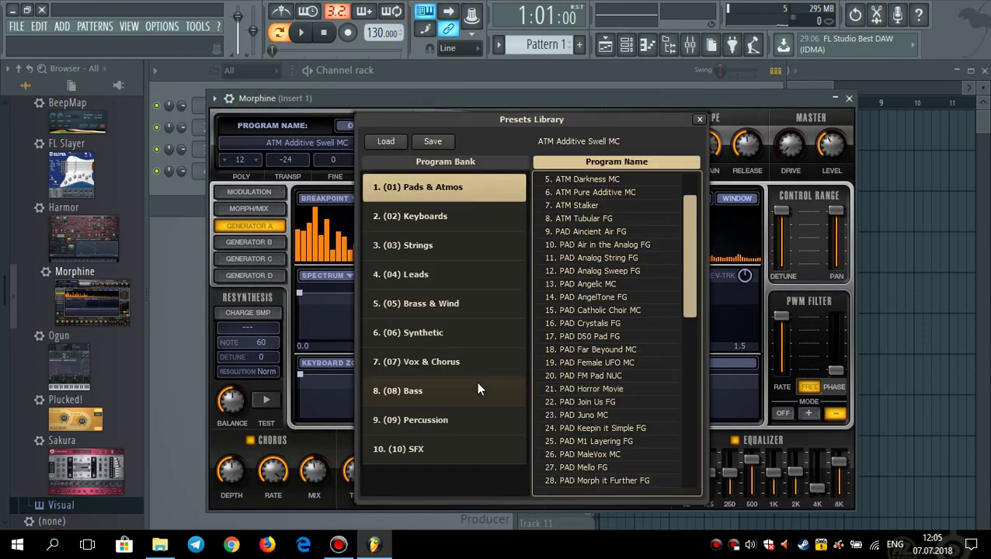
pyautogui.click(460, 333)
pyautogui.click(567, 191)
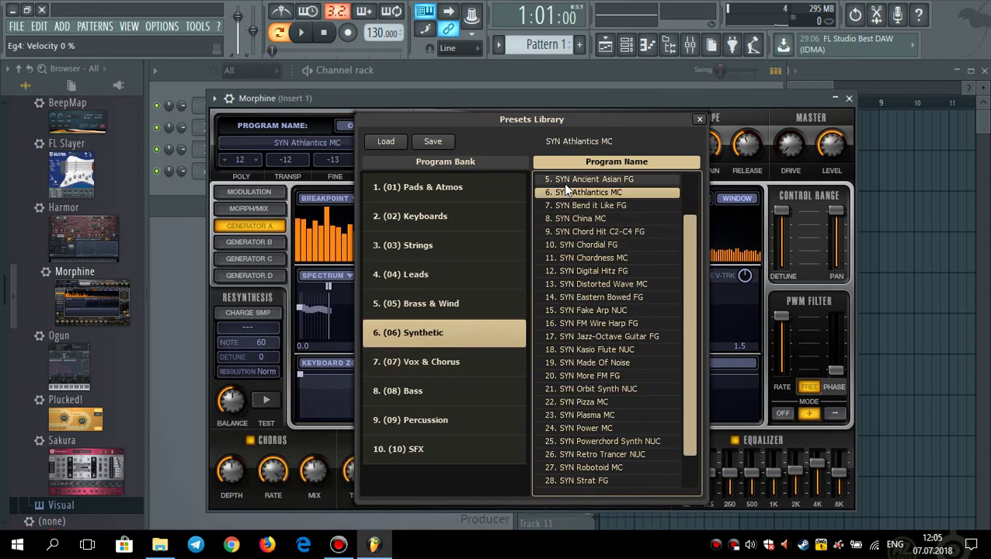
pyautogui.doubleClick(563, 183)
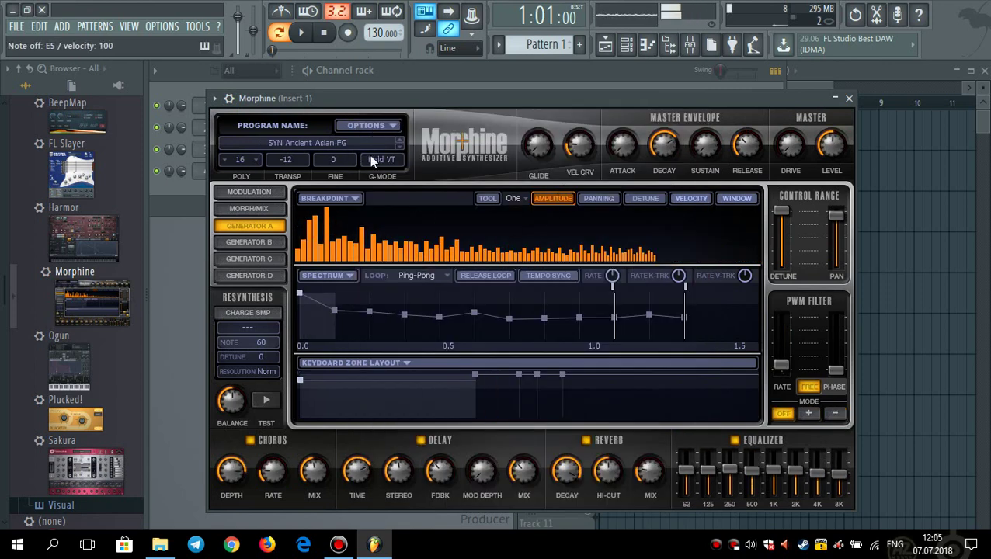
# Switch Morphine to the SYN Athlantics MC preset and audition it with a few notes
pyautogui.click(401, 146)
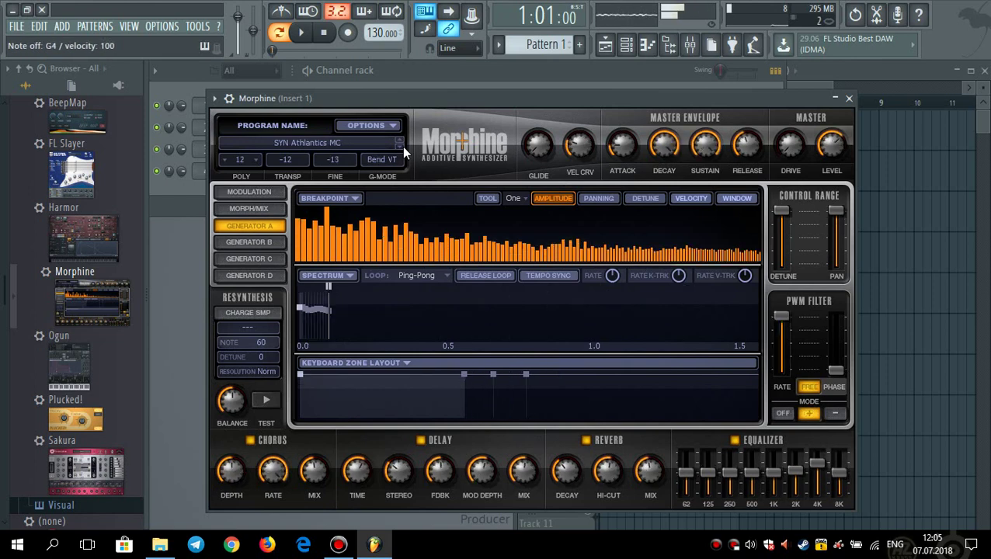
pyautogui.press('r')
pyautogui.press('u')
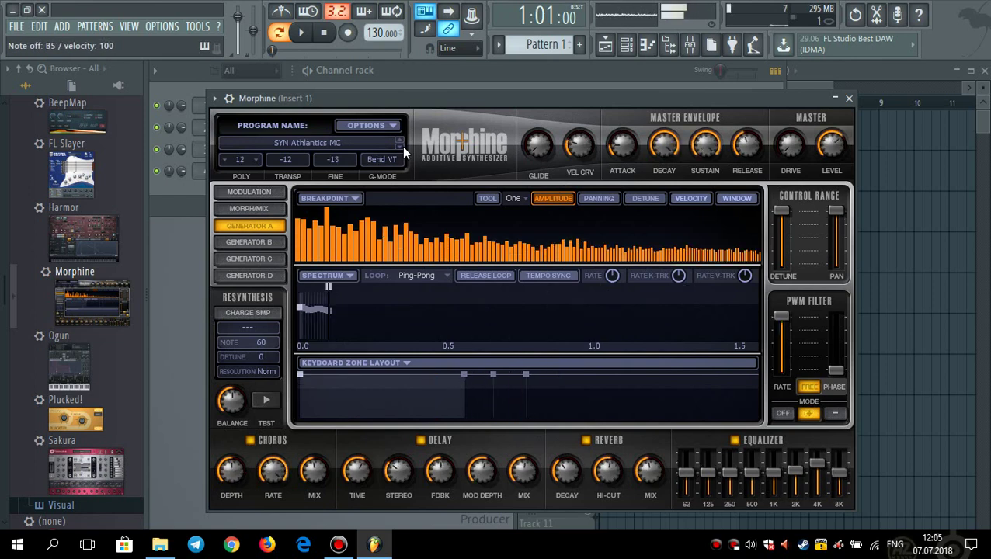
# Switch Morphine to the SYN Bend it Like FG preset and try out a short repeating melody on it
pyautogui.click(400, 146)
pyautogui.press('e')
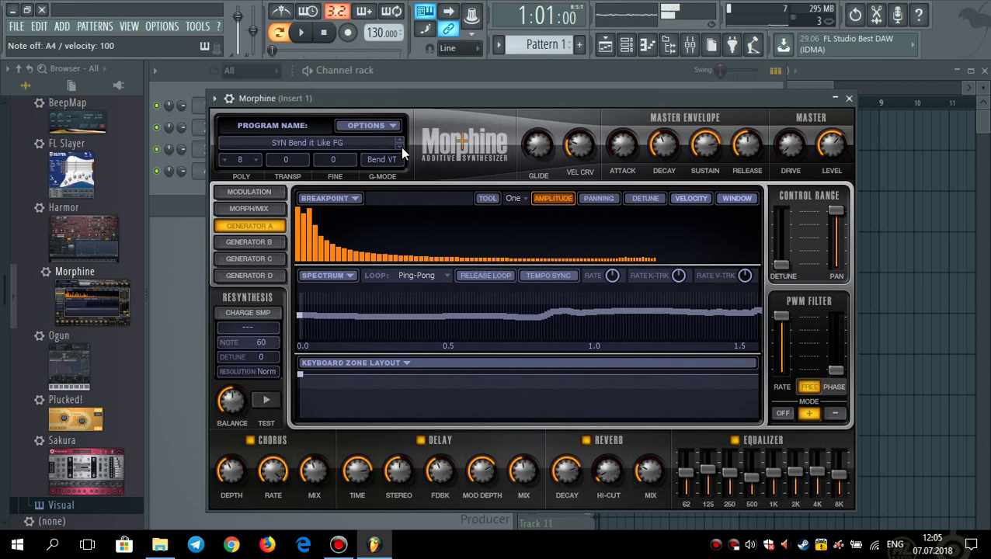
pyautogui.press('t')
pyautogui.press('e')
pyautogui.press('n')
pyautogui.press('e')
pyautogui.press('t')
pyautogui.press('n')
pyautogui.press('t')
pyautogui.press('e')
pyautogui.press('n')
pyautogui.press('e')
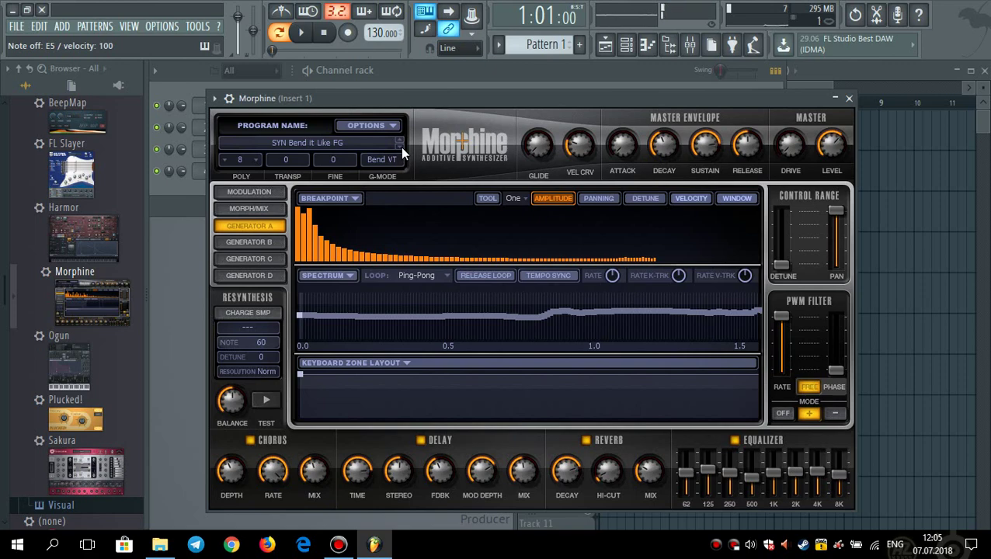
# Close the Morphine window and open the Morphine channel's piano roll at the octave around C3
pyautogui.click(849, 98)
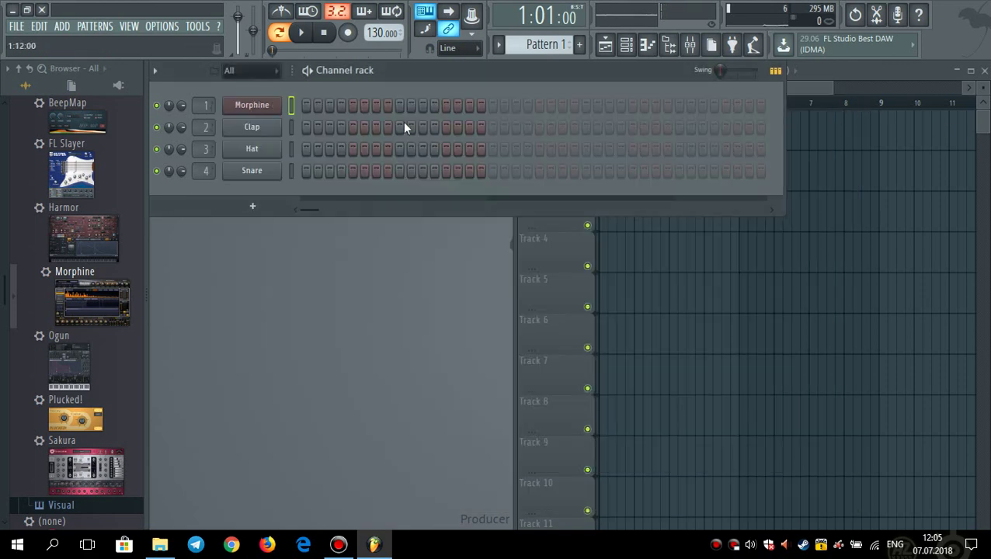
pyautogui.rightClick(272, 105)
pyautogui.click(298, 107)
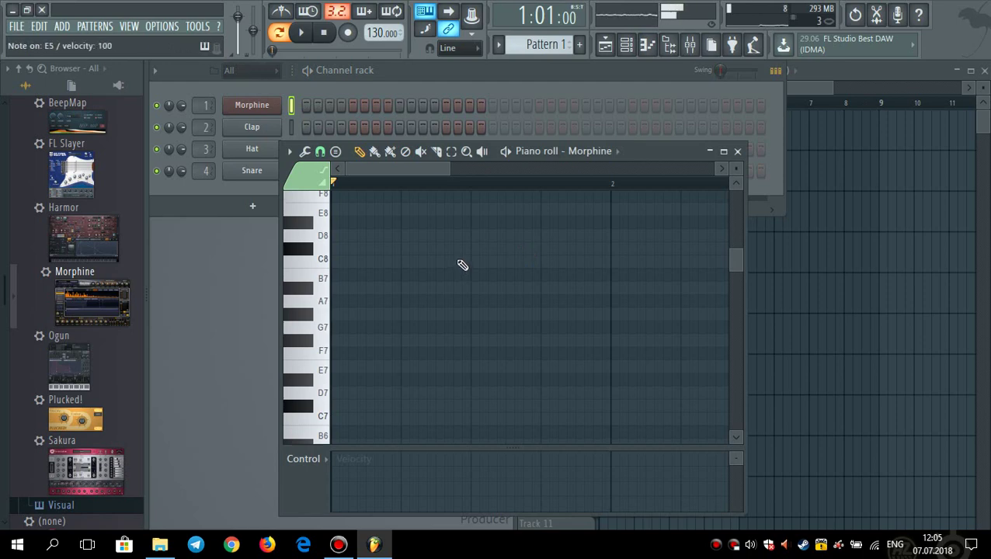
pyautogui.scroll(-1, 455, 299)
pyautogui.scroll(-8, 455, 298)
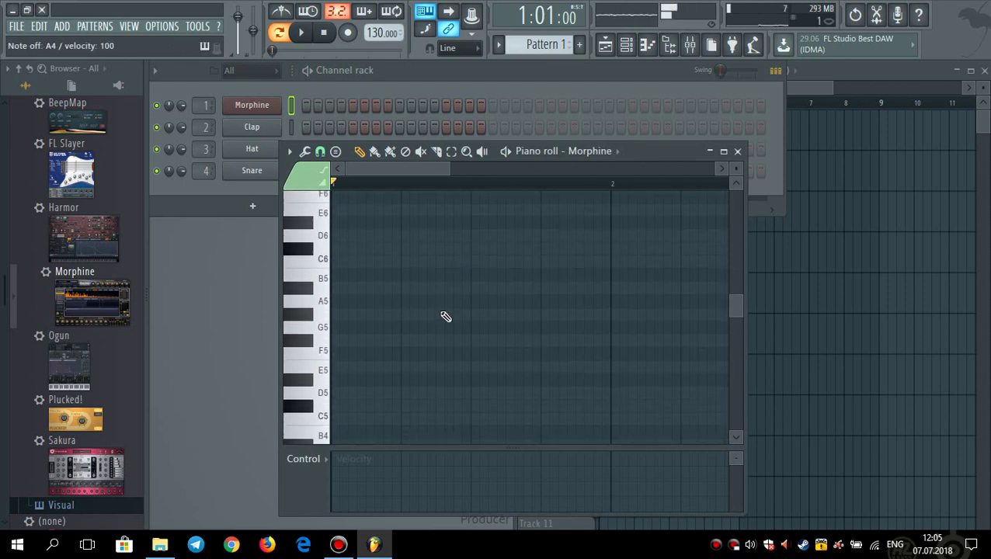
pyautogui.scroll(-10, 446, 315)
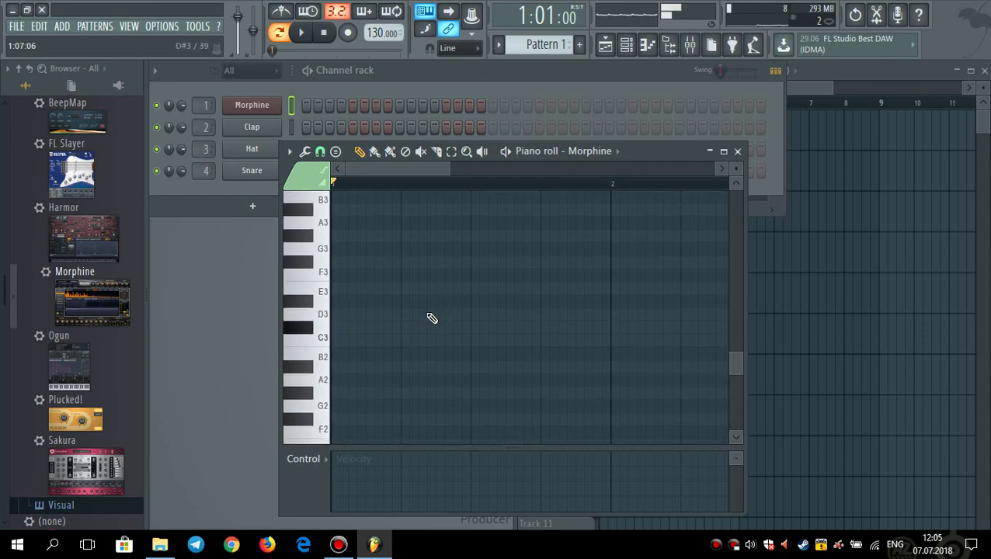
# Reopen the Morphine channel's piano roll around octave 5 and place a two-step G5 note at the start of bar 1
pyautogui.scroll(15, 424, 311)
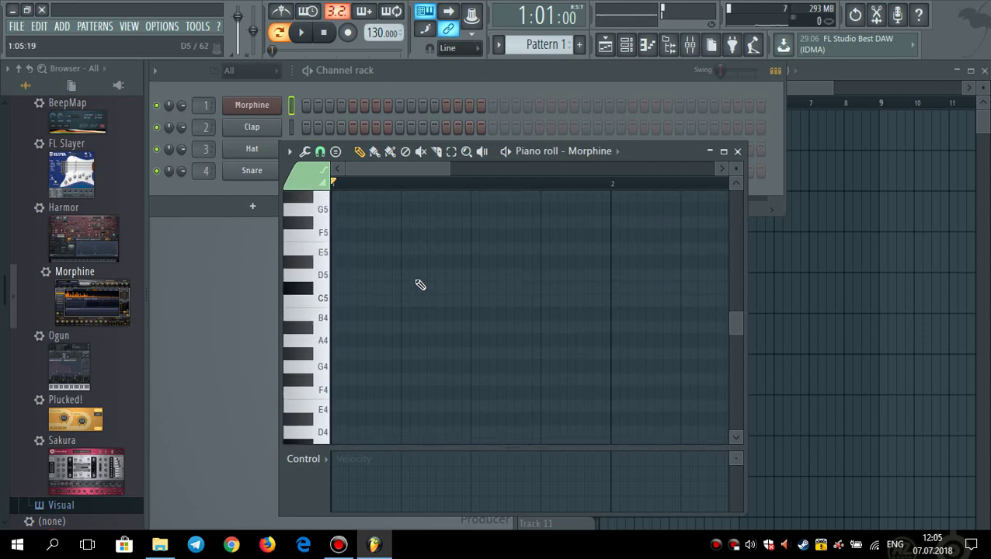
pyautogui.click(738, 151)
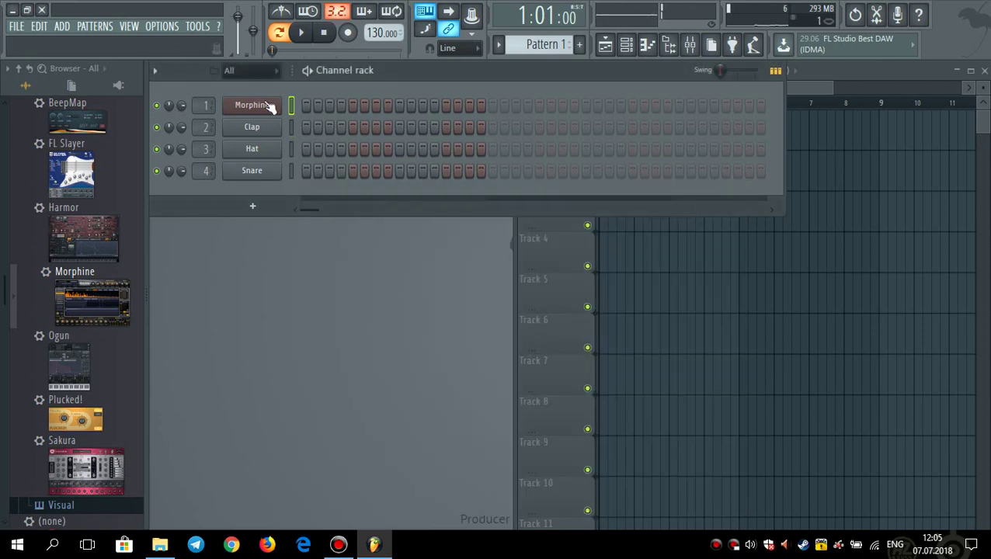
pyautogui.rightClick(268, 106)
pyautogui.click(308, 113)
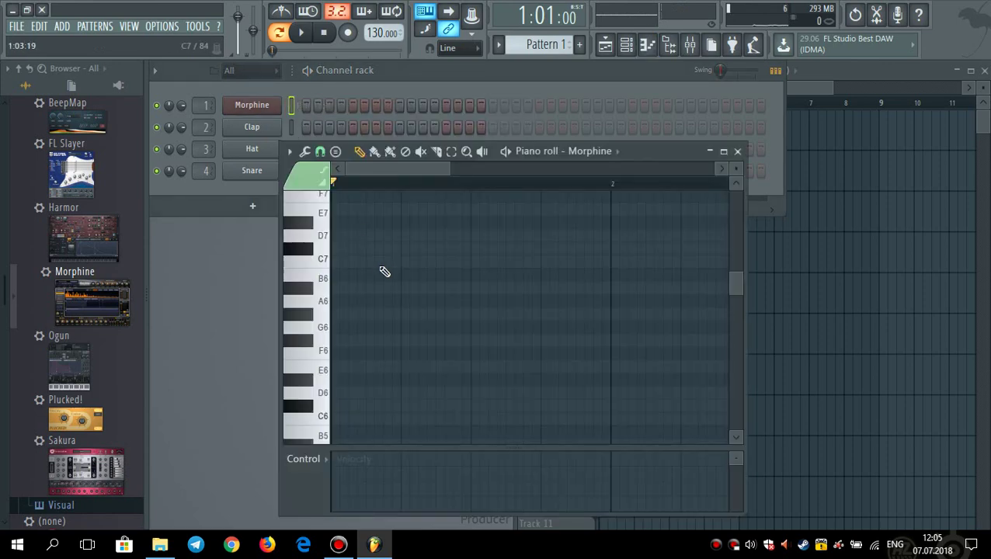
pyautogui.scroll(-3, 383, 274)
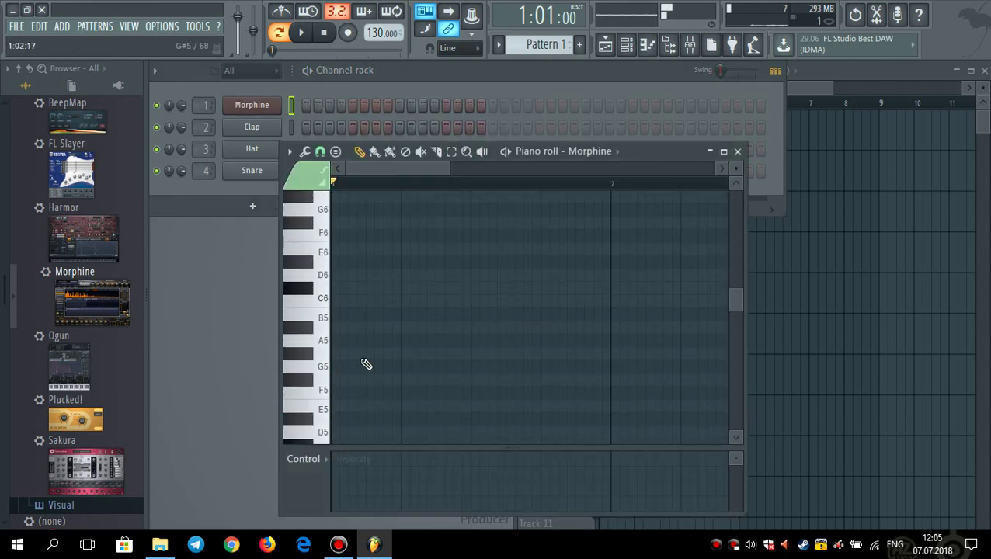
pyautogui.click(351, 369)
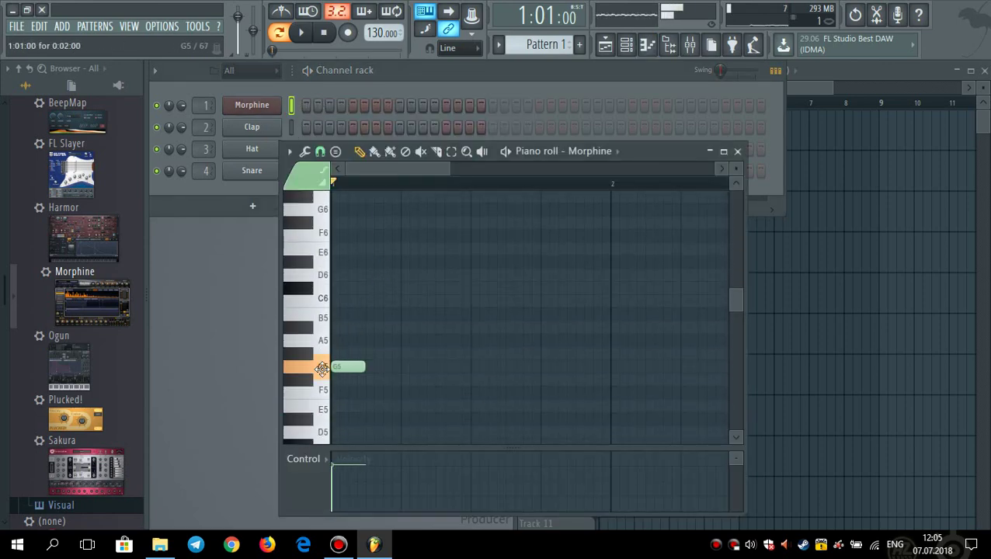
# Try out notes between A4 and E5 on Morphine to find the pitches that follow the G5
pyautogui.scroll(-1, 404, 364)
pyautogui.scroll(-2, 404, 364)
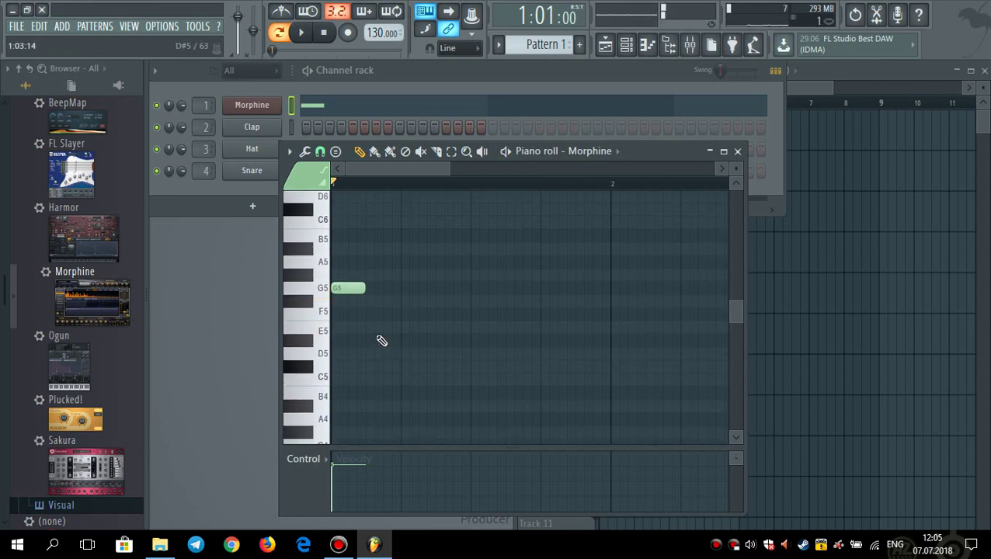
pyautogui.press('c')
pyautogui.press('b')
pyautogui.press('e')
pyautogui.press('n')
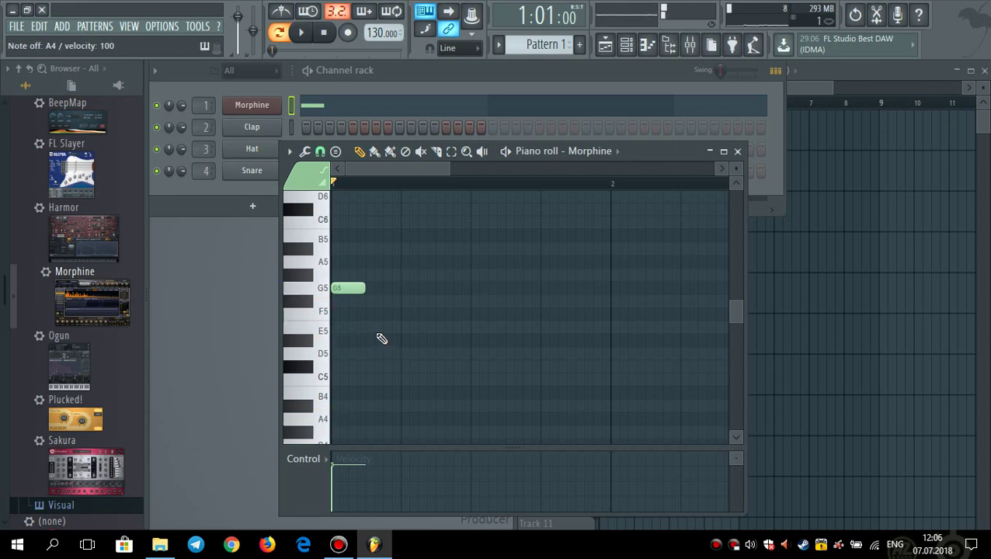
pyautogui.press('t')
pyautogui.press('e')
pyautogui.press('e')
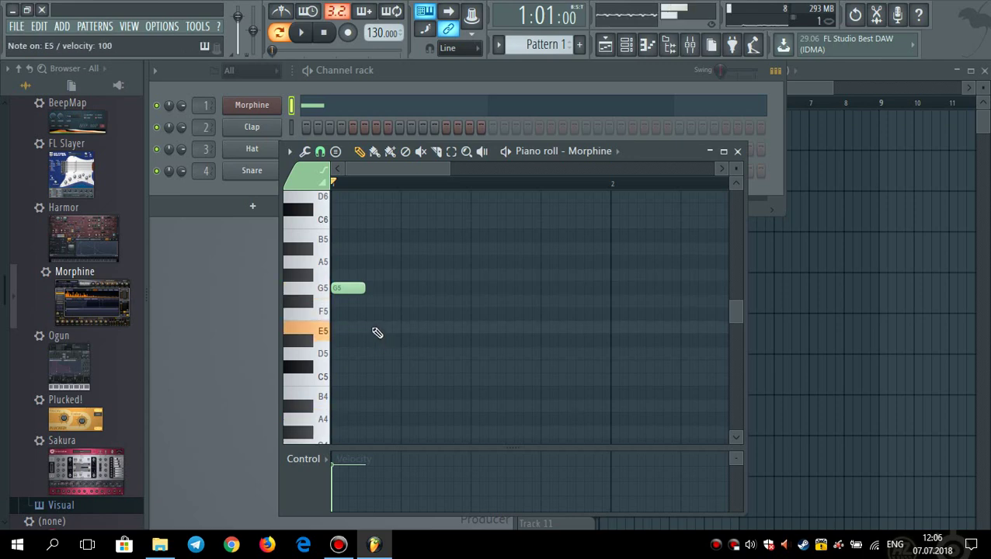
pyautogui.press('e')
# Set the piano roll's snap to Step
pyautogui.click(320, 151)
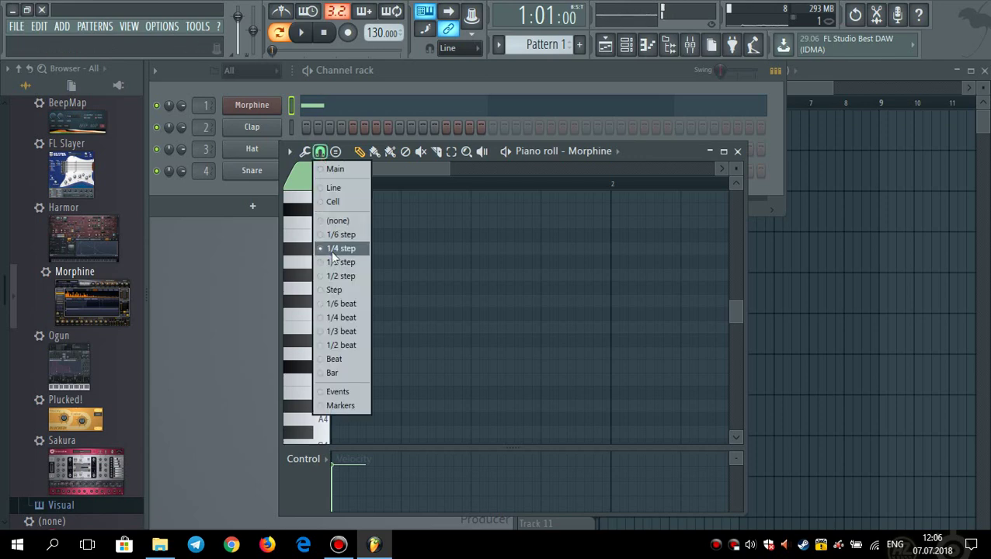
pyautogui.click(341, 286)
pyautogui.click(341, 287)
# Place consecutive two-step notes E5, A4 and E5 directly after the first G5, and play the melody back
pyautogui.press('e')
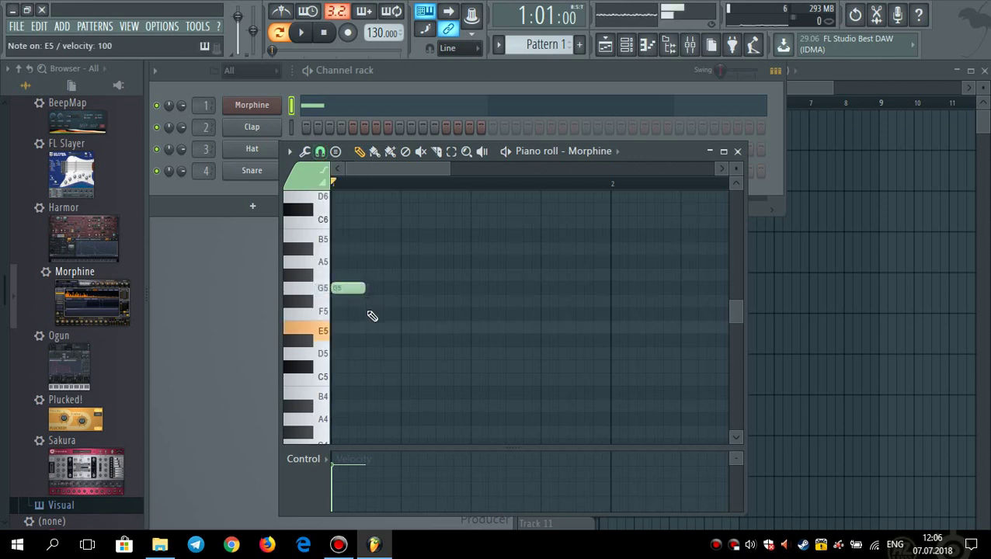
pyautogui.click(376, 328)
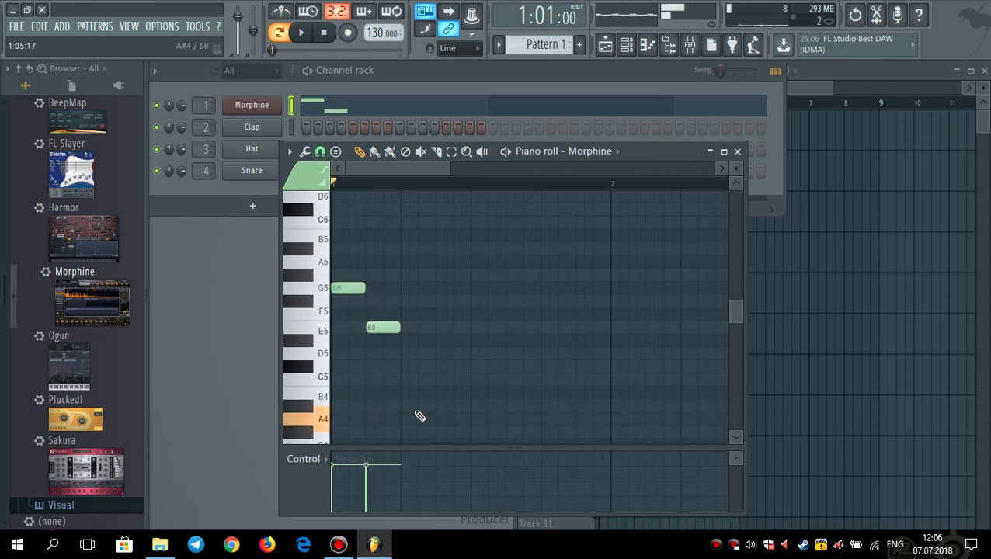
pyautogui.click(405, 421)
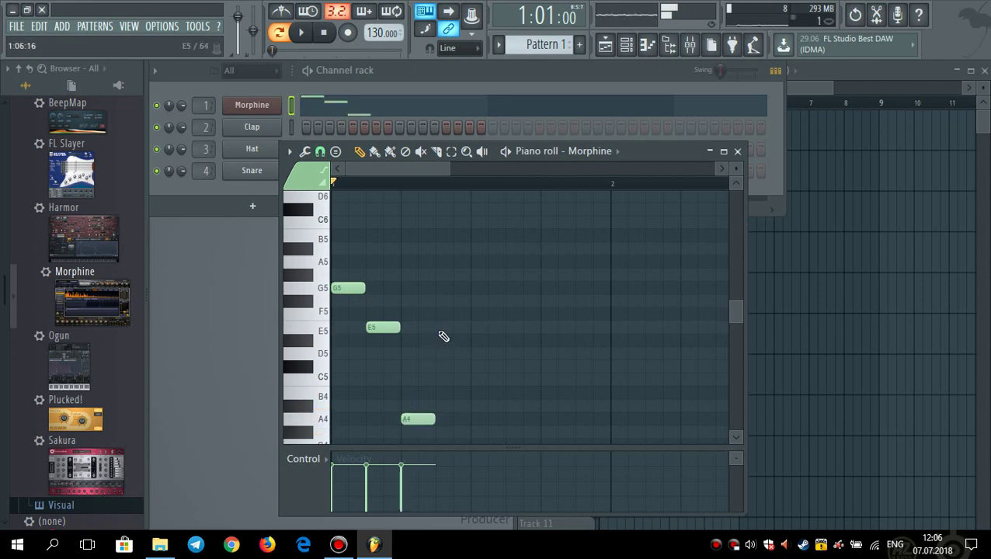
pyautogui.click(439, 329)
pyautogui.press('space')
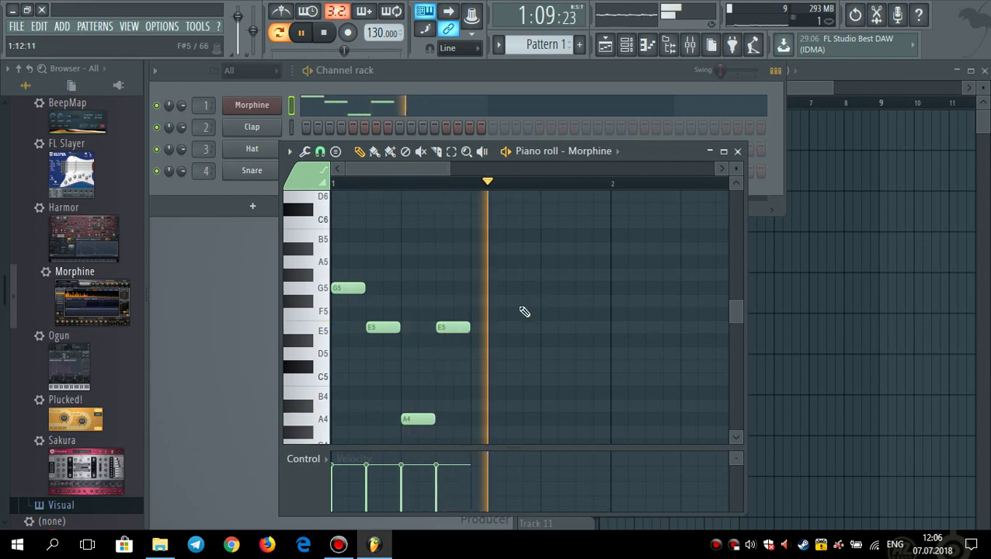
pyautogui.press('space')
pyautogui.press('space')
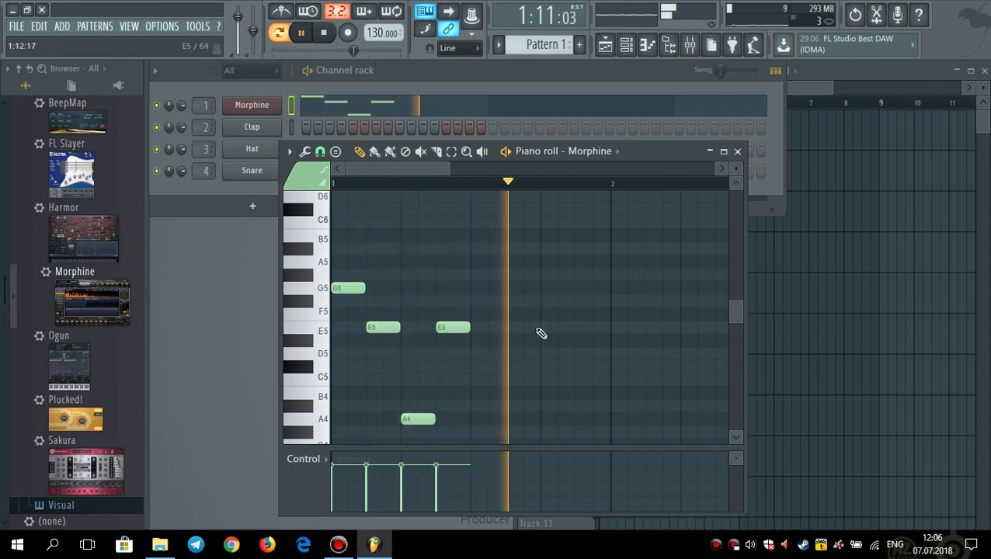
pyautogui.press('space')
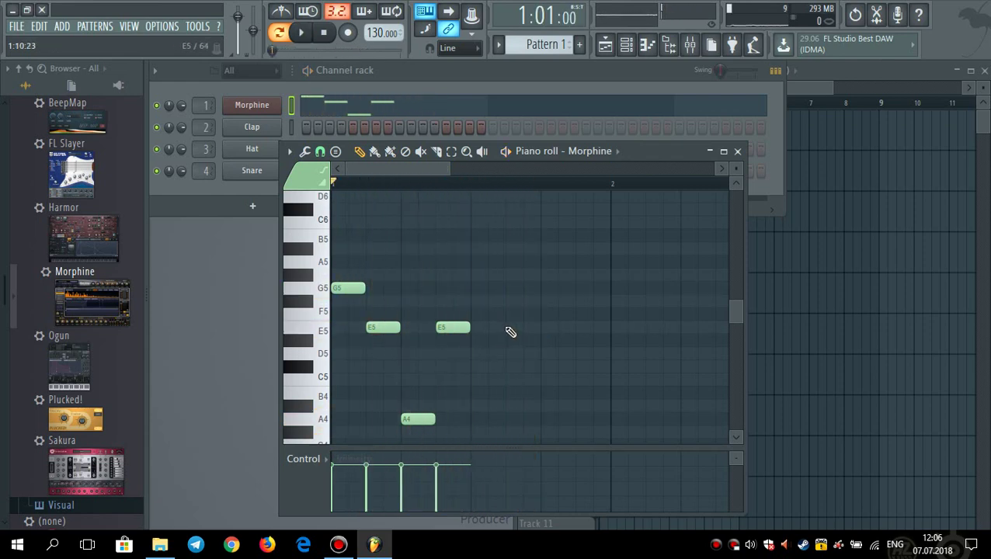
# Add two-step A4 and E5 notes in the fourth beat of bar 1, play the melody and select both notes
pyautogui.click(510, 330)
pyautogui.rightClick(516, 329)
pyautogui.click(544, 420)
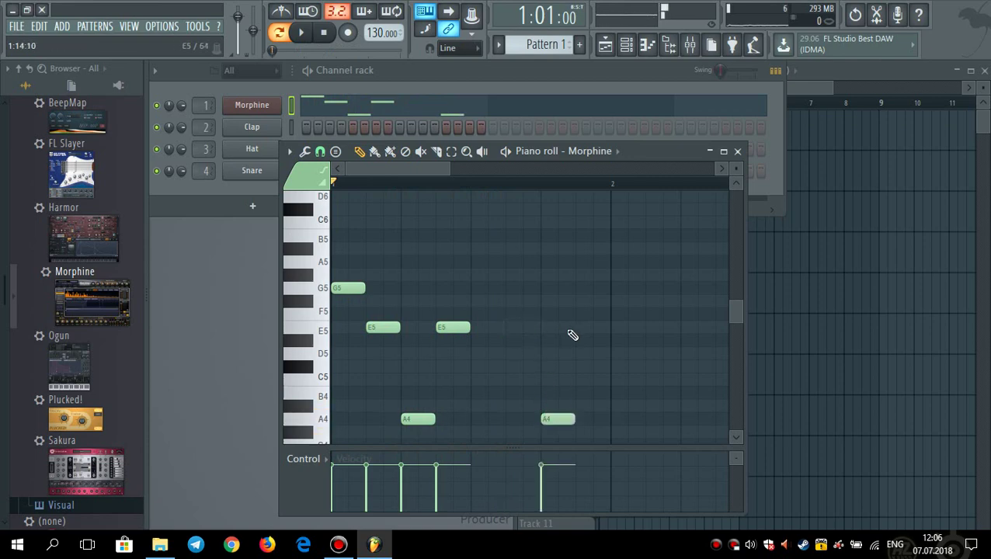
pyautogui.click(576, 329)
pyautogui.press('space')
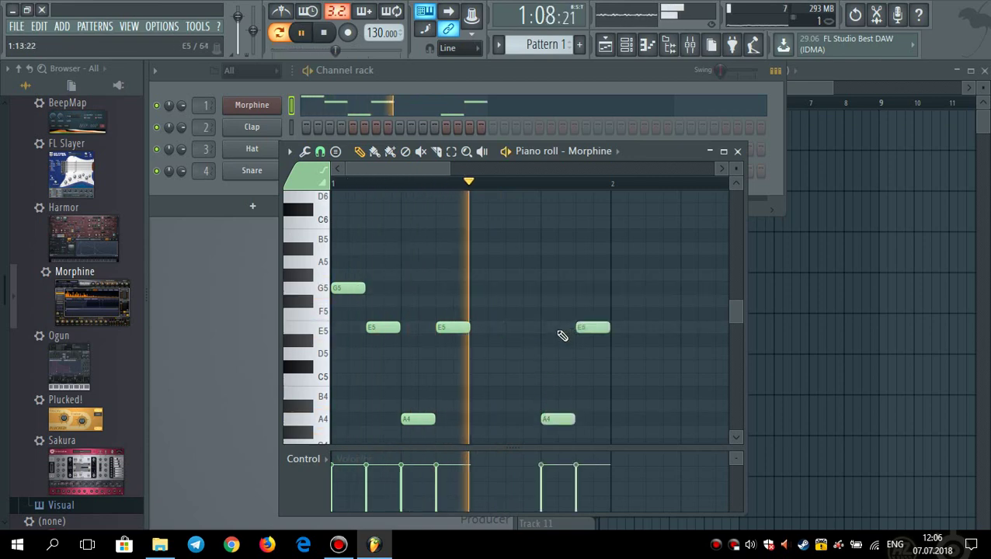
pyautogui.moveTo(623, 309); pyautogui.dragTo(542, 424)
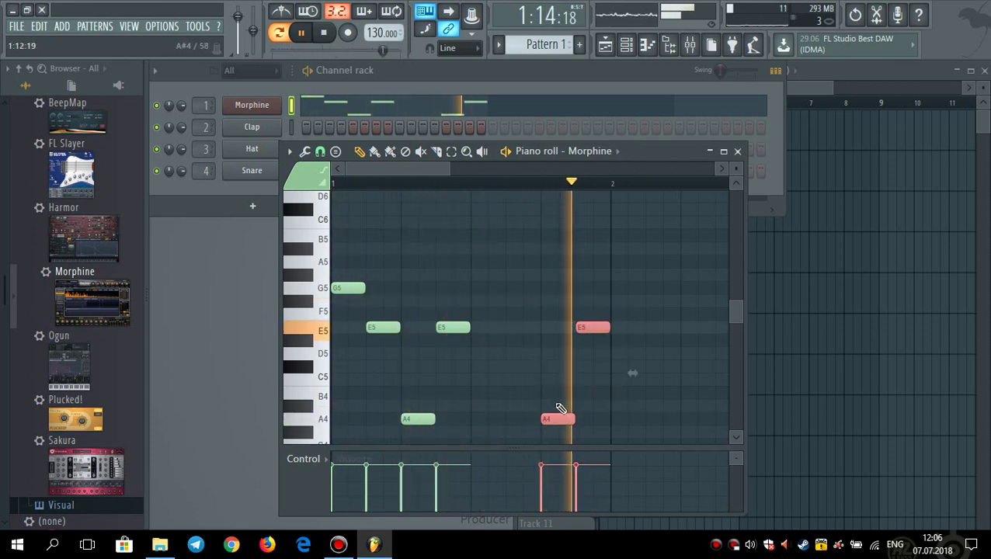
# Close the piano roll, fill bars 1 to 4 of playlist Track 1 with Pattern 1 and listen to the arrangement
pyautogui.click(738, 152)
pyautogui.click(792, 92)
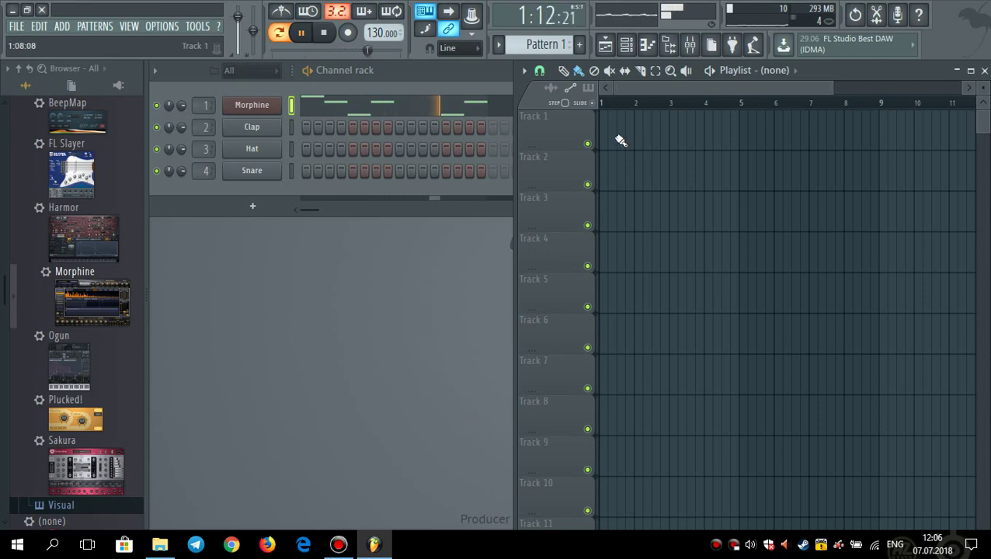
pyautogui.click(620, 141)
pyautogui.press('space')
pyautogui.moveTo(642, 139)
pyautogui.mouseDown()
pyautogui.moveTo(626, 138)
pyautogui.moveTo(748, 140)
pyautogui.mouseUp()
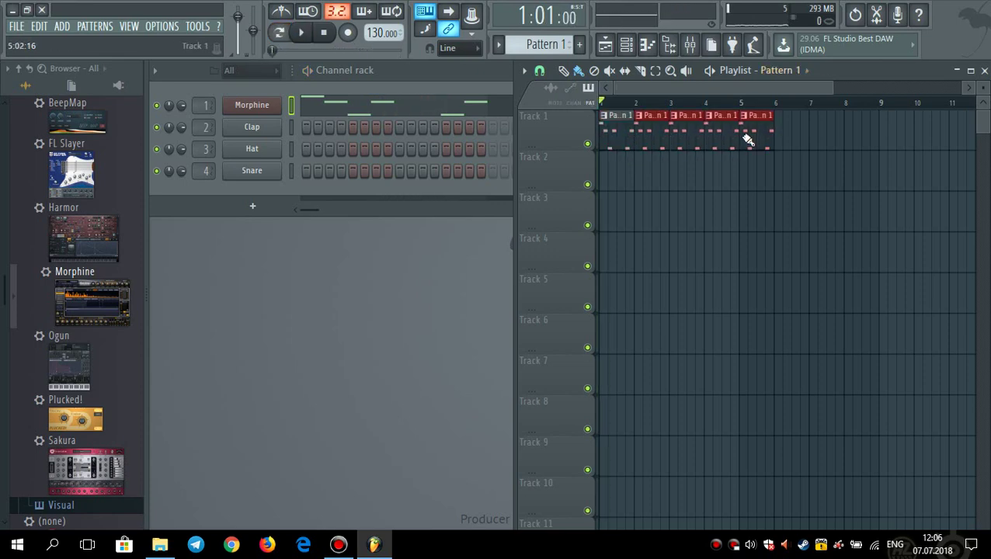
pyautogui.rightClick(766, 138)
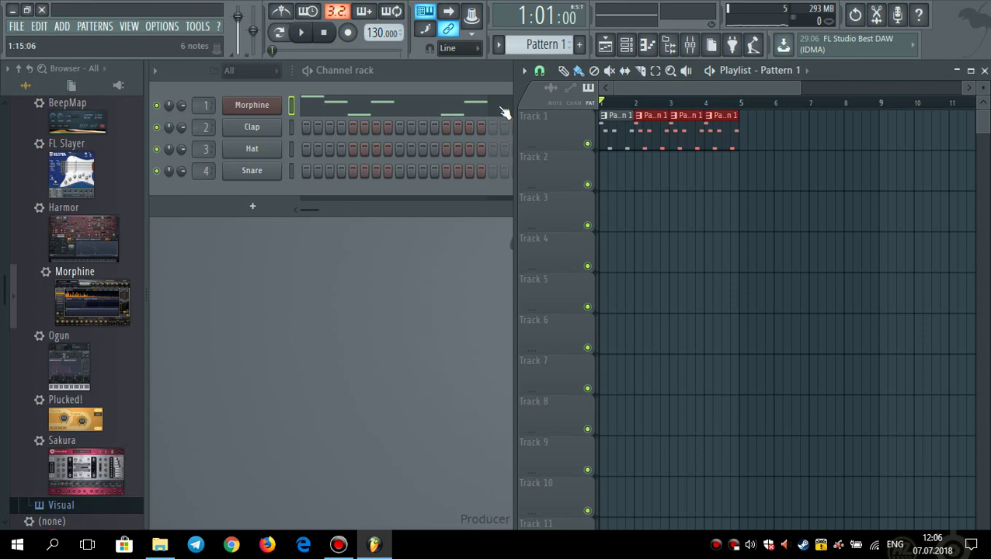
pyautogui.press('space')
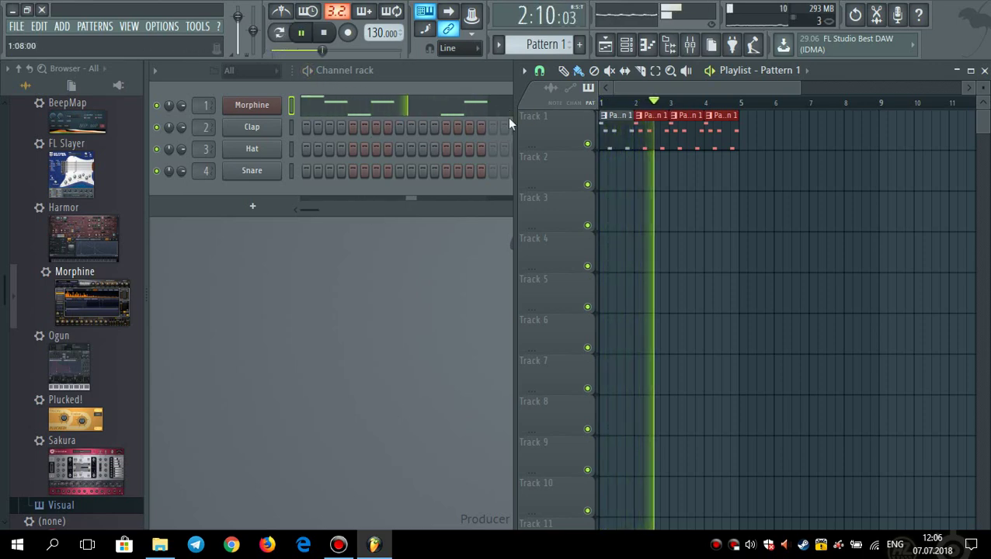
pyautogui.press('space')
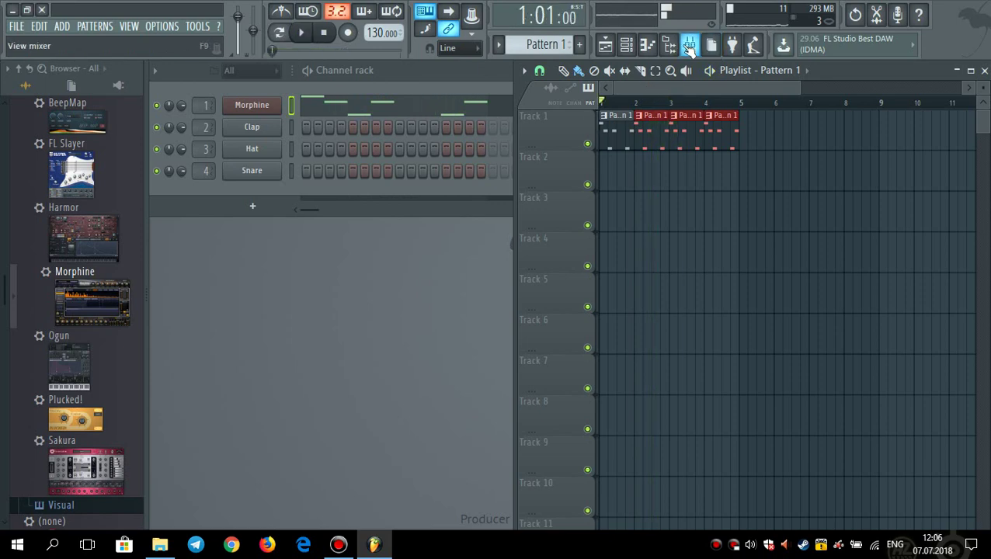
# Route the Morphine channel to mixer Insert 1 and load Fruity Parametric EQ 2 in its first effect slot
pyautogui.click(690, 45)
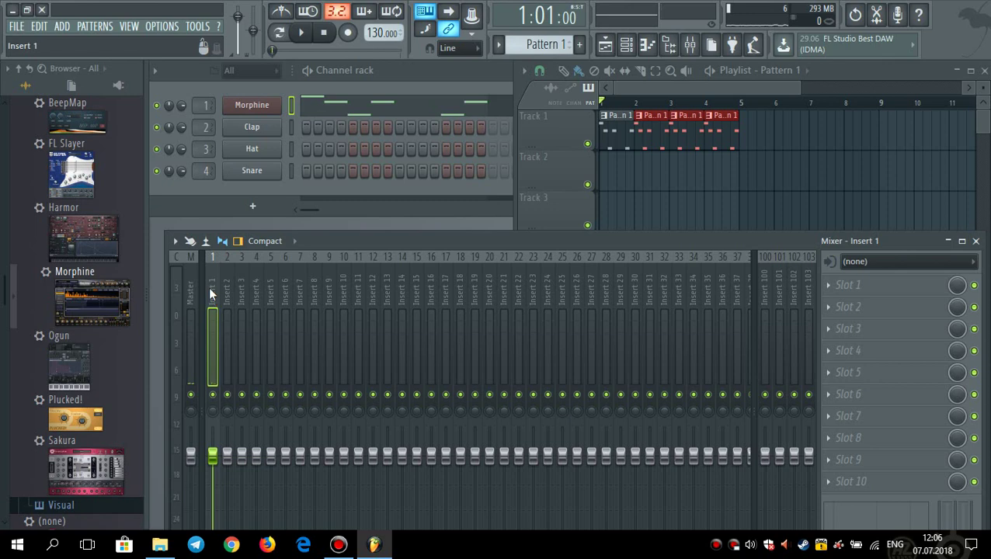
pyautogui.hotkey('ctrl', 'l')
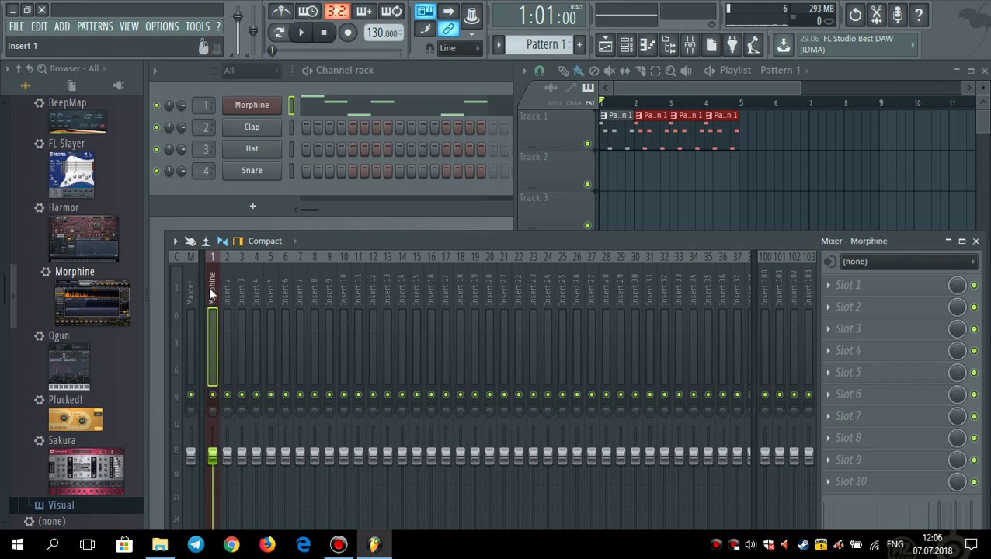
pyautogui.click(837, 286)
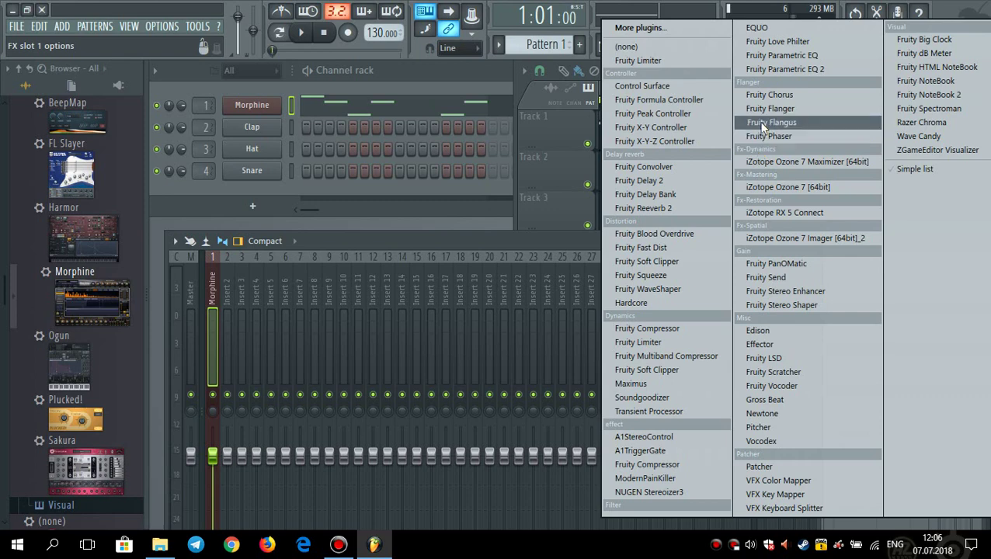
pyautogui.click(786, 69)
# During playback, apply the low-and-high-cut preset to the Morphine track's parametric EQ
pyautogui.press('space')
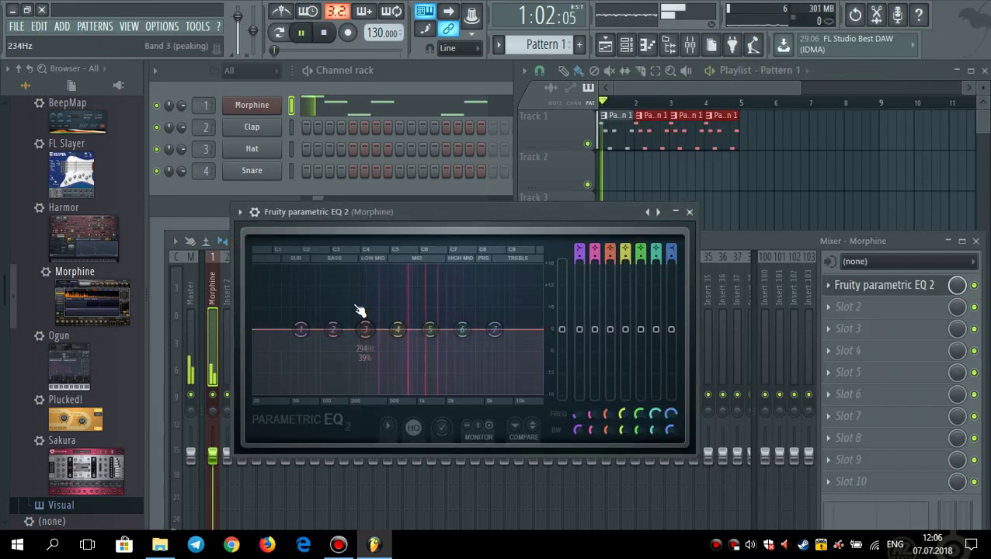
pyautogui.click(239, 211)
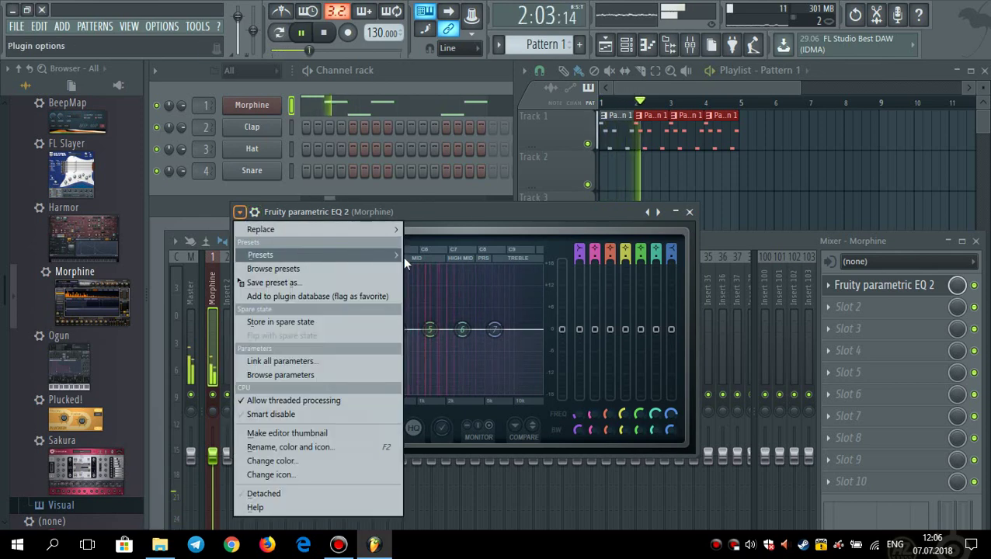
pyautogui.moveTo(403, 257)
pyautogui.click(430, 277)
pyautogui.press('space')
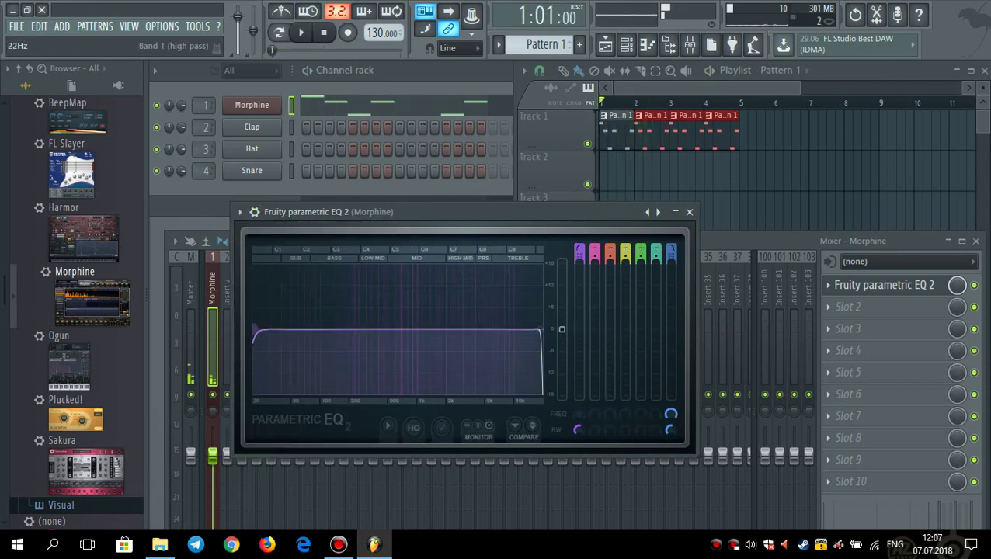
# Raise the high-pass cutoff of EQ band 1 to about 200 Hz while checking the sound
pyautogui.moveTo(255, 330); pyautogui.dragTo(339, 330)
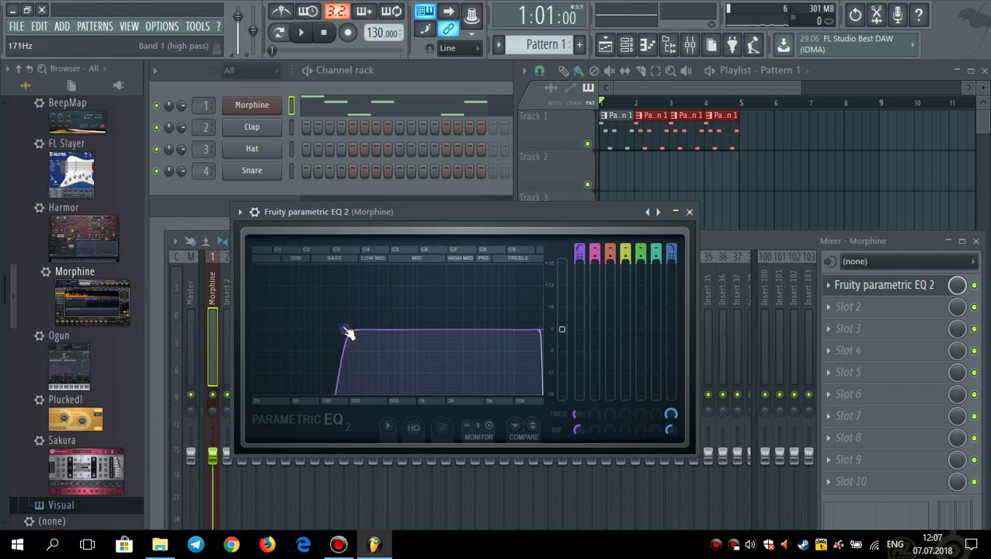
pyautogui.press('space')
pyautogui.moveTo(347, 332); pyautogui.dragTo(356, 333)
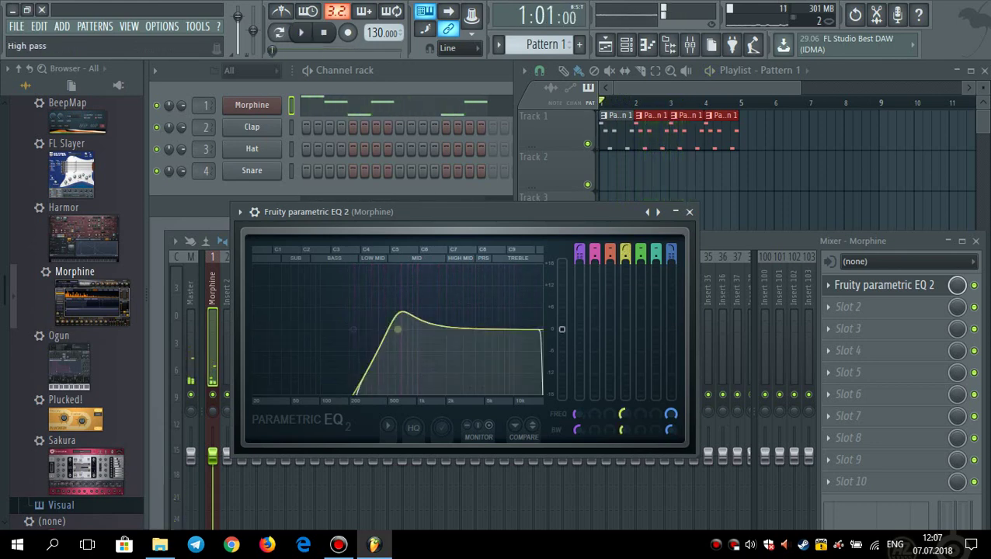
# Make EQ band 4 a peaking boost of about 15 dB around 450 Hz and listen to it
pyautogui.moveTo(625, 253); pyautogui.dragTo(626, 245)
pyautogui.moveTo(398, 324); pyautogui.dragTo(387, 276)
pyautogui.press('space')
pyautogui.press('space')
pyautogui.press('space')
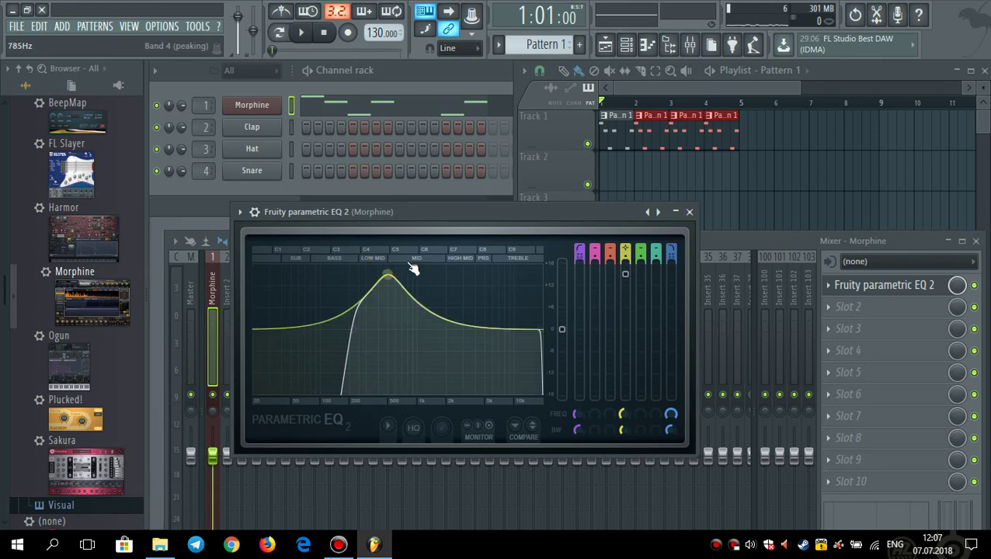
# Move EQ band 4's peak to about 1.8 kHz with a boost of about 6 dB, checking it during playback
pyautogui.moveTo(388, 276); pyautogui.dragTo(425, 290)
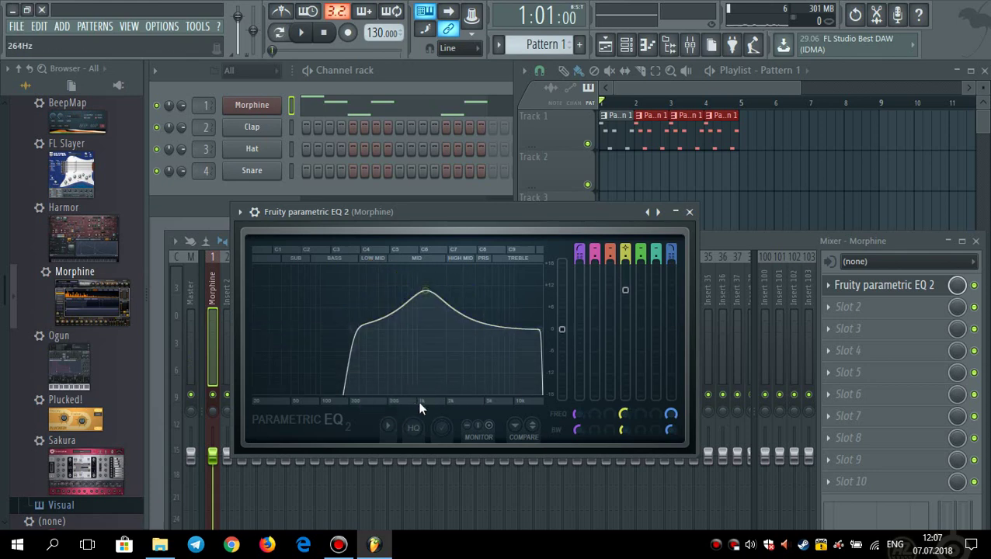
pyautogui.press('space')
pyautogui.moveTo(426, 289); pyautogui.dragTo(444, 307)
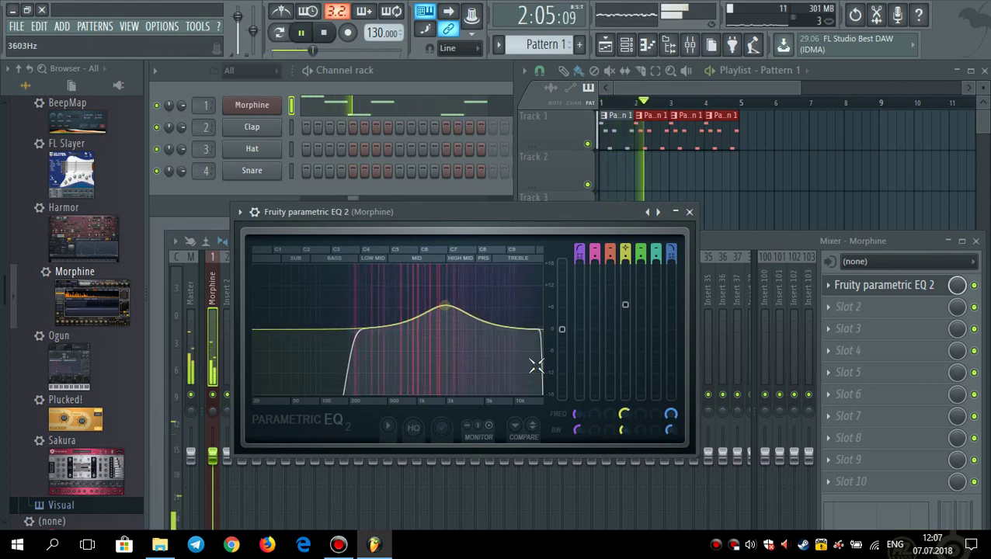
pyautogui.press('space')
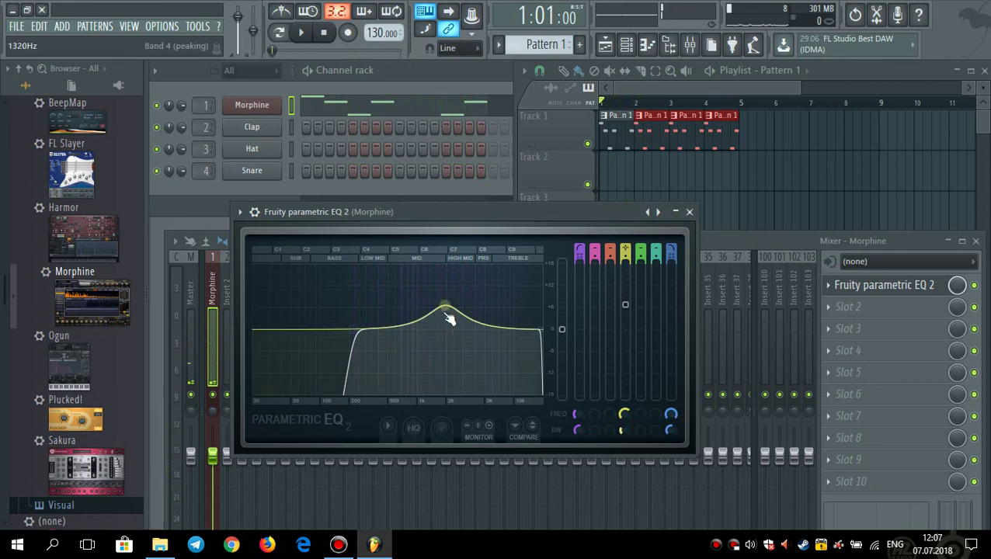
# During playback, move EQ band 4's peak to about 1.65 kHz with a boost of about 4 dB, and close the equalizer
pyautogui.press('space')
pyautogui.moveTo(450, 315); pyautogui.dragTo(437, 314)
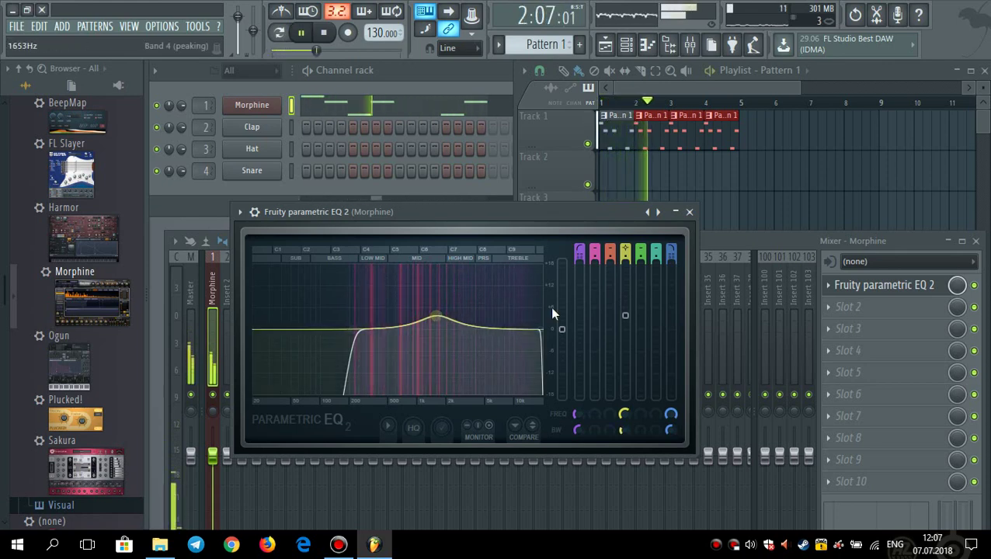
pyautogui.click(689, 211)
pyautogui.press('space')
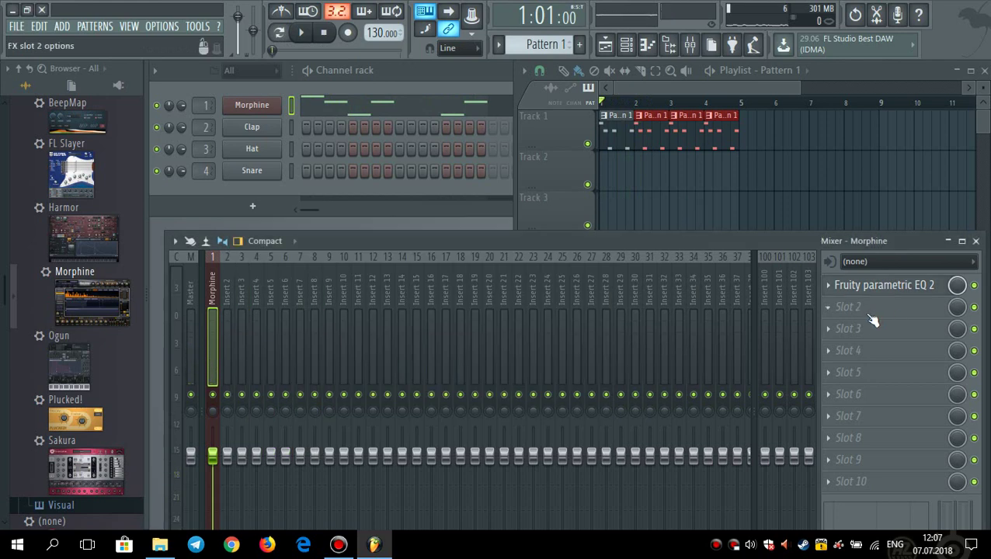
# Load Effector into slot 2 of the Morphine mixer track and move its window clear of the effect slots
pyautogui.click(864, 306)
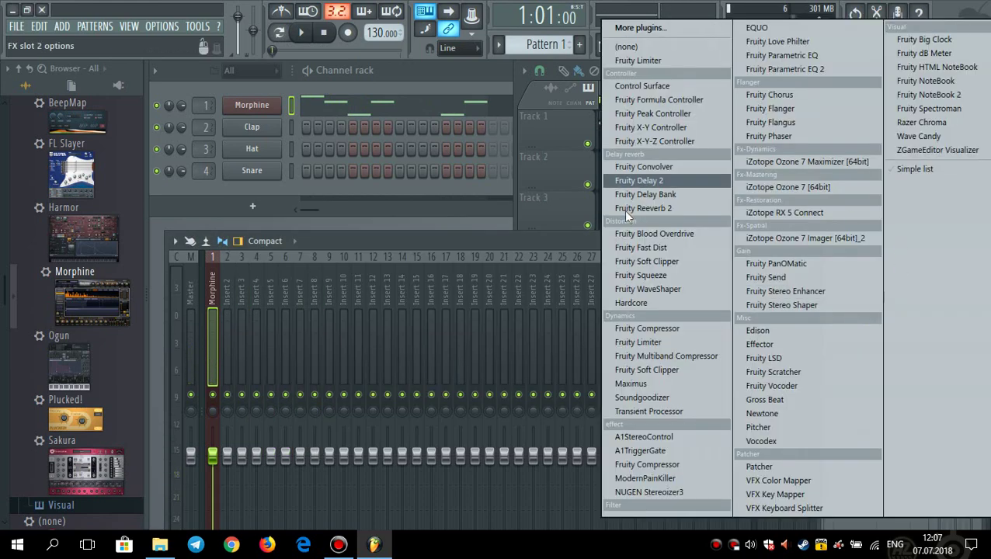
pyautogui.click(585, 241)
pyautogui.click(832, 310)
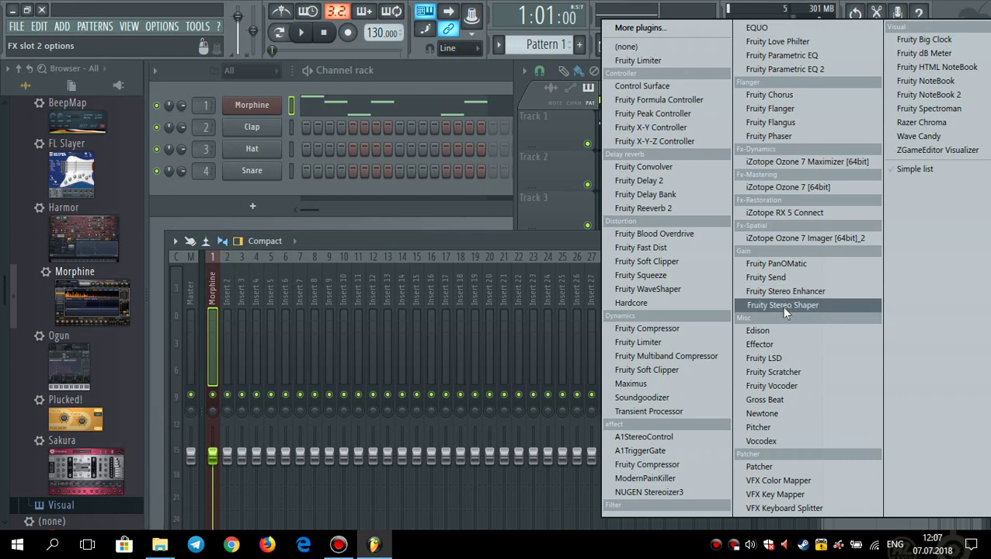
pyautogui.click(757, 344)
pyautogui.moveTo(377, 236); pyautogui.dragTo(534, 116)
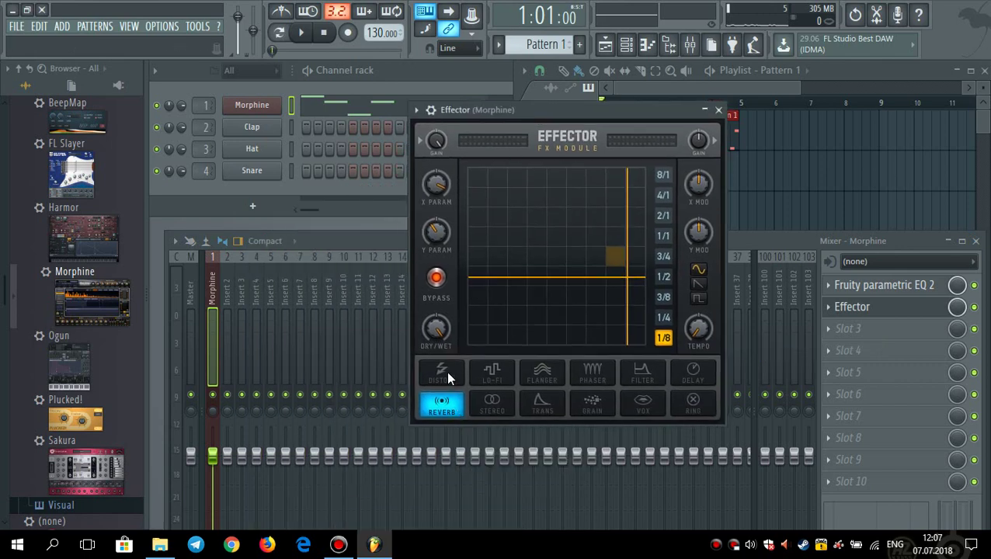
# Audition Effector's Distort effect with bypass on and off, and switch the effect to Lo-Fi
pyautogui.press('space')
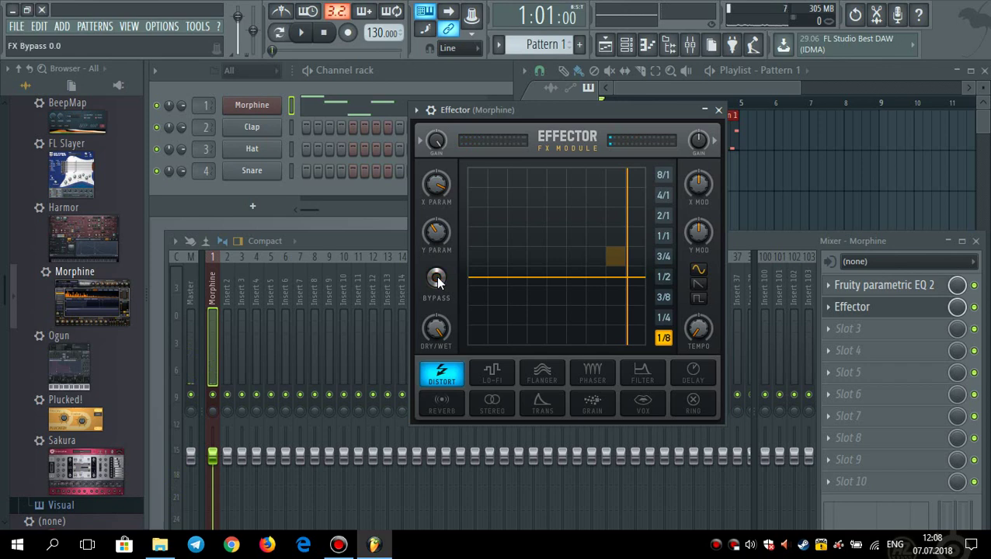
pyautogui.press('space')
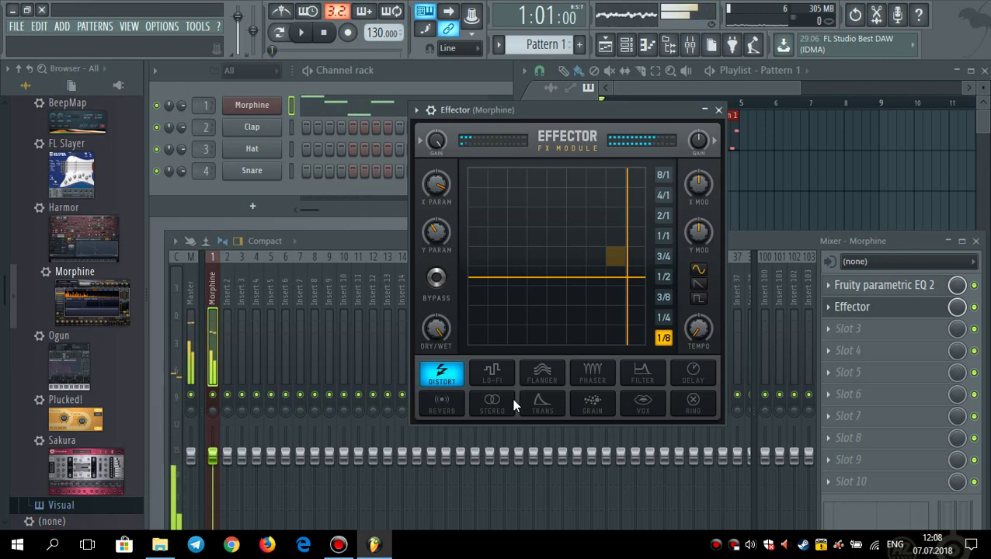
pyautogui.click(493, 373)
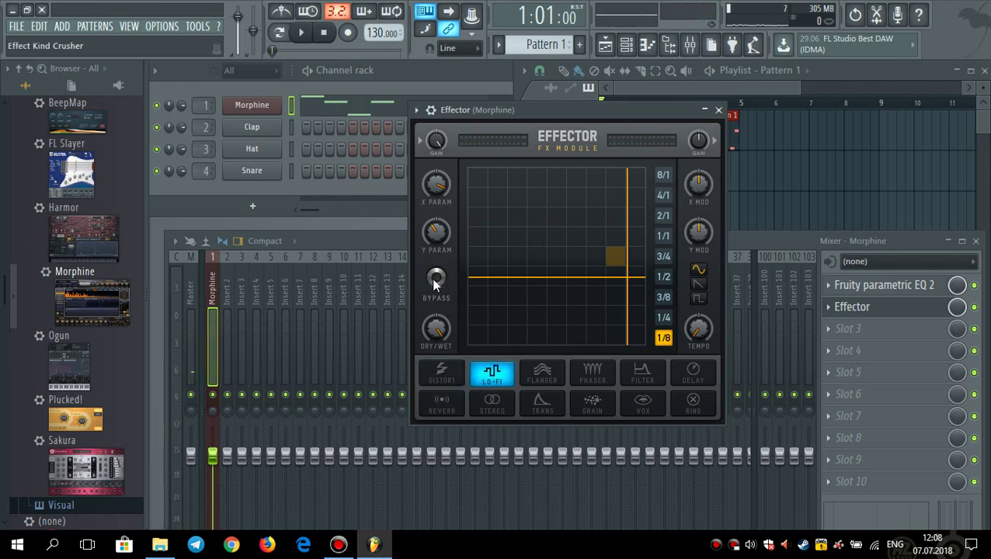
# Compare the Lo-Fi effect bypassed and active during playback while moving the XY point between its minimum and mid-range
pyautogui.click(474, 346)
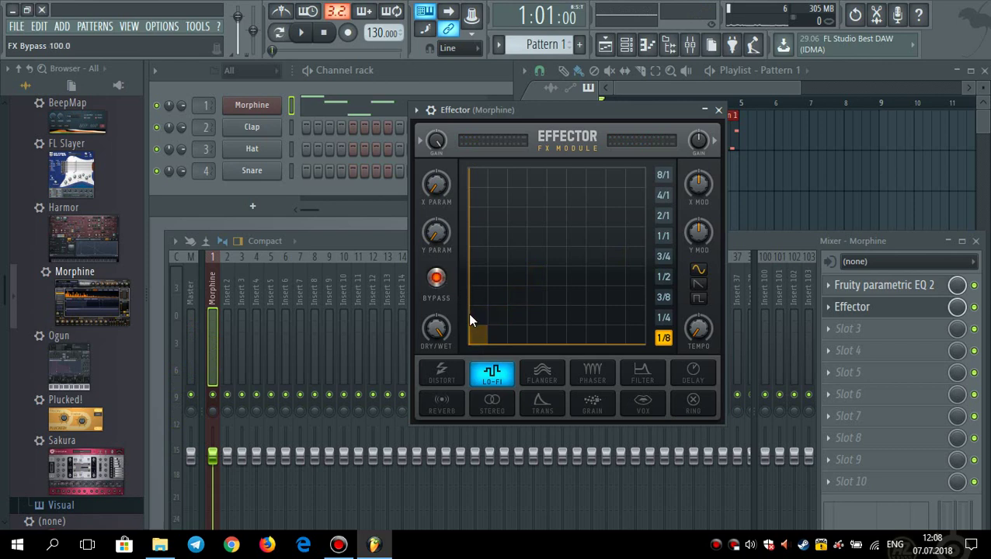
pyautogui.press('space')
pyautogui.moveTo(478, 322); pyautogui.dragTo(583, 249)
pyautogui.press('space')
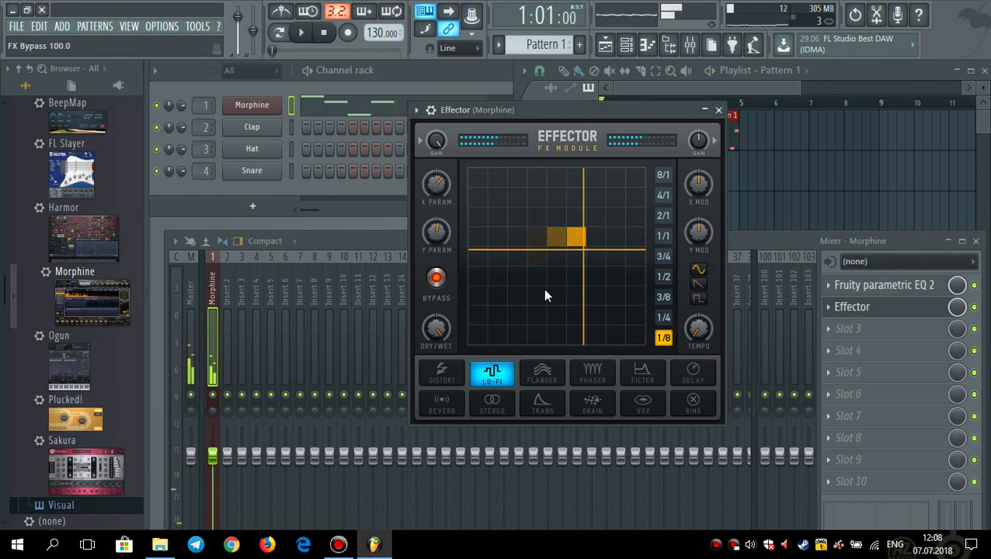
pyautogui.moveTo(519, 283); pyautogui.dragTo(454, 358)
pyautogui.press('space')
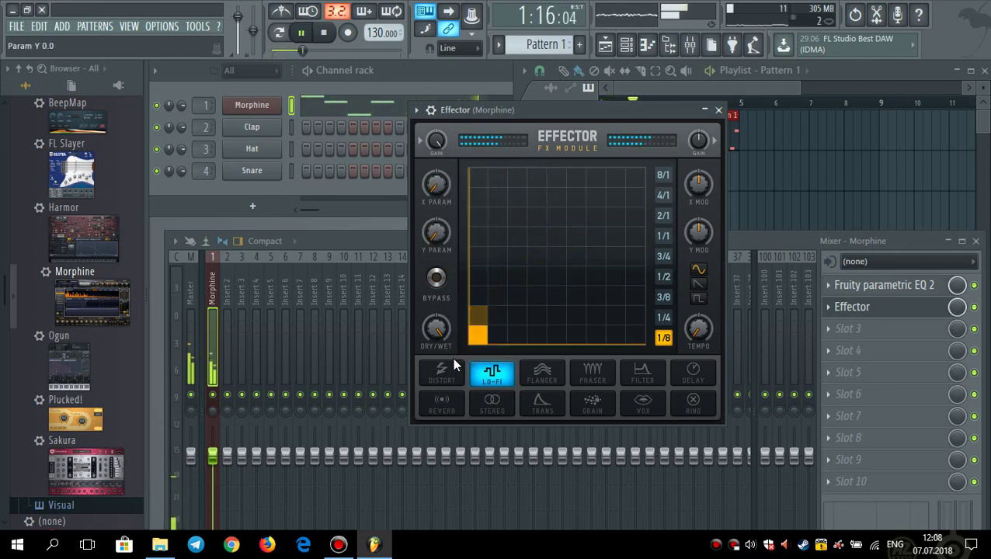
pyautogui.press('space')
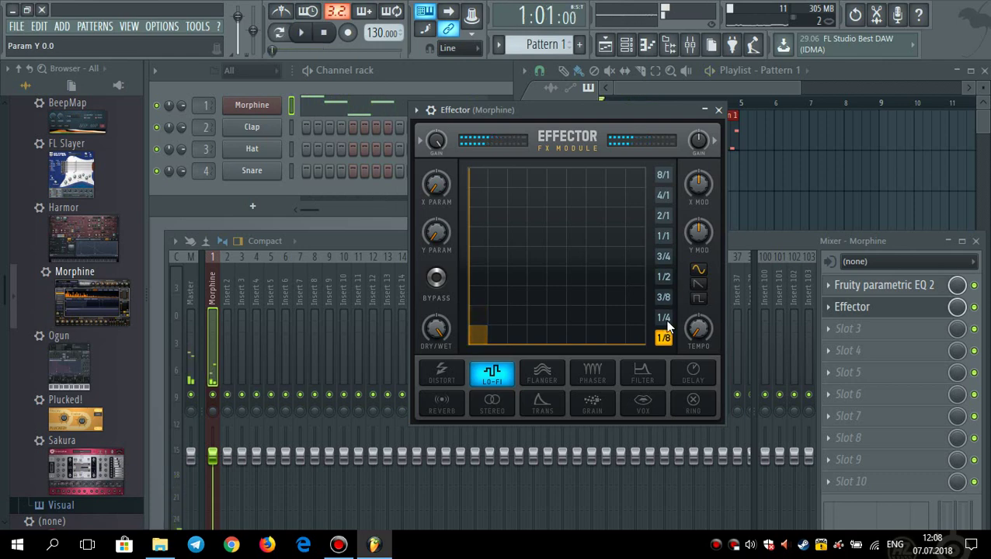
# Try the 1/4, 1/1 and 1/8 modulation rates on the Lo-Fi effect with different XY positions during playback
pyautogui.moveTo(491, 340); pyautogui.dragTo(571, 311)
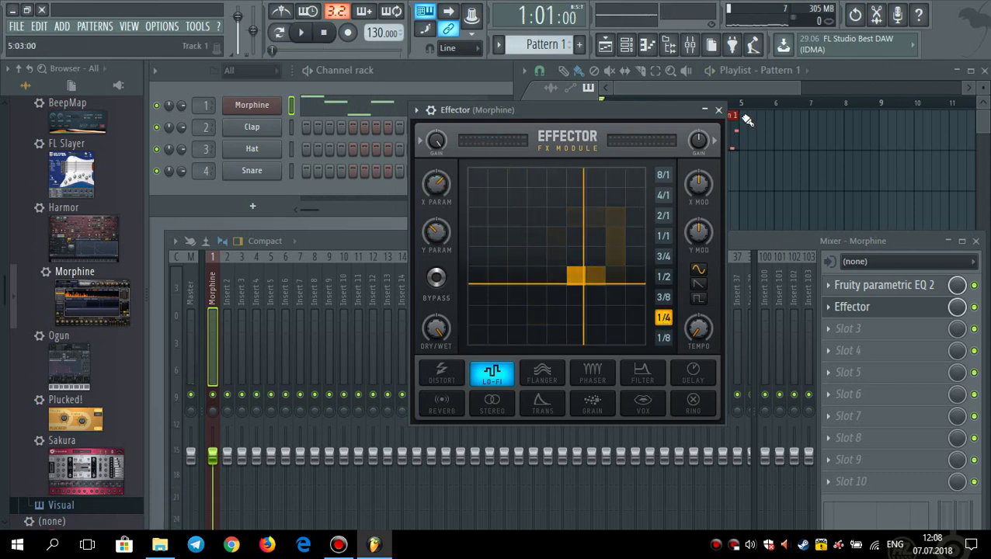
pyautogui.click(716, 84)
pyautogui.click(487, 114)
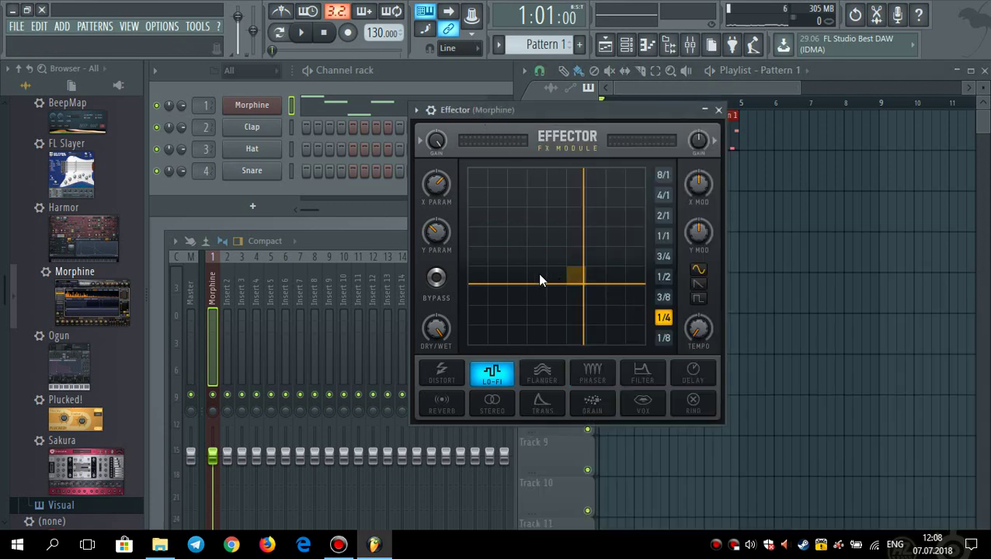
pyautogui.press('space')
pyautogui.moveTo(551, 284); pyautogui.dragTo(514, 338)
pyautogui.click(663, 235)
pyautogui.moveTo(686, 332); pyautogui.dragTo(677, 308)
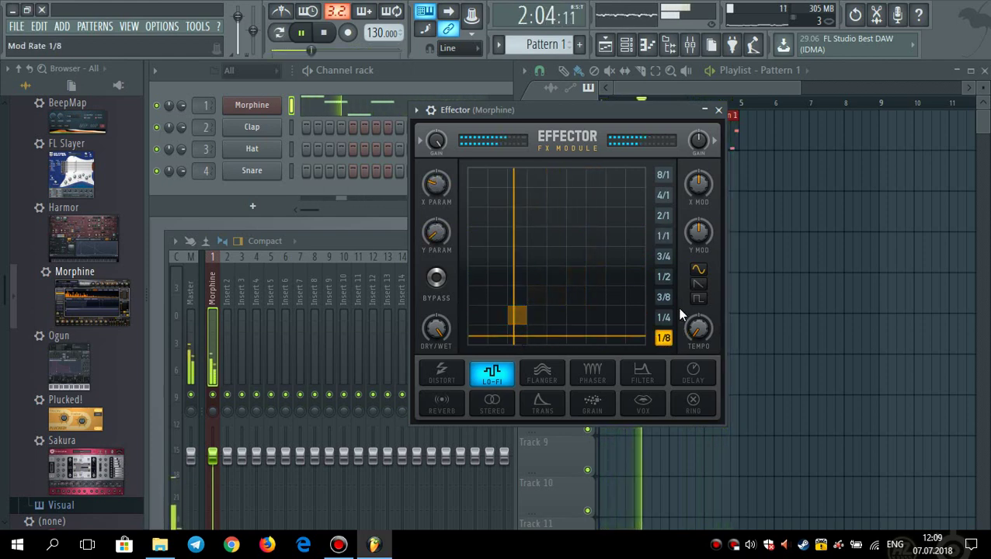
# Try the square modulation shape with the XY point near the pad's centre, return to the sine shape and listen
pyautogui.click(699, 298)
pyautogui.moveTo(490, 303); pyautogui.dragTo(532, 253)
pyautogui.click(698, 268)
pyautogui.press('space')
pyautogui.press('space')
pyautogui.press('space')
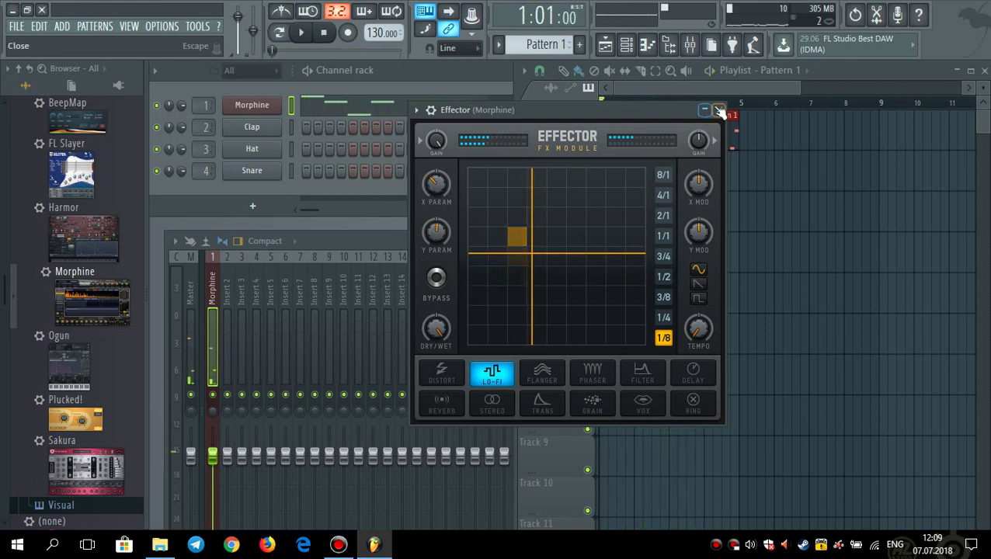
# Reset Effector's X and Y parameters to 0 and create an automation clip for each of them
pyautogui.moveTo(466, 218); pyautogui.dragTo(468, 345)
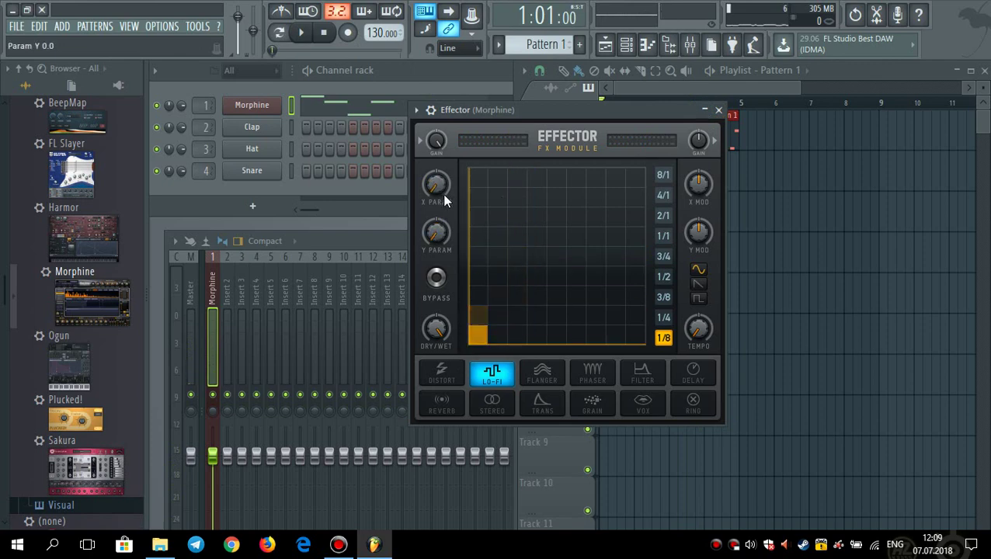
pyautogui.rightClick(442, 186)
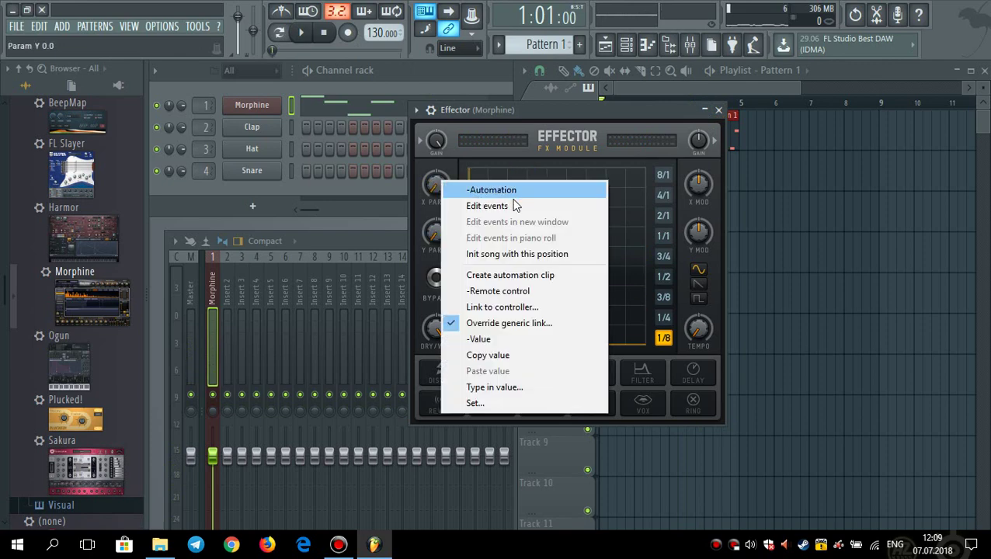
pyautogui.click(519, 275)
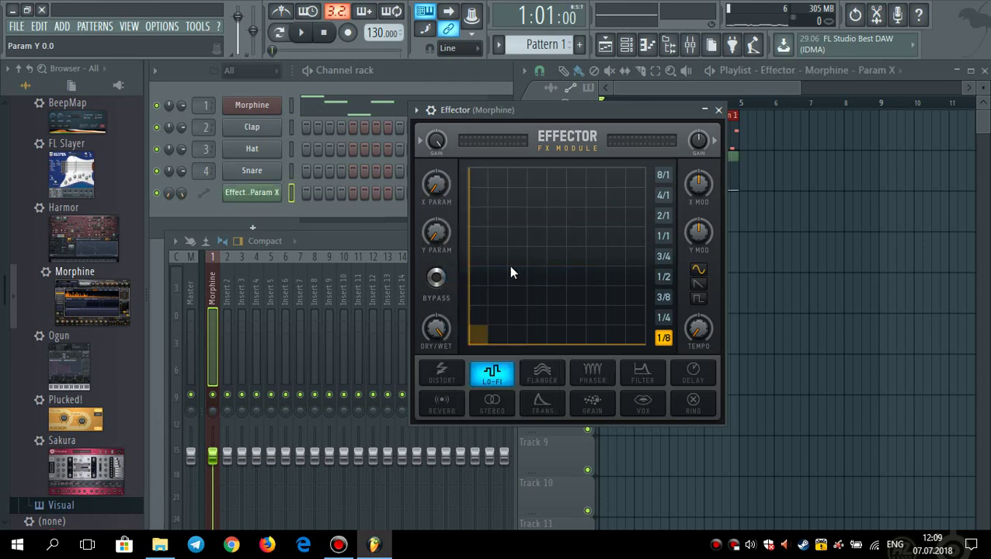
pyautogui.rightClick(447, 236)
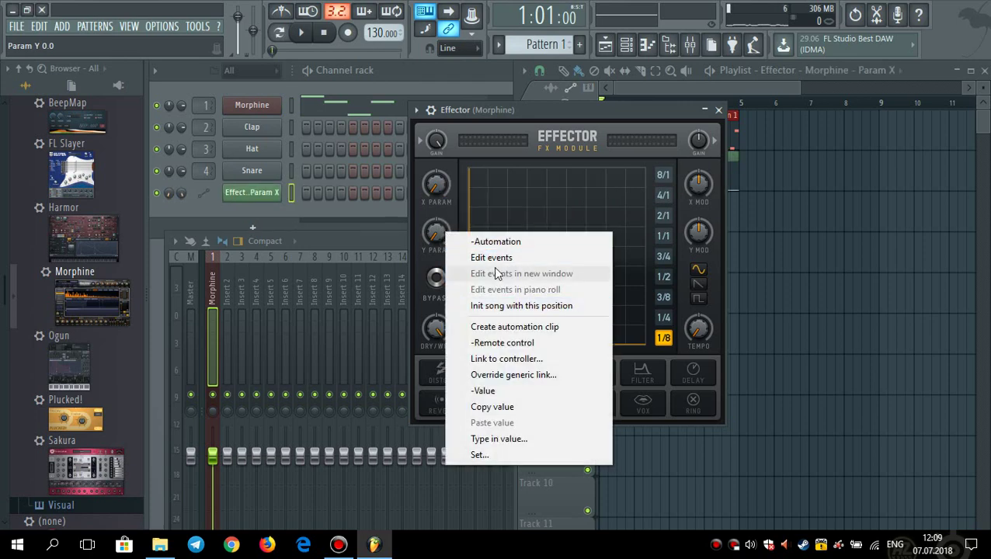
pyautogui.click(515, 326)
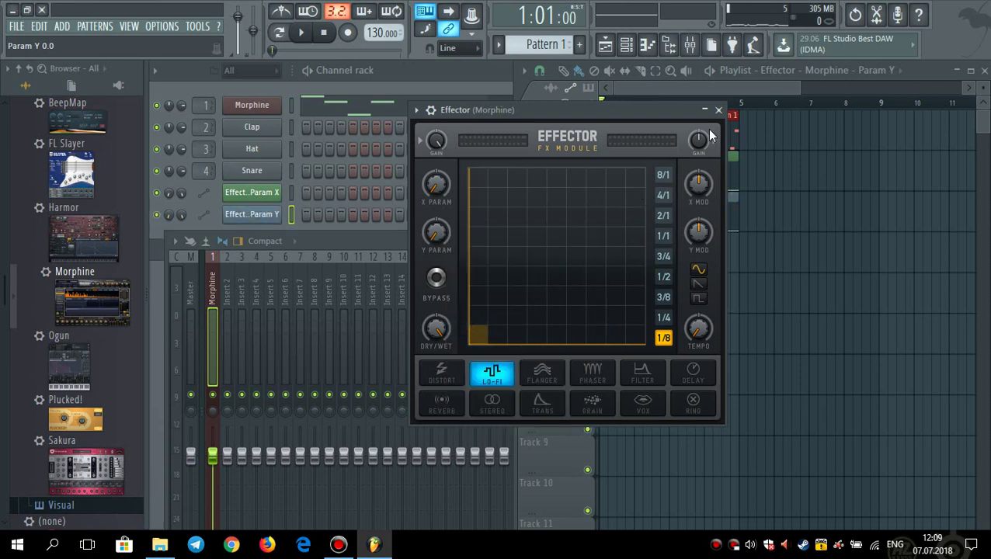
# Close Effector, add a Param X automation point of about 45% midway through bar 1, and listen to it
pyautogui.click(719, 111)
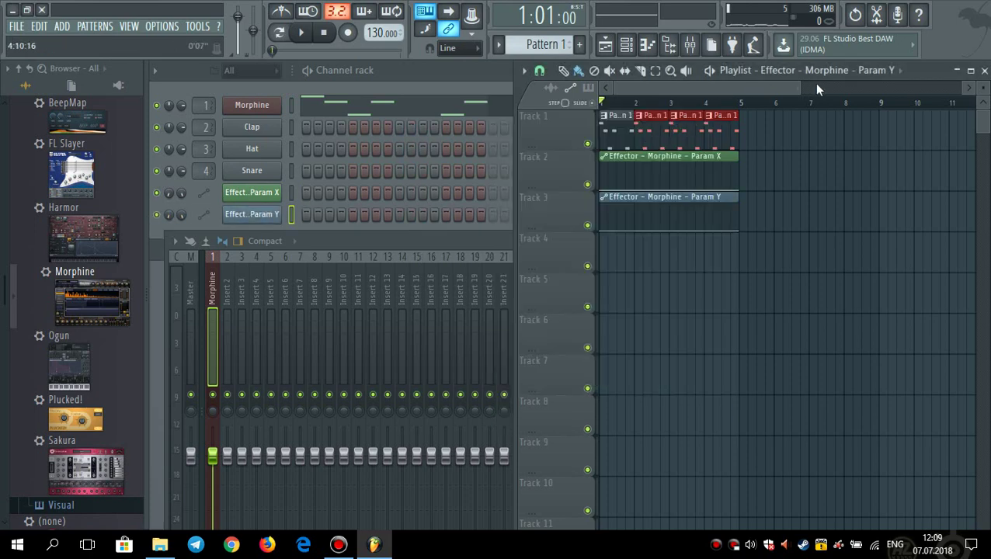
pyautogui.moveTo(797, 83); pyautogui.dragTo(689, 85)
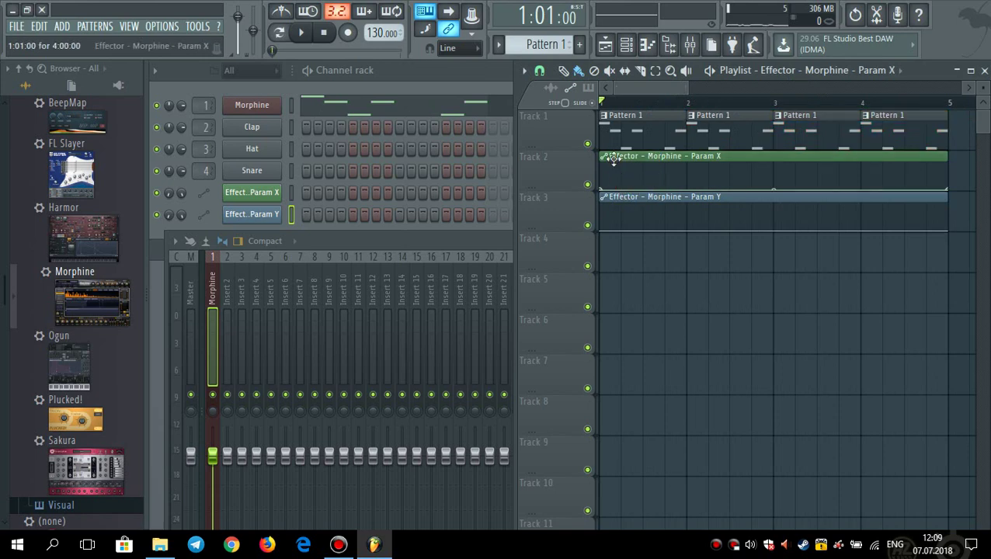
pyautogui.doubleClick(614, 158)
pyautogui.click(598, 174)
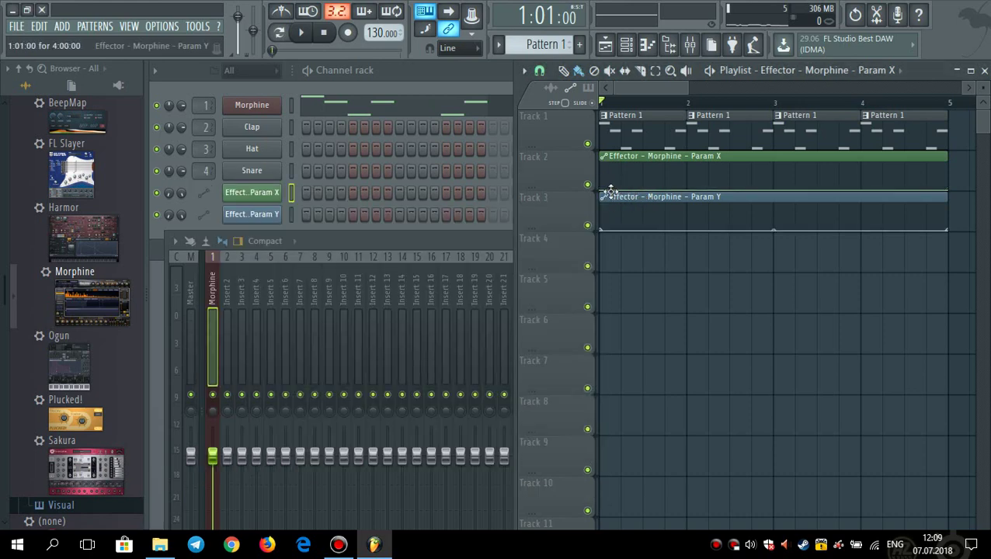
pyautogui.moveTo(606, 188); pyautogui.dragTo(665, 176)
pyautogui.press('space')
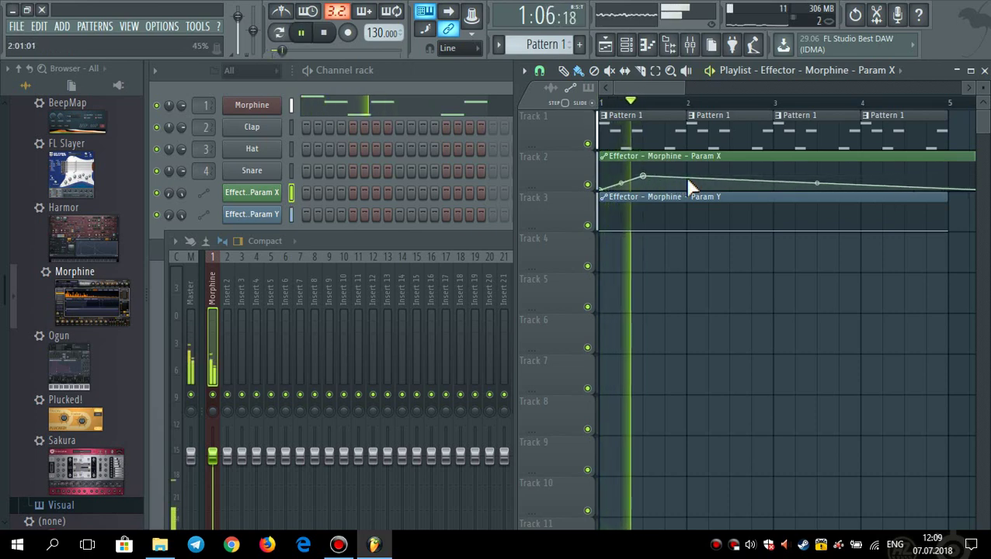
pyautogui.press('space')
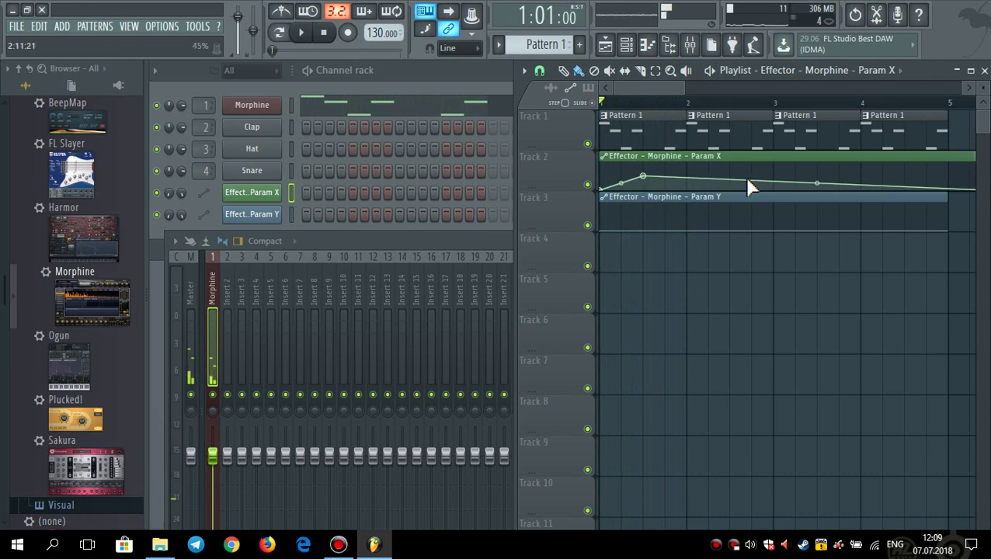
# Bring the Param X curve back down to 0% at the start of bar 2, undoing the accidental Param Y clip deletion
pyautogui.moveTo(727, 189); pyautogui.dragTo(730, 190)
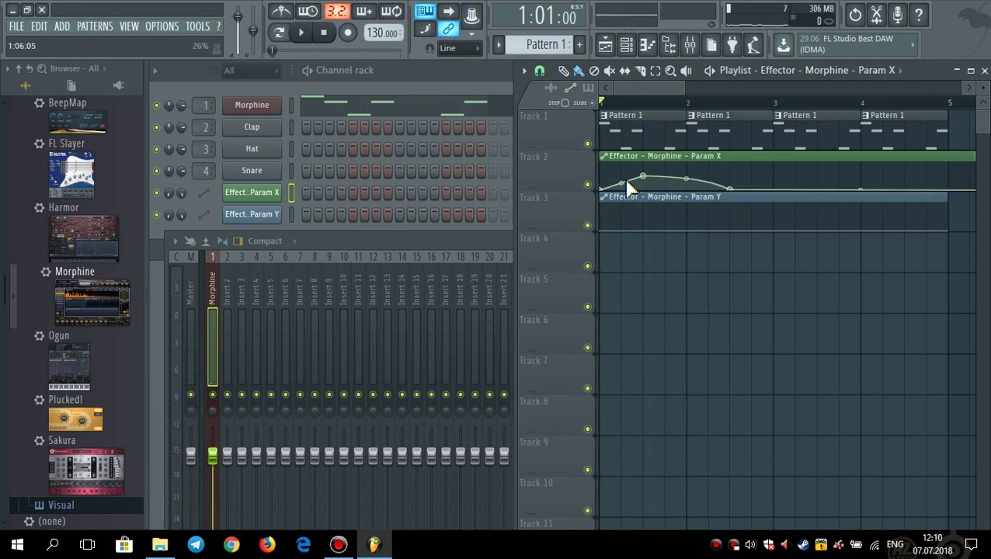
pyautogui.moveTo(732, 188); pyautogui.dragTo(687, 194)
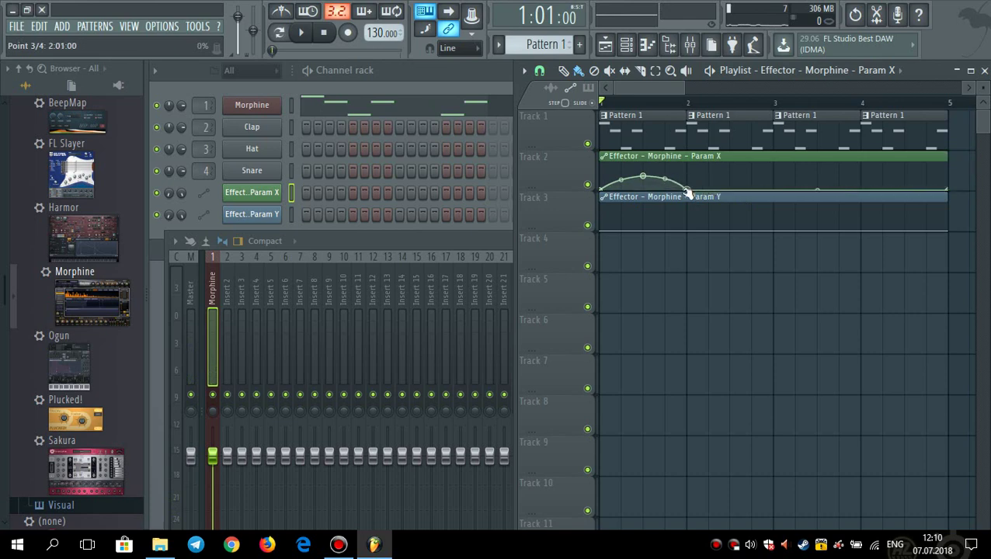
pyautogui.rightClick(792, 198)
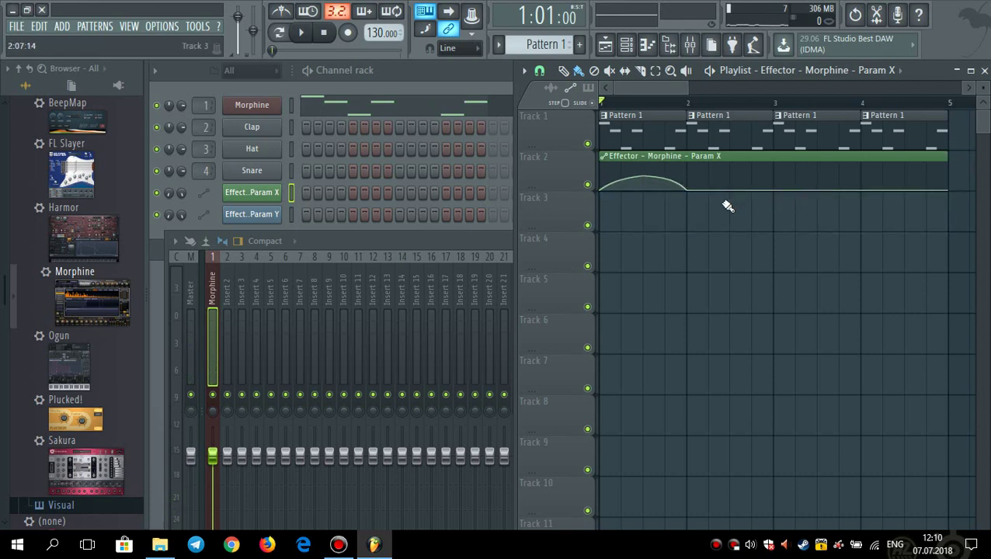
pyautogui.hotkey('ctrl', 'z')
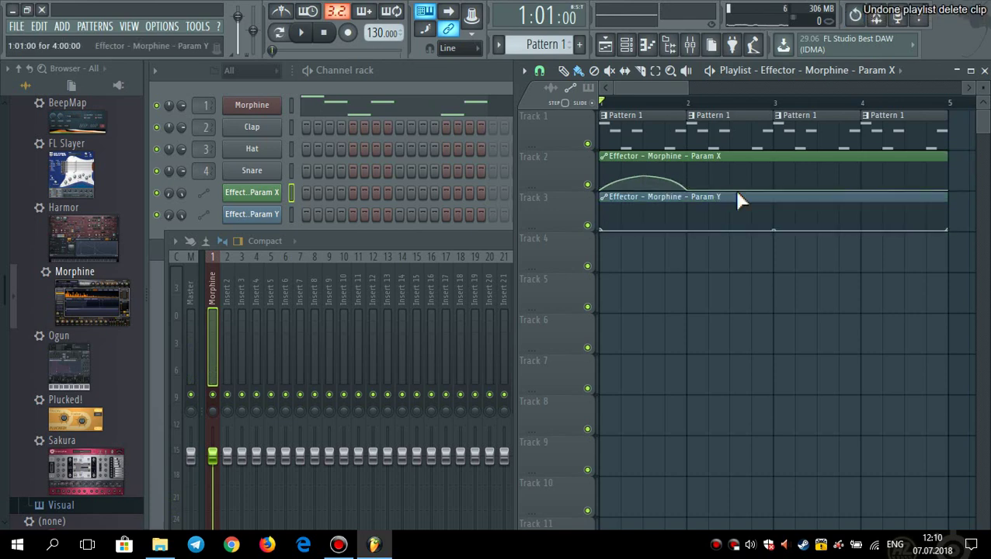
# Listen to the Param X curve in bar 1 and add a second, shallower rise after the start of bar 2
pyautogui.press('space')
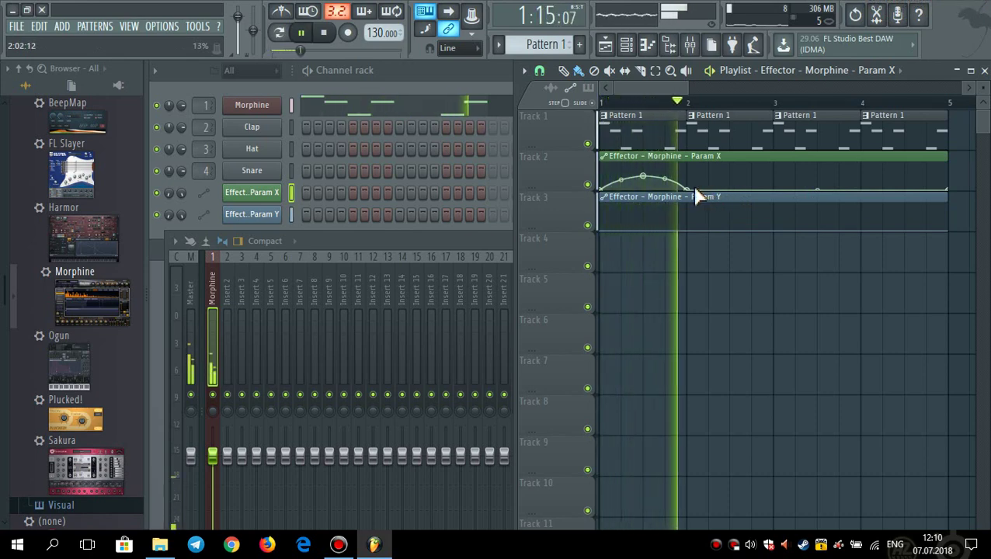
pyautogui.press('space')
pyautogui.moveTo(716, 190); pyautogui.dragTo(730, 177)
pyautogui.moveTo(742, 181); pyautogui.dragTo(742, 192)
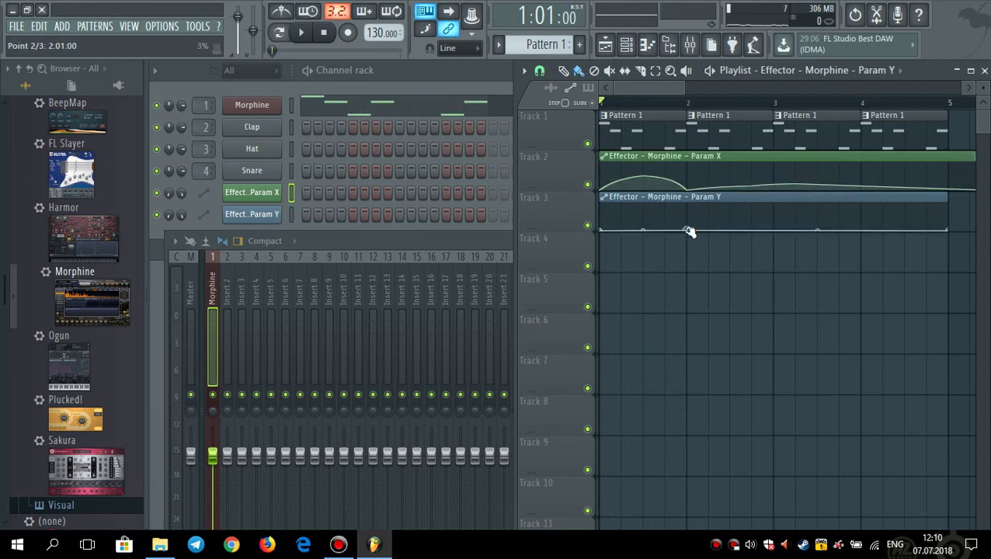
# Raise the Param Y automation to about 45% midway through bar 2, return it to 0% at bar 3, and listen
pyautogui.rightClick(713, 223)
pyautogui.moveTo(710, 225); pyautogui.dragTo(731, 218)
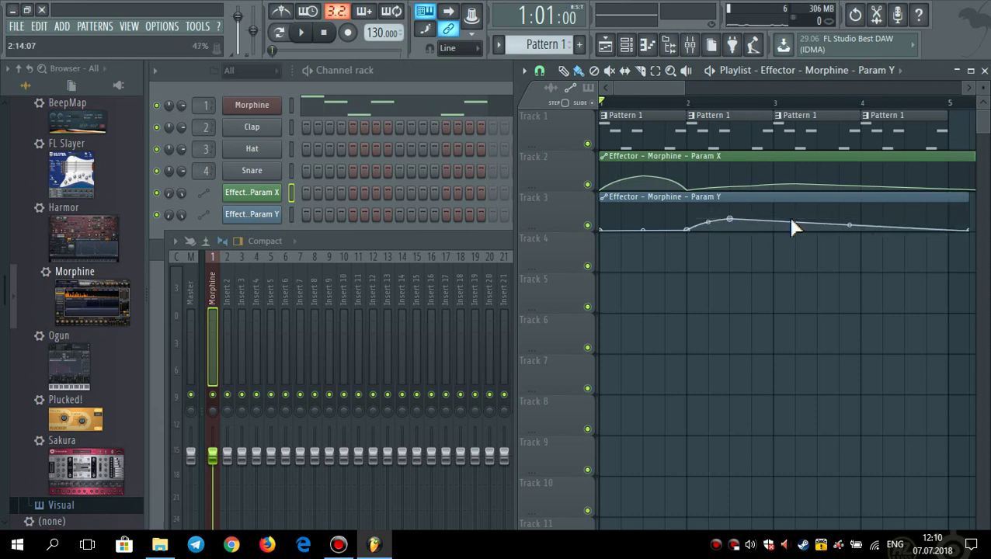
pyautogui.press('space')
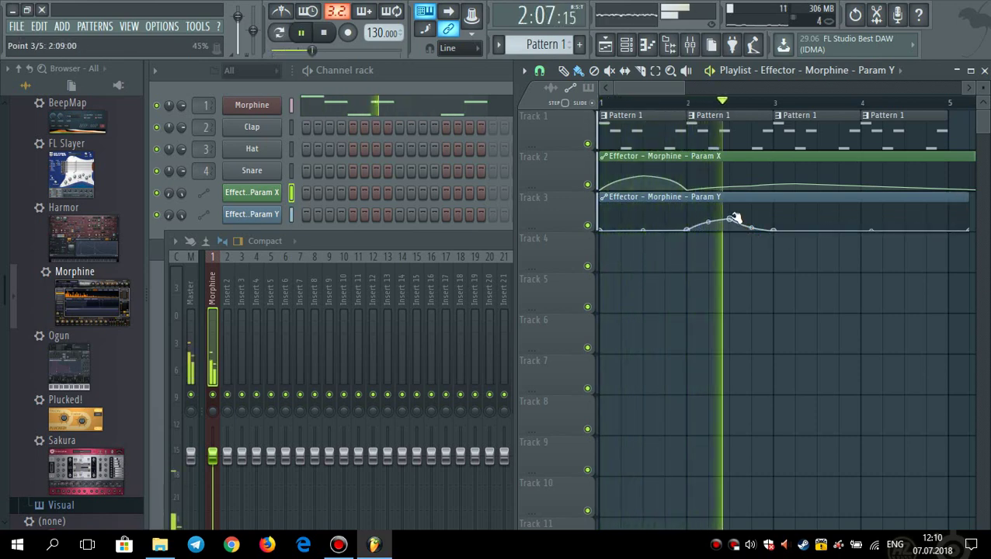
pyautogui.press('space')
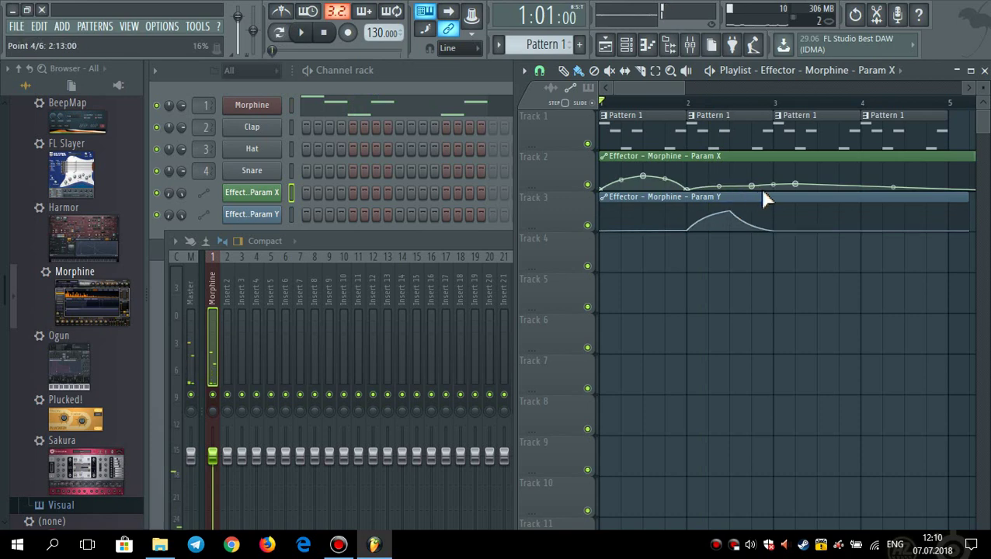
# Raise the Param X curve to a peak midway through bar 2, listen, and lower the Param Y peak at the same spot
pyautogui.moveTo(749, 182); pyautogui.dragTo(725, 165)
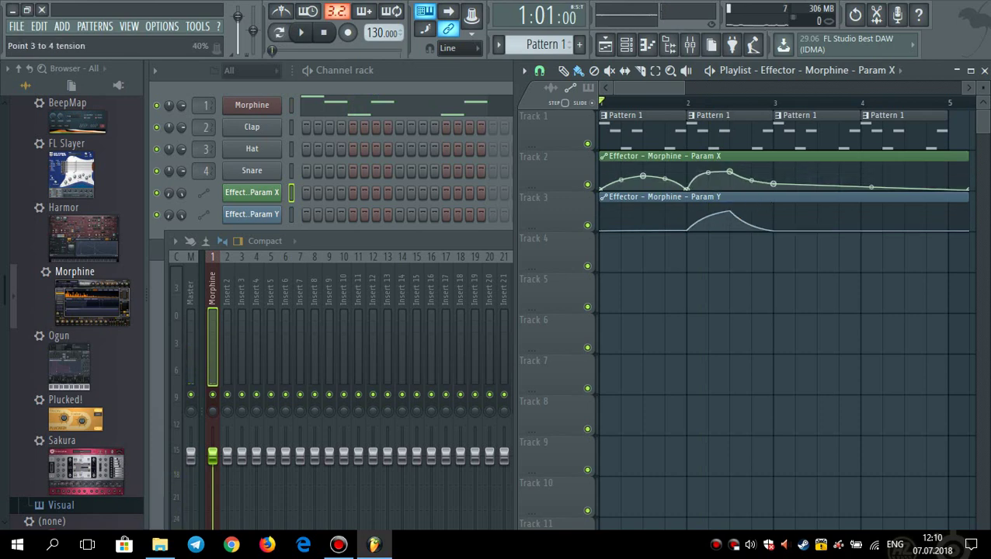
pyautogui.press('space')
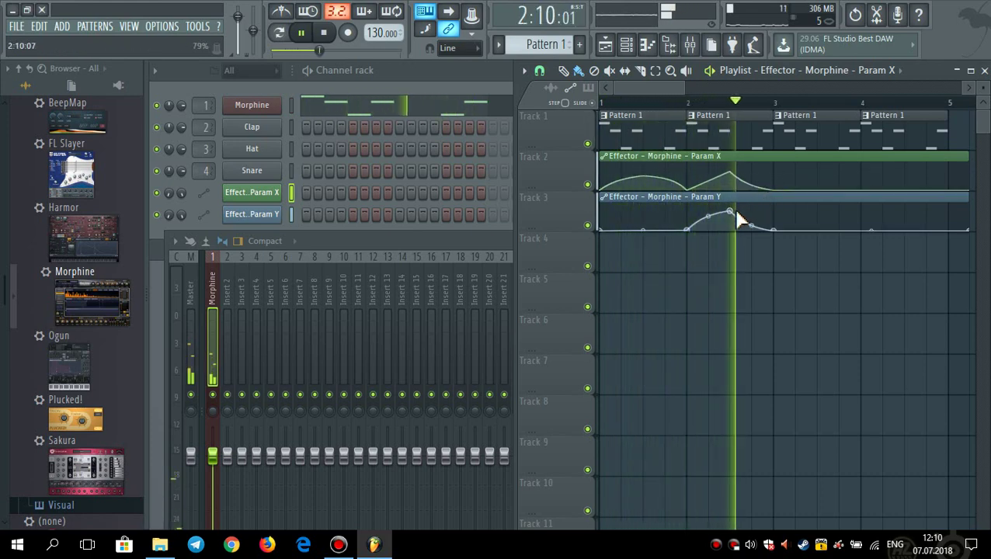
pyautogui.press('space')
pyautogui.moveTo(729, 212); pyautogui.dragTo(730, 220)
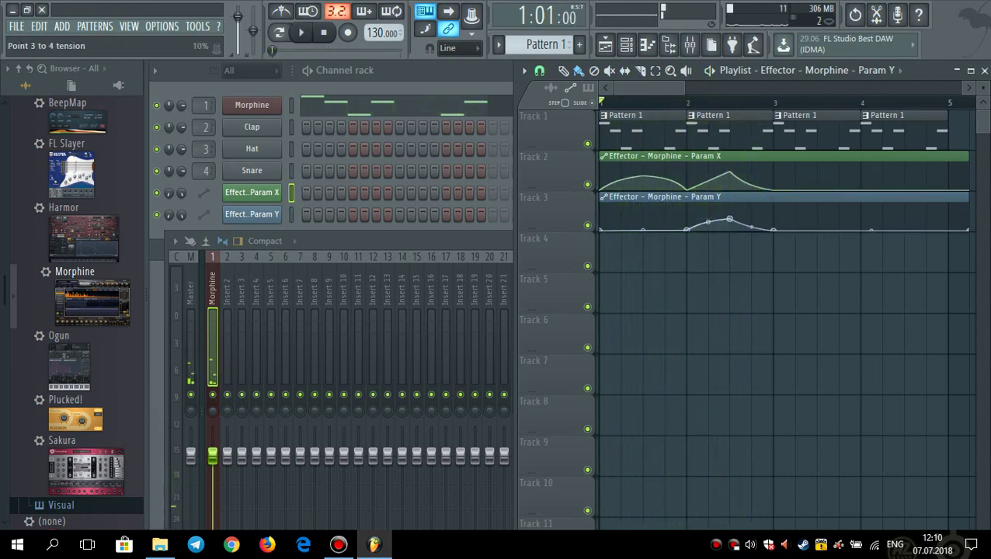
# Reshape Param Y into one arc peaking at about 55% at the start of bar 2, with 0% at bar 3, and listen
pyautogui.rightClick(688, 228)
pyautogui.click(706, 252)
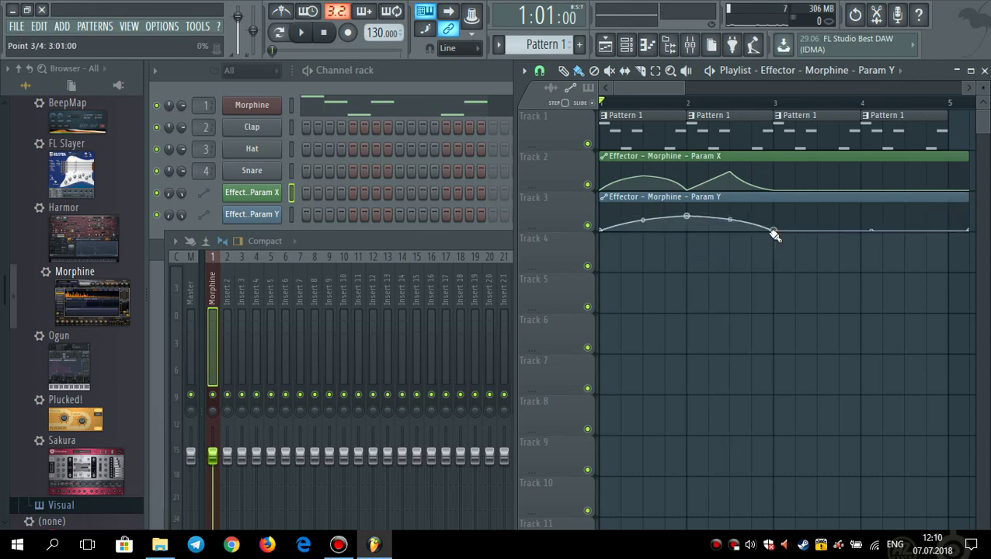
pyautogui.press('space')
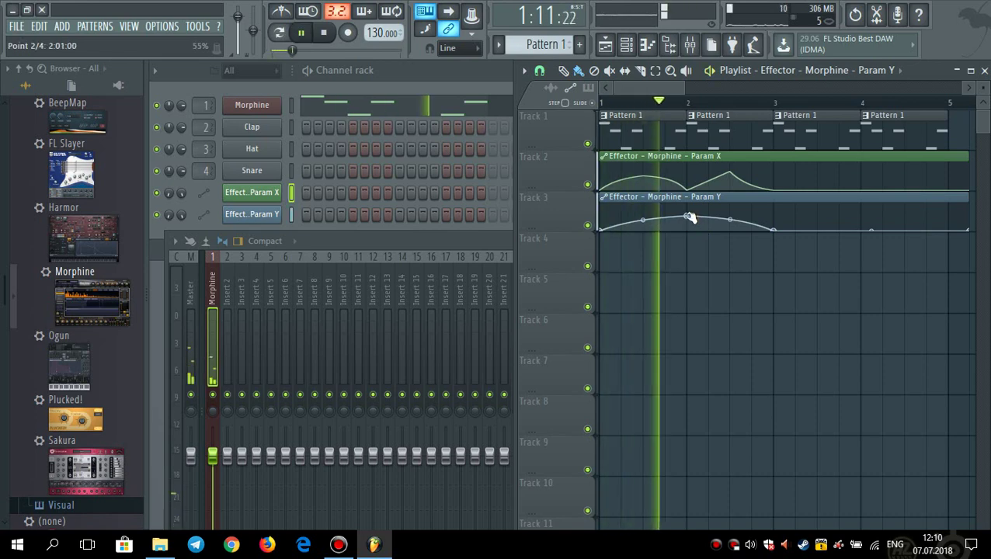
pyautogui.press('space')
# Replace the Param X peak in bar 2 with one long, low arc from bar 2 to bar 5, peaking near bar 3, and listen
pyautogui.rightClick(732, 180)
pyautogui.click(741, 198)
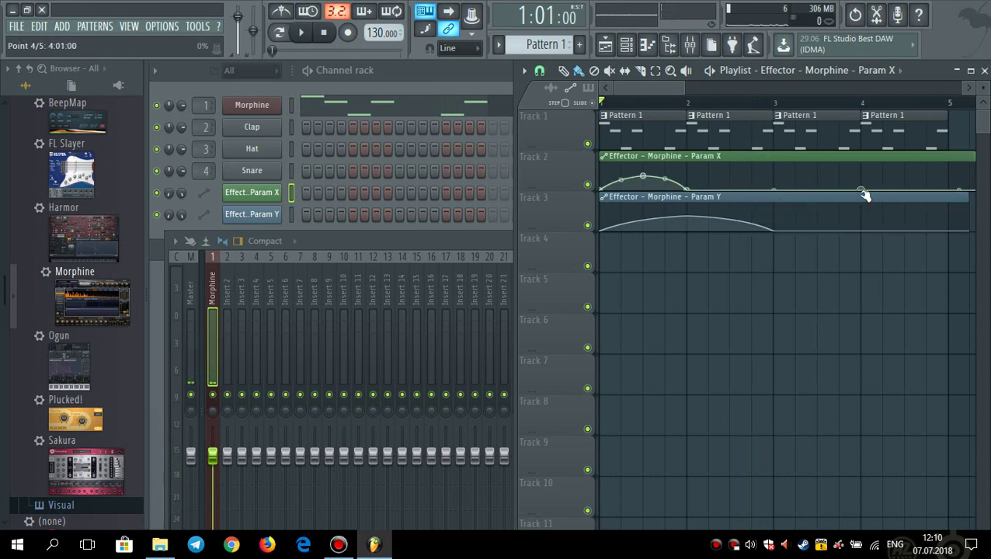
pyautogui.moveTo(866, 195); pyautogui.dragTo(791, 183)
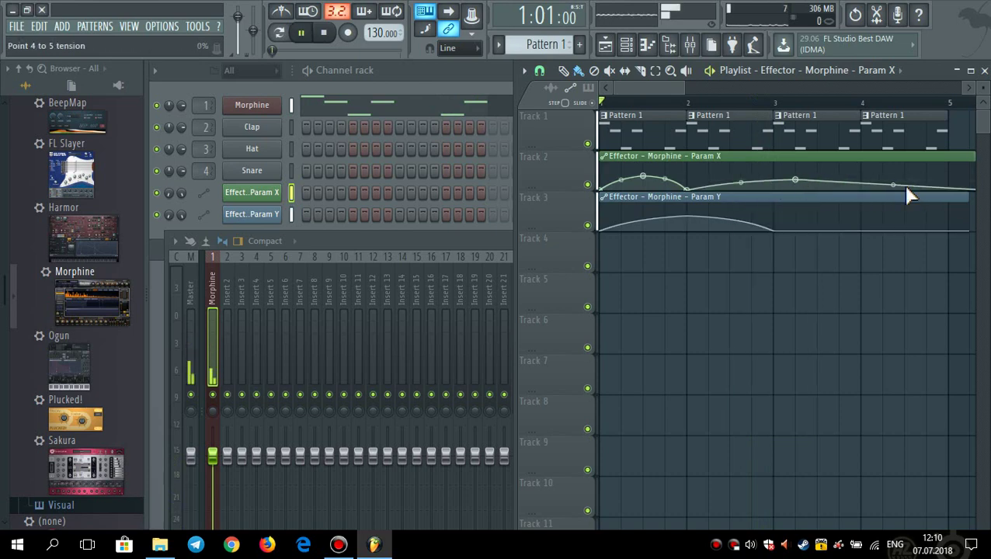
pyautogui.press('space')
pyautogui.scroll(-3, 688, 92)
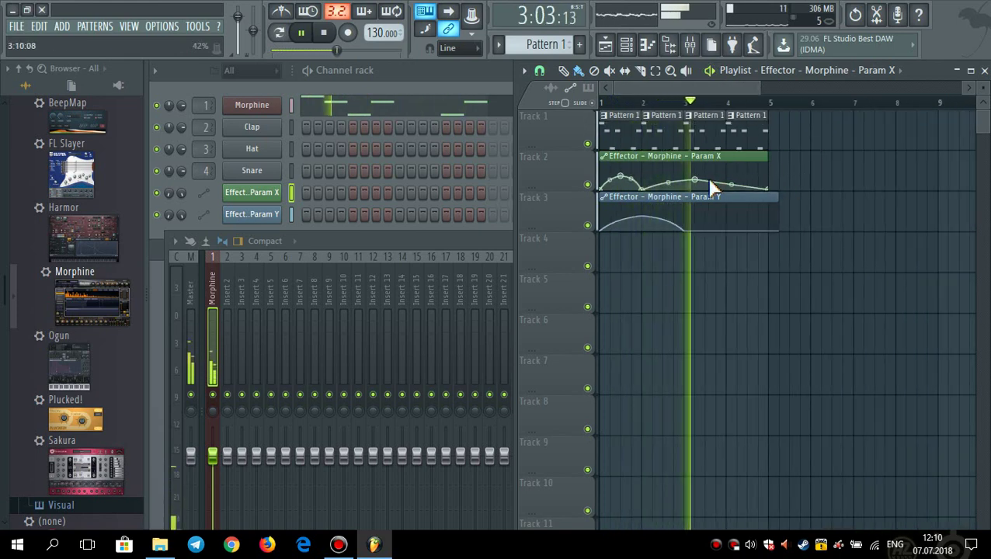
# Add a second Param Y rise peaking at the start of bar 4, end the clip at bar 5, and listen
pyautogui.press('space')
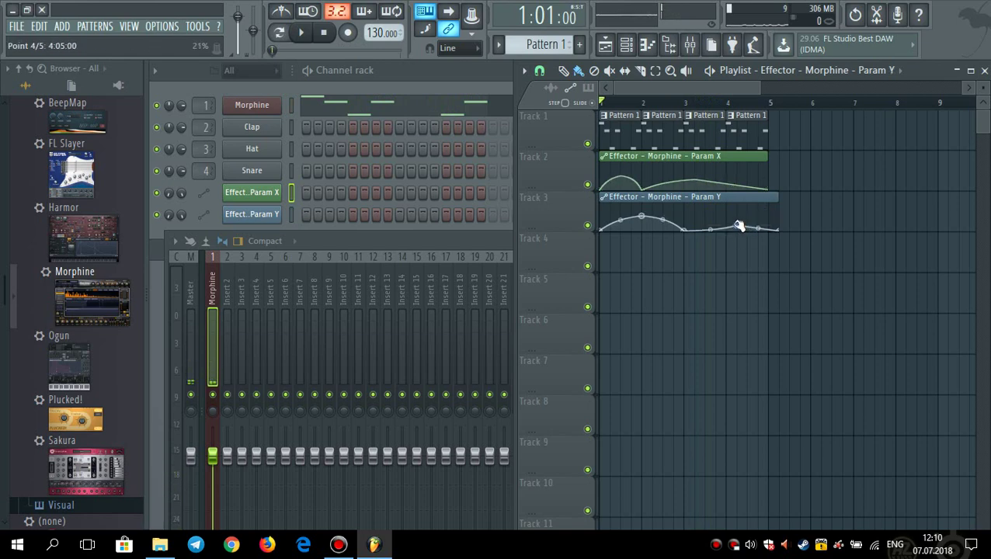
pyautogui.press('space')
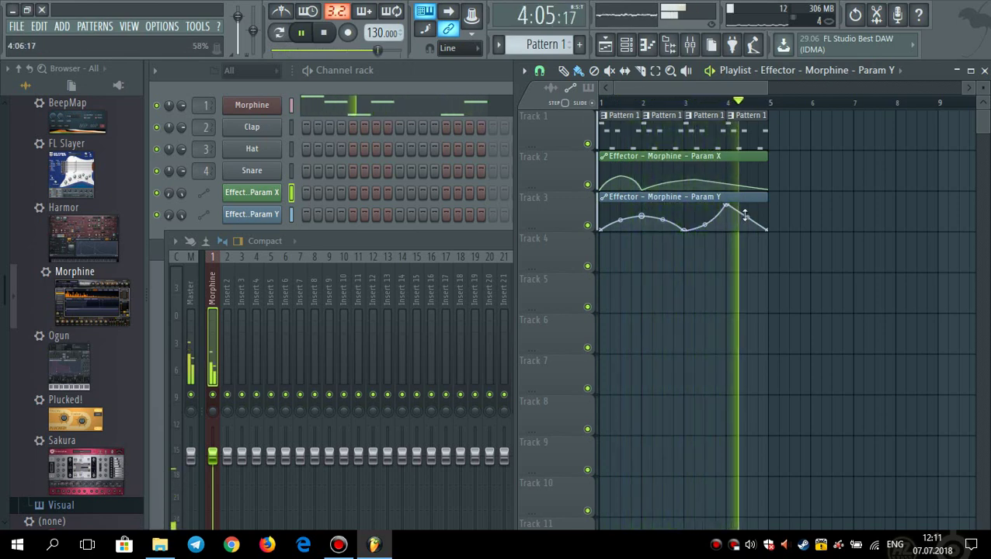
pyautogui.press('space')
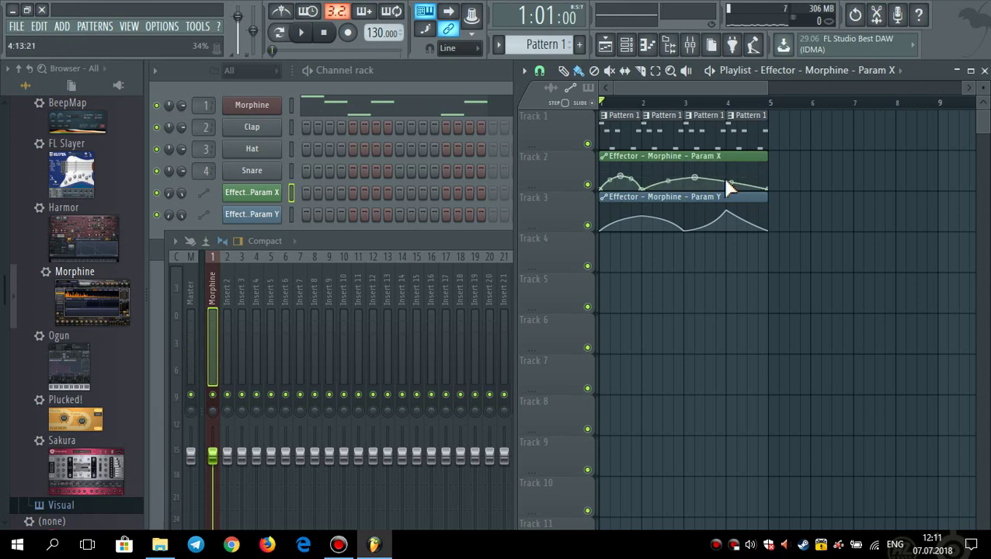
# Listen to the four-bar loop with both automation curves and set the system volume to 56
pyautogui.moveTo(766, 89); pyautogui.dragTo(725, 89)
pyautogui.press('space')
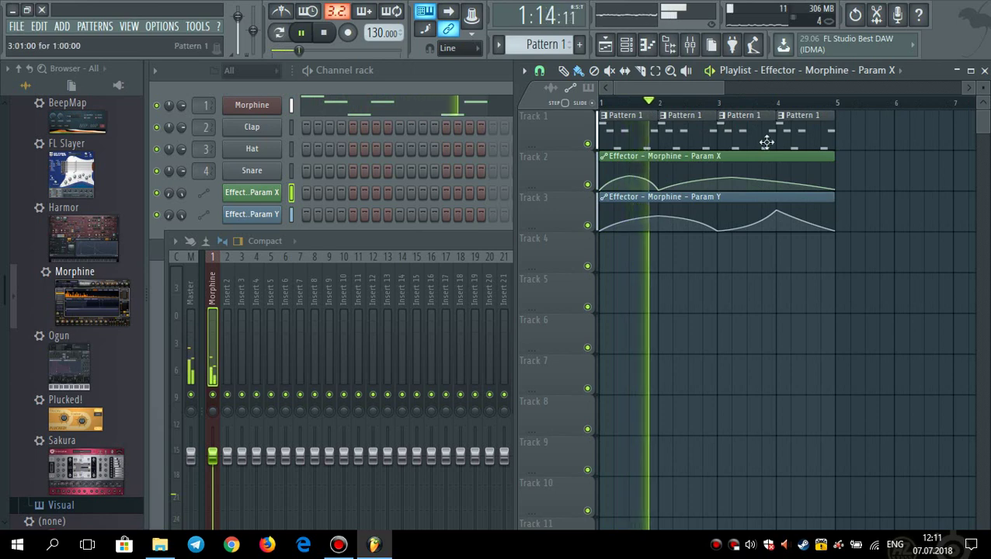
pyautogui.moveTo(800, 223)
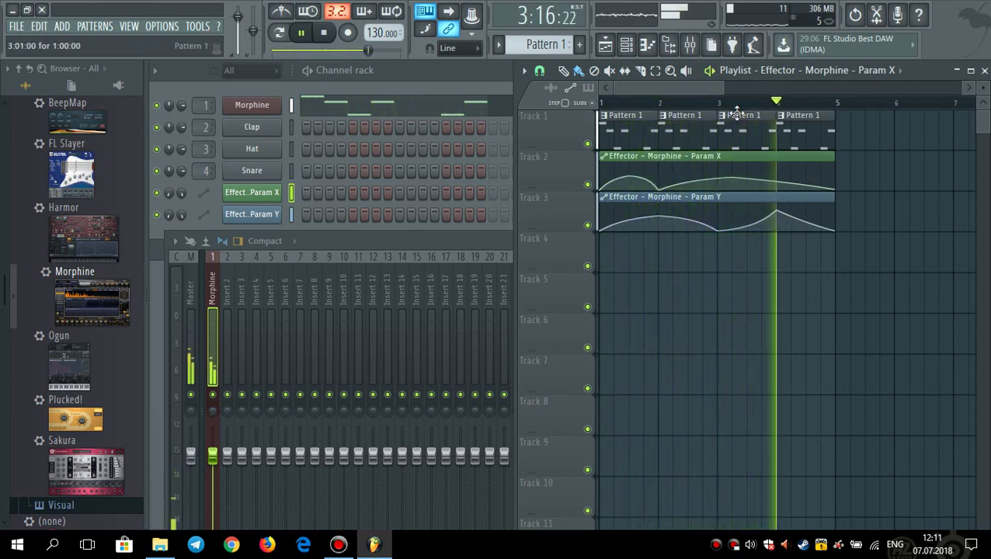
pyautogui.press('space')
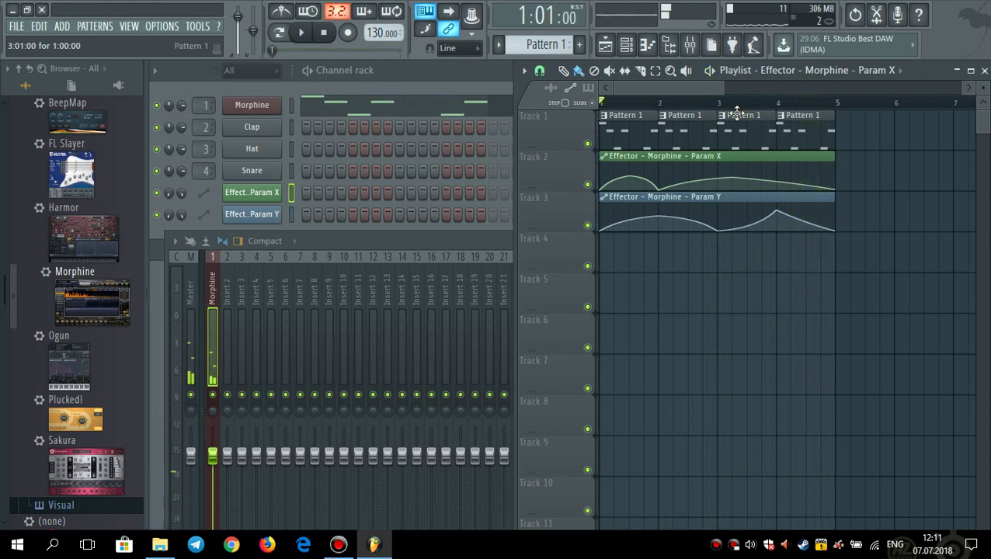
pyautogui.press('XF86AudioLowerVolume')
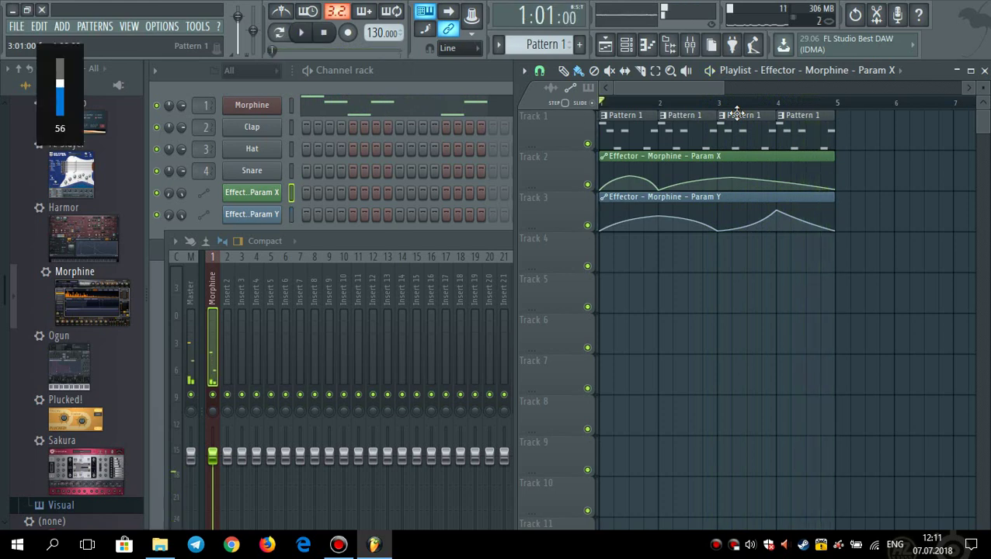
# Add Fruity Parametric EQ 2 in the Morphine track's slot 3, boosting band 6 by 3.5 dB at 3635 Hz and lowering band 7
pyautogui.click(497, 238)
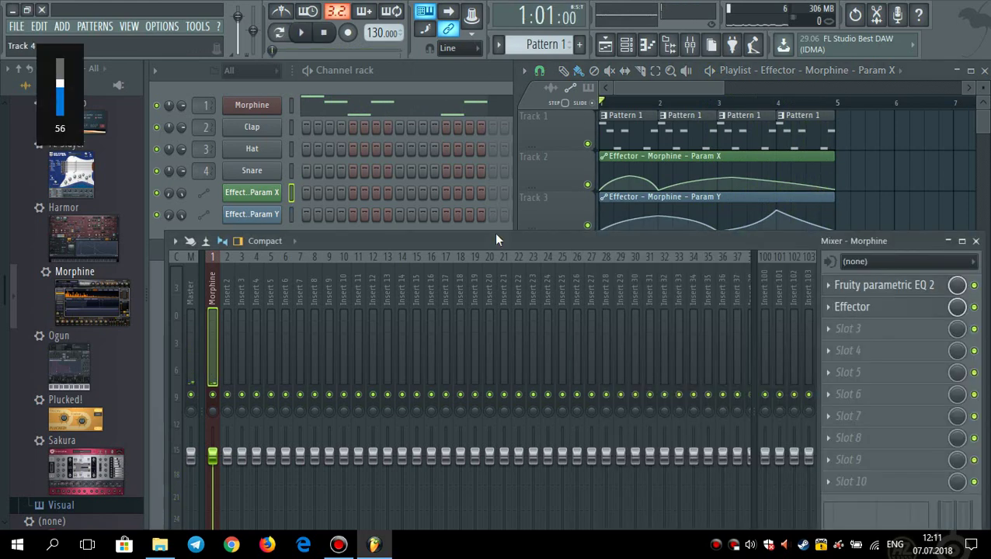
pyautogui.click(838, 332)
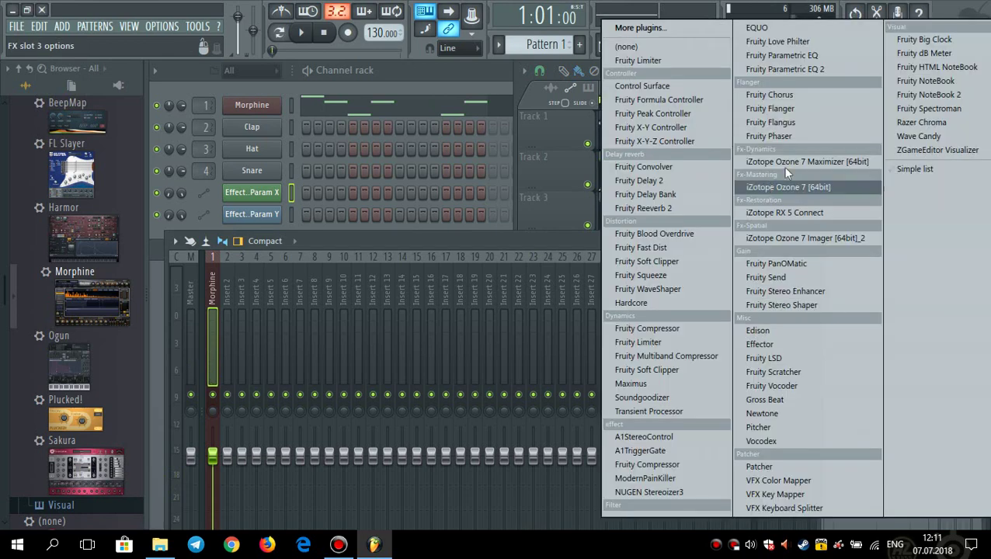
pyautogui.click(794, 69)
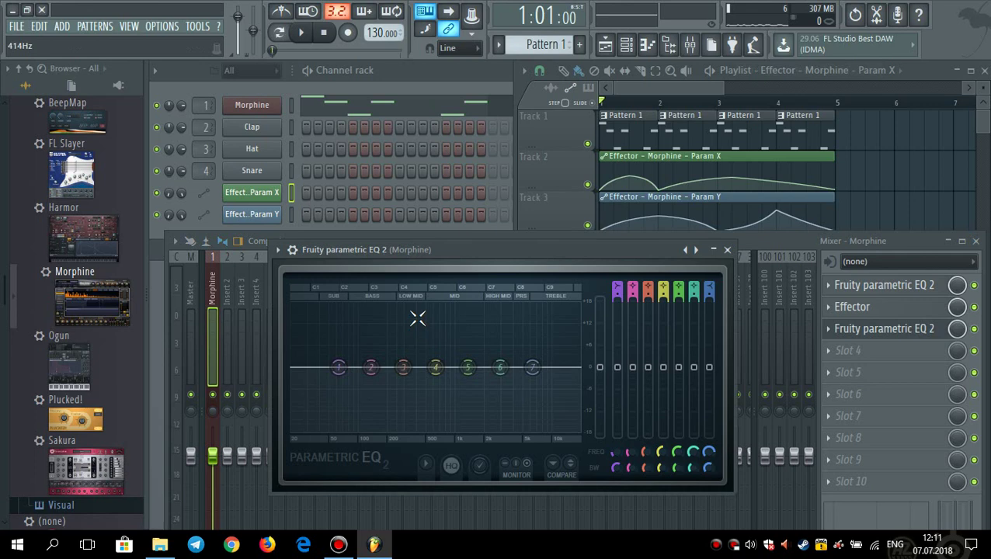
pyautogui.moveTo(532, 367); pyautogui.dragTo(509, 355)
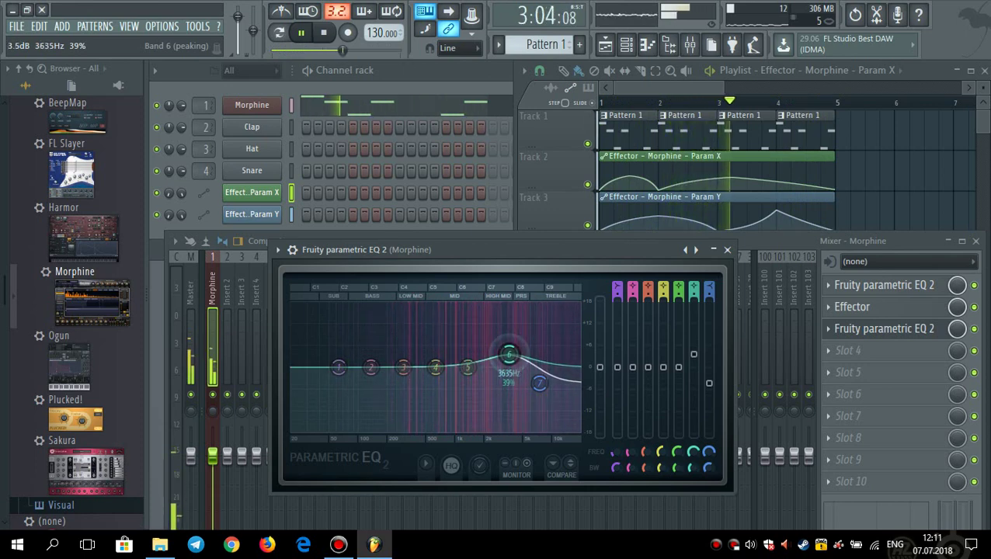
# Turn EQ band 1 into a Steep 8 high pass at about 119 Hz while listening, and close the equalizer
pyautogui.moveTo(339, 368); pyautogui.dragTo(358, 427)
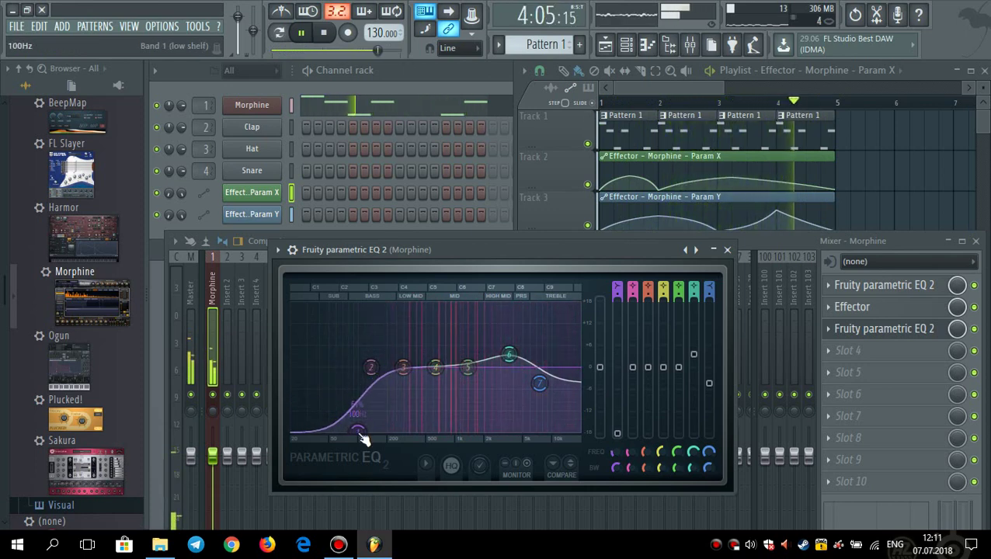
pyautogui.moveTo(617, 290)
pyautogui.mouseDown()
pyautogui.moveTo(617, 313)
pyautogui.moveTo(618, 281)
pyautogui.mouseUp()
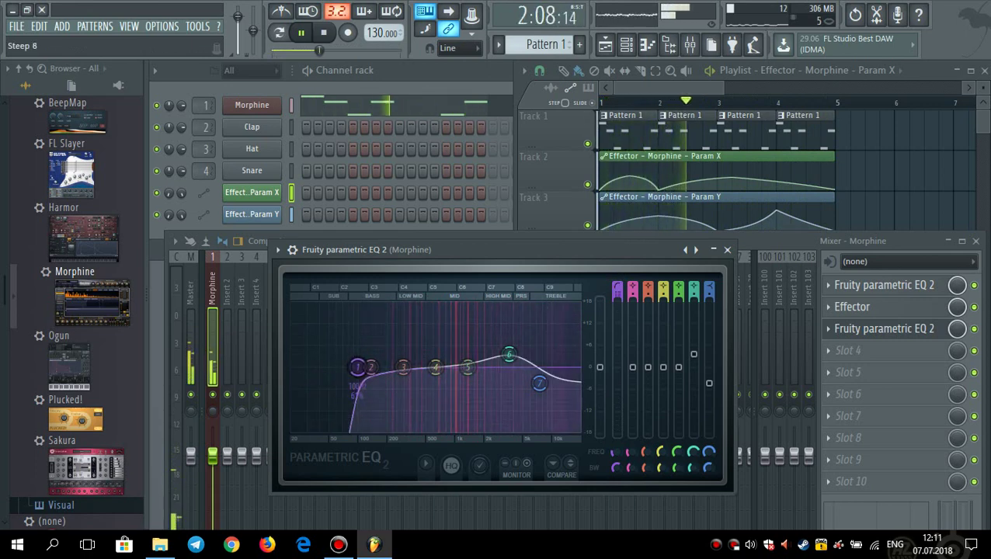
pyautogui.moveTo(357, 367); pyautogui.dragTo(367, 366)
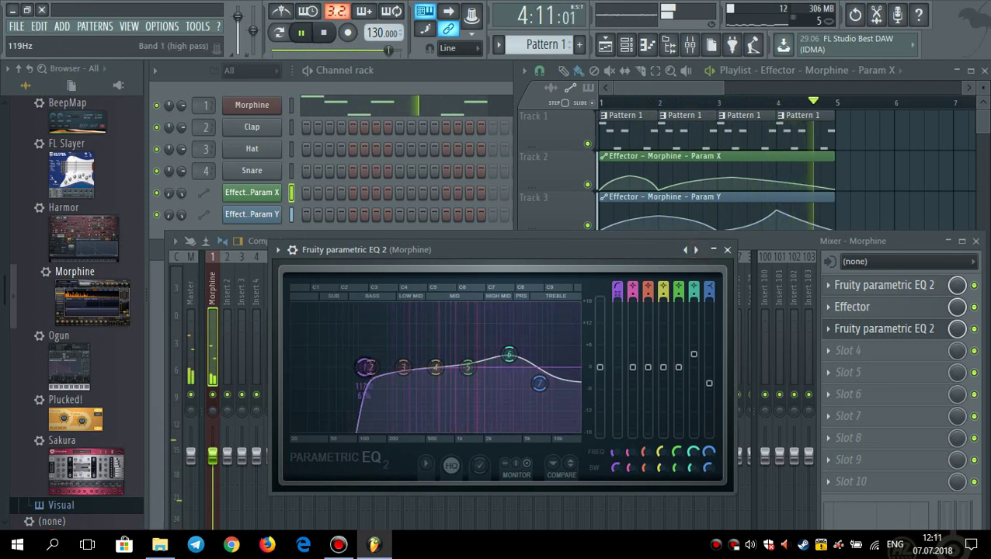
pyautogui.press('space')
pyautogui.click(727, 250)
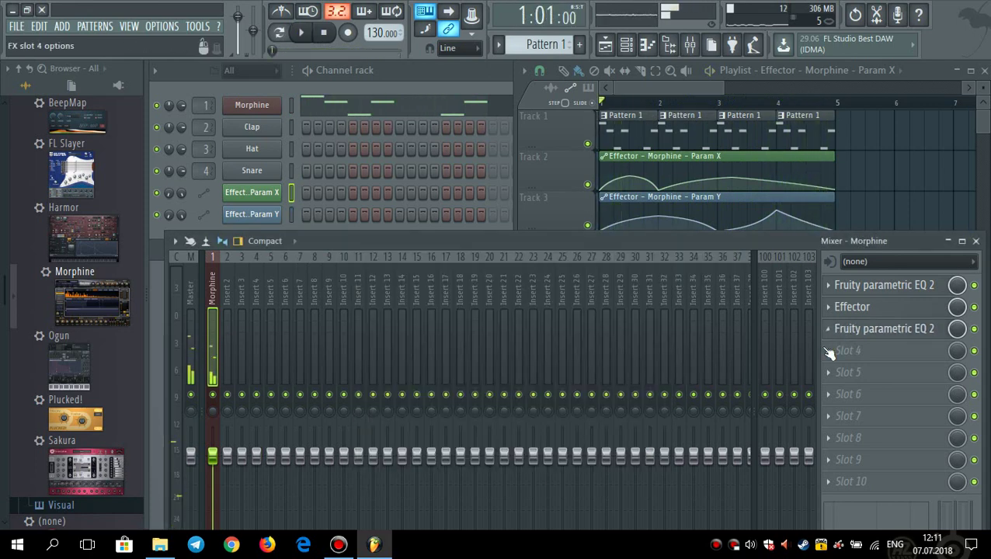
# Add Fruity Reeverb 2 in the Morphine track's slot 4, raise its early reflection level, and play the loop
pyautogui.click(836, 352)
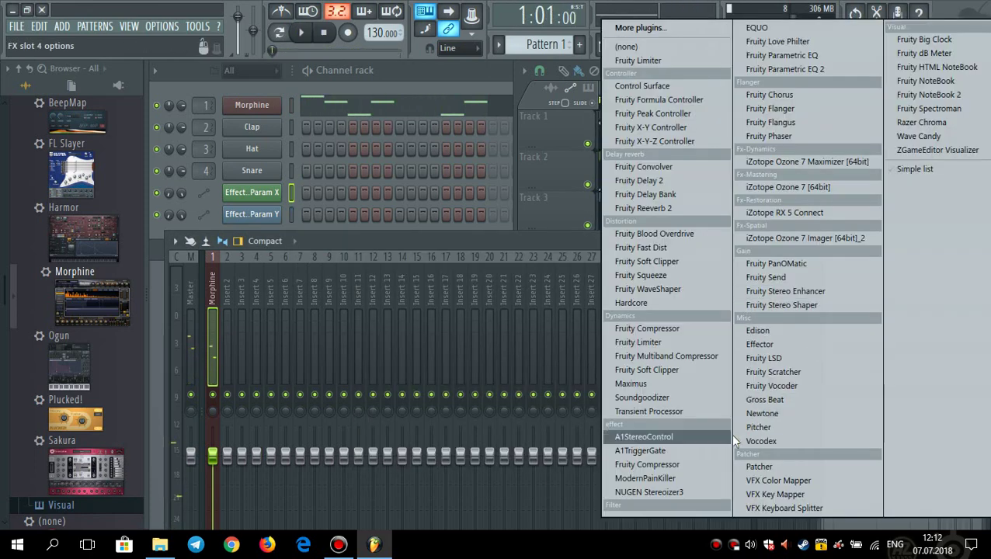
pyautogui.click(682, 208)
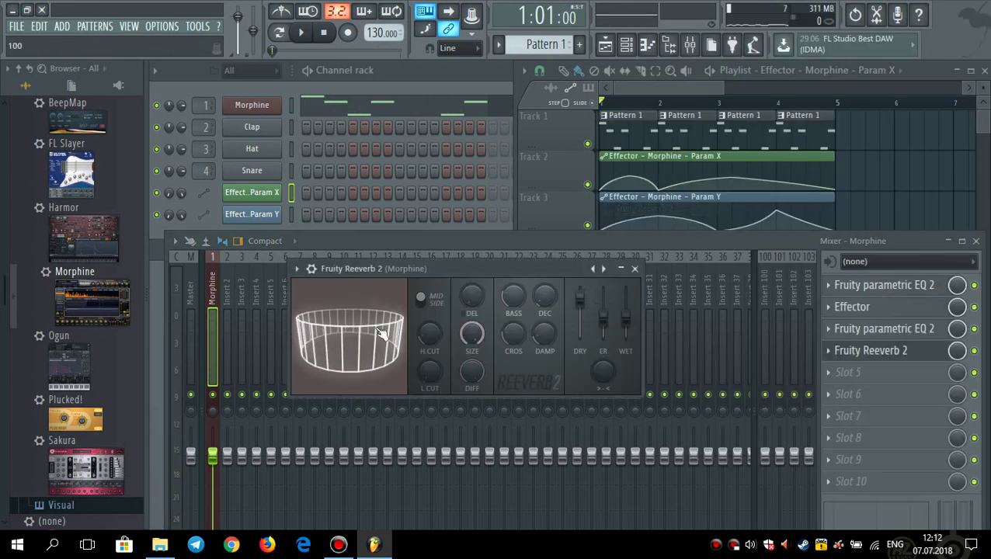
pyautogui.press('space')
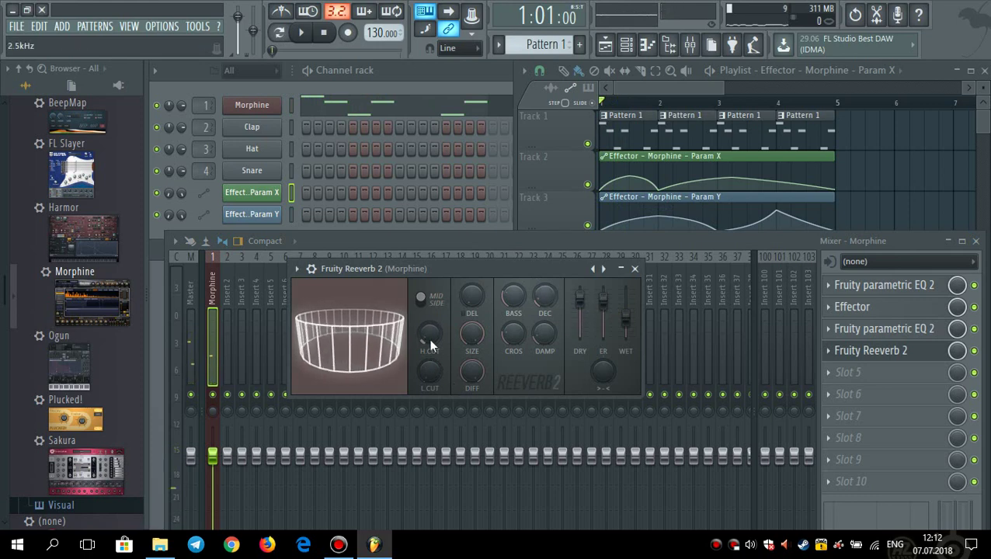
pyautogui.press('space')
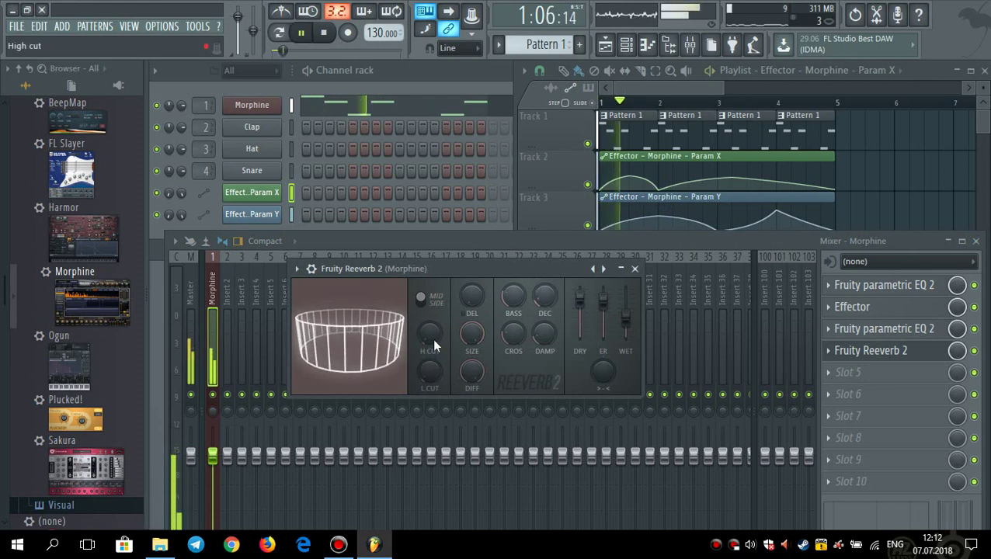
# Adjust the reverb's high cut and raise its decay time to about 14.0 sec while listening
pyautogui.moveTo(432, 339); pyautogui.dragTo(431, 372)
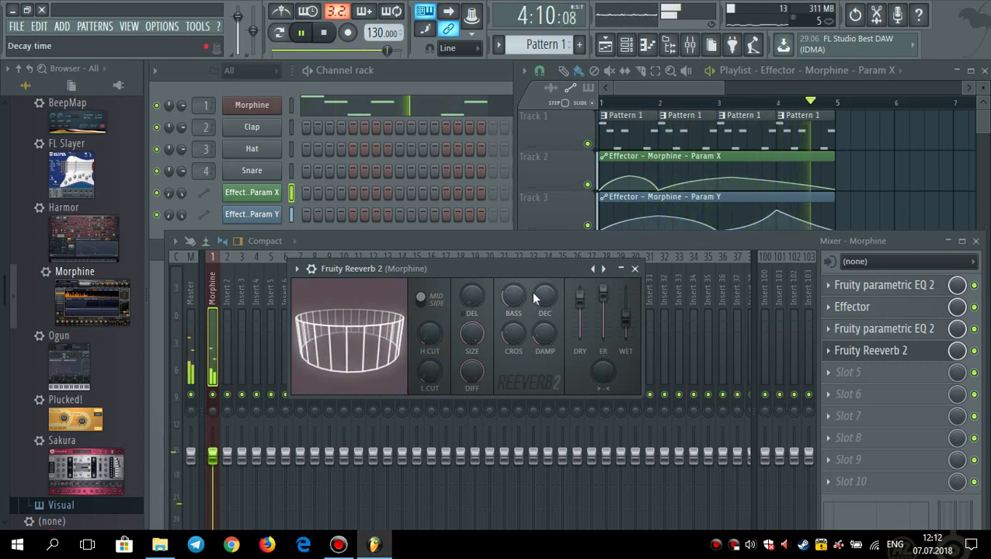
pyautogui.moveTo(544, 295); pyautogui.dragTo(547, 297)
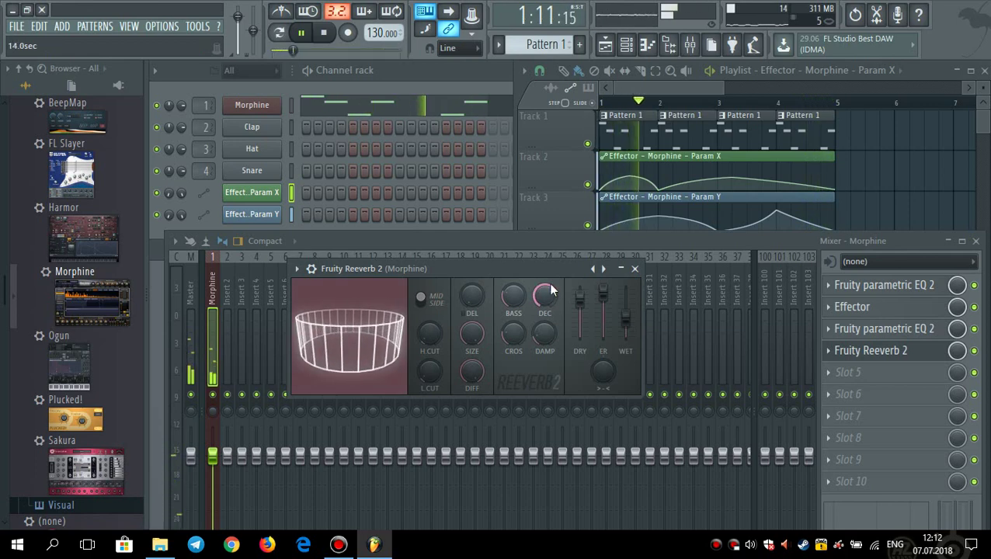
pyautogui.press('space')
# Raise the reverb's early reflection and wet levels and reduce its diffusion
pyautogui.moveTo(603, 292); pyautogui.dragTo(604, 329)
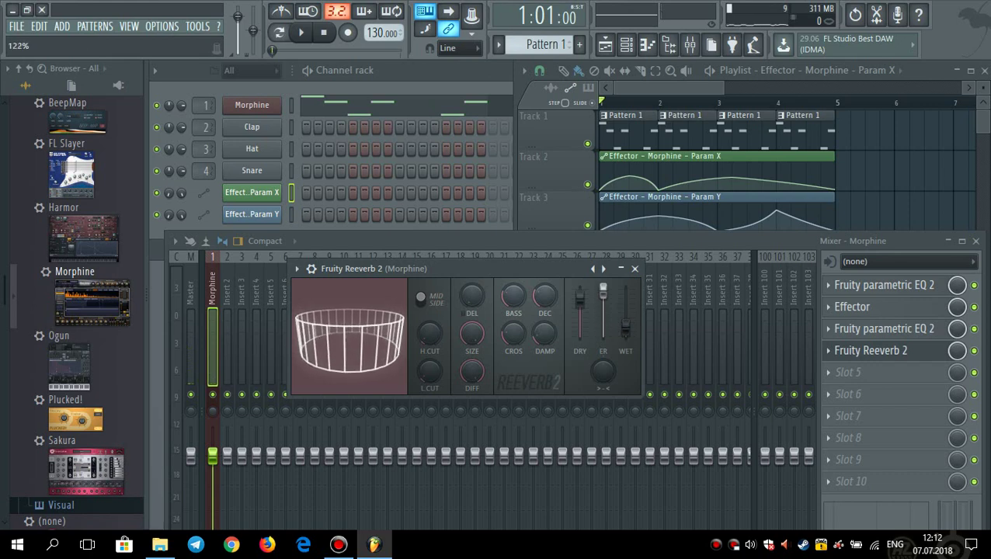
pyautogui.moveTo(603, 298); pyautogui.dragTo(603, 287)
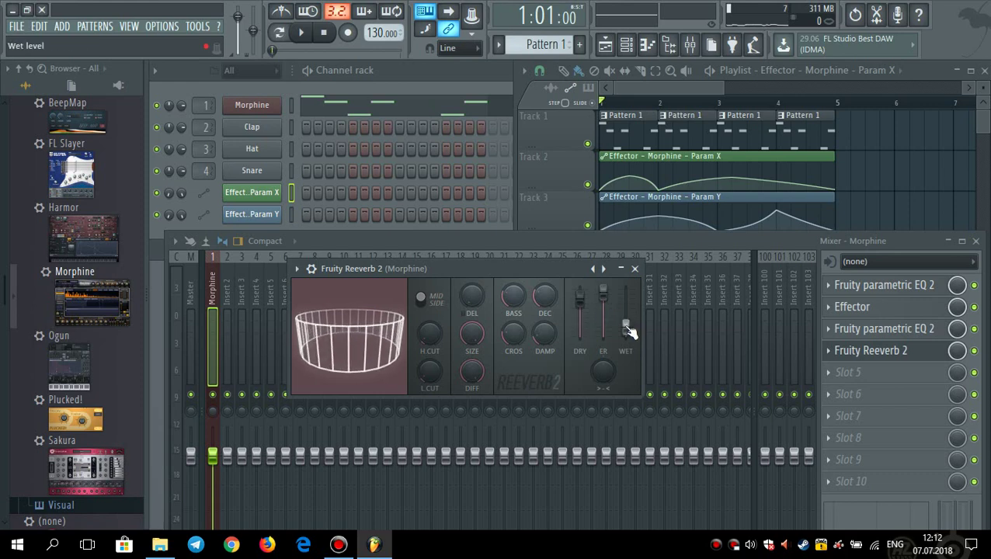
pyautogui.moveTo(626, 329); pyautogui.dragTo(628, 303)
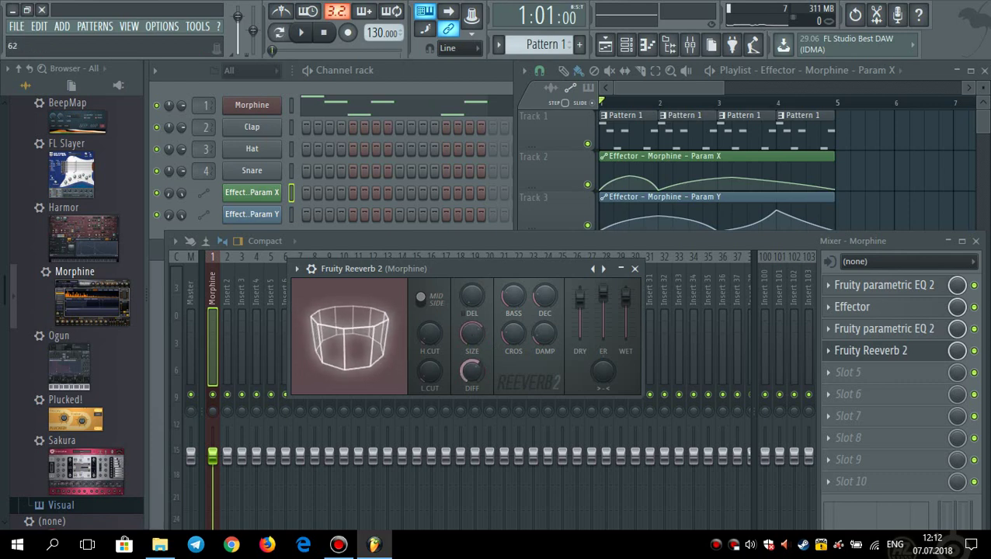
pyautogui.moveTo(475, 376); pyautogui.dragTo(476, 362)
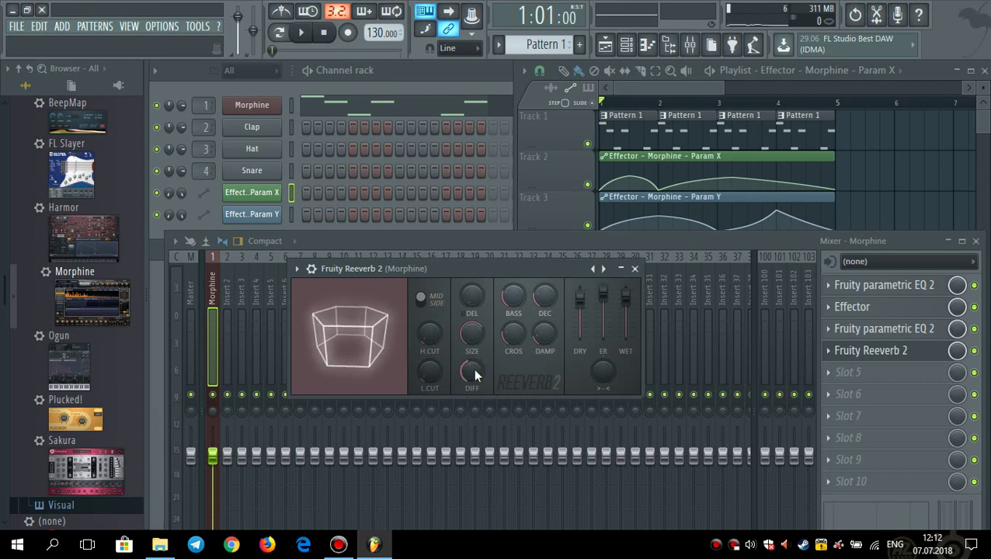
# Listen to the reverb on the loop while raising its wet level to maximum and shortening the decay time
pyautogui.press('space')
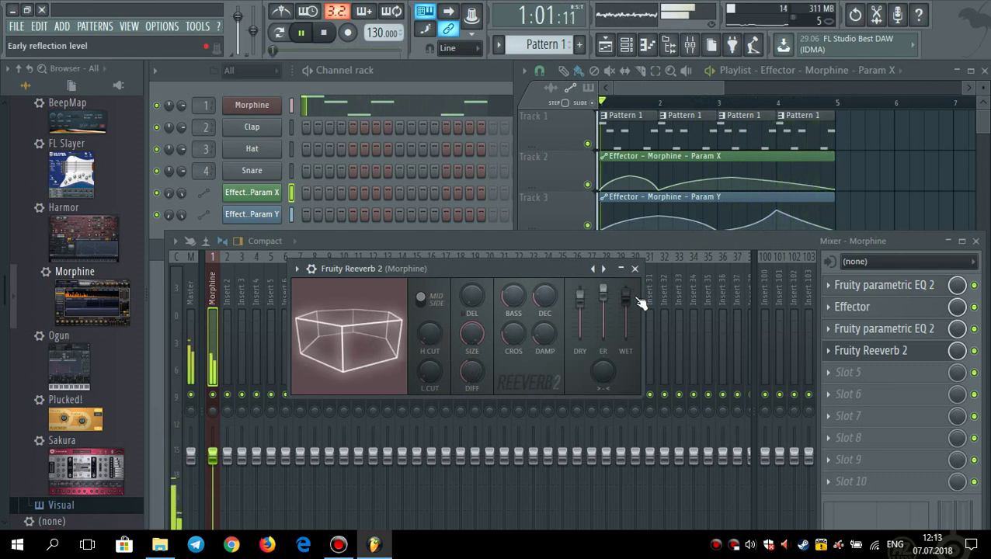
pyautogui.moveTo(627, 296); pyautogui.dragTo(626, 303)
pyautogui.press('space')
pyautogui.moveTo(547, 295); pyautogui.dragTo(548, 328)
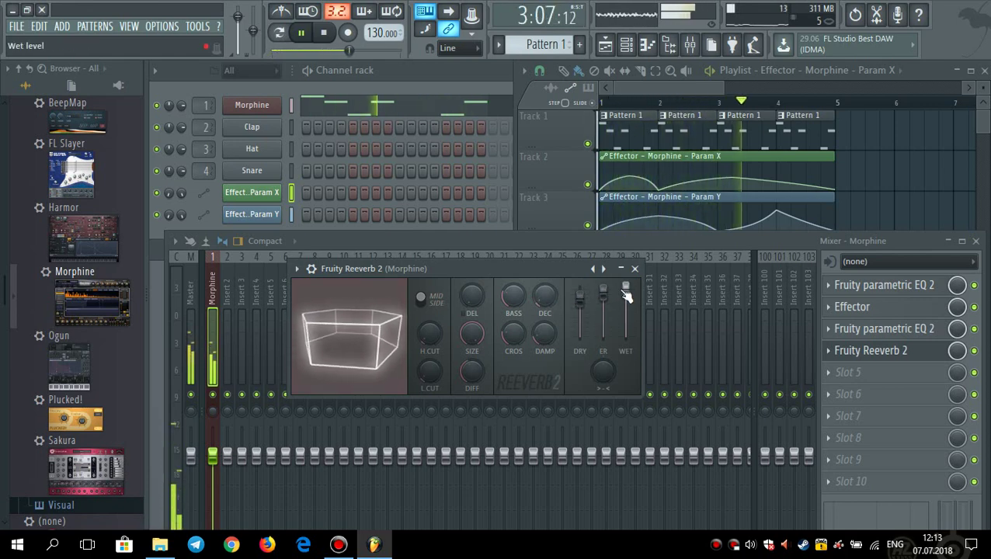
# Adjust the reverb's dry level while listening to the loop, and close the reverb and the mixer
pyautogui.press('space')
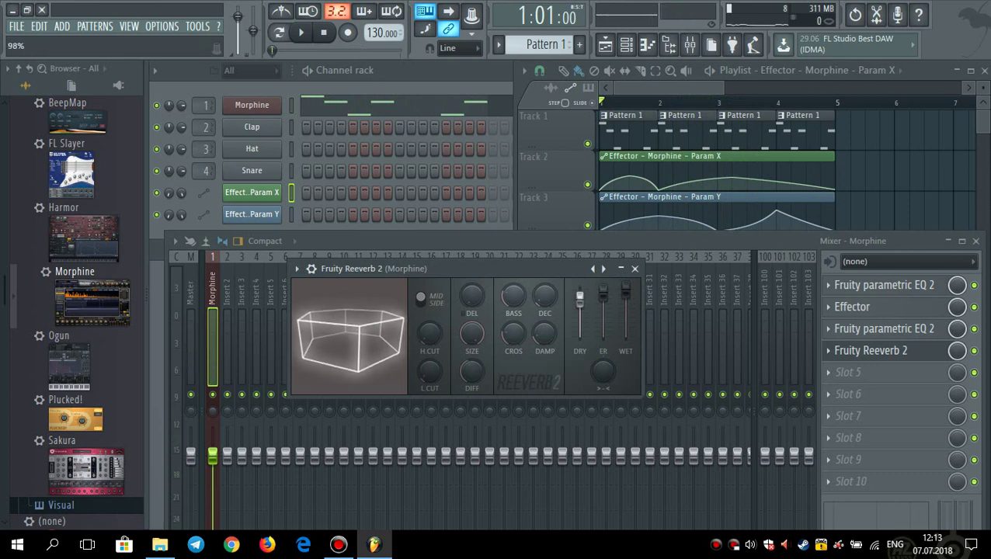
pyautogui.press('space')
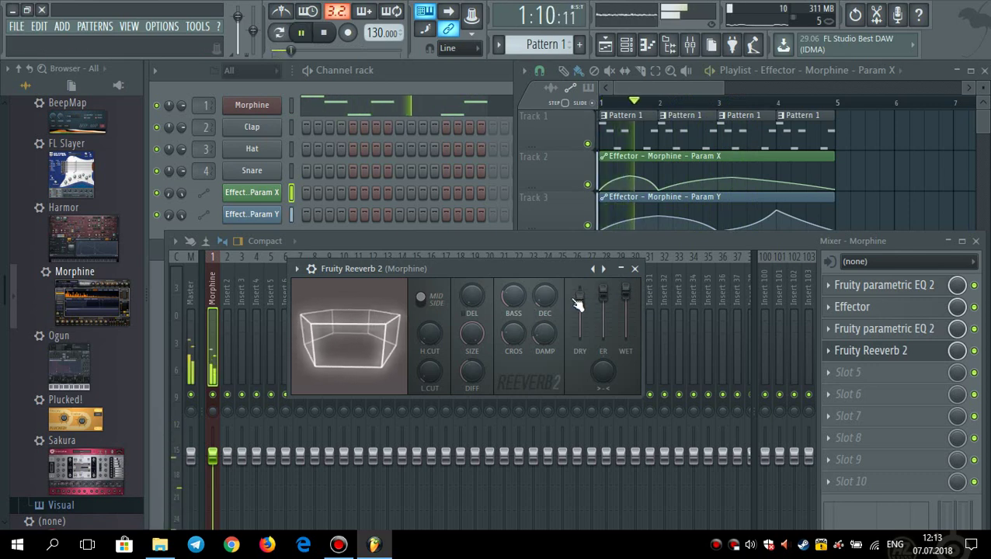
pyautogui.click(580, 304)
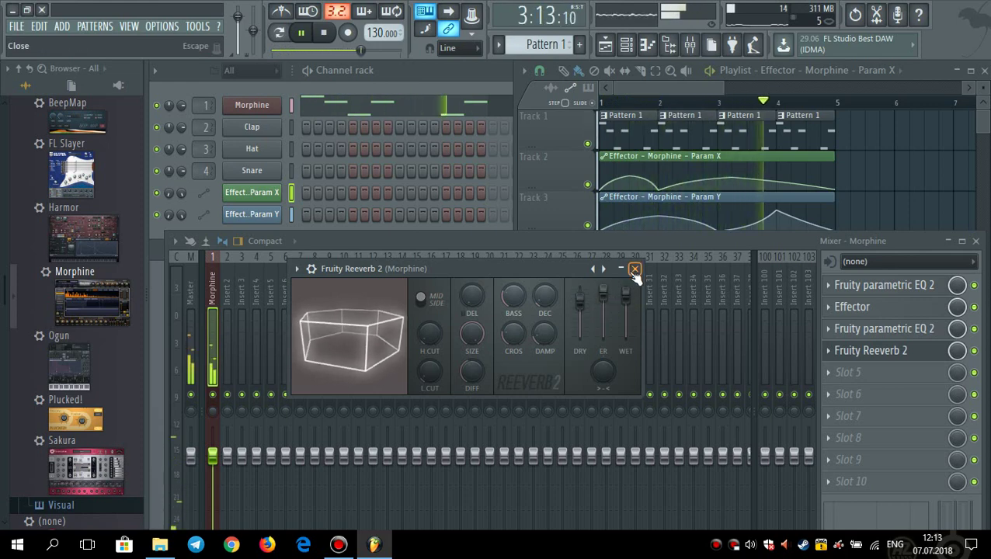
pyautogui.click(634, 269)
pyautogui.click(975, 240)
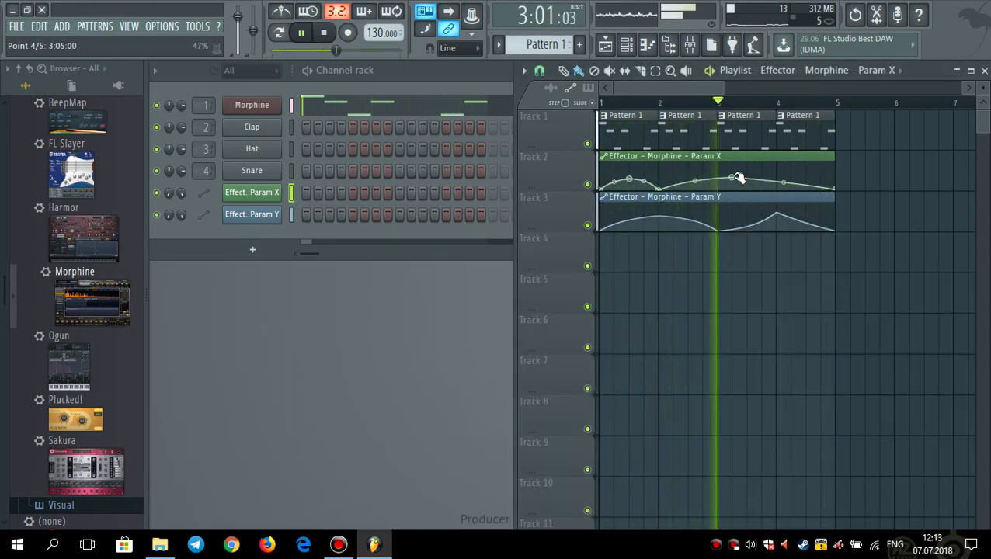
# Reshape the Param X automation clip with a higher peak just before bar 4, and play the loop
pyautogui.moveTo(737, 178); pyautogui.dragTo(734, 175)
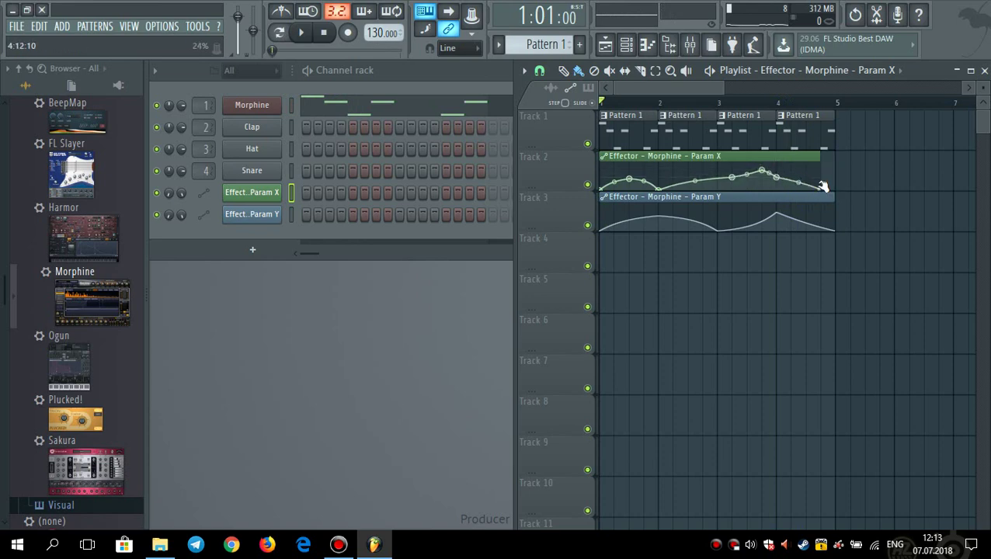
pyautogui.click(740, 106)
pyautogui.press('space')
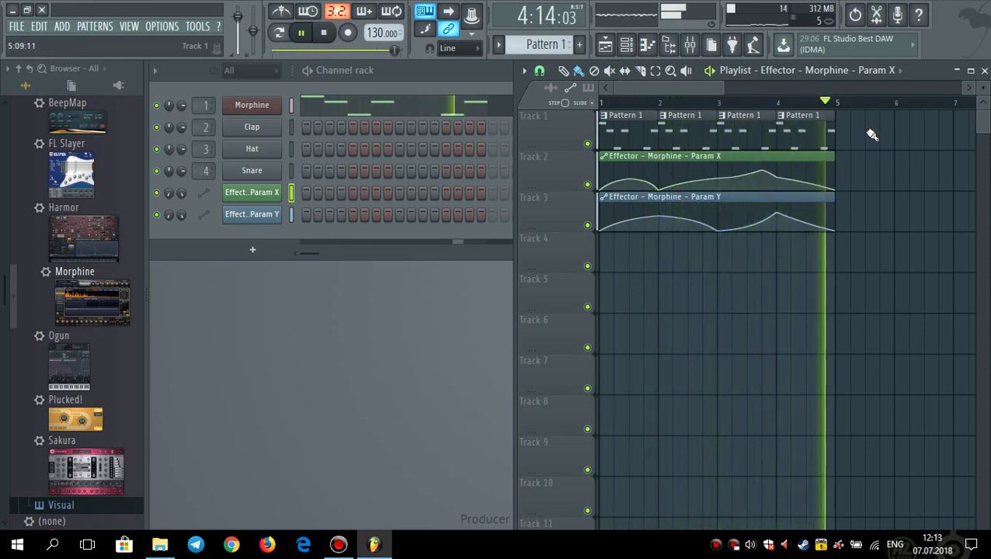
pyautogui.press('space')
# Duplicate the four Pattern 1 clips and both Effector automation clips so the copies fill bars 5 to 8
pyautogui.moveTo(750, 91); pyautogui.dragTo(814, 91)
pyautogui.moveTo(748, 134); pyautogui.dragTo(604, 256)
pyautogui.moveTo(622, 196); pyautogui.dragTo(769, 201)
pyautogui.hotkey('ctrl', 'z')
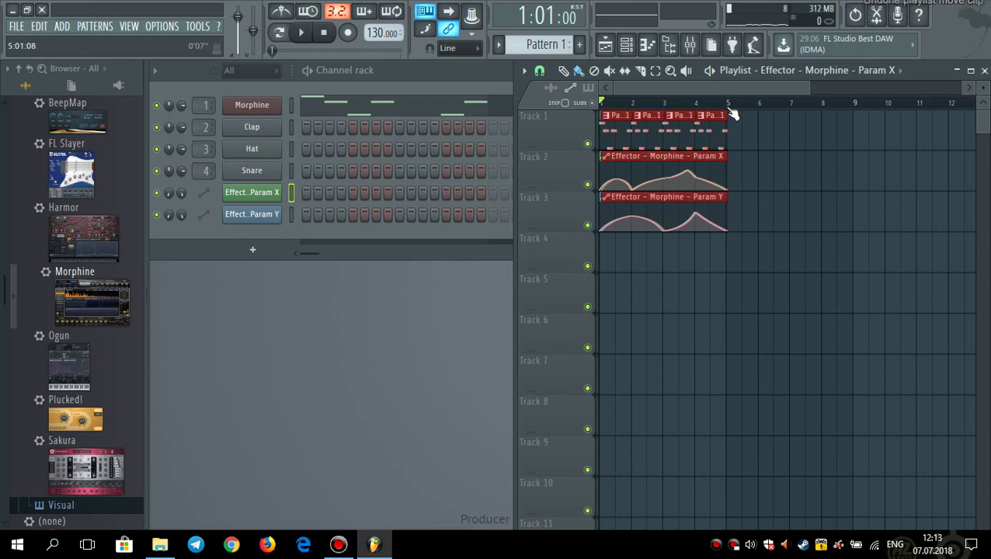
pyautogui.hotkey('ctrl', 'z')
pyautogui.moveTo(765, 116); pyautogui.dragTo(742, 118)
# Set the playlist's snap to 1/4 beat and play the extended arrangement
pyautogui.click(540, 71)
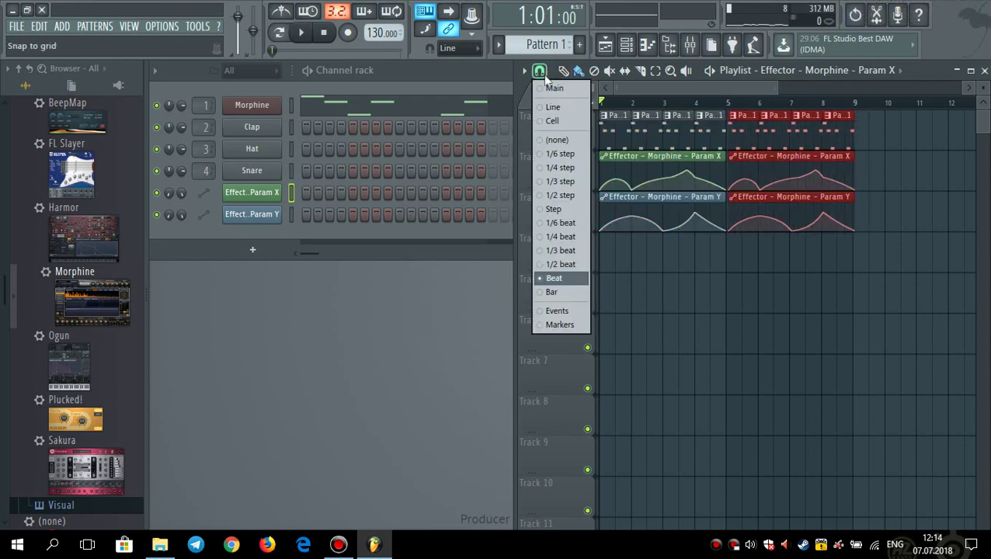
pyautogui.click(555, 237)
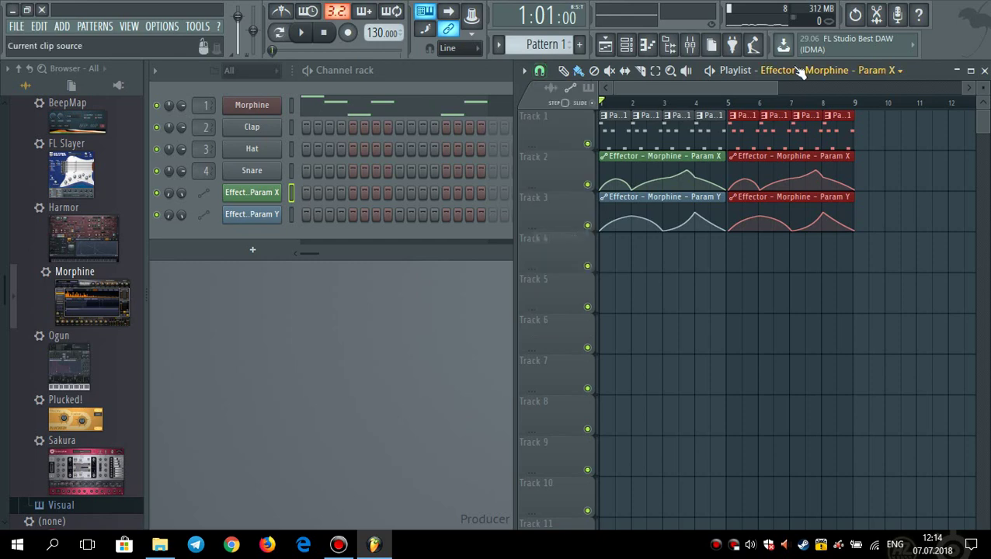
pyautogui.moveTo(779, 83); pyautogui.dragTo(688, 87)
pyautogui.moveTo(639, 116); pyautogui.dragTo(862, 84)
pyautogui.scroll(5, 619, 97)
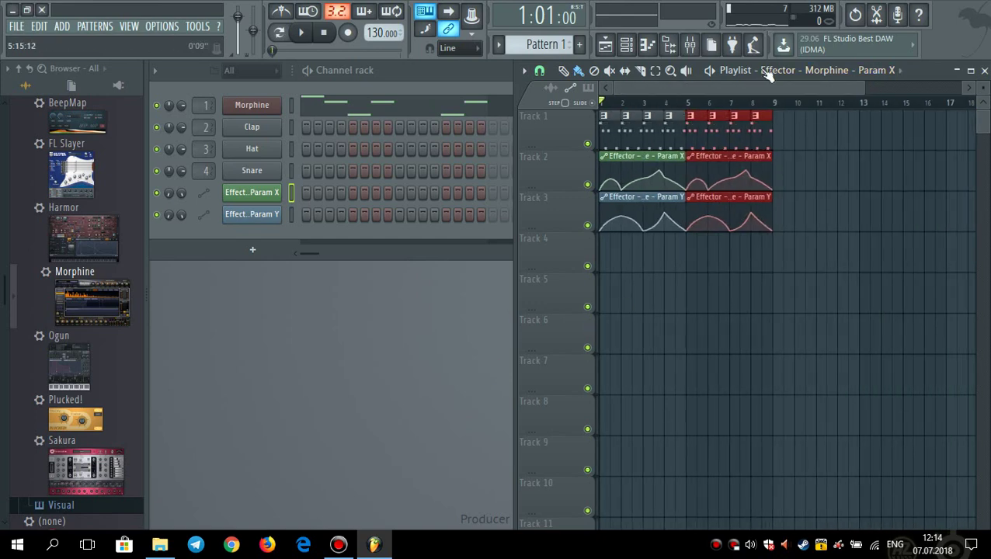
pyautogui.moveTo(856, 86); pyautogui.dragTo(742, 82)
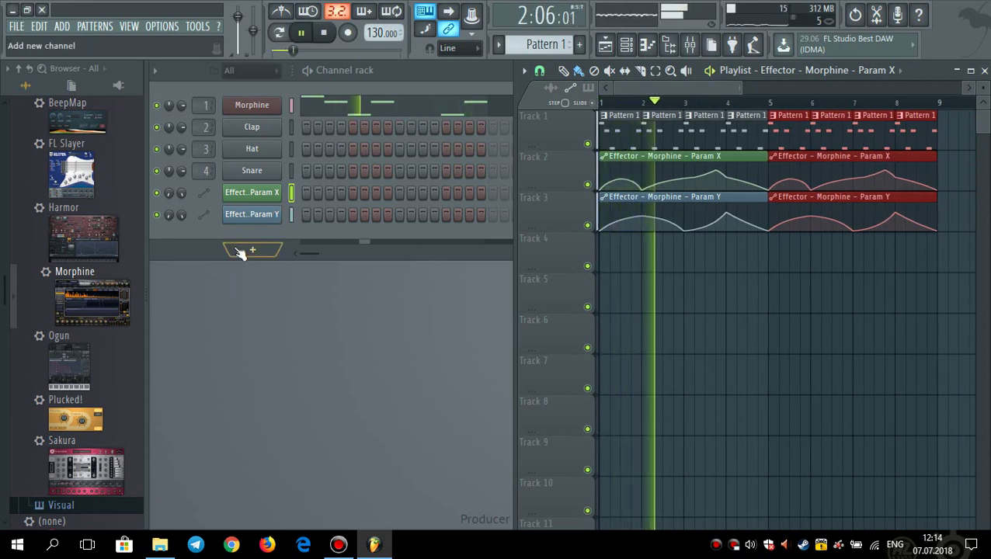
# Collapse the generator folders and plugin database in the browser, and take a brief look inside the Packs folder
pyautogui.scroll(6, 70, 346)
pyautogui.click(72, 330)
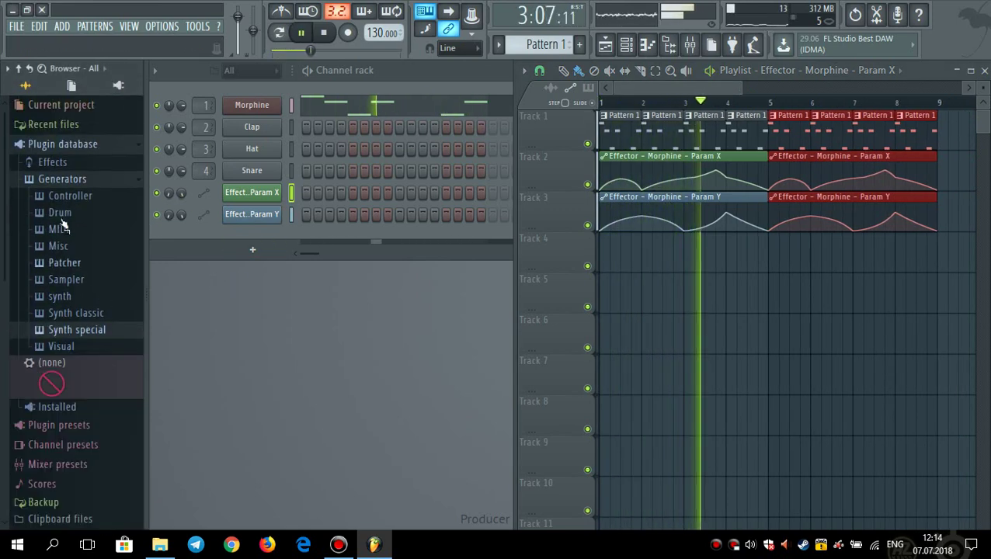
pyautogui.click(62, 179)
pyautogui.click(63, 144)
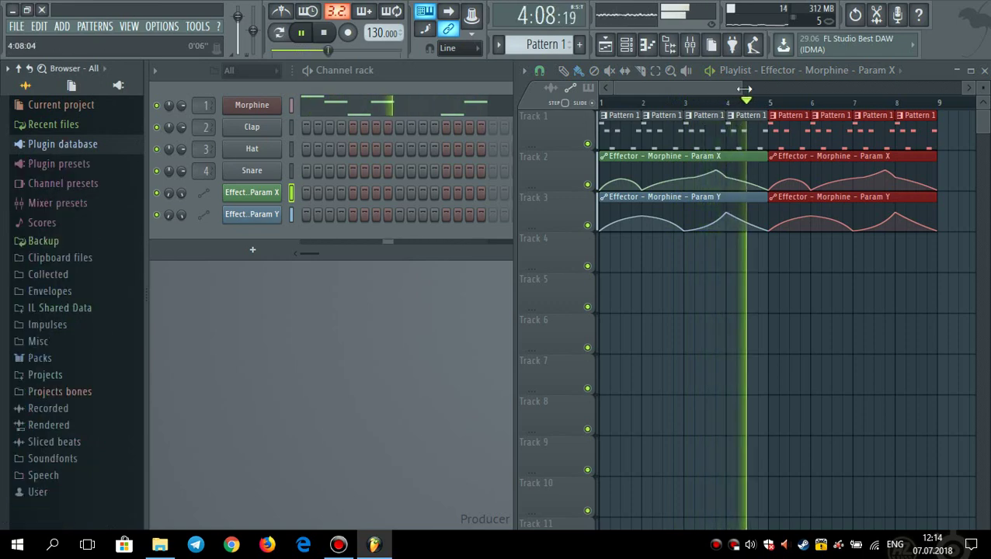
pyautogui.moveTo(744, 89); pyautogui.dragTo(771, 88)
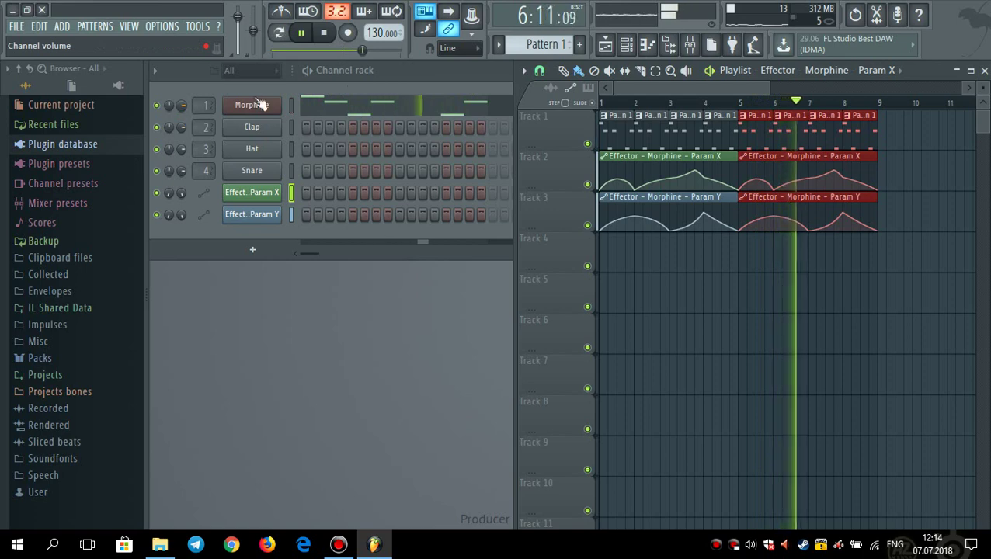
pyautogui.press('space')
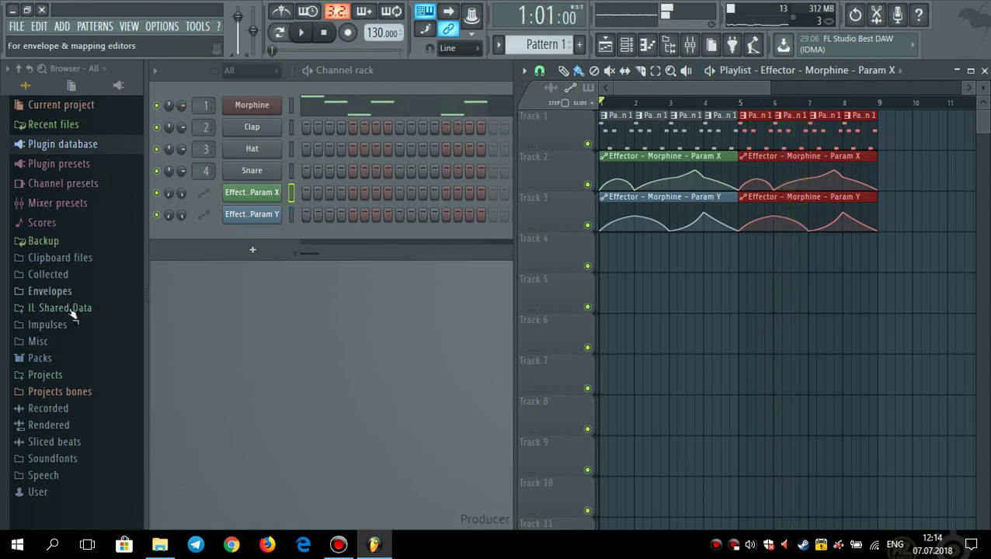
pyautogui.click(40, 358)
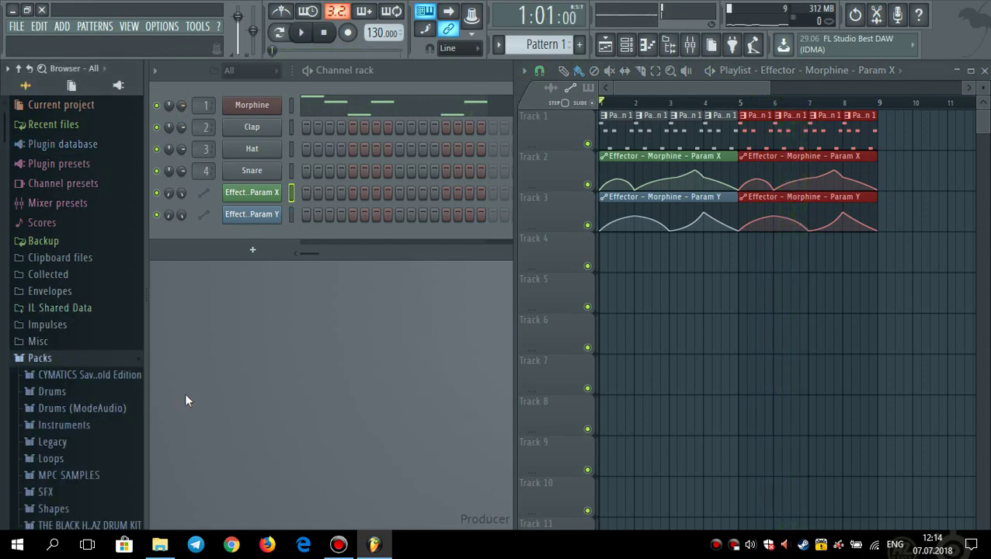
pyautogui.click(90, 361)
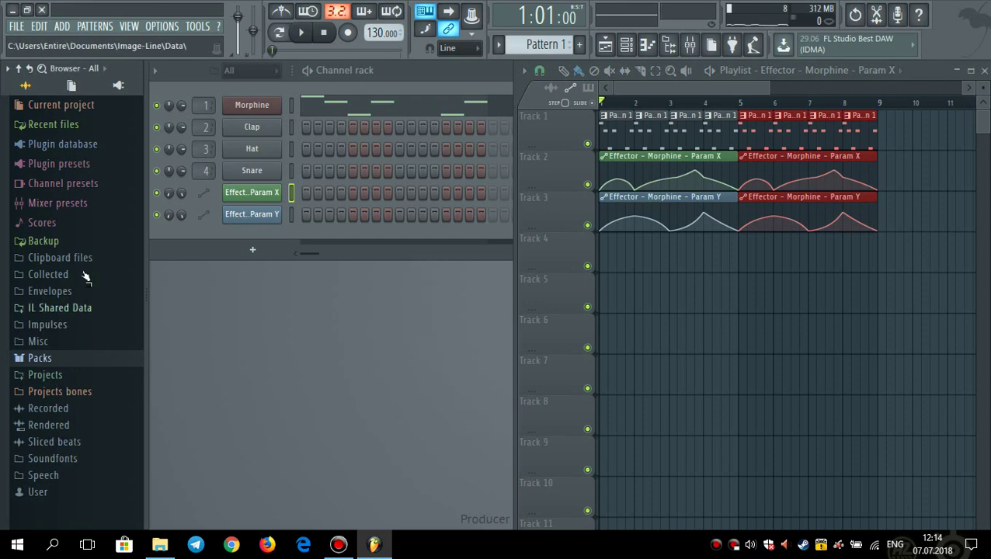
# Replace the parametric EQ in slot 3 of the Morphine mixer track with Gross Beat
pyautogui.click(697, 45)
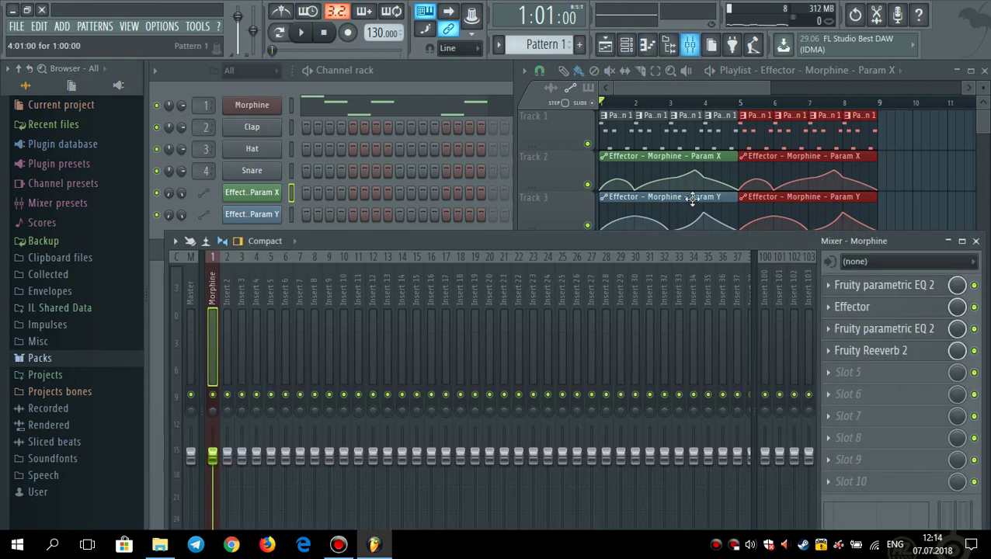
pyautogui.click(849, 378)
pyautogui.click(522, 249)
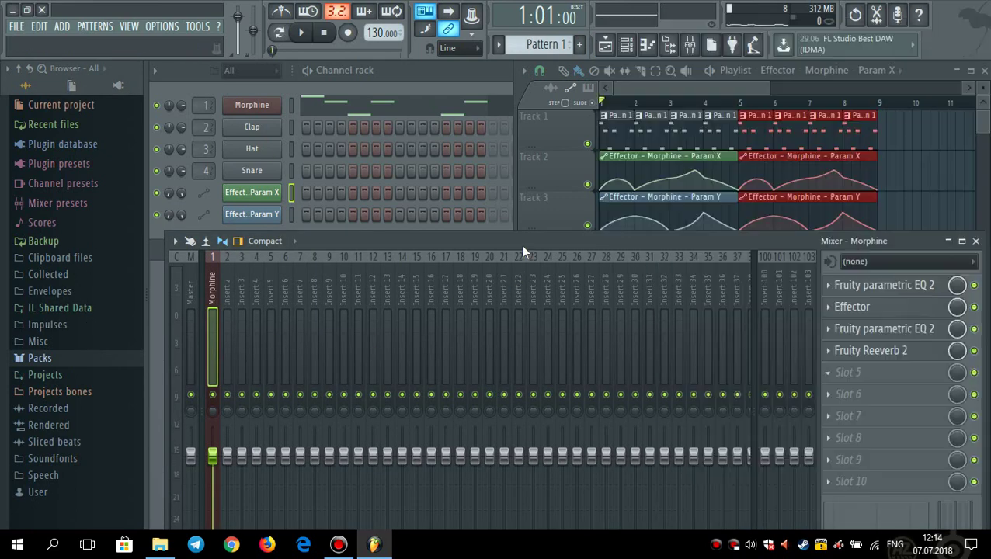
pyautogui.click(819, 329)
pyautogui.moveTo(841, 216)
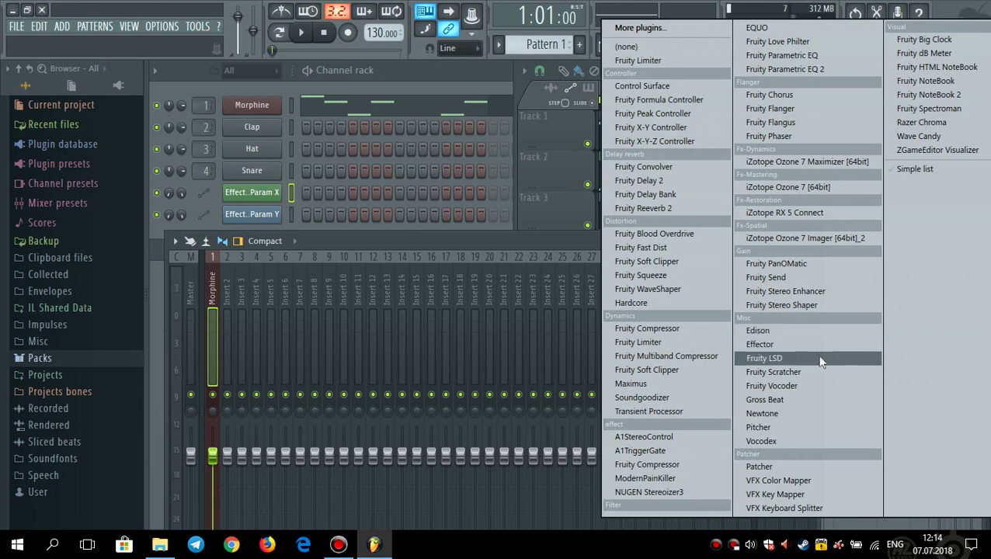
pyautogui.click(782, 400)
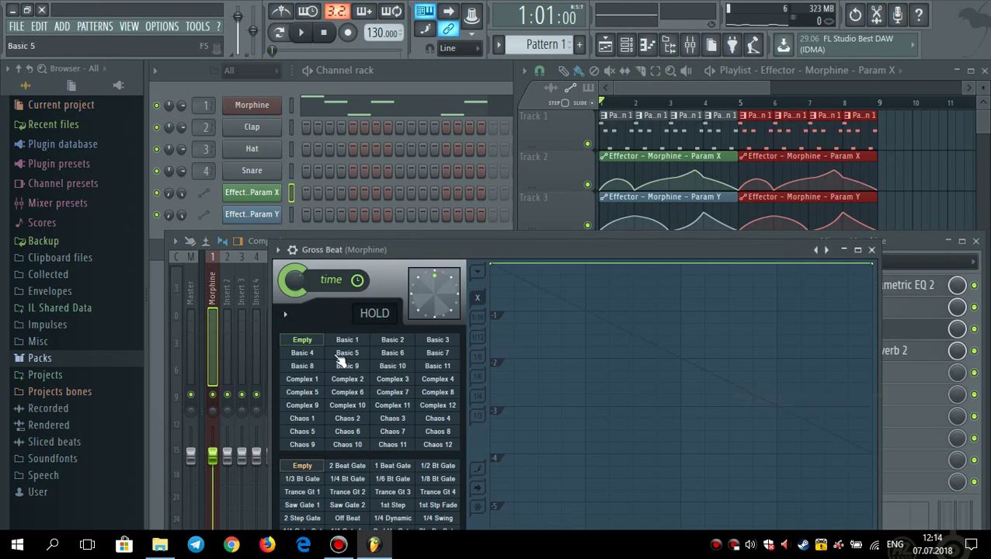
# Audition Gross Beat's Basic 9 and Basic 10 time presets on the Morphine melody
pyautogui.click(346, 353)
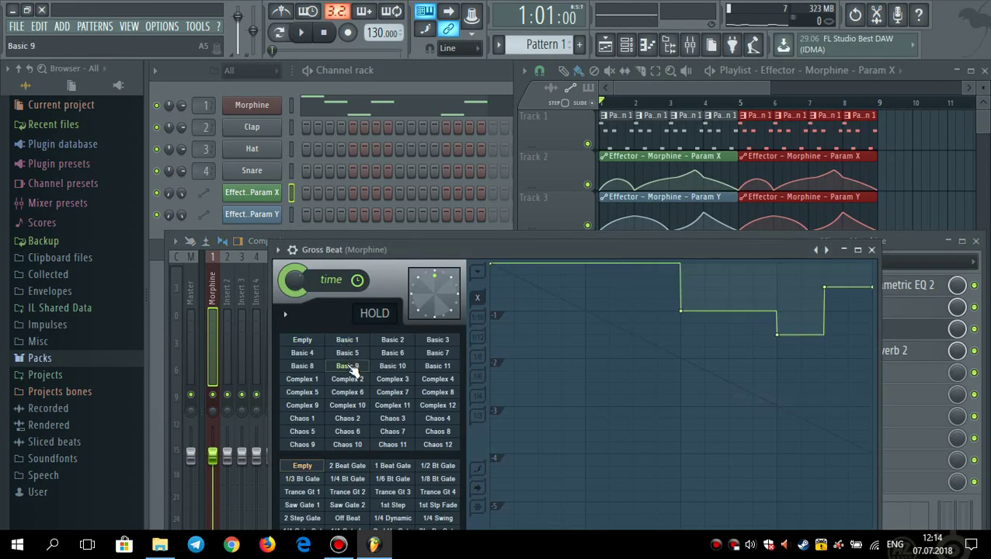
pyautogui.click(397, 353)
pyautogui.click(393, 365)
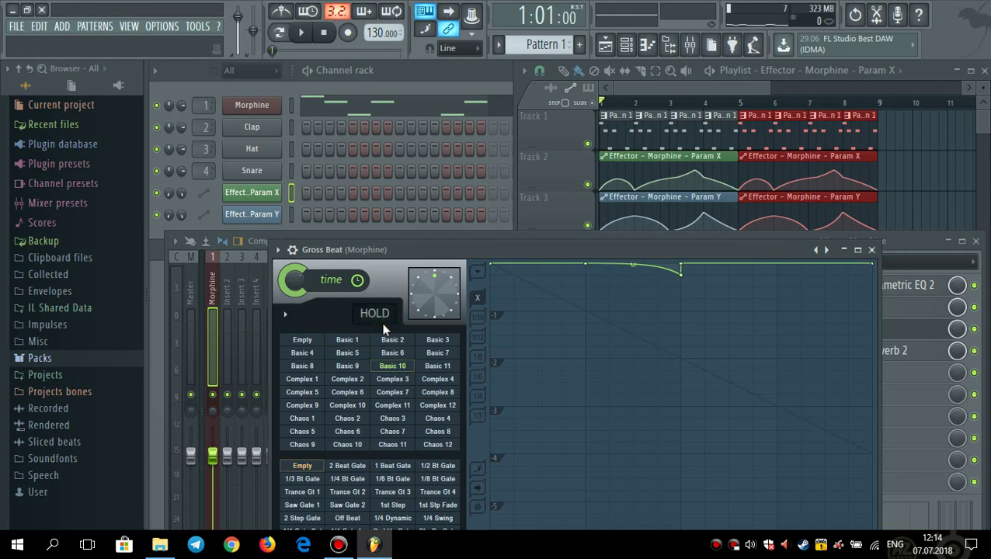
pyautogui.press('space')
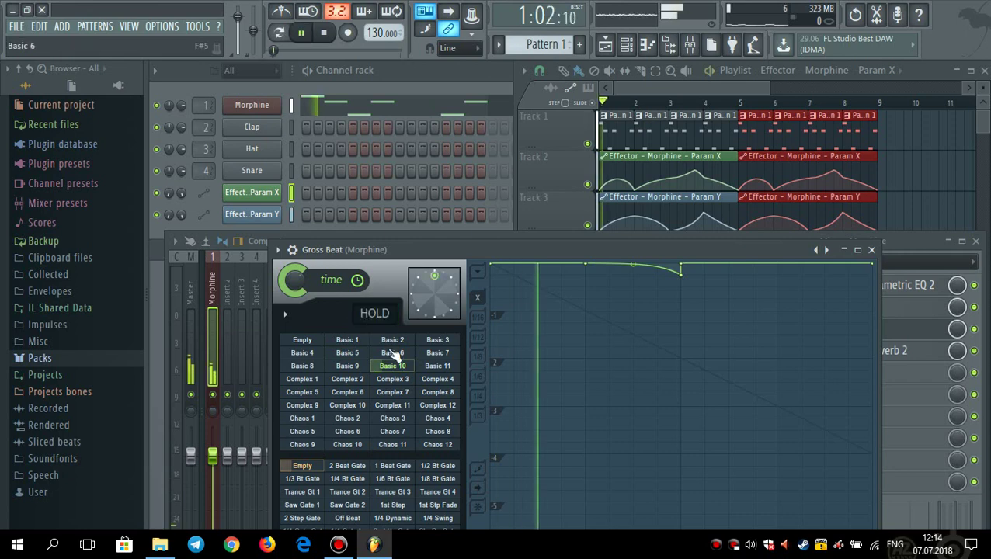
pyautogui.press('space')
# Apply Gross Beat's Basic 7 time preset and flatten the end of its curve by raising the last point to the top
pyautogui.click(438, 353)
pyautogui.press('space')
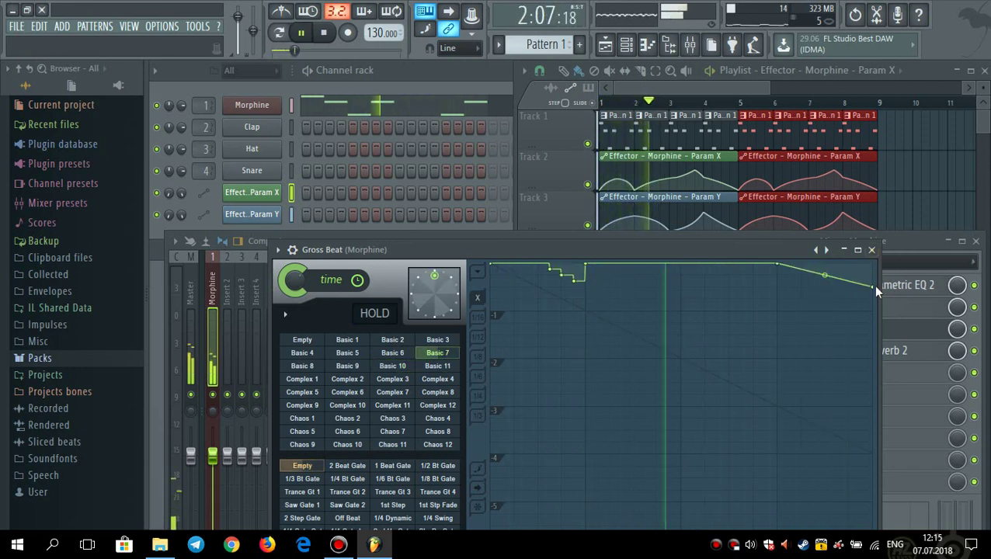
pyautogui.moveTo(876, 286); pyautogui.dragTo(873, 257)
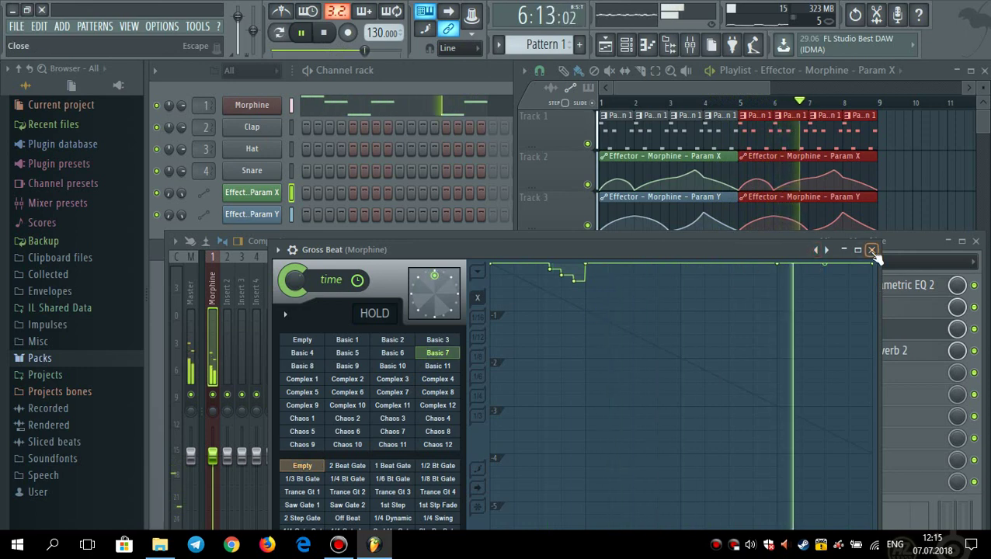
pyautogui.press('space')
# Choose Gross Beat's 1/2 Bt Gate volume preset after trying 1/4 Bt Gate and 1 Beat Gate, and lower its mix level
pyautogui.click(356, 479)
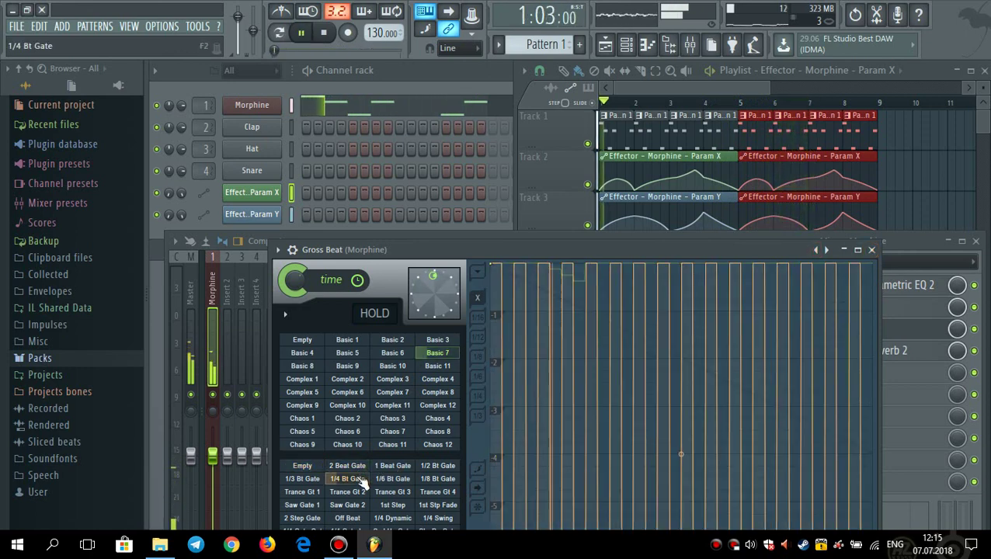
pyautogui.click(413, 467)
pyautogui.press('space')
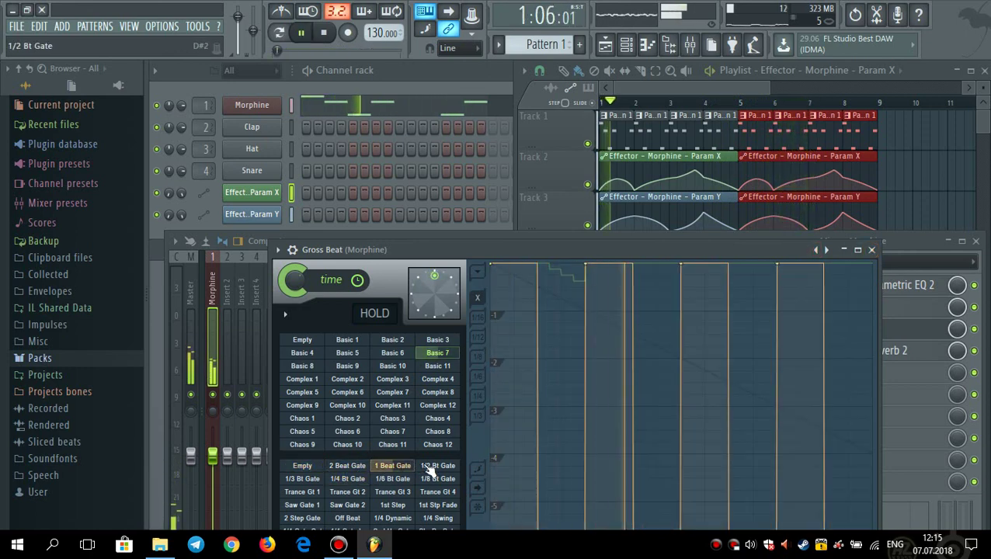
pyautogui.click(427, 469)
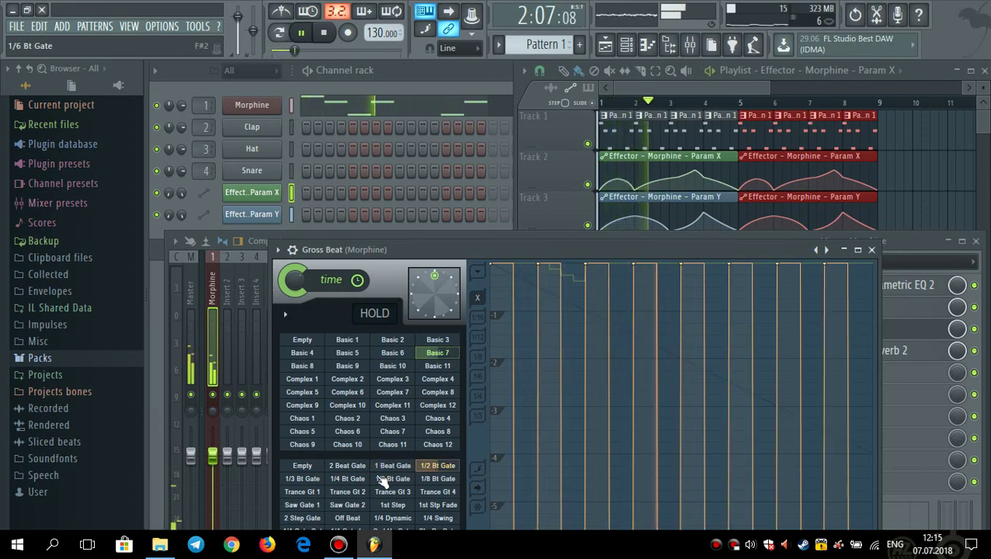
pyautogui.click(872, 250)
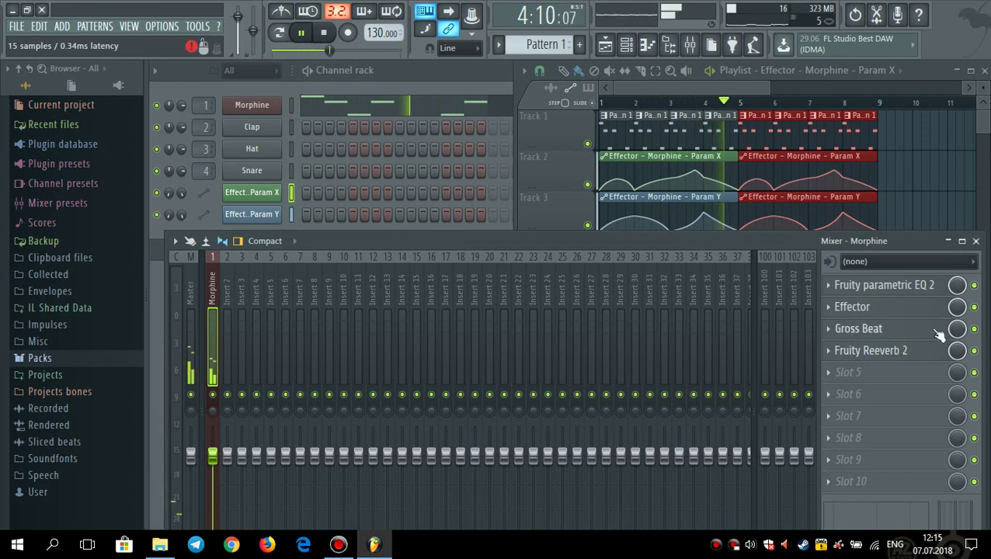
pyautogui.press('space')
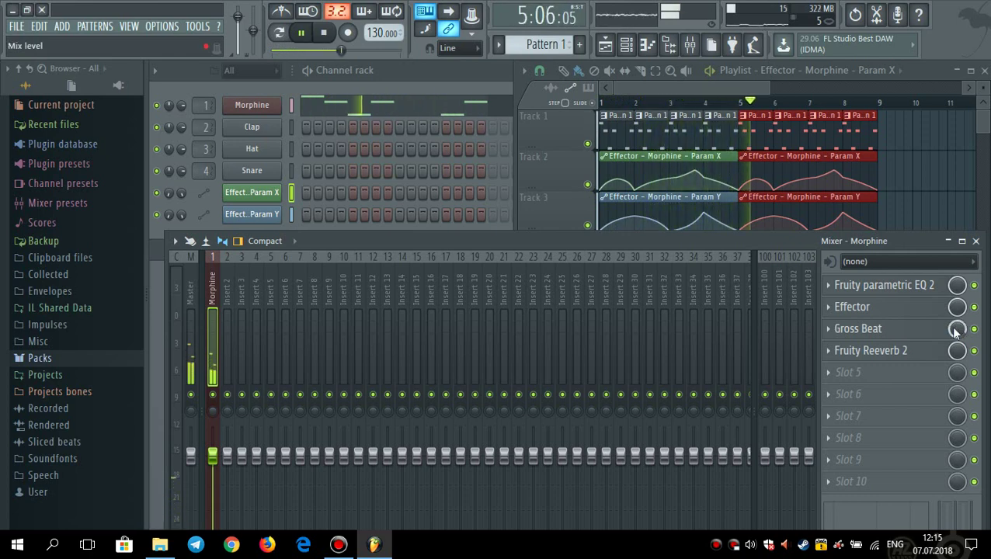
# Add Fruity Stereo Shaper to slot 5 of the Morphine mixer track and set its delay to about 8.9 ms left during playback
pyautogui.click(906, 372)
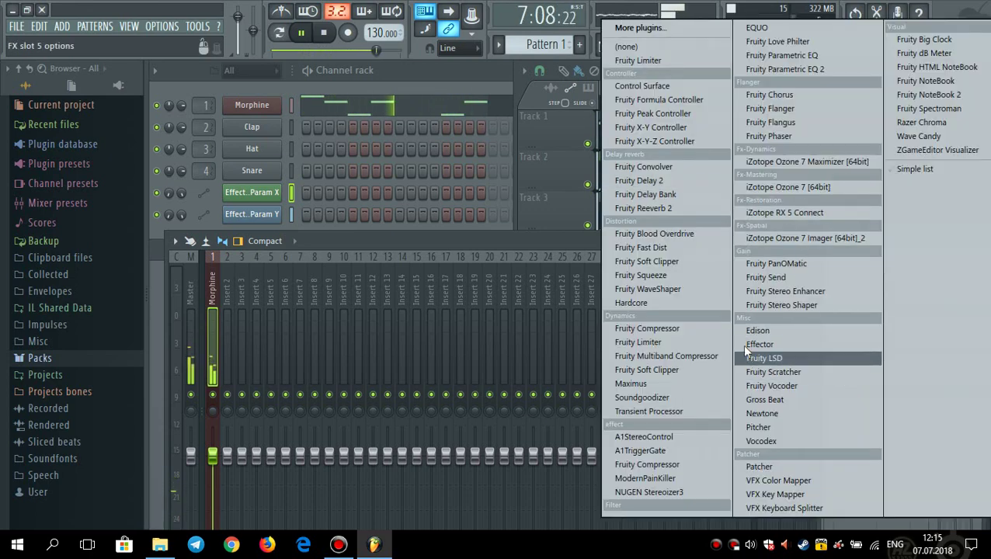
pyautogui.click(769, 305)
pyautogui.press('space')
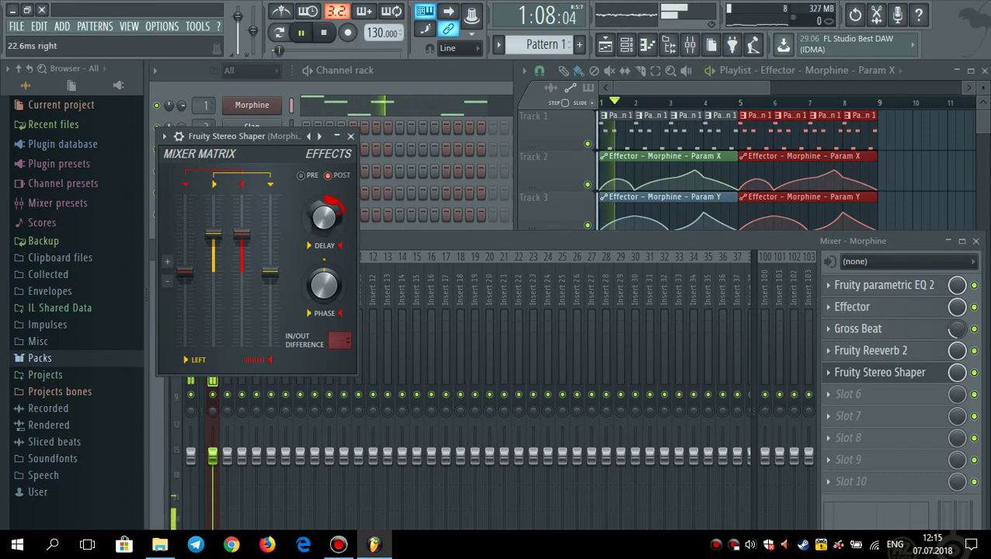
pyautogui.moveTo(331, 218); pyautogui.dragTo(332, 223)
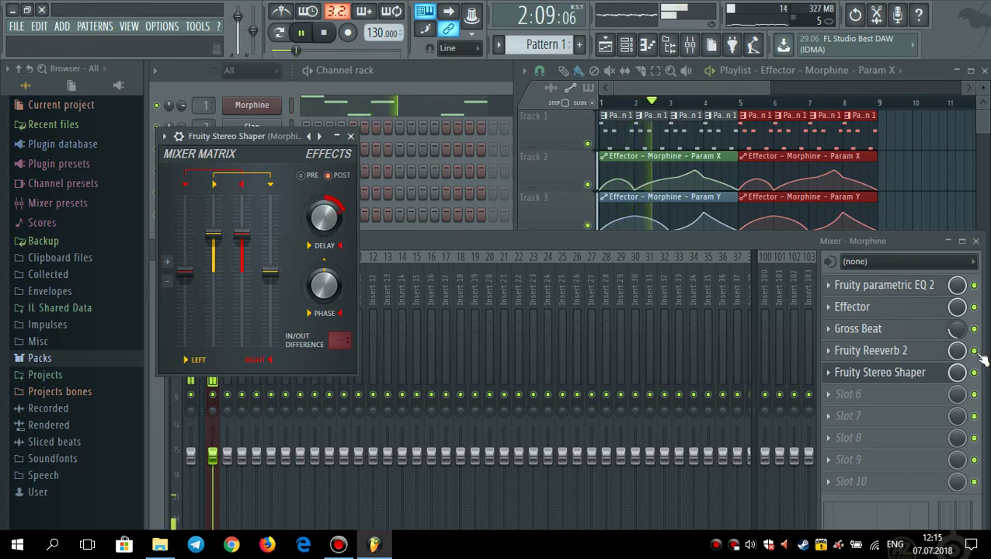
pyautogui.moveTo(329, 209); pyautogui.dragTo(329, 225)
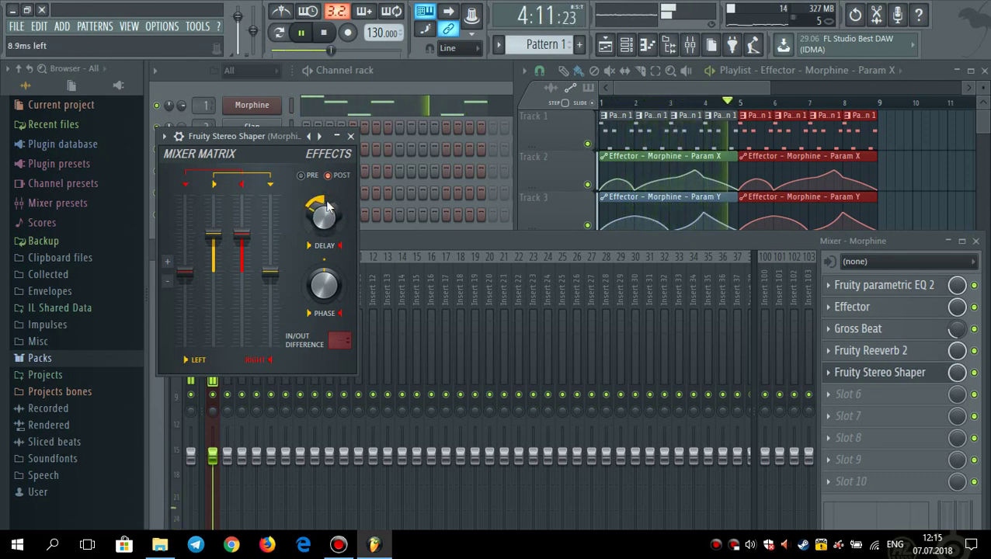
pyautogui.click(351, 138)
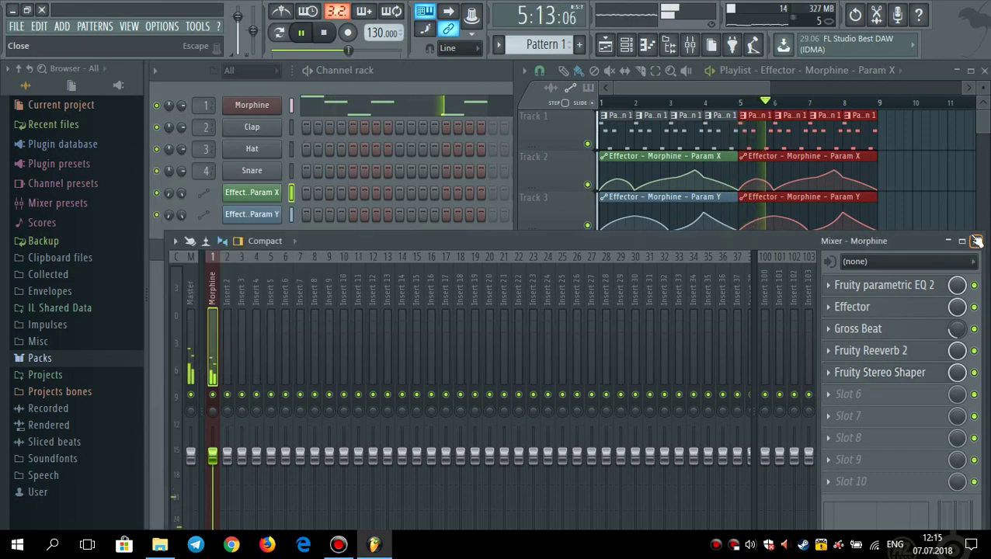
pyautogui.click(976, 240)
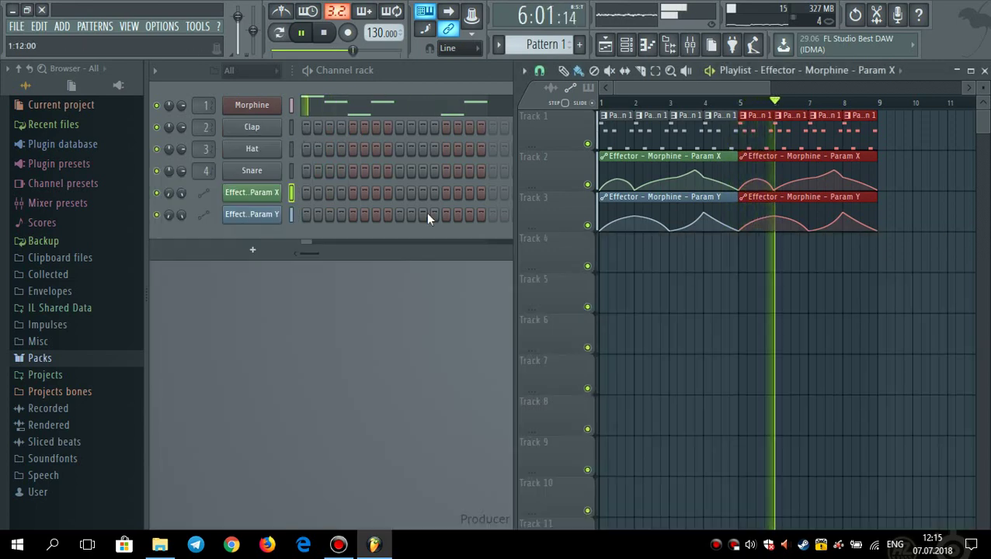
# Clear Gross Beat's volume gate with the Empty preset and set its mix level on the Morphine track to about 86%
pyautogui.click(687, 43)
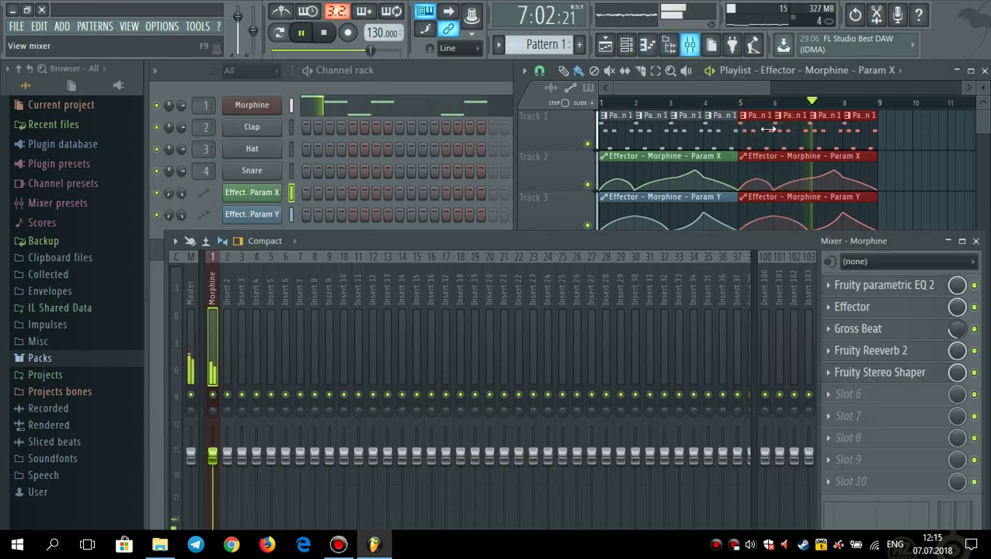
pyautogui.click(884, 330)
pyautogui.click(874, 247)
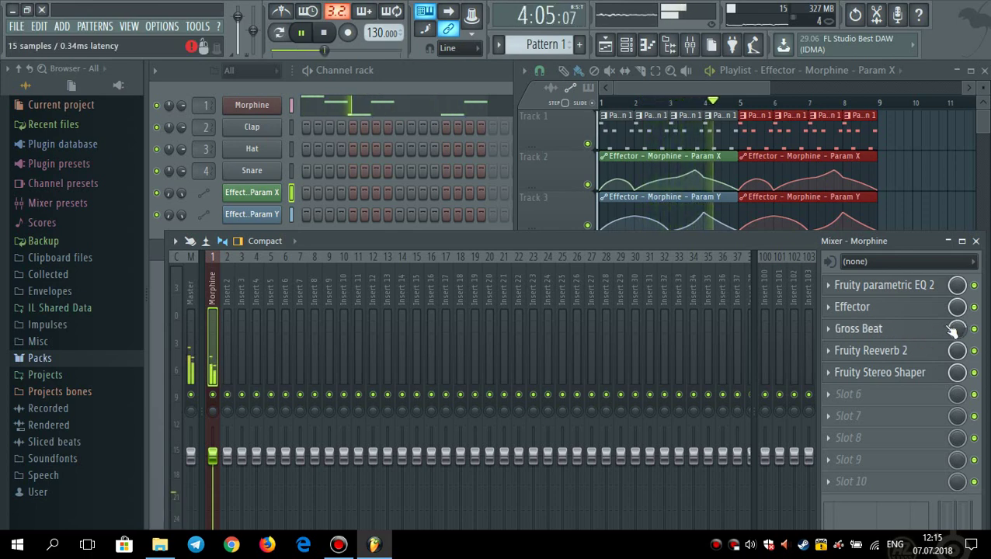
pyautogui.click(857, 329)
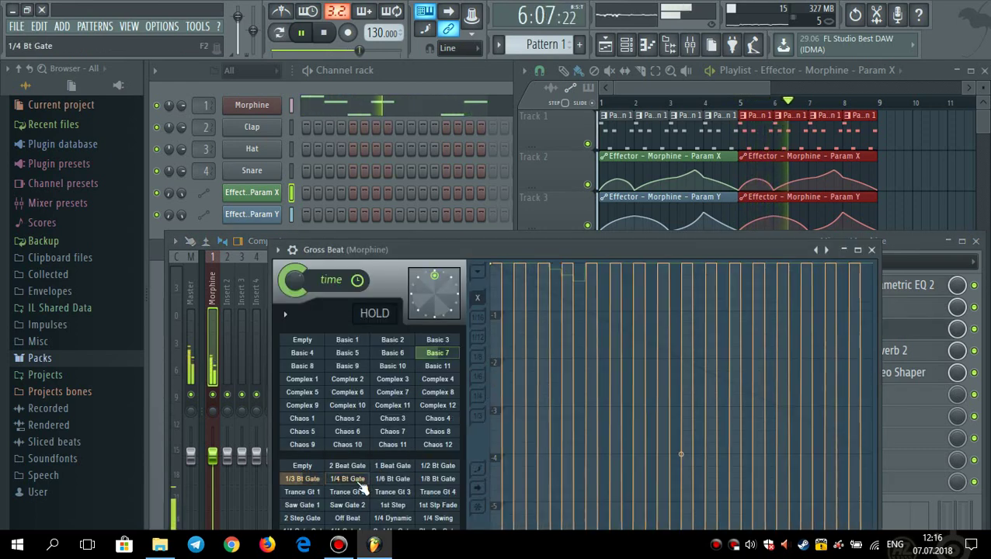
pyautogui.click(320, 467)
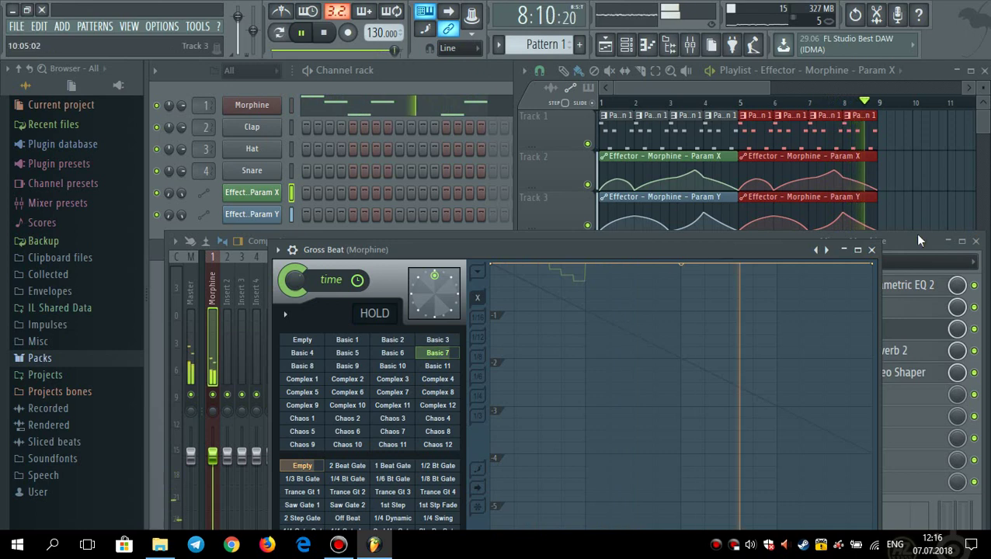
pyautogui.click(871, 249)
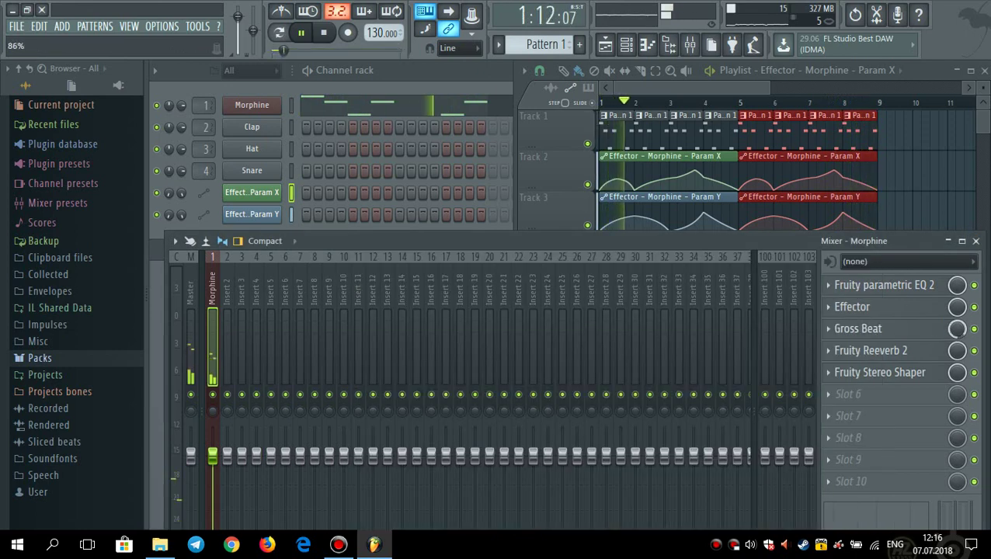
pyautogui.click(976, 241)
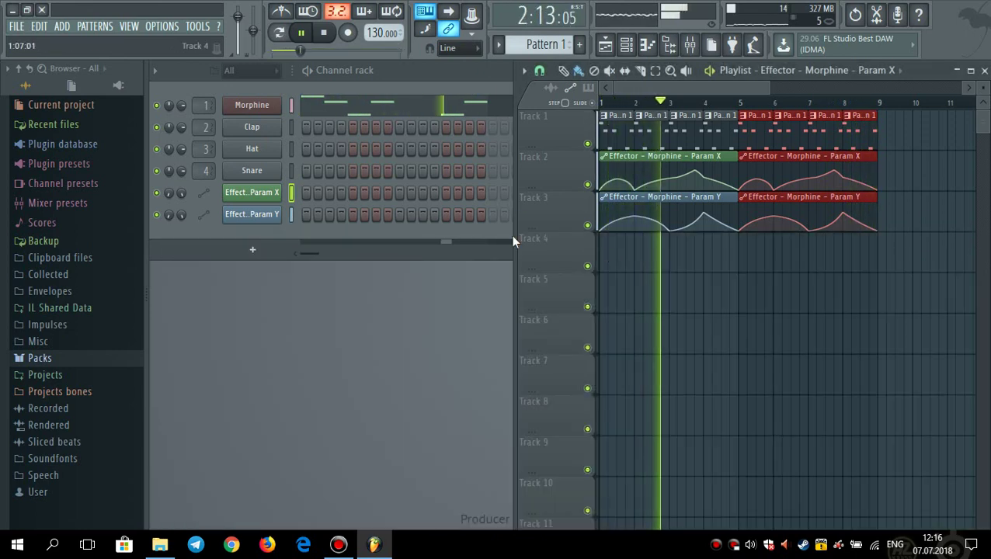
# Stop playback and expand the Black Hittaz drum kit in the sample packs, checking its 808 and HITS folders
pyautogui.press('space')
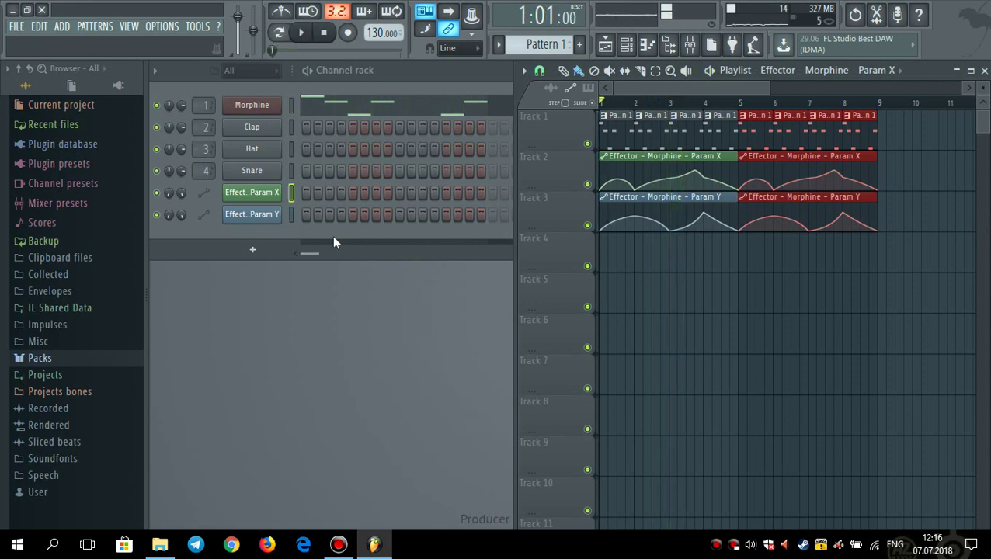
pyautogui.click(87, 361)
pyautogui.scroll(-5, 74, 334)
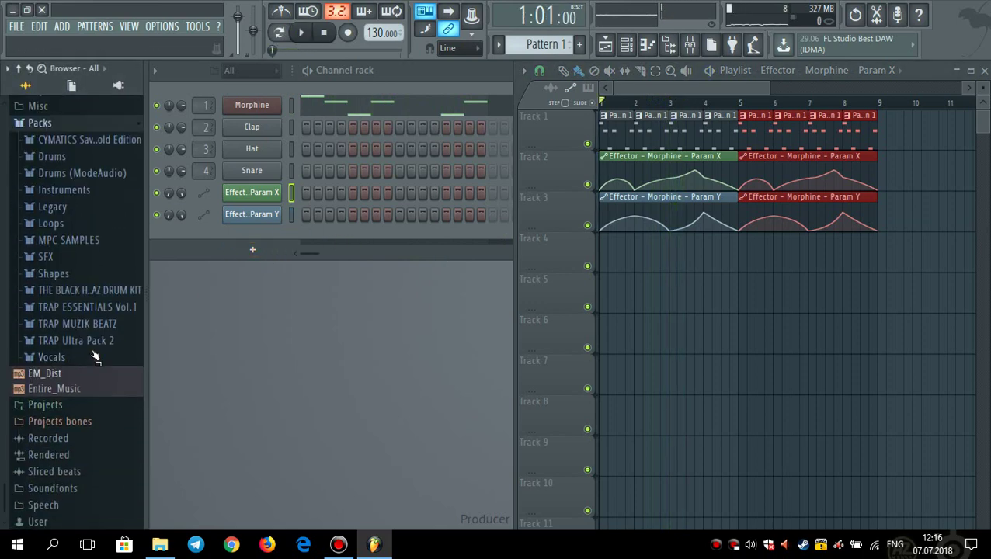
pyautogui.click(90, 289)
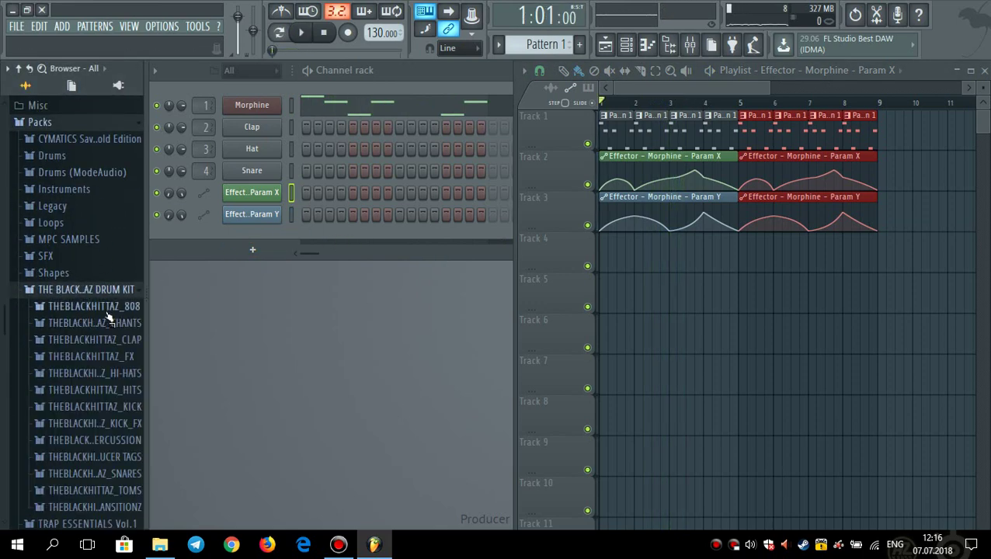
pyautogui.click(107, 309)
pyautogui.click(109, 106)
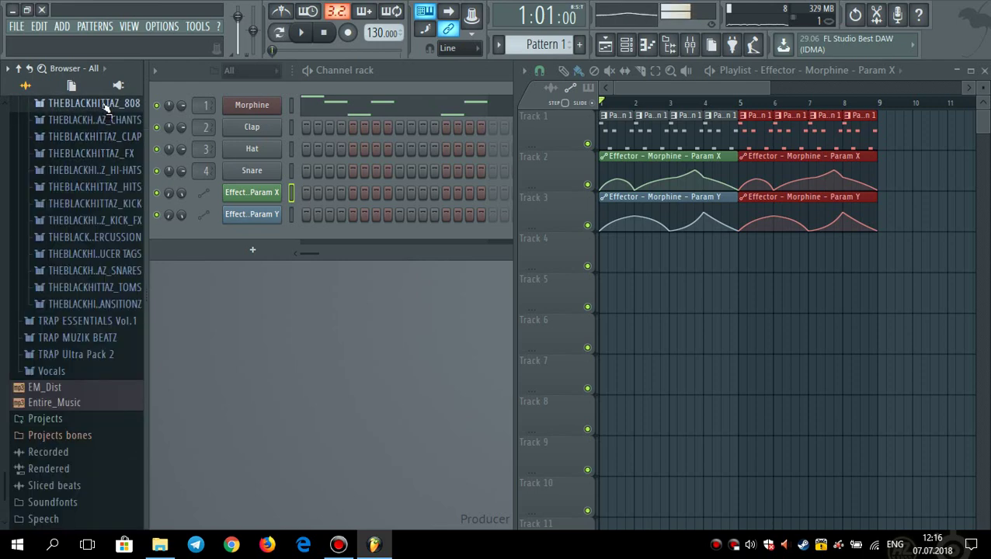
pyautogui.scroll(4, 116, 233)
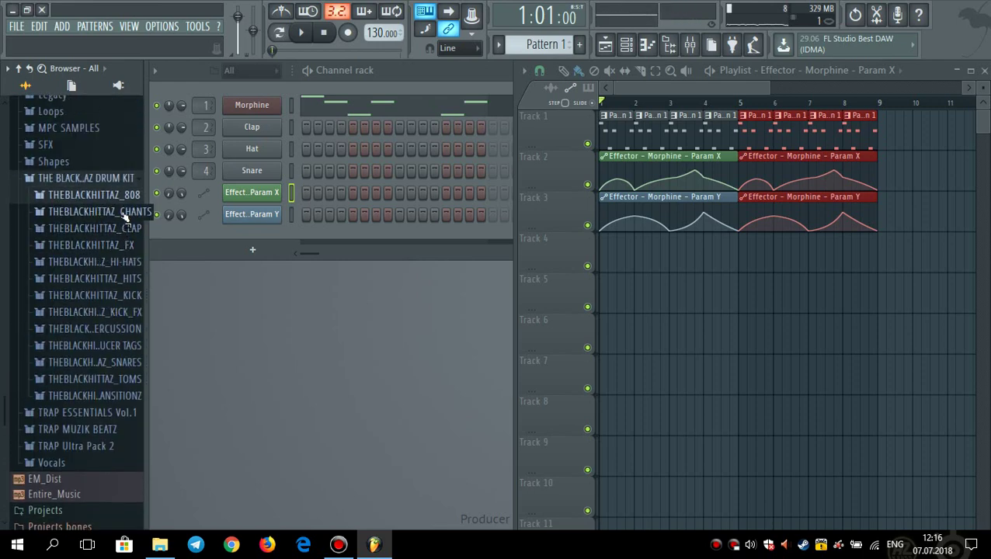
pyautogui.click(126, 281)
pyautogui.click(108, 170)
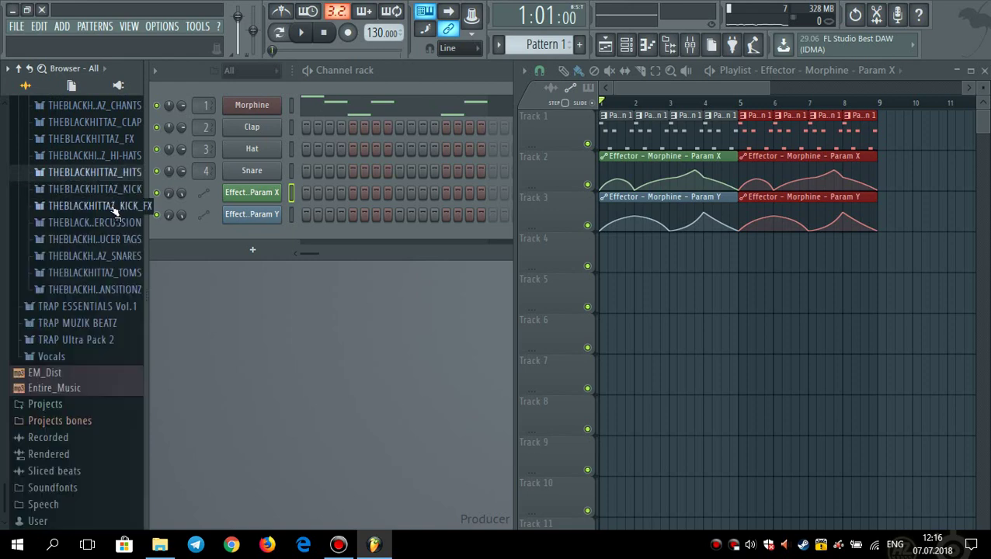
# Audition samples in the THEBLACKHITTAZ_KICK folder and replace the Clap channel's sample with THEBLACKHITTAZ_KICK (18)
pyautogui.click(101, 185)
pyautogui.click(122, 309)
pyautogui.click(124, 355)
pyautogui.click(125, 417)
pyautogui.scroll(-4, 125, 396)
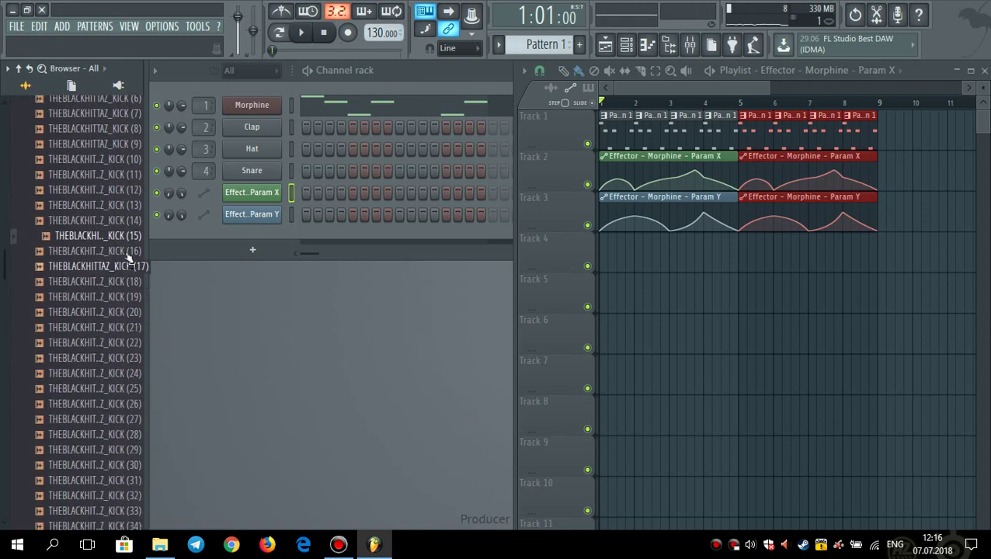
pyautogui.click(124, 254)
pyautogui.click(123, 271)
pyautogui.click(124, 281)
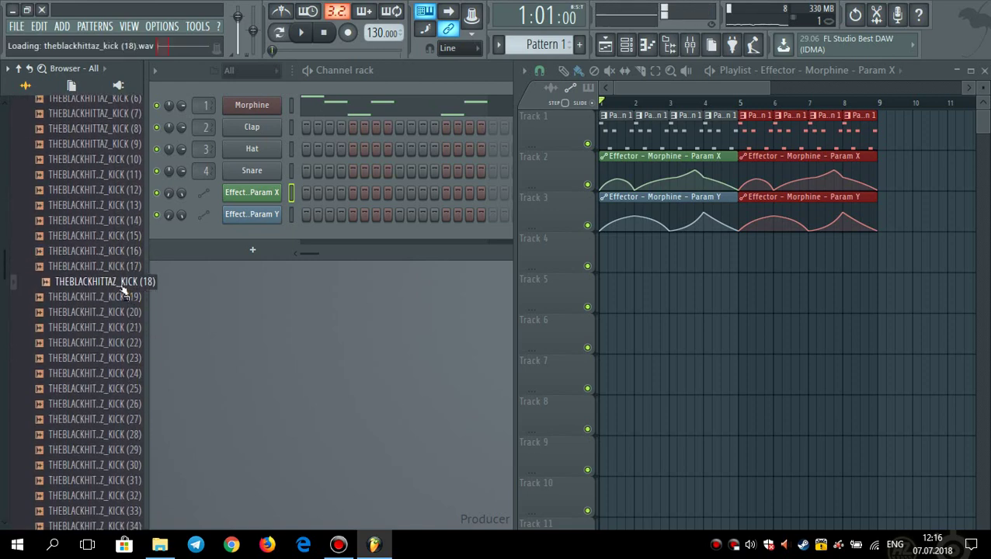
pyautogui.moveTo(122, 288); pyautogui.dragTo(251, 127)
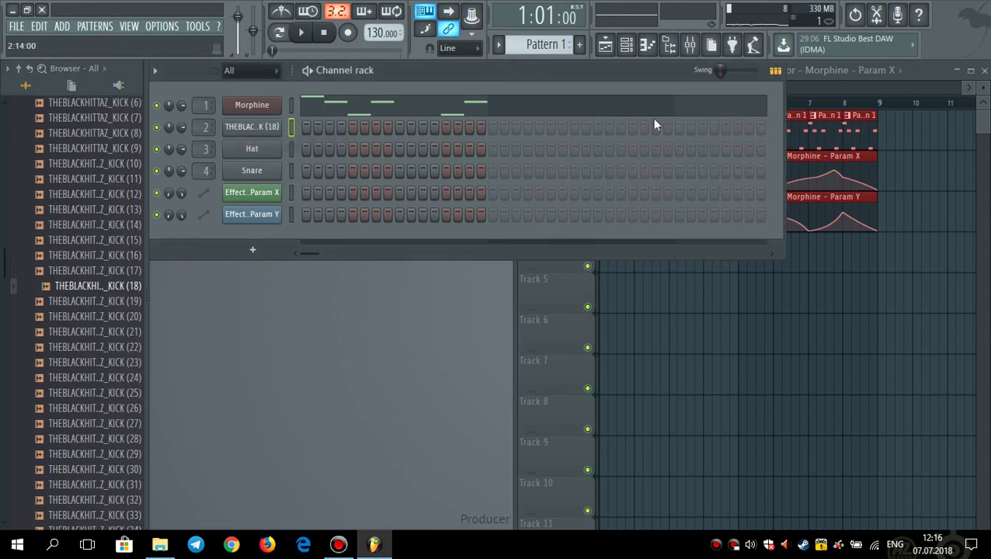
# Switch from the kick folder to THEBLACKHITTAZ_SNARES and audition snare samples up to number 53
pyautogui.click(32, 270)
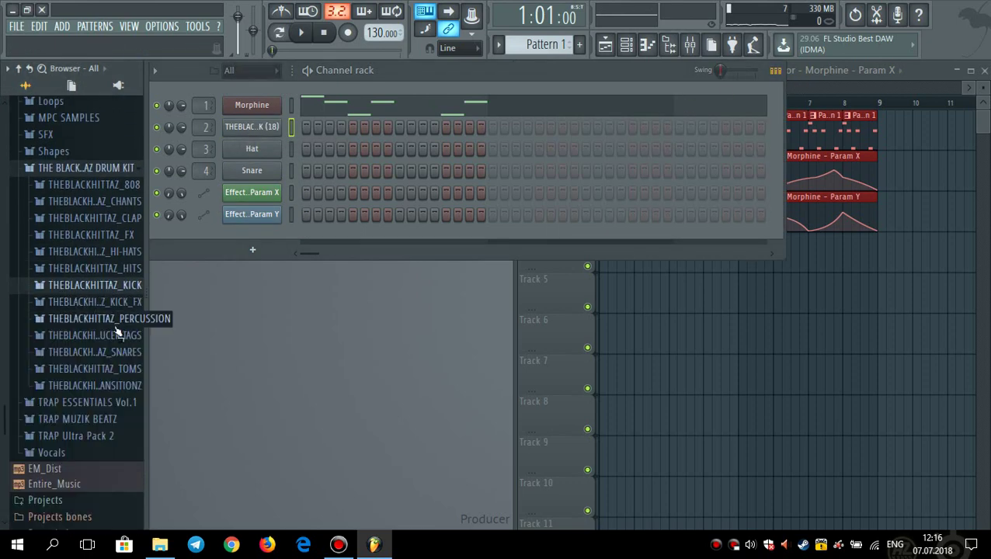
pyautogui.click(117, 351)
pyautogui.scroll(-4, 125, 355)
pyautogui.click(114, 240)
pyautogui.click(115, 165)
pyautogui.click(127, 380)
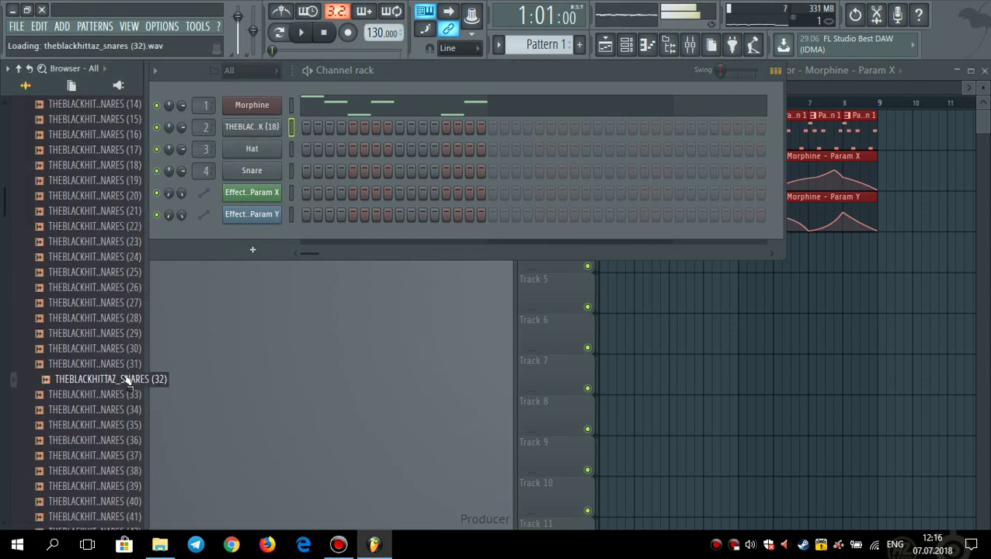
pyautogui.scroll(-3, 122, 373)
pyautogui.click(124, 410)
pyautogui.click(128, 455)
pyautogui.click(127, 381)
pyautogui.click(126, 427)
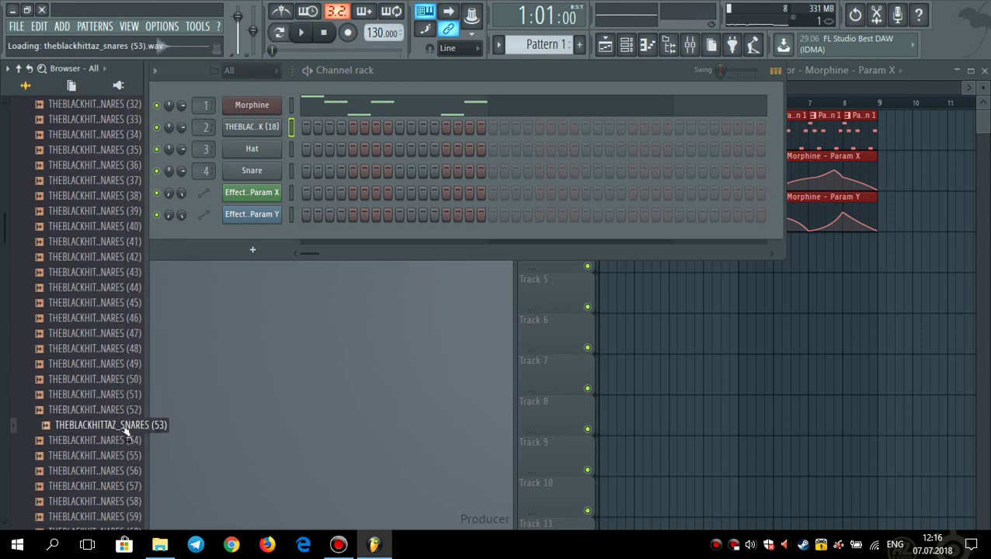
# Audition more snares further down the folder and replace the Hat channel's sample with THEBLACKHITTAZ_SNARES (68)
pyautogui.scroll(-4, 125, 423)
pyautogui.click(124, 427)
pyautogui.click(122, 458)
pyautogui.click(120, 471)
pyautogui.scroll(-2, 115, 419)
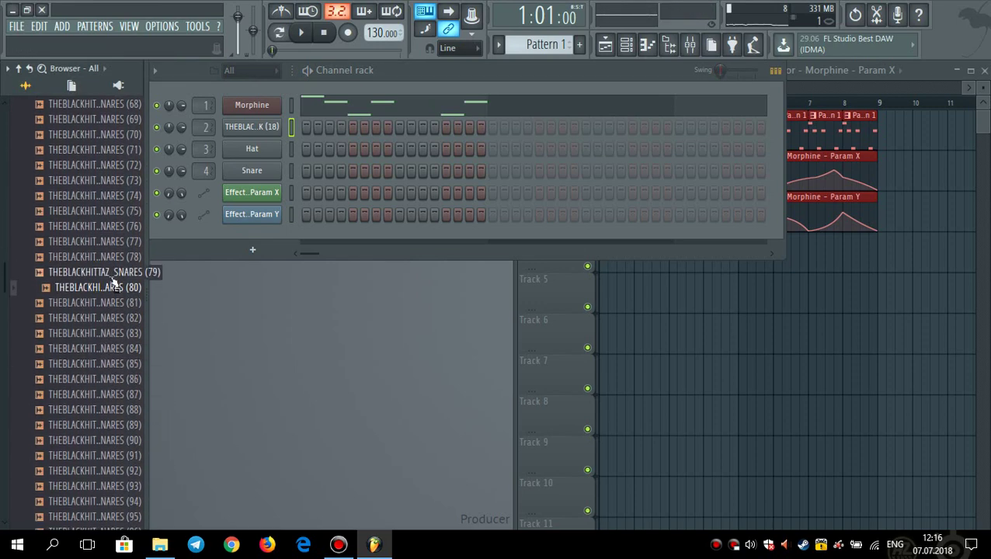
pyautogui.click(111, 351)
pyautogui.click(111, 364)
pyautogui.scroll(1, 97, 258)
pyautogui.click(111, 151)
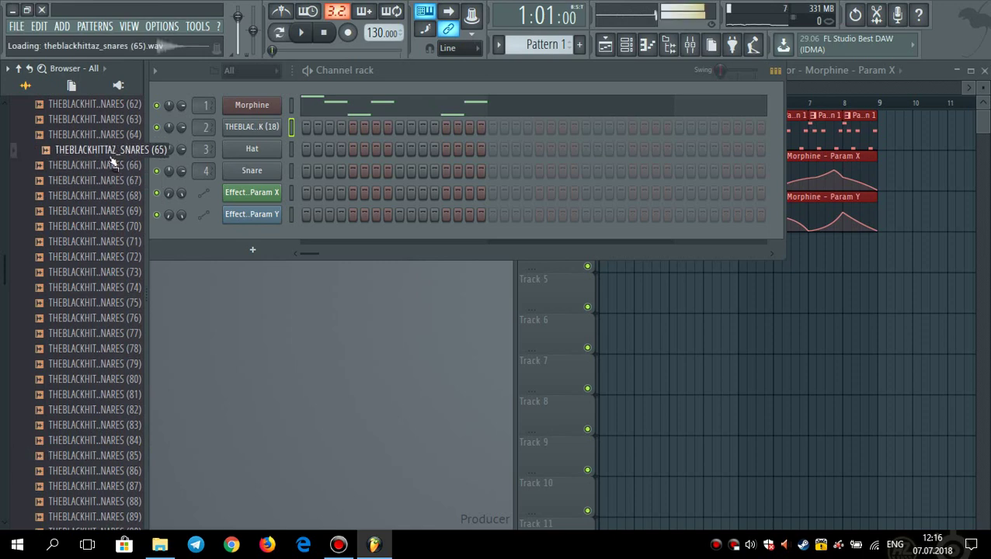
pyautogui.click(119, 167)
pyautogui.click(122, 182)
pyautogui.click(125, 198)
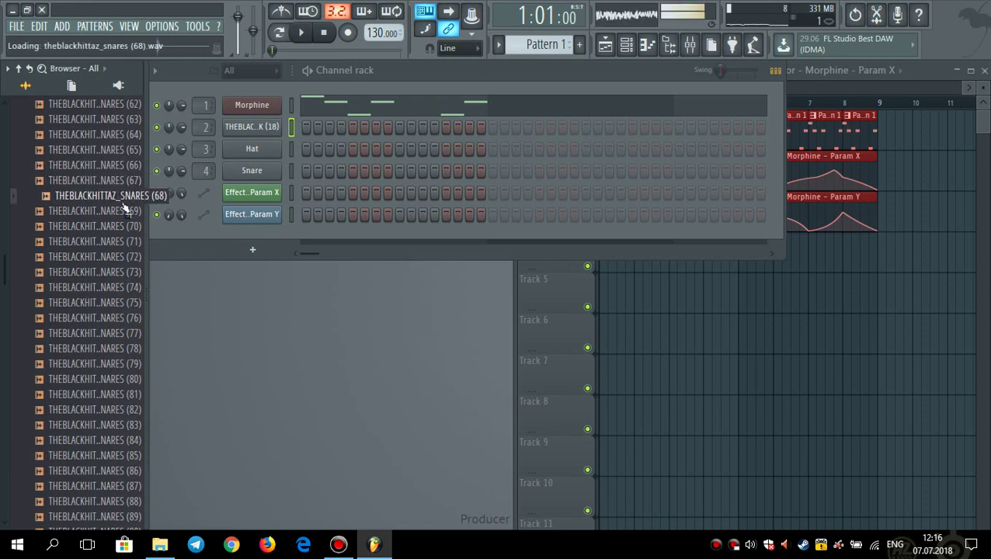
pyautogui.moveTo(125, 200); pyautogui.dragTo(252, 148)
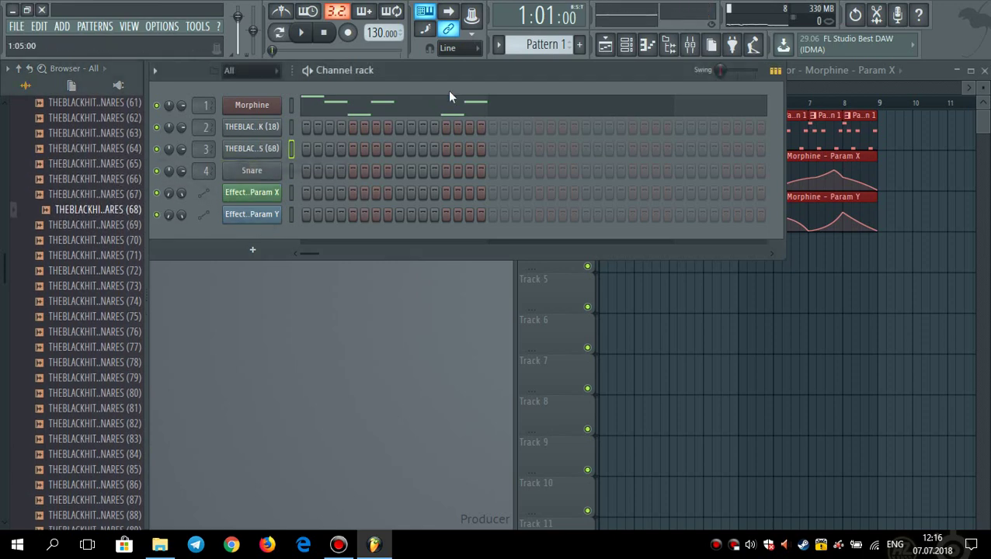
# Create Pattern 2 with the kick on step 1 and the new snare on step 9, and play it back
pyautogui.click(578, 44)
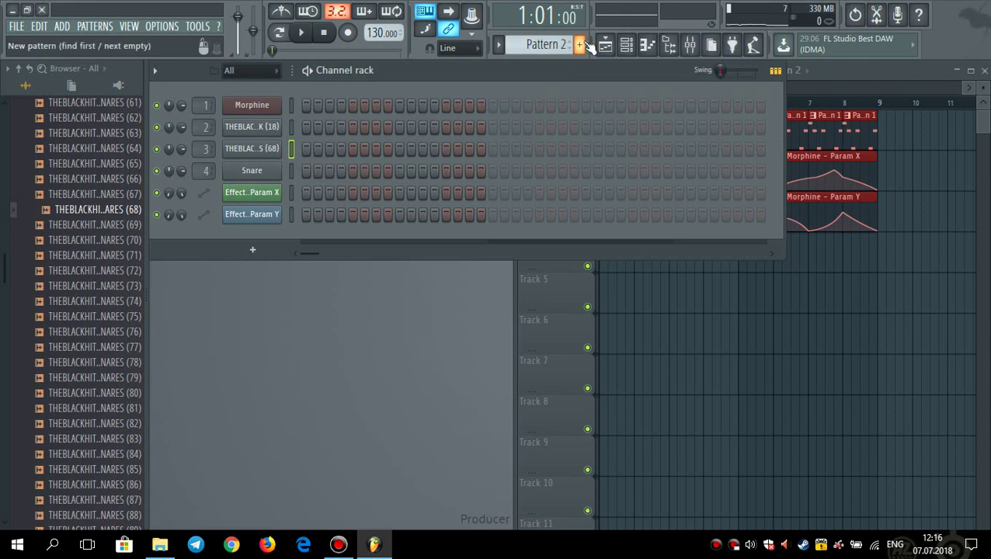
pyautogui.press('space')
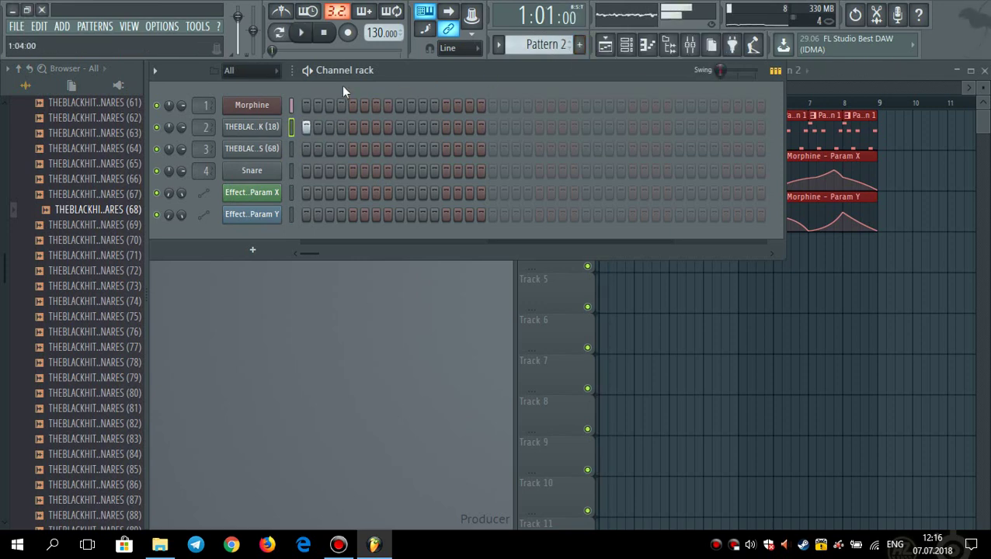
pyautogui.press('space')
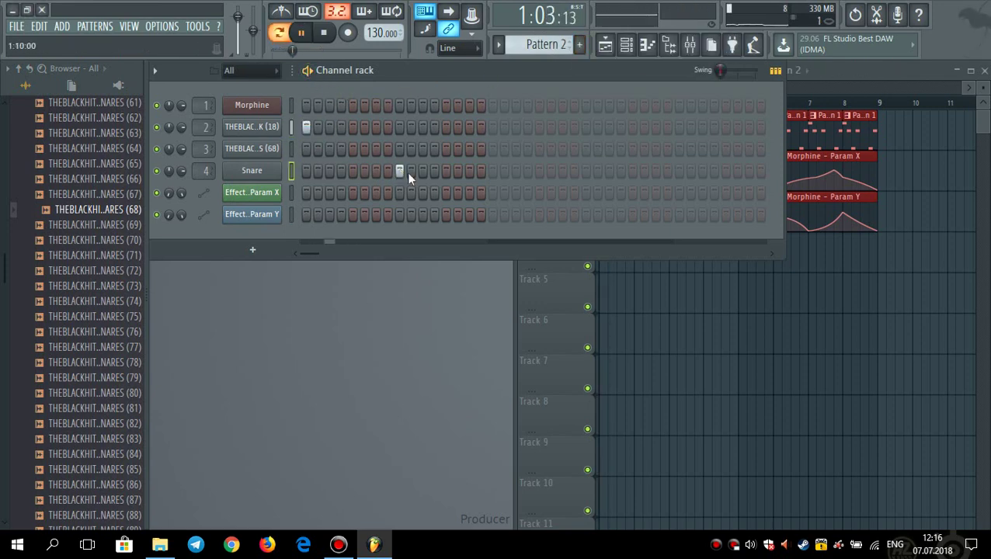
pyautogui.click(402, 152)
pyautogui.rightClick(412, 150)
pyautogui.press('space')
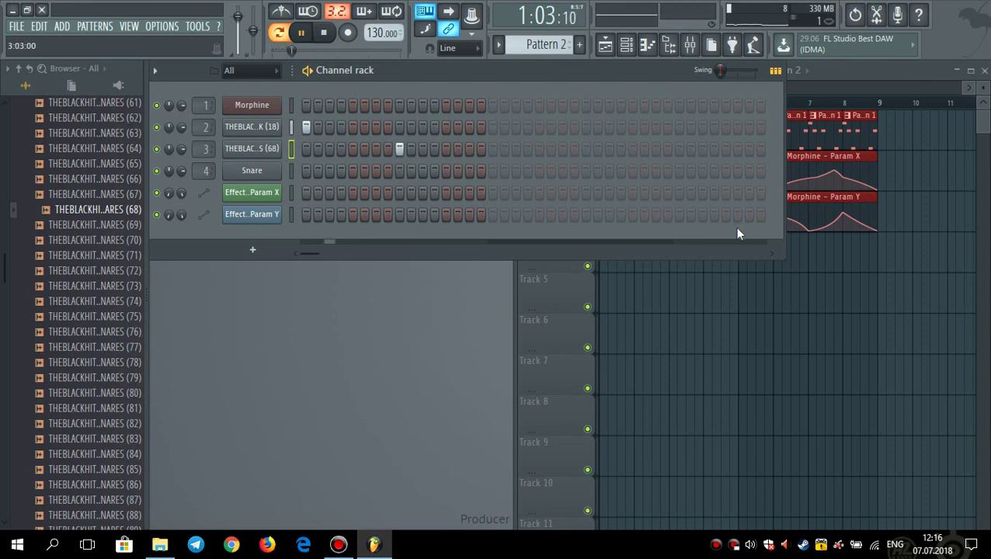
pyautogui.press('space')
# Place Pattern 2 on Track 4 at bar 1 of the playlist and play it together with the melody
pyautogui.moveTo(763, 283); pyautogui.dragTo(606, 247)
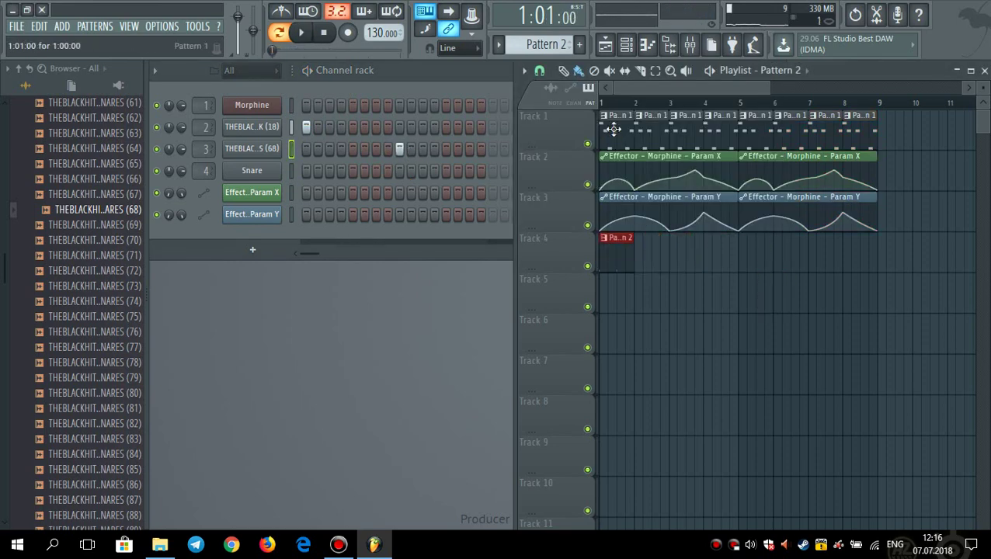
pyautogui.press('space')
pyautogui.press('space')
pyautogui.press('space')
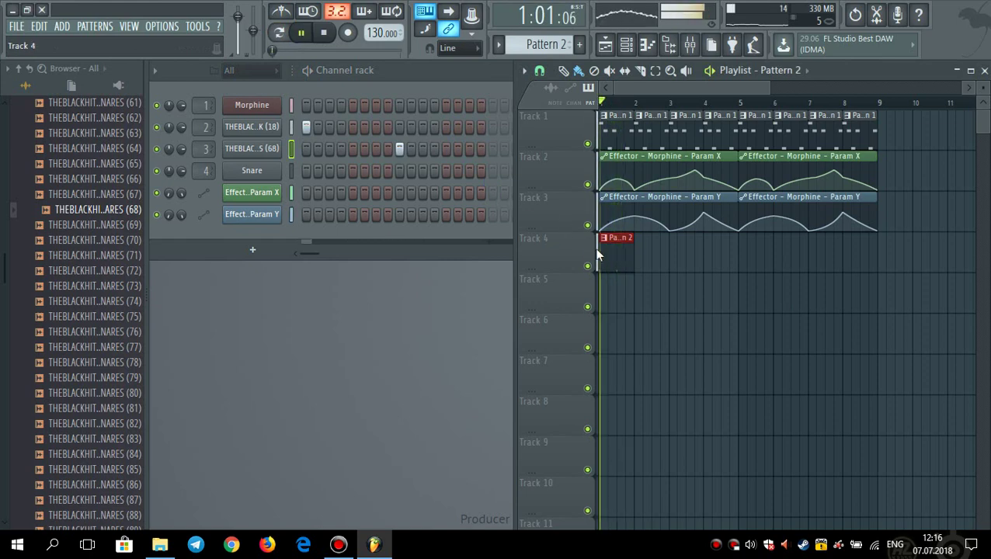
pyautogui.press('space')
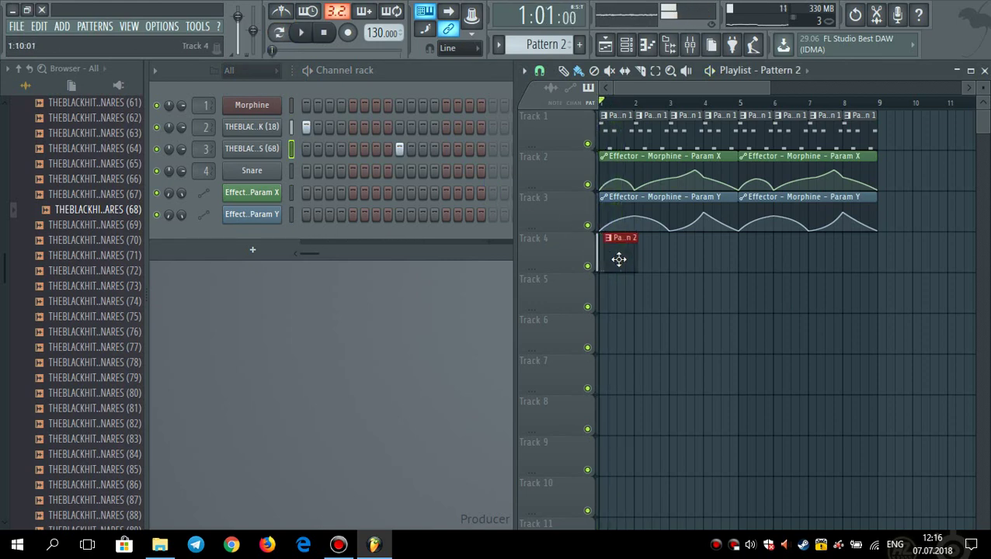
# Try shifting the Pattern 2 clip on Track 4 slightly later and listen to it with the melody
pyautogui.moveTo(619, 259); pyautogui.dragTo(623, 260)
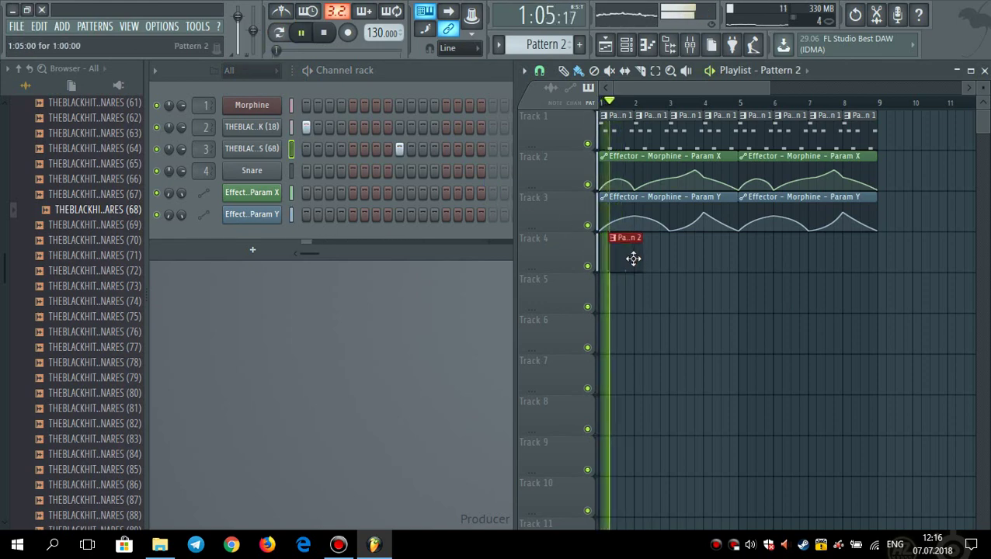
pyautogui.press('space')
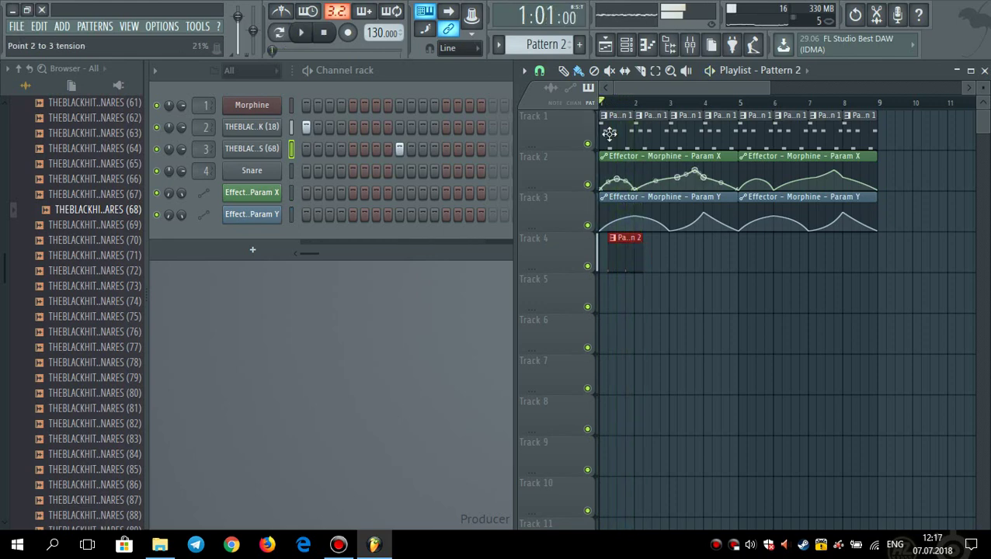
pyautogui.press('space')
pyautogui.press('space')
# In Pattern 1's Morphine piano roll, move all notes two eighth-notes earlier, placing the opening G5 and E5 at the bar's end
pyautogui.doubleClick(613, 134)
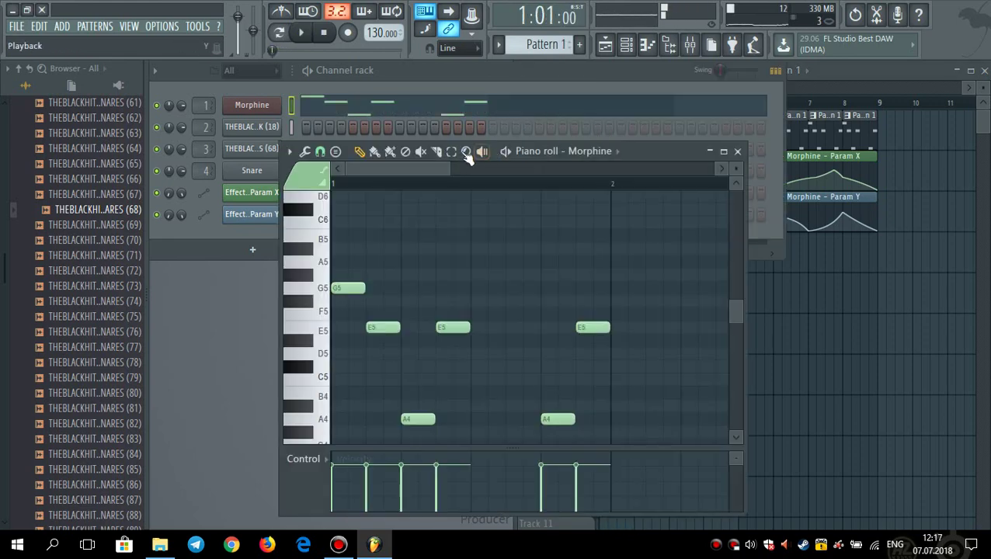
pyautogui.moveTo(450, 159); pyautogui.dragTo(491, 184)
pyautogui.scroll(-2, 466, 238)
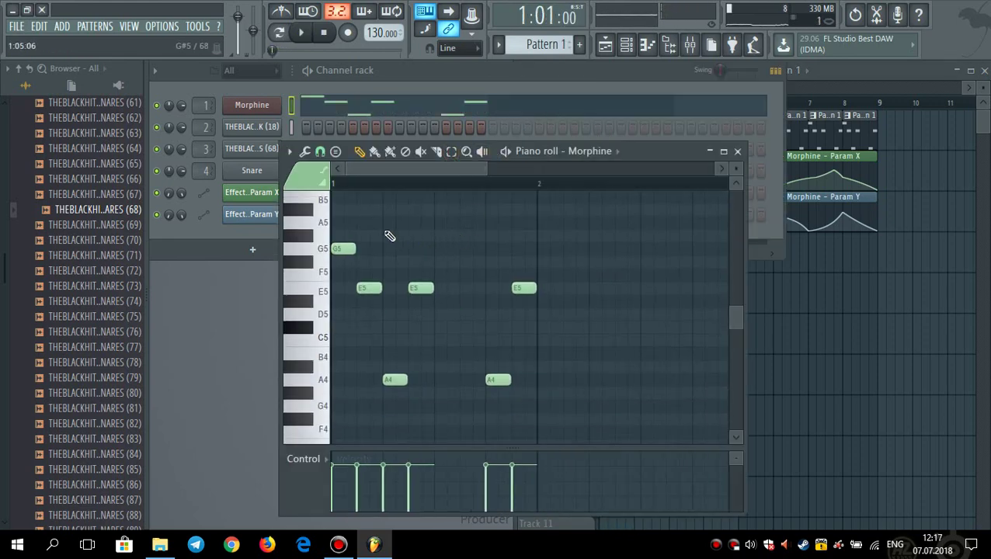
pyautogui.moveTo(384, 230); pyautogui.dragTo(335, 322)
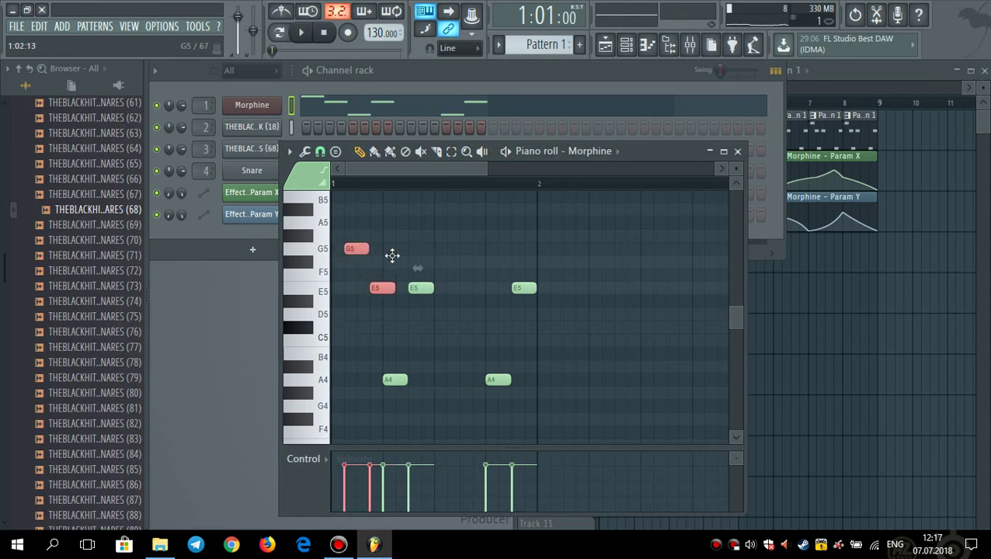
pyautogui.moveTo(648, 231); pyautogui.dragTo(326, 385)
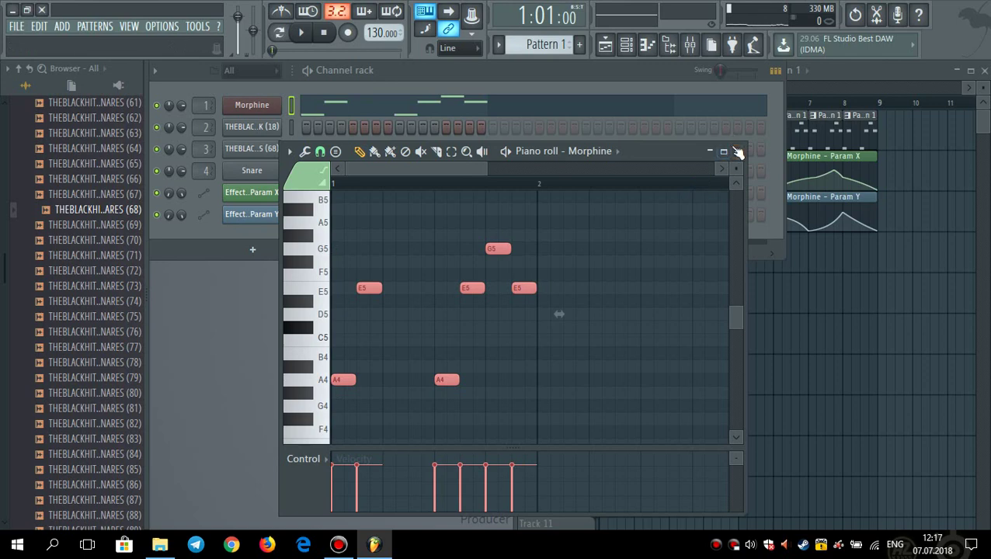
pyautogui.click(738, 152)
pyautogui.click(811, 85)
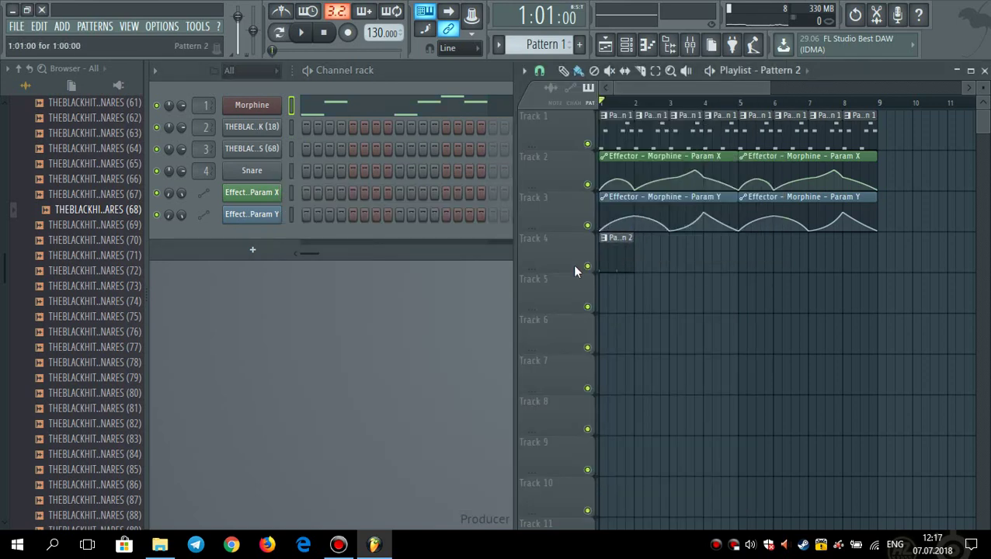
# Play back the arrangement and open Pattern 2 from its Track 4 clip for step editing
pyautogui.press('space')
pyautogui.click(432, 73)
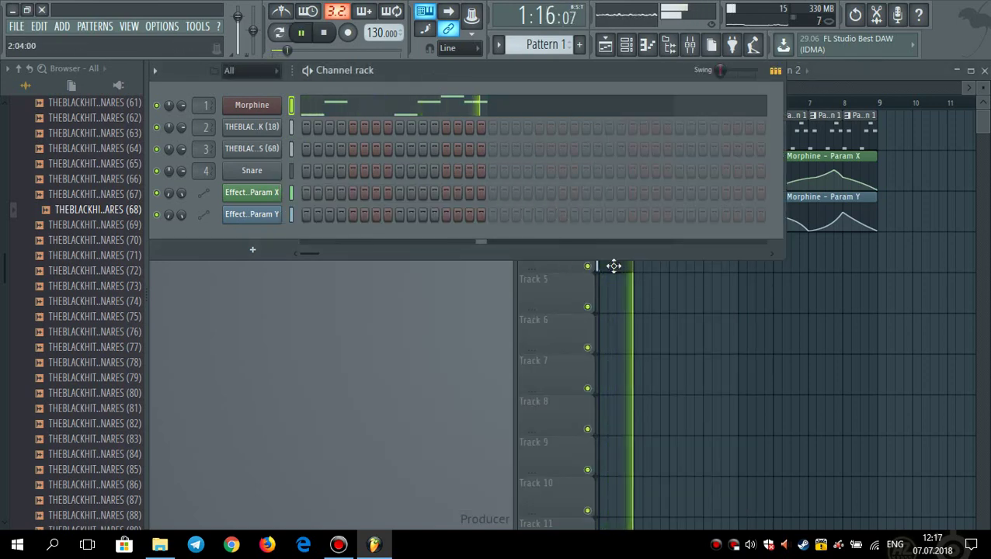
pyautogui.press('space')
pyautogui.doubleClick(618, 266)
pyautogui.press('space')
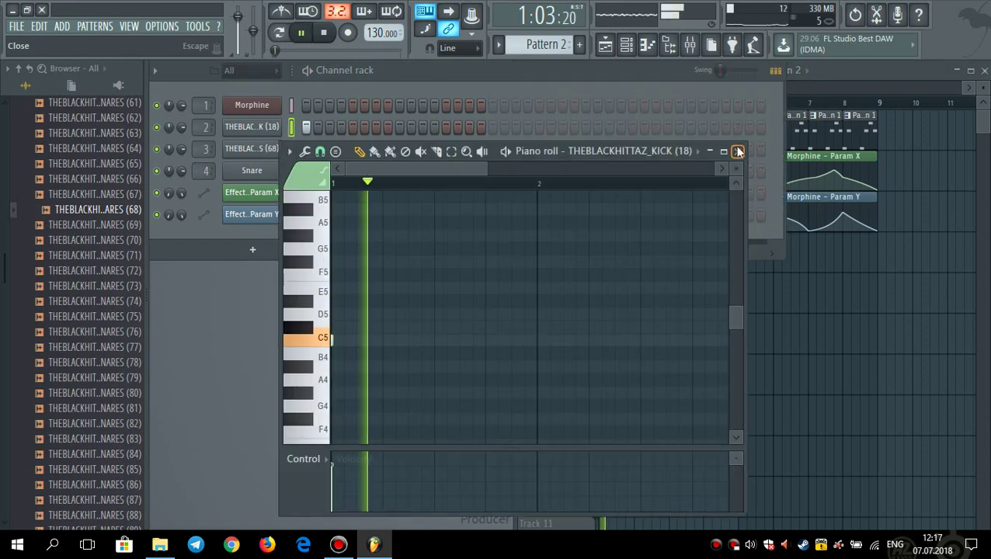
pyautogui.click(738, 151)
# Add kick hits on steps 15 and 21 of Pattern 2 in the kick (18) channel
pyautogui.click(400, 148)
pyautogui.click(491, 128)
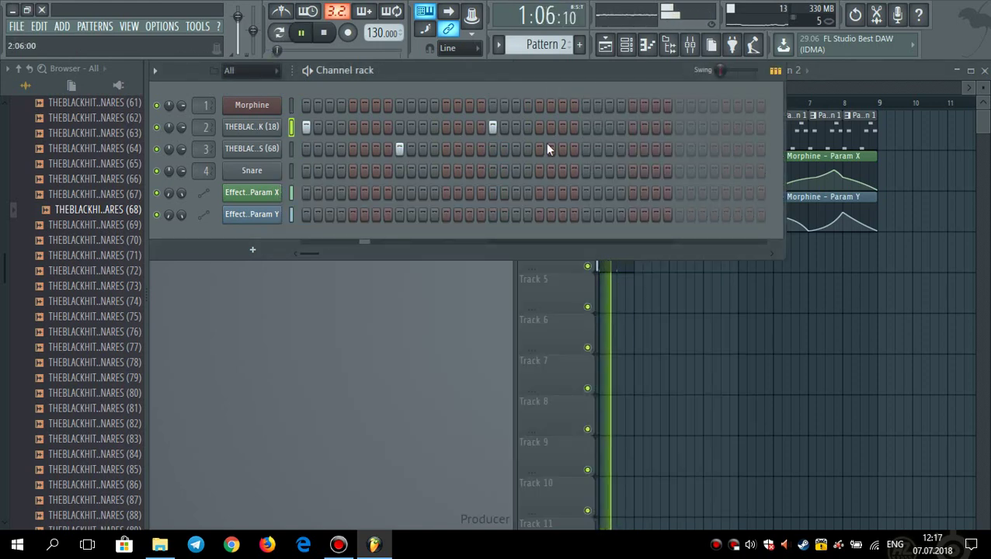
pyautogui.click(539, 128)
pyautogui.press('space')
pyautogui.rightClick(539, 128)
pyautogui.press('space')
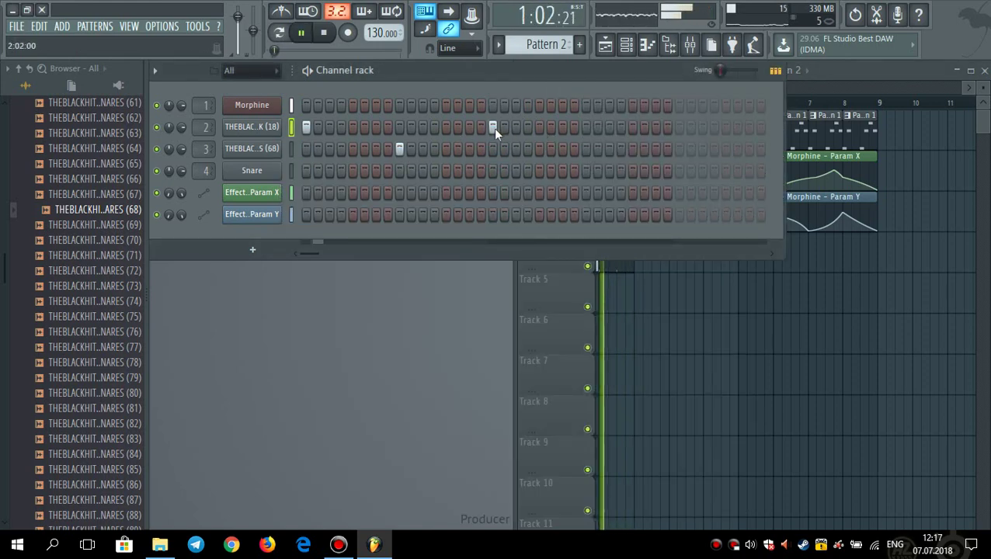
pyautogui.rightClick(493, 129)
pyautogui.click(470, 128)
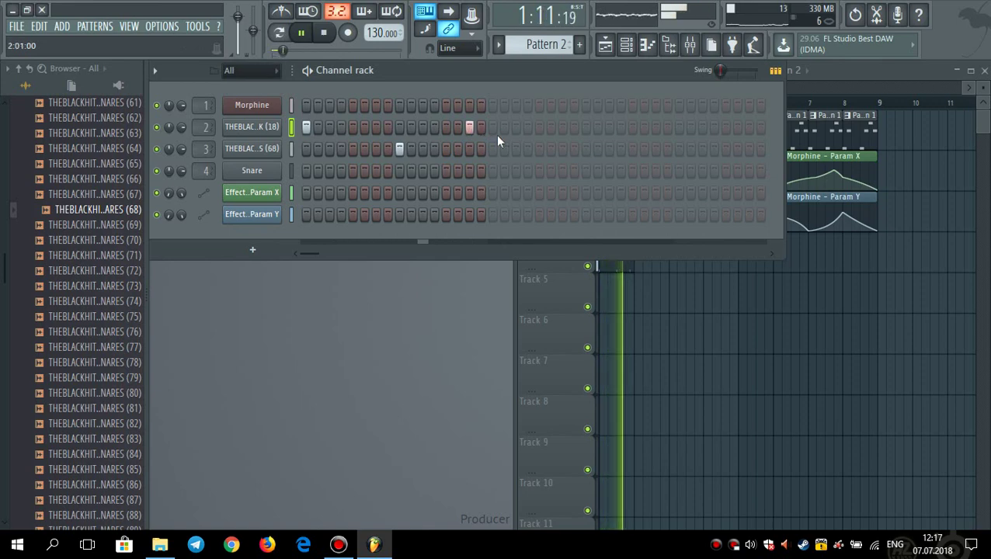
pyautogui.click(539, 128)
# Add a snare hit on step 25 of Pattern 2 in the snare (68) channel
pyautogui.click(632, 171)
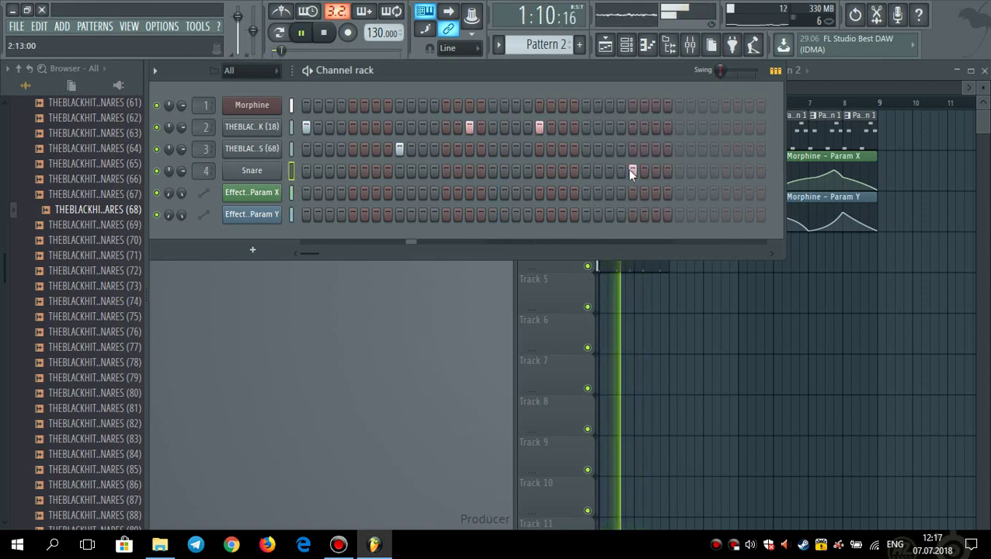
pyautogui.rightClick(631, 171)
pyautogui.click(633, 150)
pyautogui.click(808, 81)
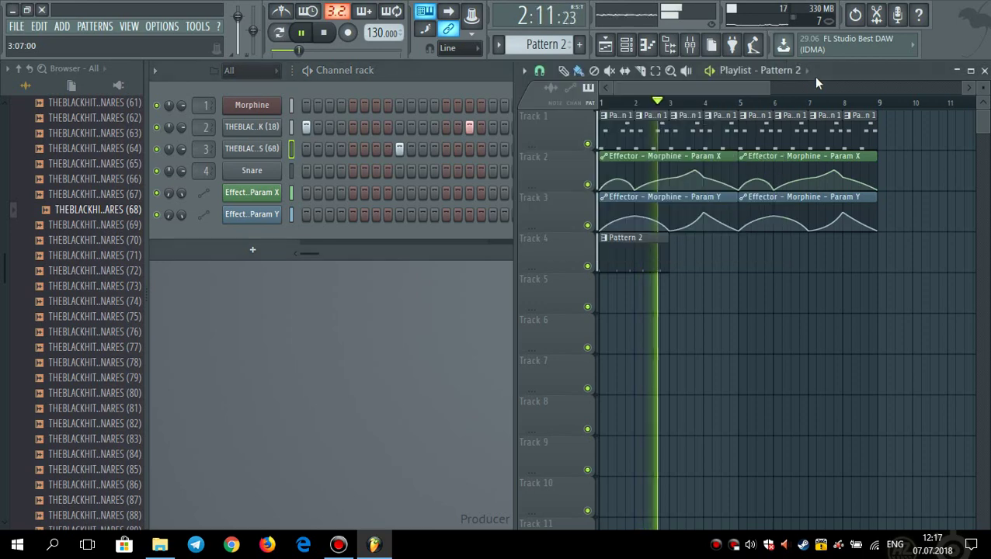
pyautogui.click(505, 95)
pyautogui.click(585, 149)
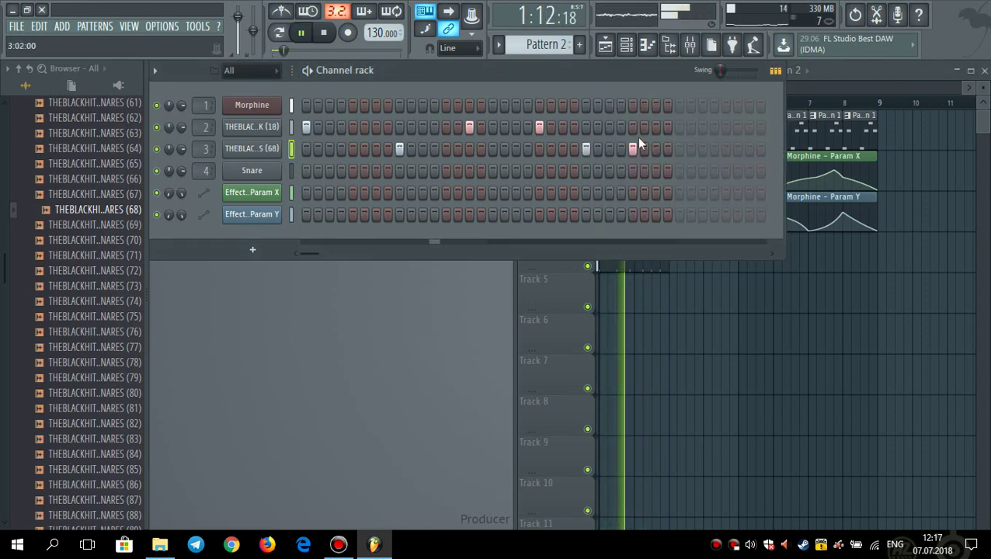
pyautogui.rightClick(634, 149)
# Repeat the Pattern 2 clip on Track 4 at bars 3, 5 and 7 and play the arrangement
pyautogui.click(699, 287)
pyautogui.rightClick(704, 300)
pyautogui.moveTo(697, 263); pyautogui.dragTo(841, 262)
pyautogui.press('space')
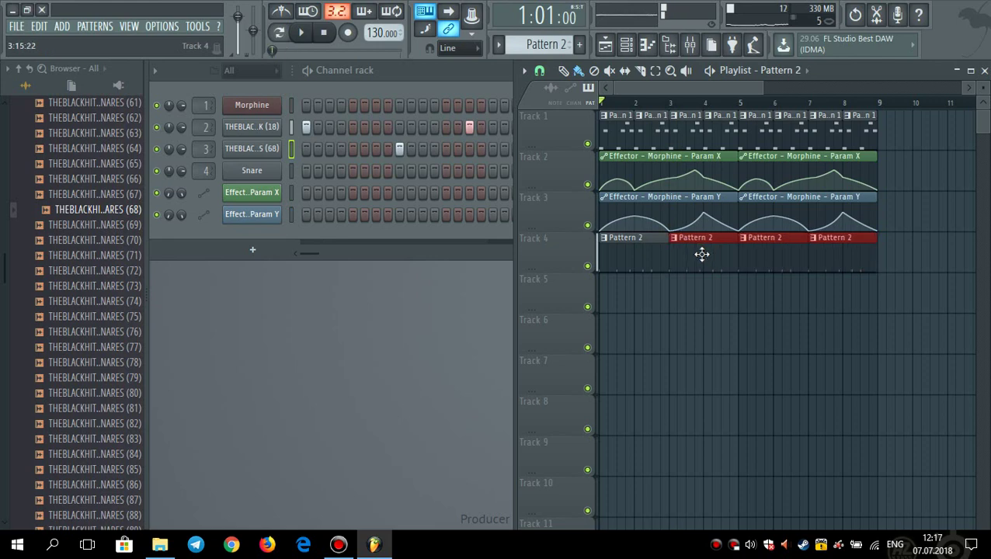
pyautogui.press('space')
# Set the playlist's snap to Beat while the arrangement plays
pyautogui.scroll(3, 626, 94)
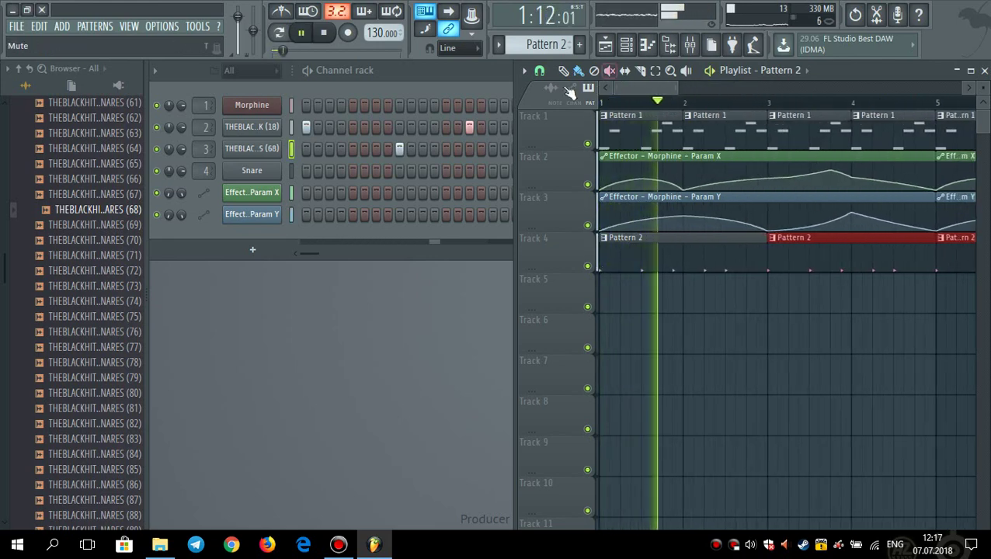
pyautogui.click(540, 72)
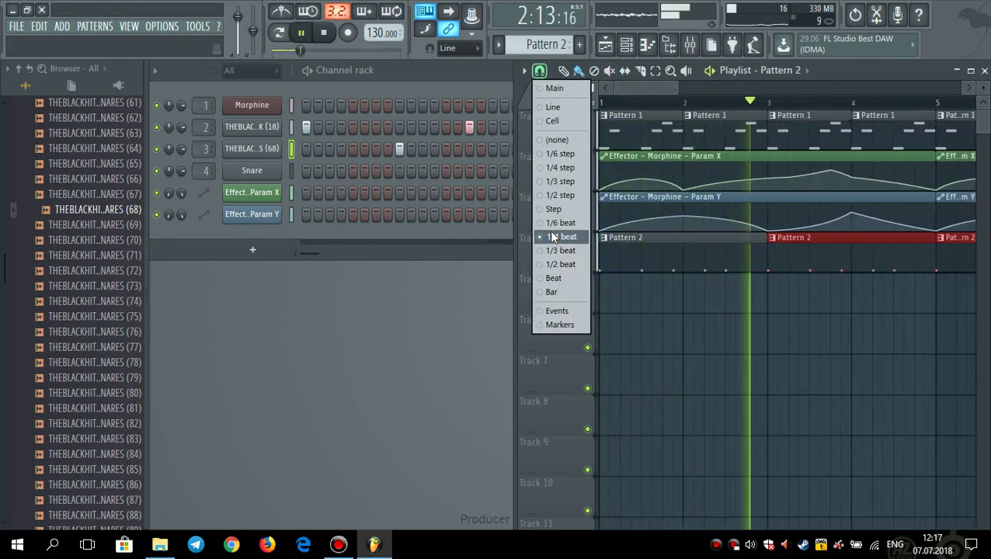
pyautogui.click(669, 91)
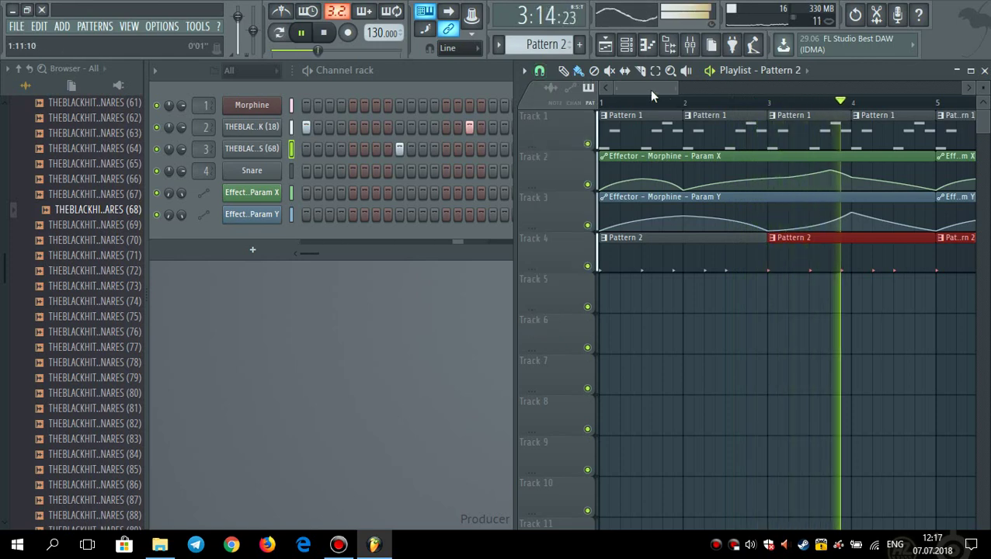
pyautogui.click(542, 71)
pyautogui.click(661, 91)
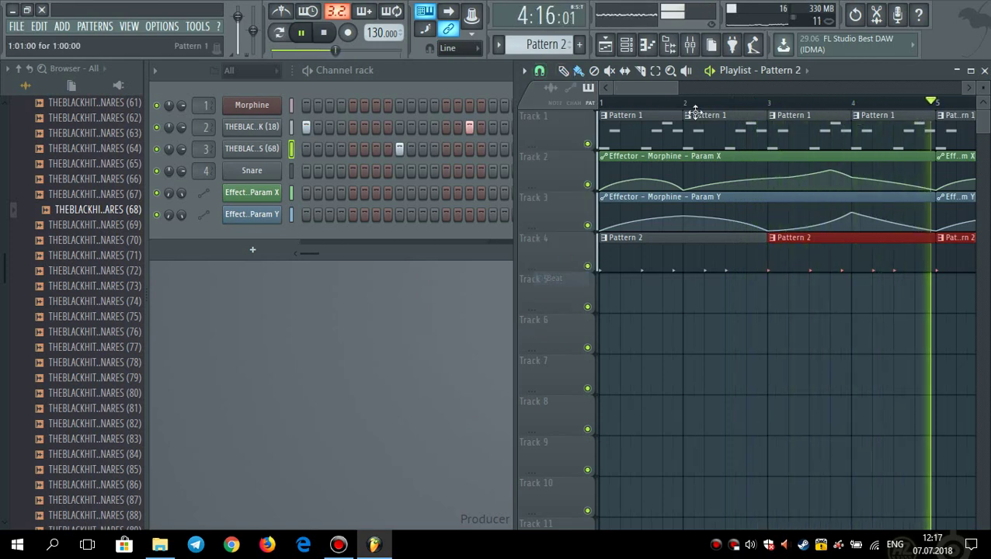
pyautogui.moveTo(657, 85); pyautogui.dragTo(734, 88)
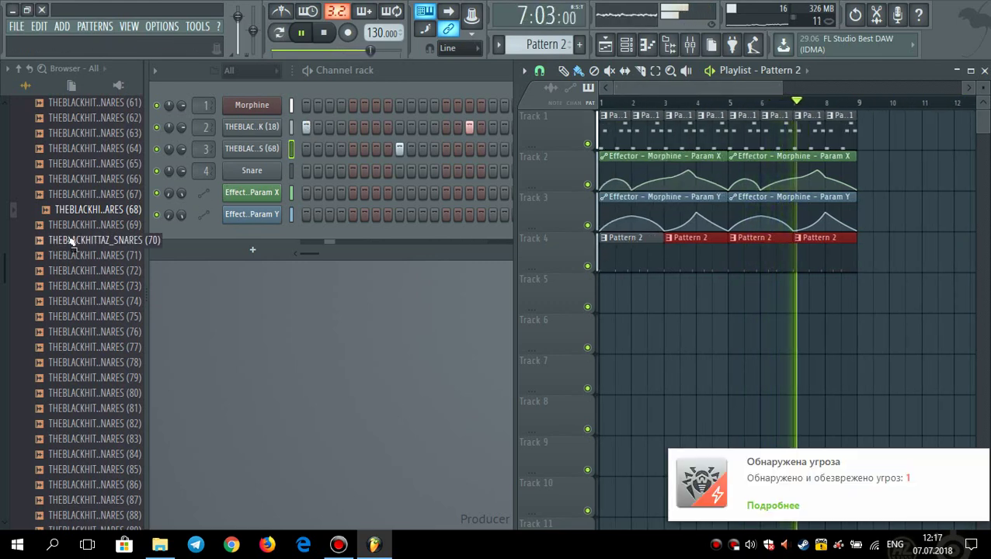
# Dismiss the antivirus threat notification, look at the Dr.Web menu, and return to the playlist with playback stopped
pyautogui.scroll(2, 82, 238)
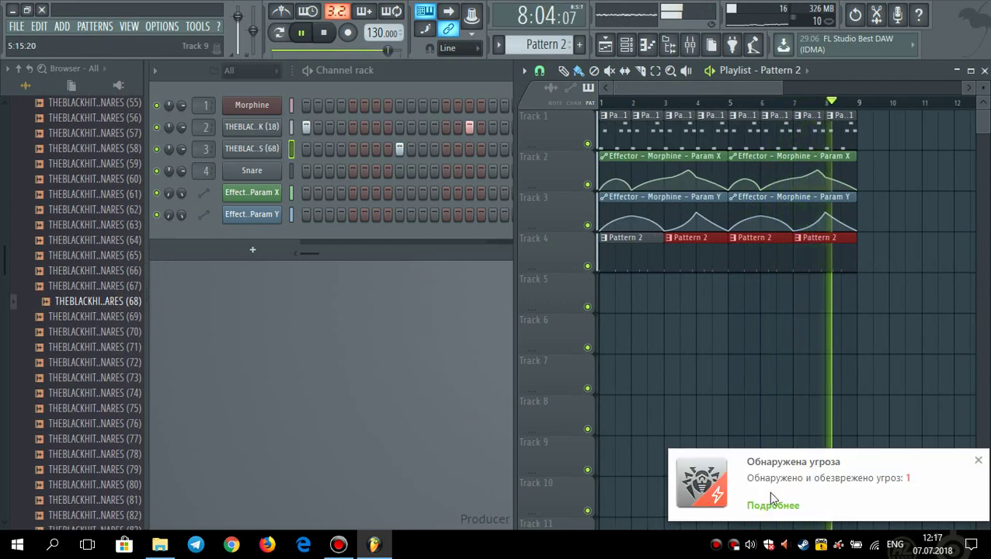
pyautogui.click(979, 461)
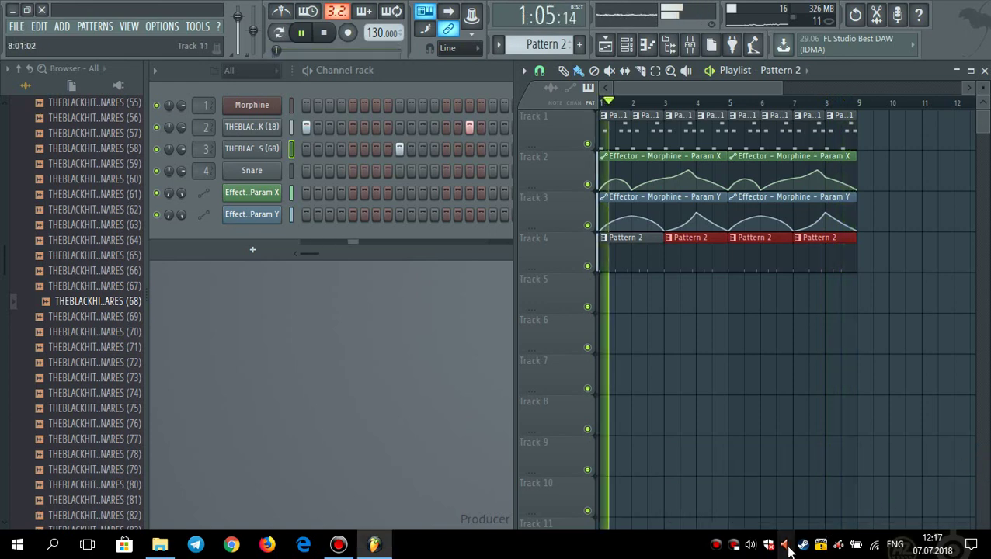
pyautogui.click(838, 543)
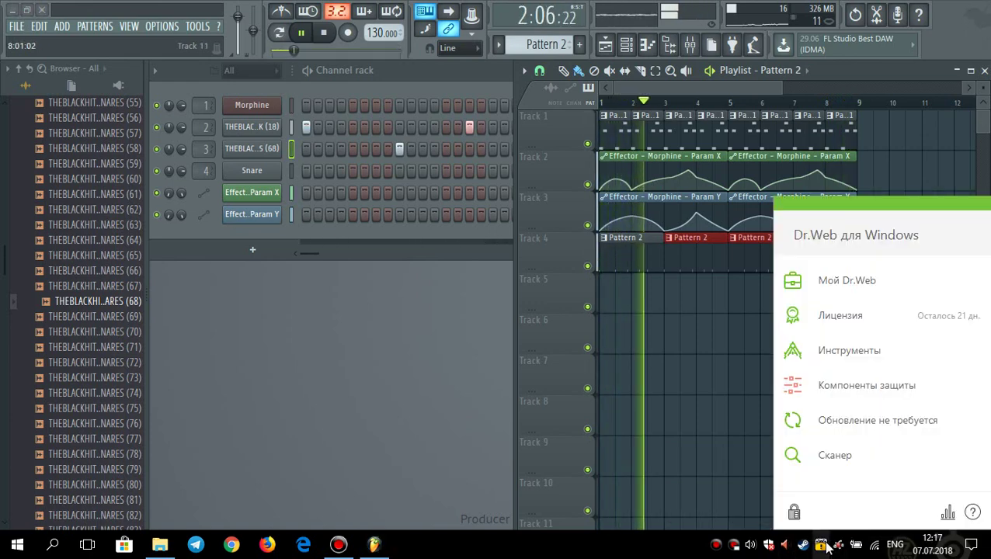
pyautogui.click(833, 393)
pyautogui.click(405, 366)
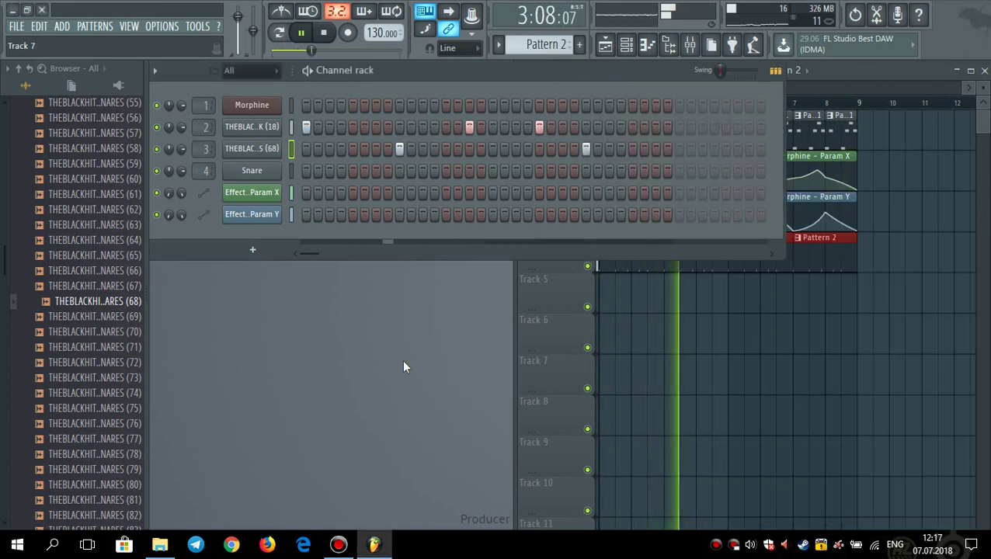
pyautogui.click(858, 68)
pyautogui.press('space')
# Collapse the snares folder in the drum kit and expand the THEBLACKHITTAZ_HI-HATS folder
pyautogui.scroll(10, 69, 198)
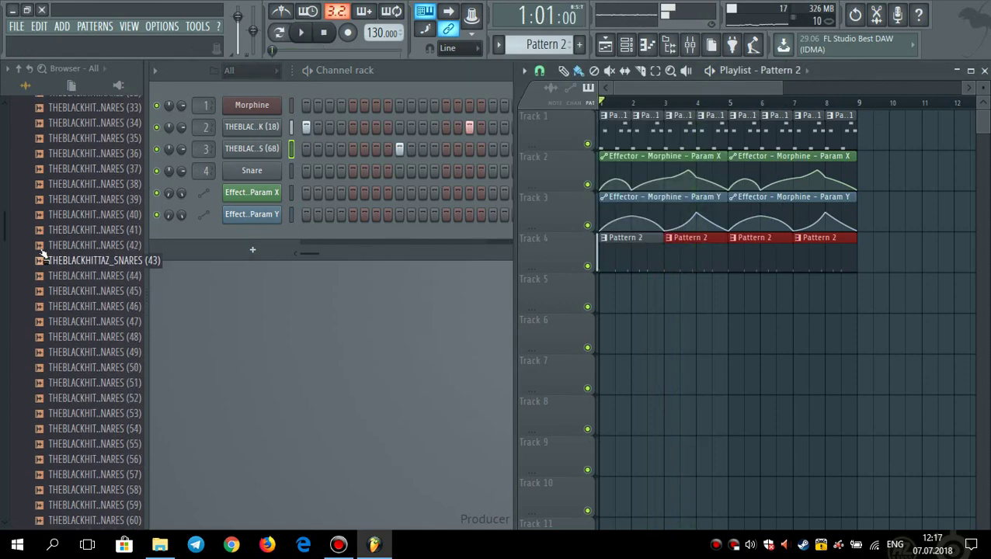
pyautogui.scroll(10, 86, 210)
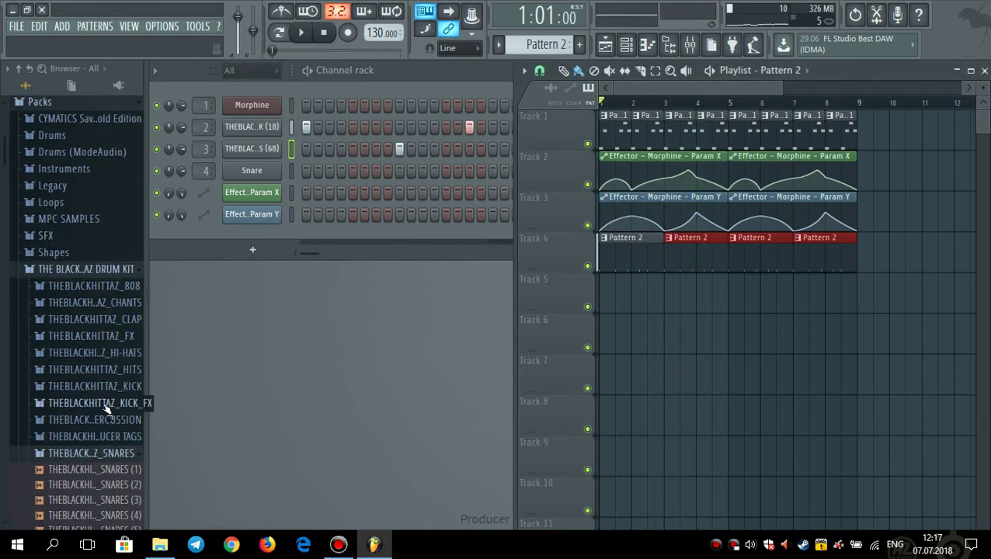
pyautogui.scroll(-4, 112, 264)
pyautogui.click(110, 272)
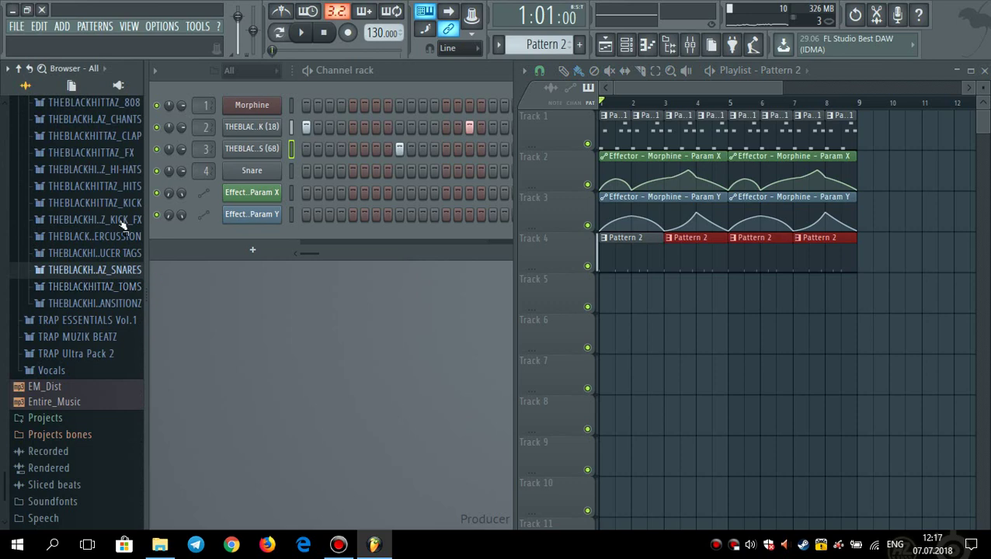
pyautogui.click(109, 188)
pyautogui.click(116, 178)
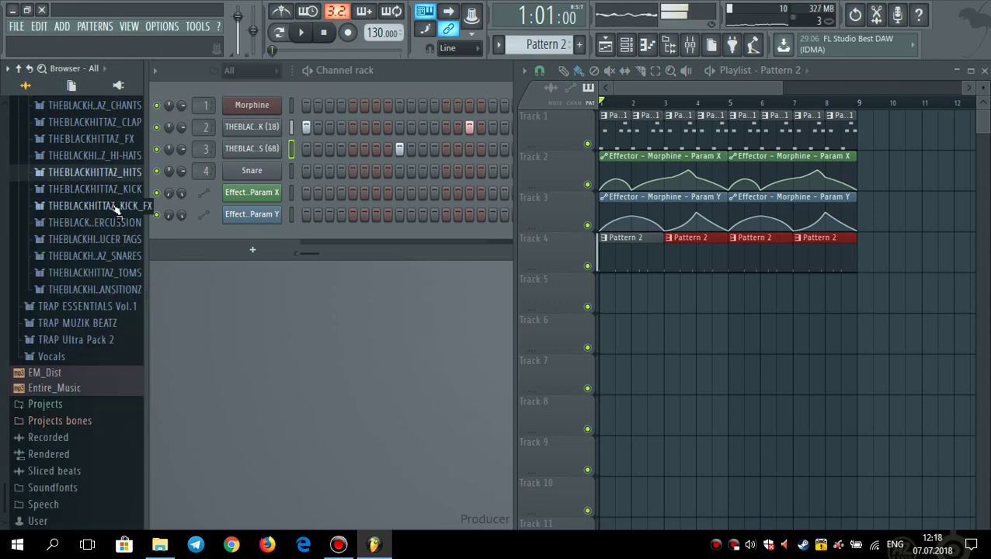
pyautogui.click(132, 157)
# Audition several hi-hat samples and load THEBLACKHITTAZ_HI-HATS (3) into channel 4 in place of the Snare
pyautogui.click(114, 221)
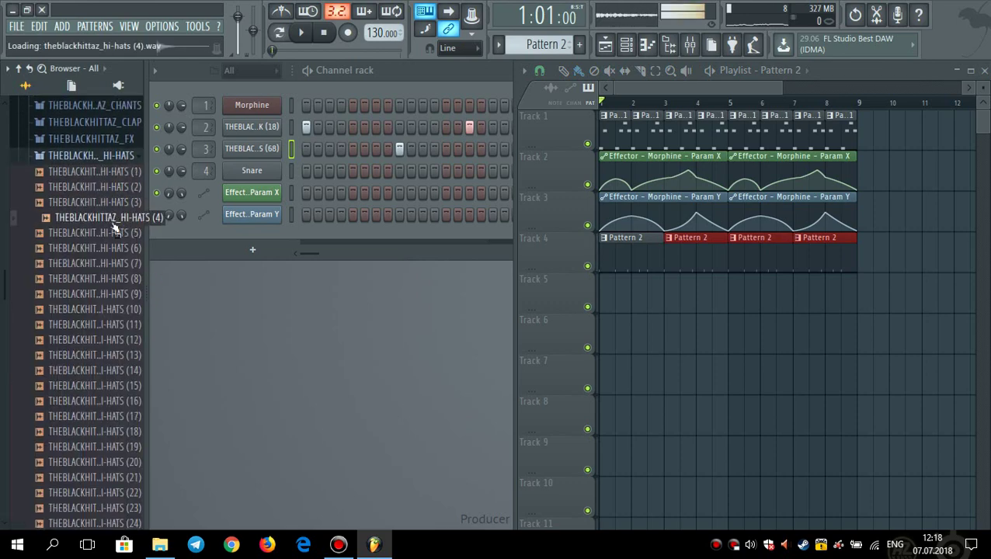
pyautogui.click(122, 277)
pyautogui.click(120, 222)
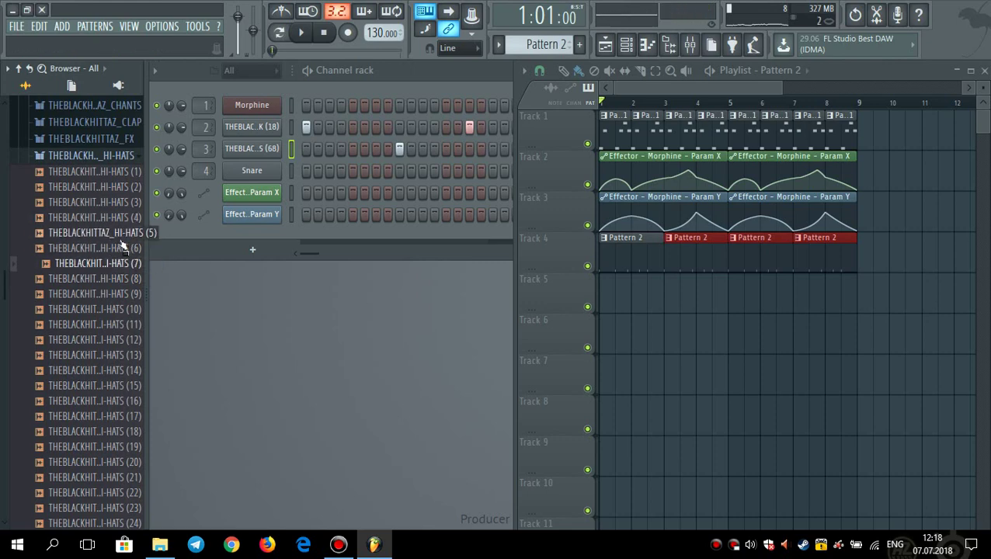
pyautogui.click(124, 205)
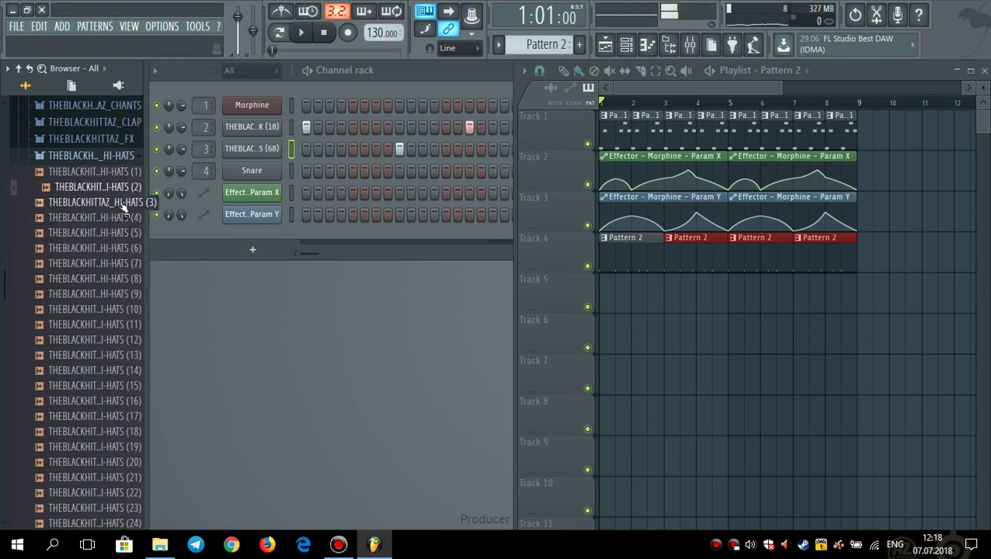
pyautogui.moveTo(123, 205); pyautogui.dragTo(278, 176)
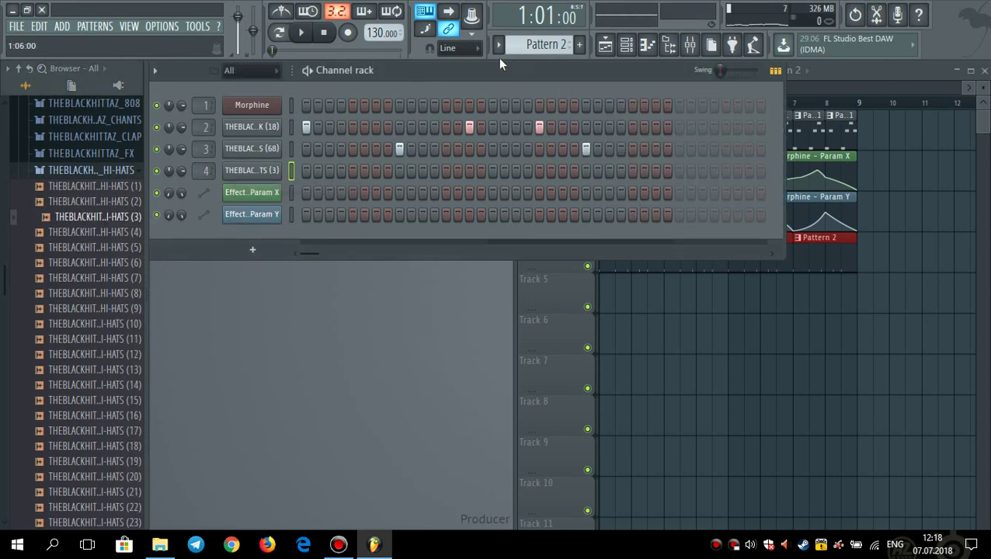
# Switch to the empty Pattern 3 and increase the hi-hat sample's fade-out in channel 4's sampler settings
pyautogui.click(578, 43)
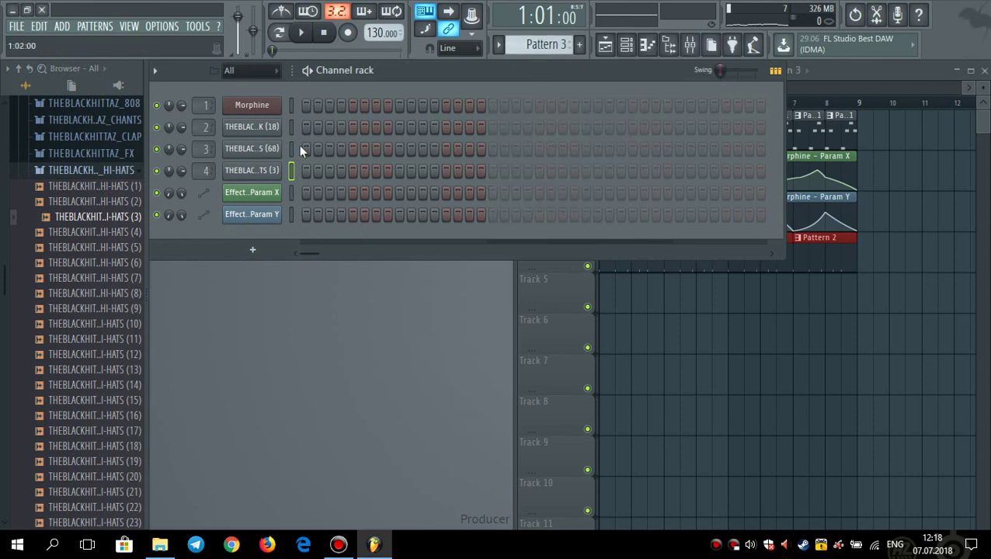
pyautogui.click(241, 170)
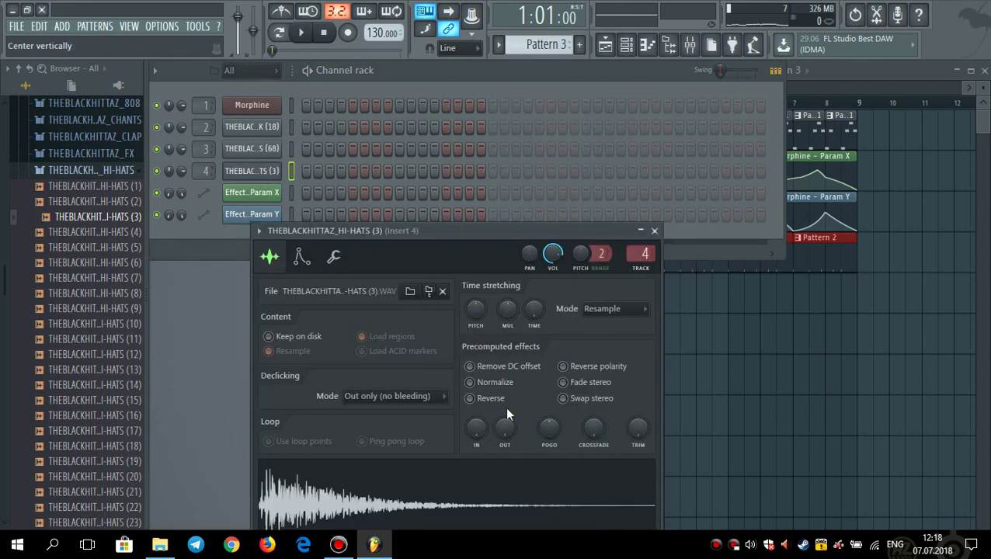
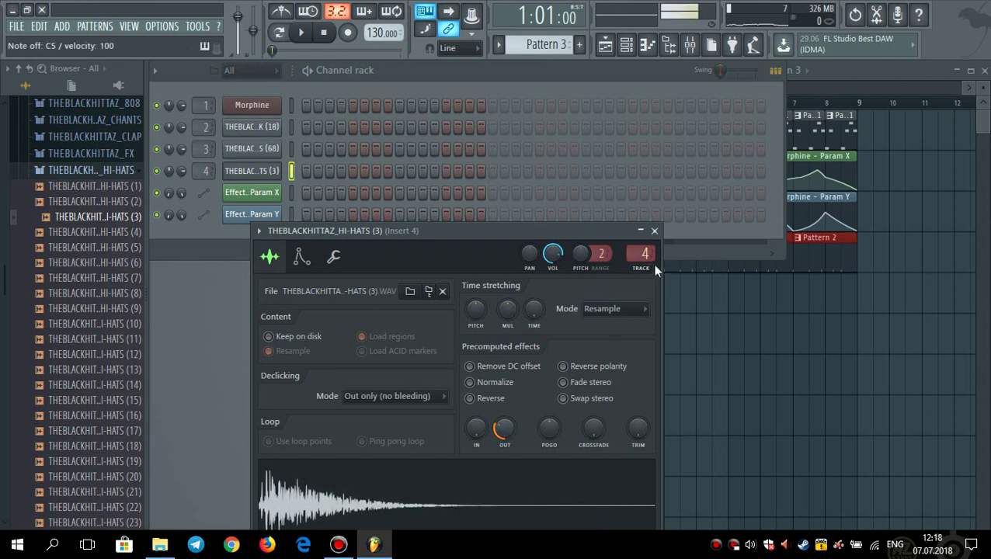
pyautogui.click(655, 232)
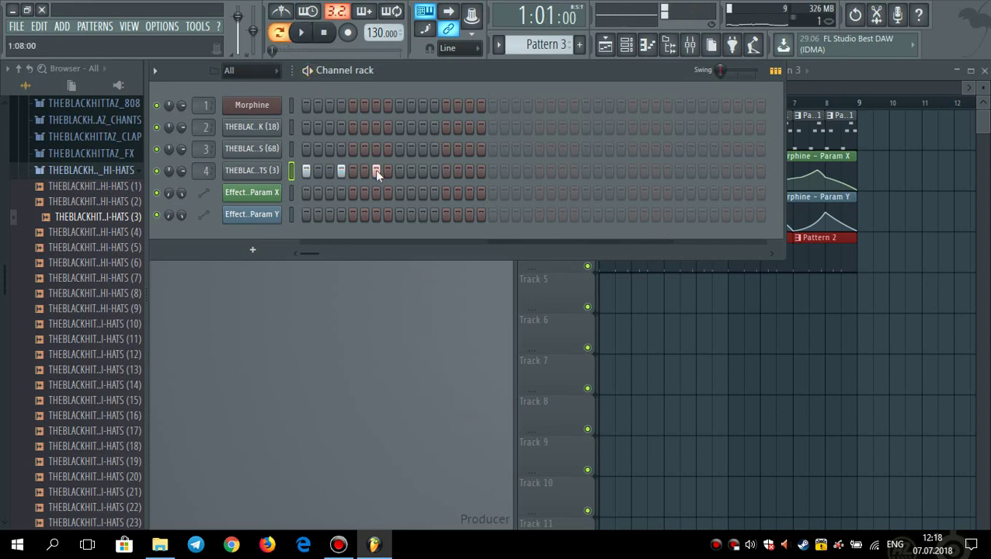
# Open the piano roll for the hi-hat channel, put a C5 note at the start of bar 1, and set snap to 1/2 step
pyautogui.rightClick(308, 173)
pyautogui.click(311, 171)
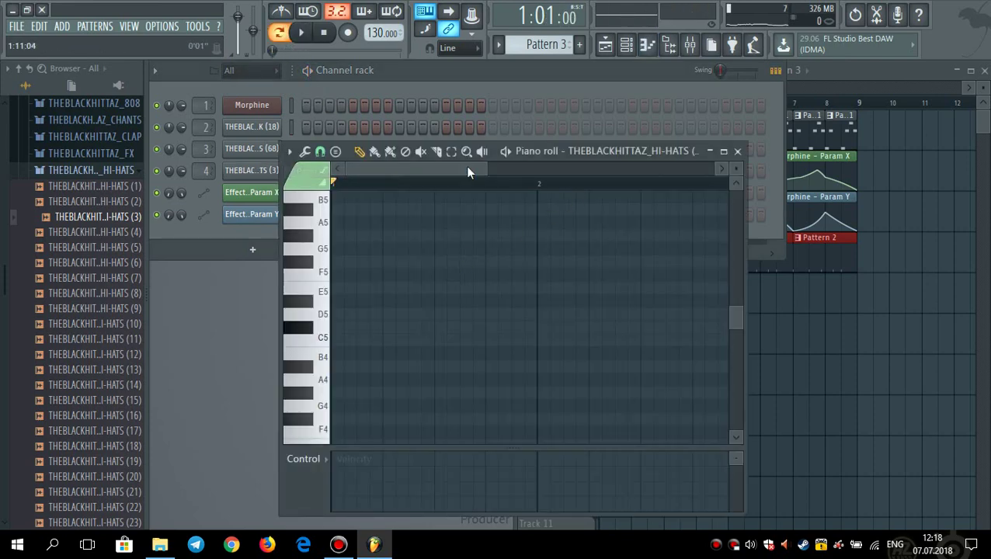
pyautogui.scroll(-3, 376, 309)
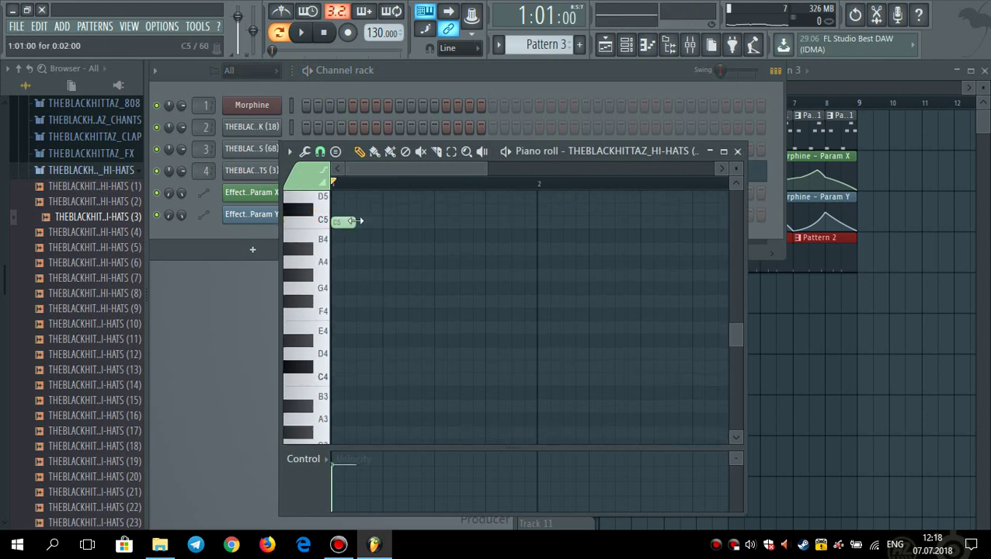
pyautogui.click(320, 151)
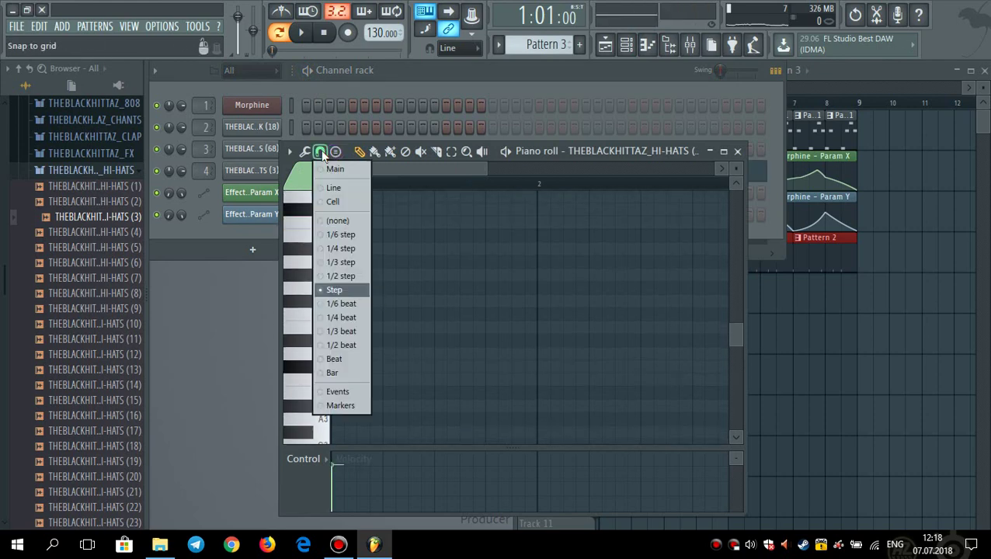
pyautogui.click(344, 277)
# Build an opening figure of three C5 hi-hat notes spaced one and a half steps apart, removing the extra fourth note
pyautogui.moveTo(486, 169); pyautogui.dragTo(406, 169)
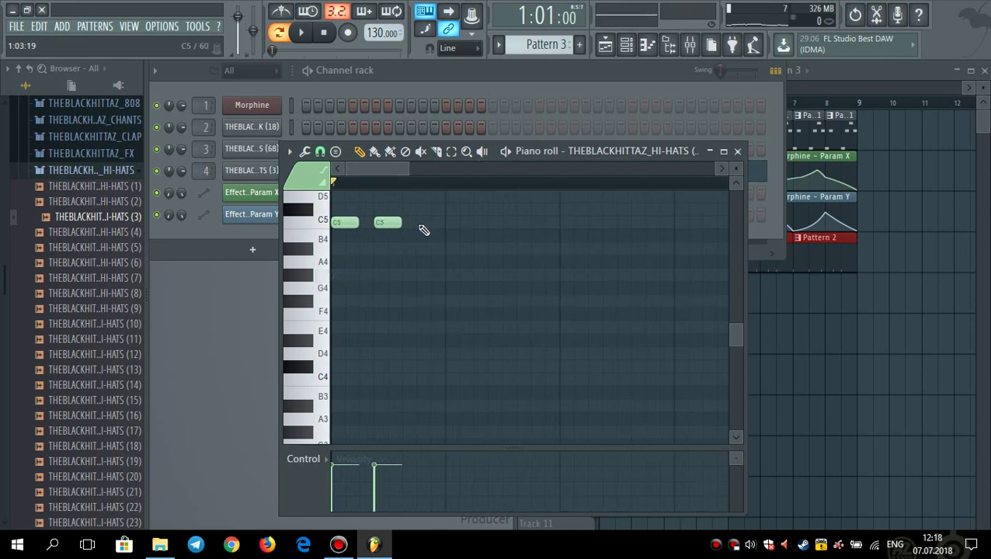
pyautogui.press('space')
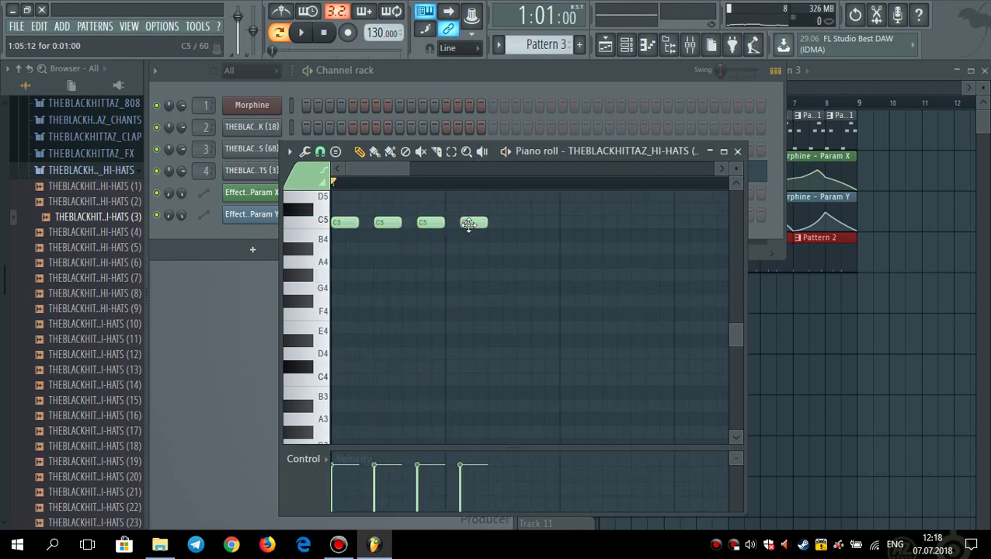
pyautogui.press('space')
pyautogui.press('space')
pyautogui.rightClick(469, 224)
pyautogui.press('space')
pyautogui.press('space')
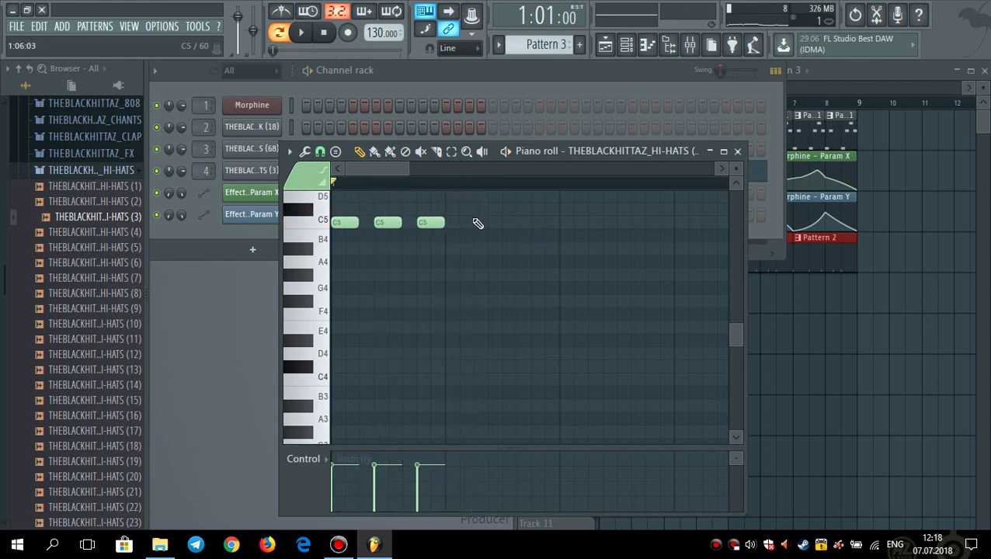
# Place a Pattern 3 clip at the start of Track 5 in the playlist and play the arrangement
pyautogui.click(786, 125)
pyautogui.click(648, 299)
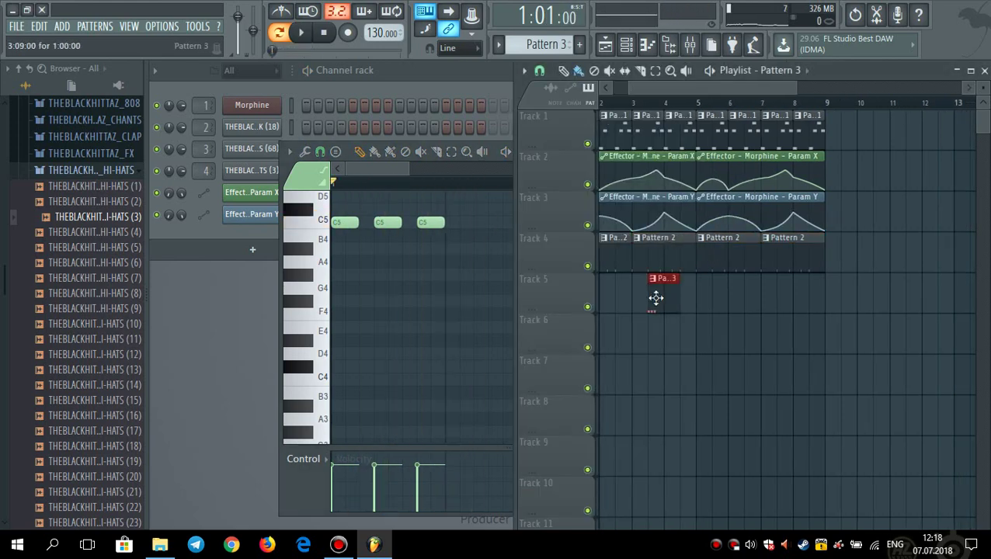
pyautogui.moveTo(657, 298); pyautogui.dragTo(526, 294)
pyautogui.press('space')
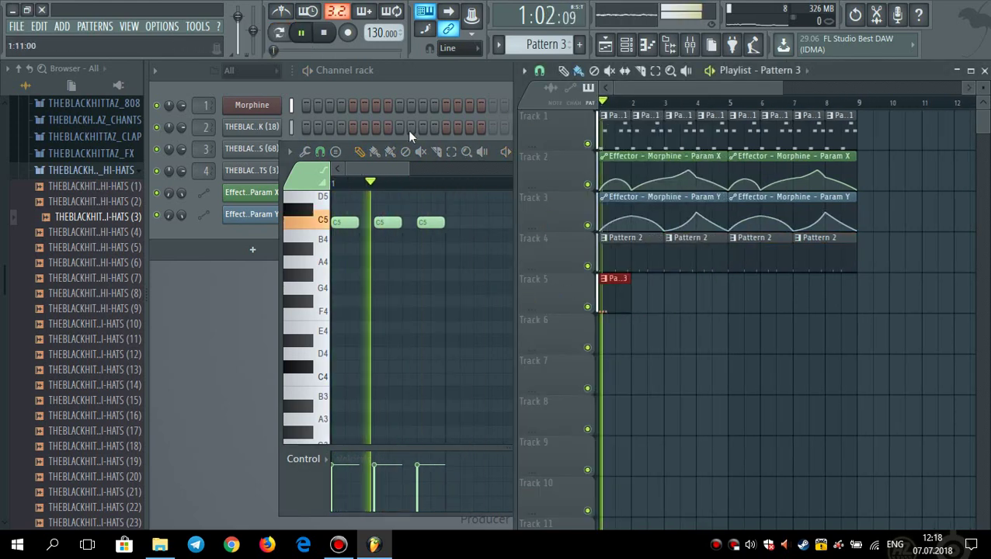
# Set the hi-hat channel's volume to about 70% between short playbacks
pyautogui.press('space')
pyautogui.press('space')
pyautogui.press('space')
pyautogui.press('space')
pyautogui.press('space')
pyautogui.moveTo(182, 171); pyautogui.dragTo(181, 180)
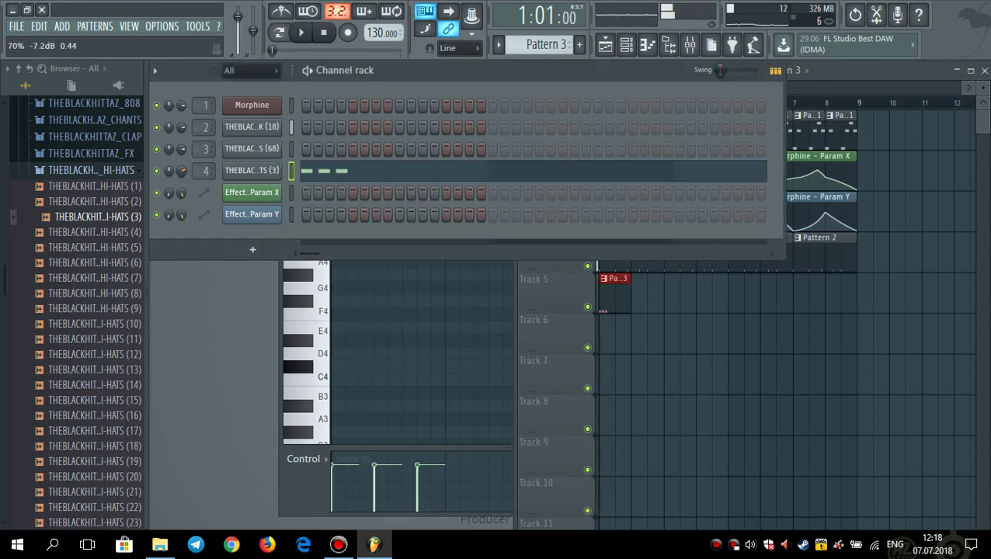
# Reopen the hi-hat channel's piano roll and play the arrangement to check the opening three C5 notes
pyautogui.press('space')
pyautogui.press('space')
pyautogui.click(380, 171)
pyautogui.click(396, 178)
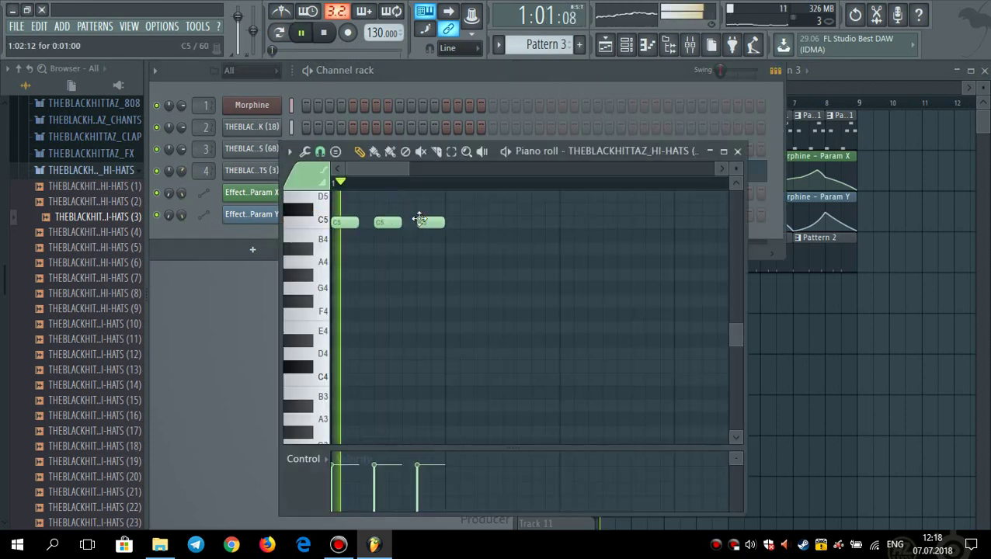
pyautogui.scroll(2, 423, 256)
pyautogui.press('space')
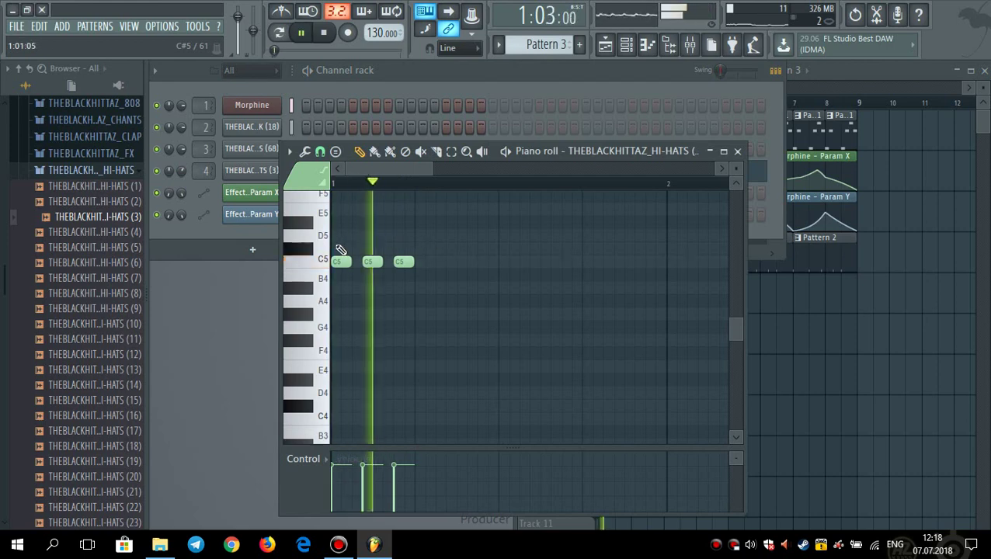
pyautogui.press('space')
pyautogui.scroll(2, 362, 287)
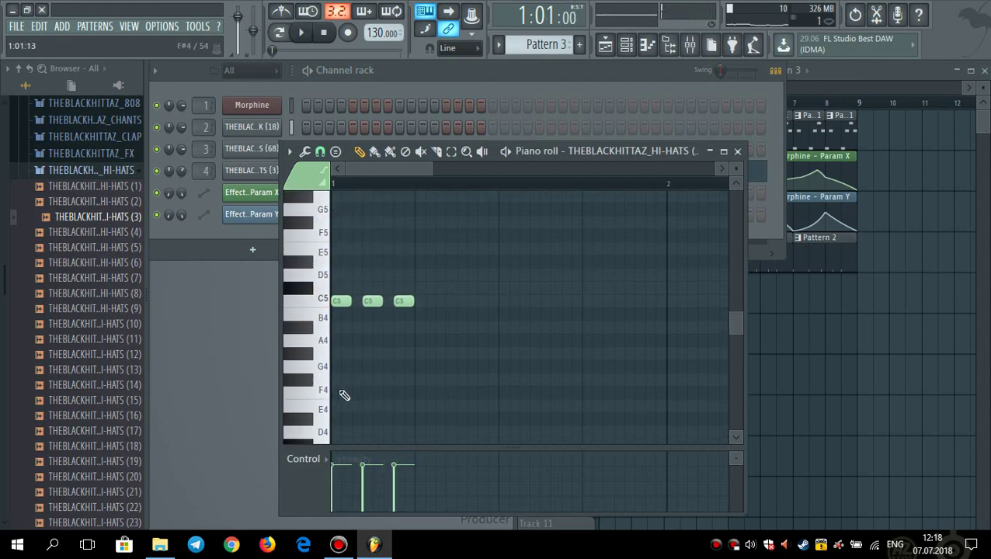
pyautogui.scroll(-2, 338, 390)
pyautogui.press('space')
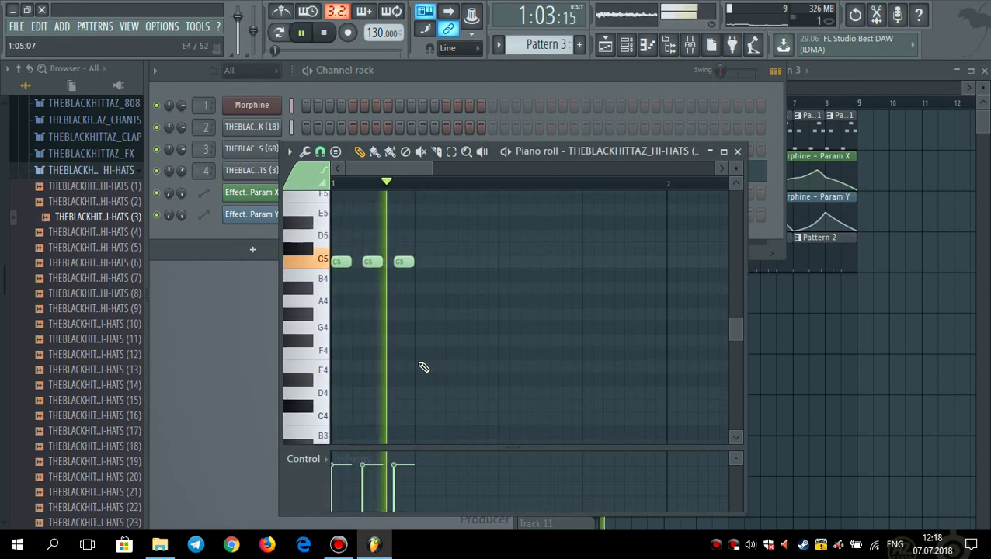
pyautogui.press('space')
# Add E4 hi-hat notes on steps 5 and 7 of bar 1, playing the arrangement to check them
pyautogui.click(424, 367)
pyautogui.press('space')
pyautogui.press('space')
pyautogui.press('space')
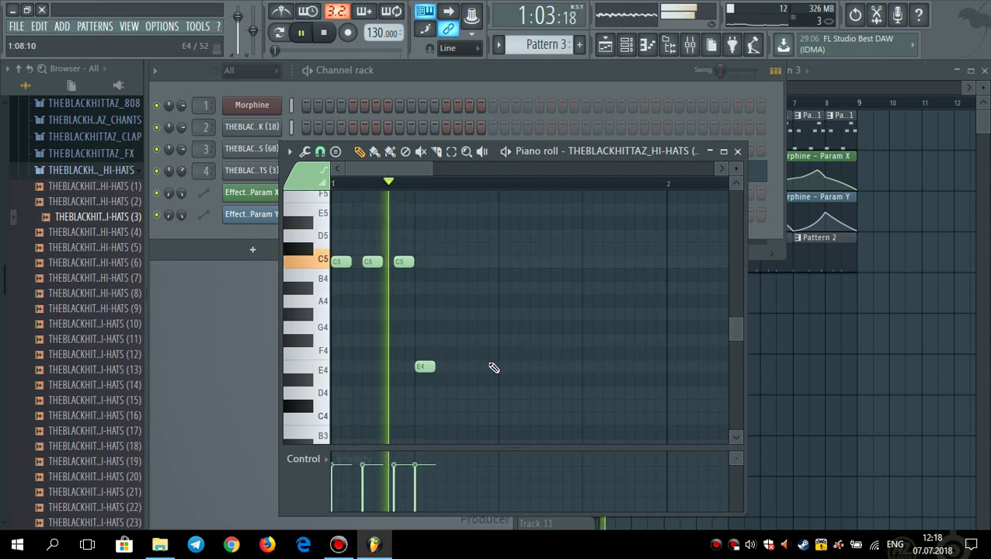
pyautogui.press('space')
pyautogui.press('space')
pyautogui.click(466, 368)
pyautogui.press('space')
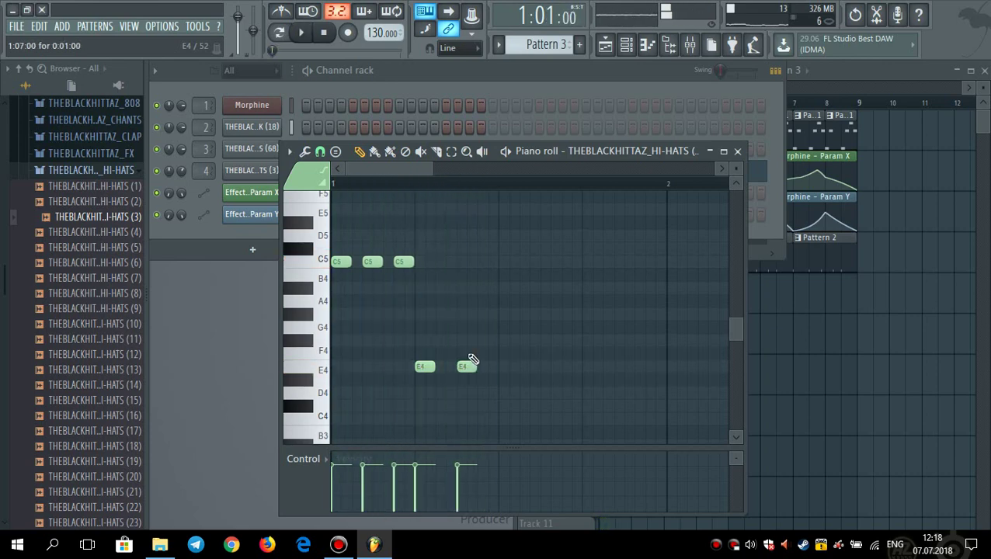
pyautogui.press('space')
pyautogui.press('space')
# Paint a four-note roll of half-step G5 hi-hats from step 9, deleting the surplus fifth note and auditioning it
pyautogui.scroll(2, 435, 250)
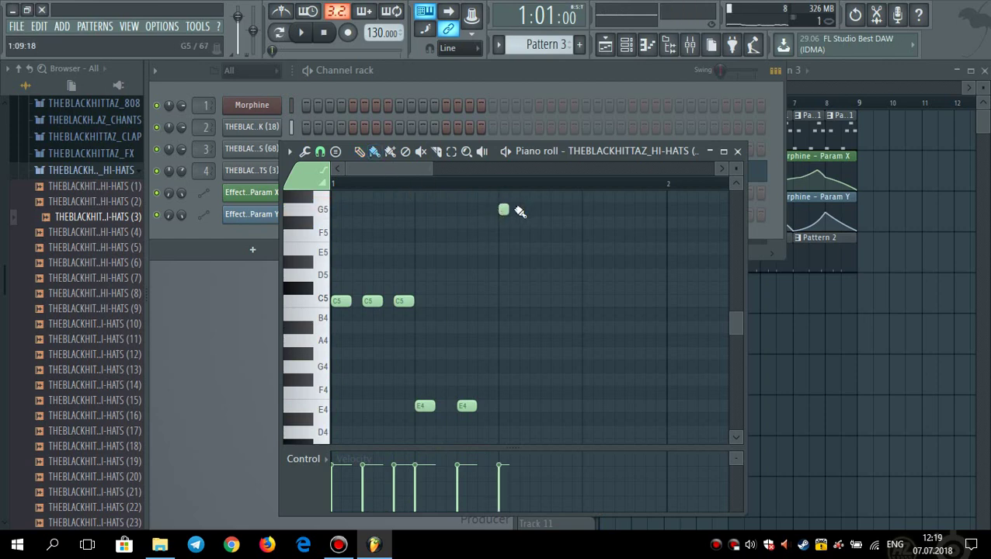
pyautogui.press('space')
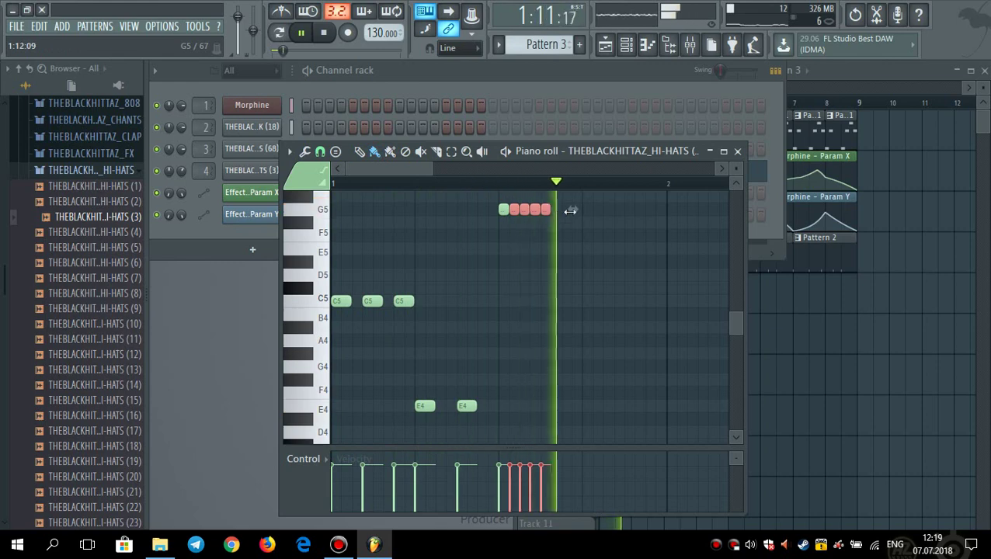
pyautogui.press('space')
pyautogui.press('space')
pyautogui.press('space')
pyautogui.rightClick(545, 210)
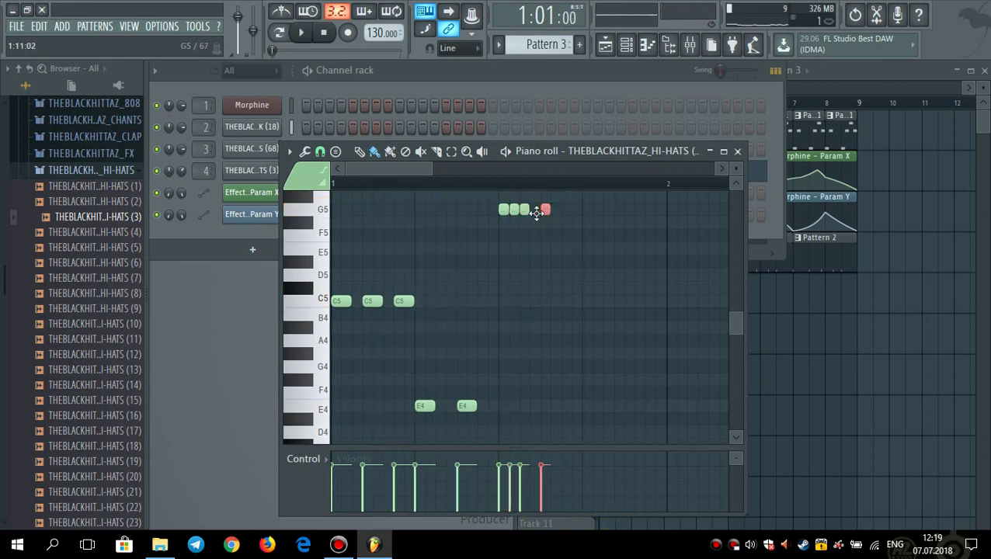
pyautogui.press('space')
pyautogui.press('space')
# Raise the four-note hi-hat roll to C6, duplicate it on G5 starting at step 11, and play the result
pyautogui.scroll(3, 562, 283)
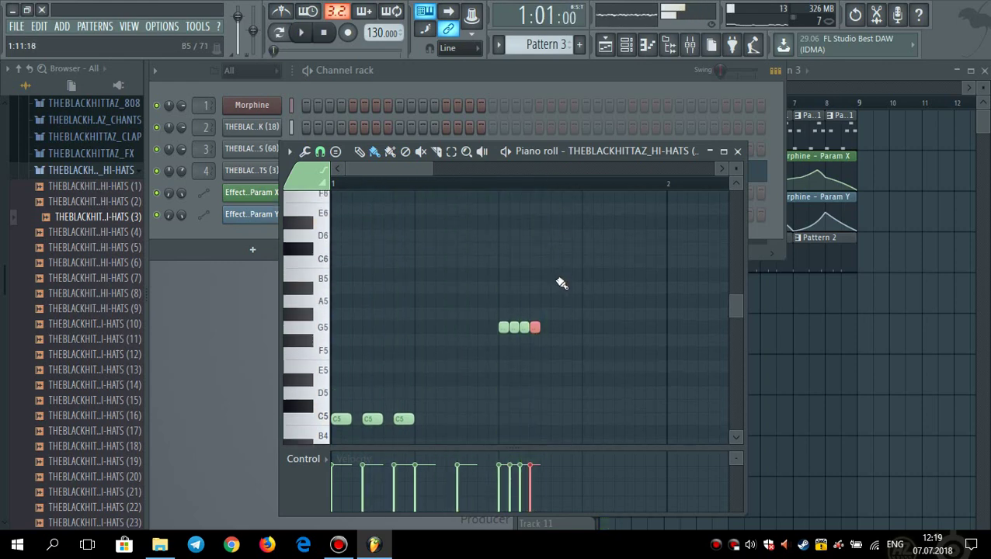
pyautogui.moveTo(546, 312); pyautogui.dragTo(501, 340)
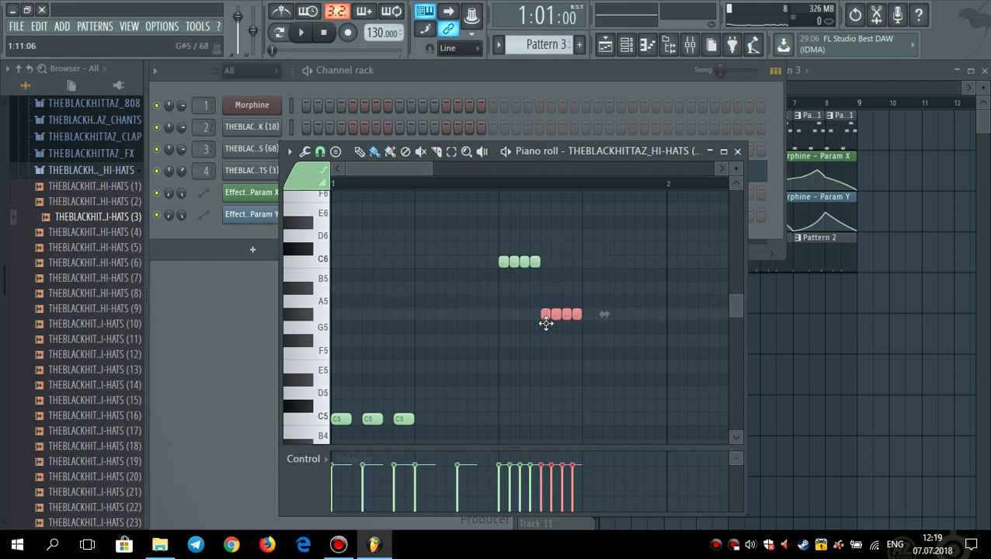
pyautogui.press('space')
pyautogui.scroll(-2, 575, 341)
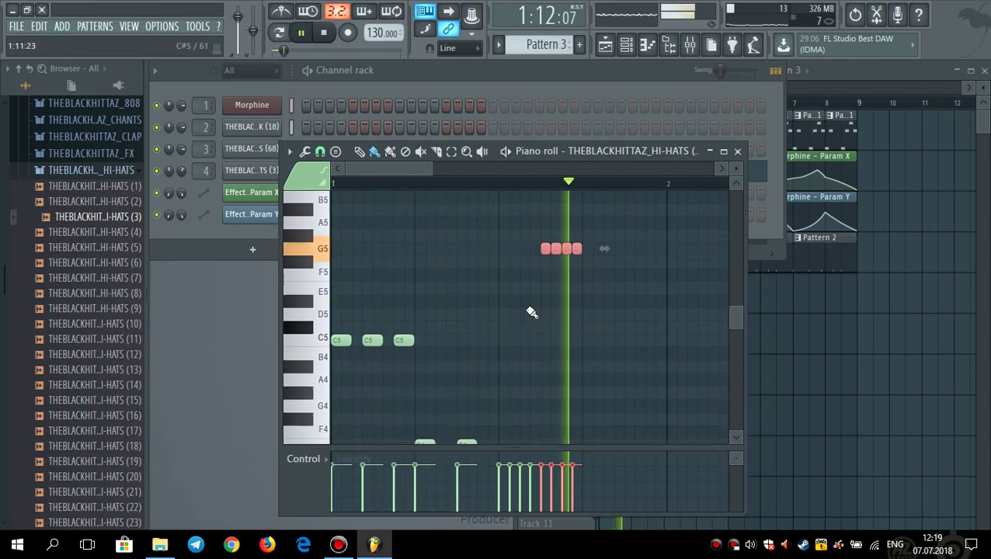
pyautogui.press('space')
pyautogui.press('space')
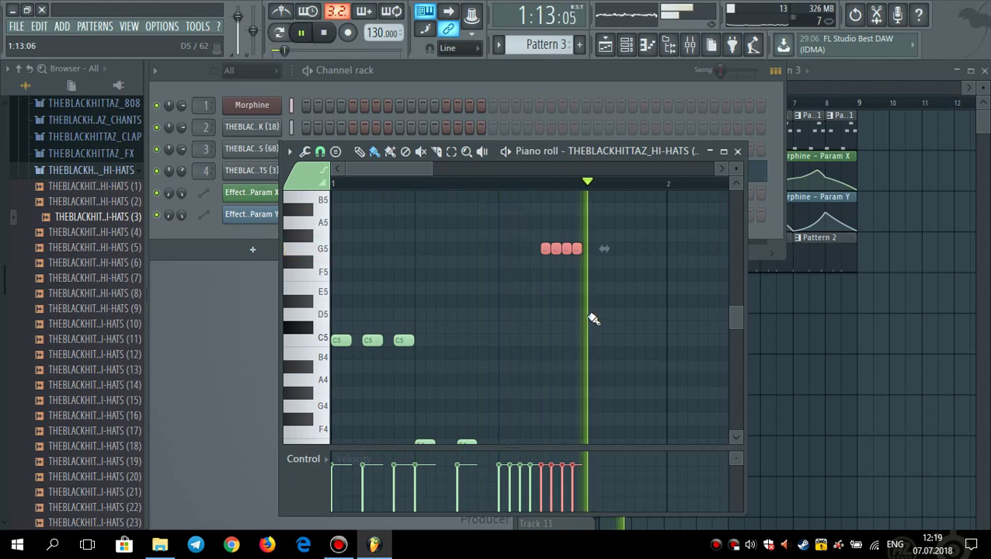
pyautogui.press('space')
pyautogui.press('space')
# Move the G5 hi-hat roll to start on step 13 and listen to the new placement
pyautogui.scroll(1, 582, 281)
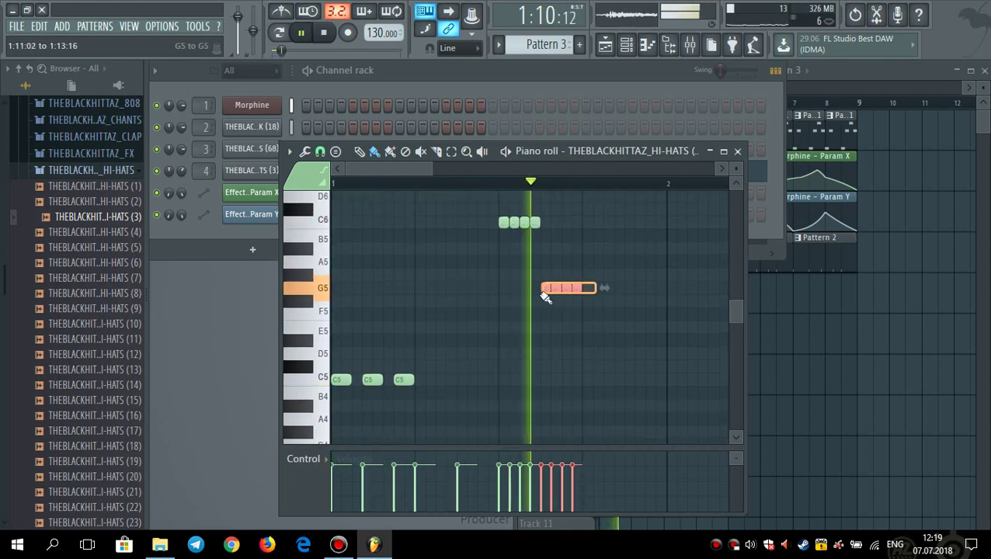
pyautogui.press('space')
pyautogui.press('space')
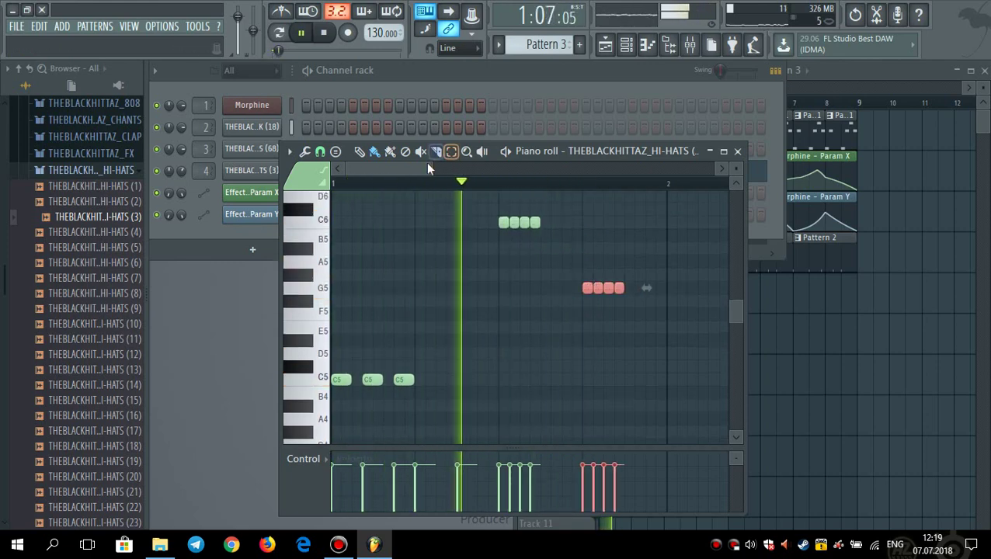
pyautogui.press('space')
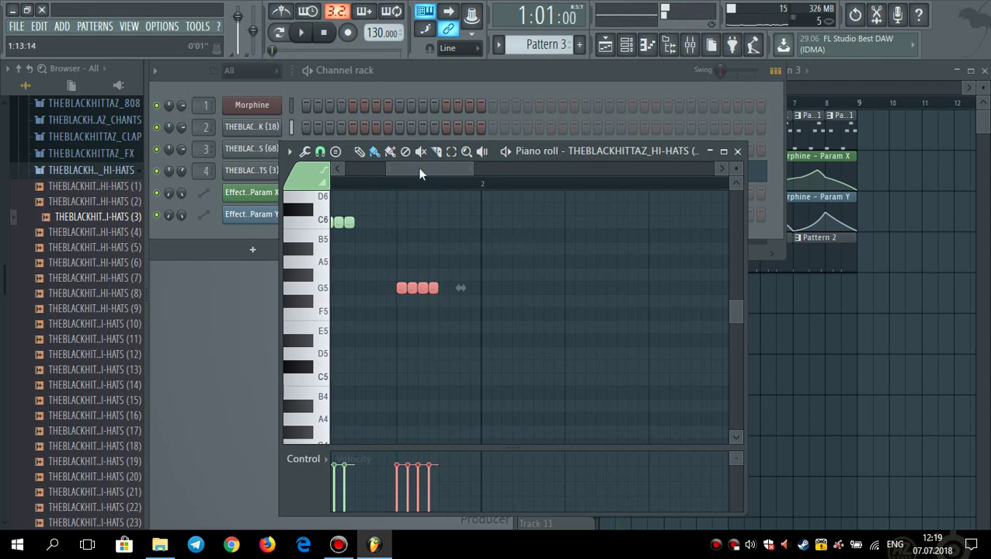
# Lower the step 9 hi-hat roll from C6 to A#5 and play the pattern through
pyautogui.moveTo(419, 174); pyautogui.dragTo(379, 174)
pyautogui.moveTo(572, 206); pyautogui.dragTo(502, 226)
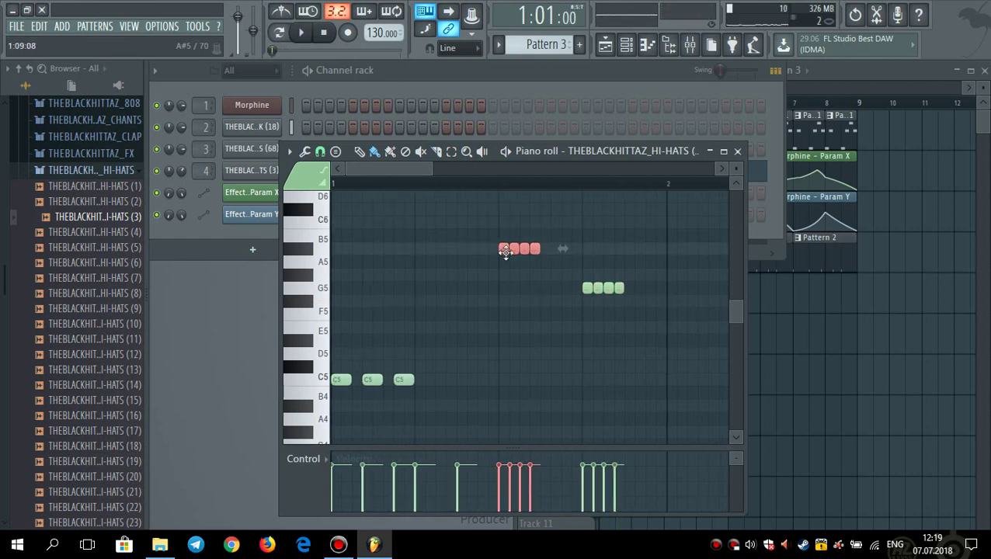
pyautogui.press('space')
pyautogui.moveTo(420, 171); pyautogui.dragTo(471, 170)
pyautogui.scroll(-3, 497, 241)
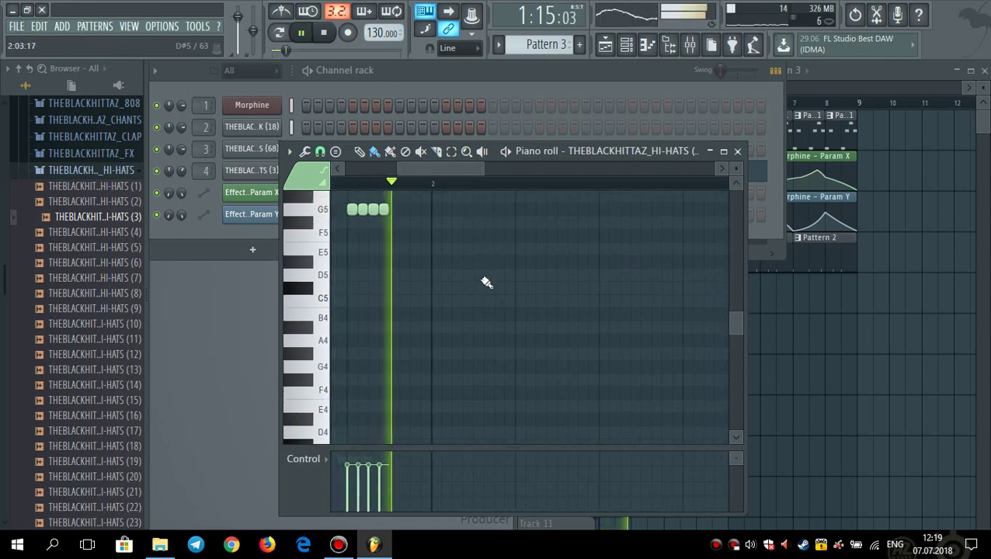
pyautogui.press('space')
# Repeat the opening figure in bar 2 with three C5 hi-hat notes spaced one and a half steps apart
pyautogui.moveTo(403, 178); pyautogui.dragTo(351, 176)
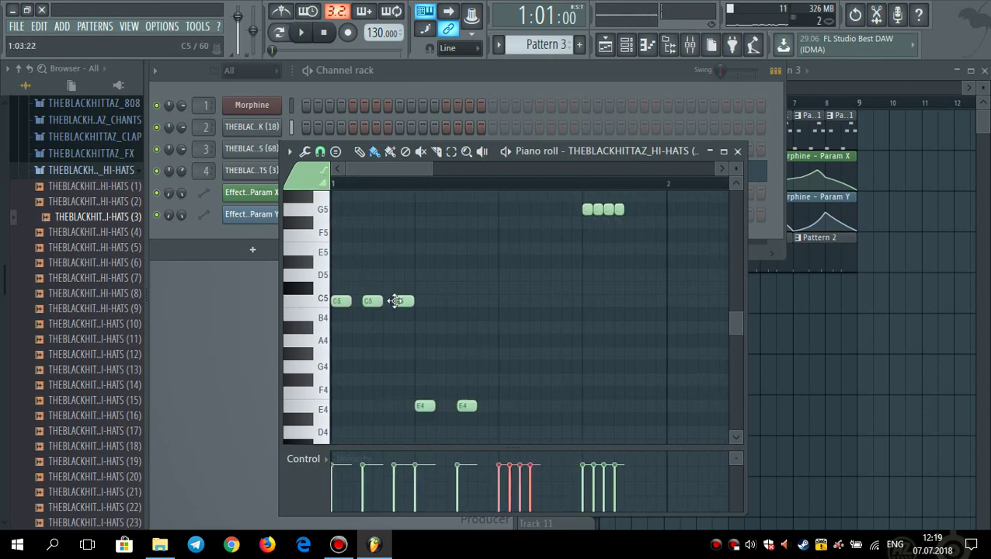
pyautogui.moveTo(434, 167); pyautogui.dragTo(499, 169)
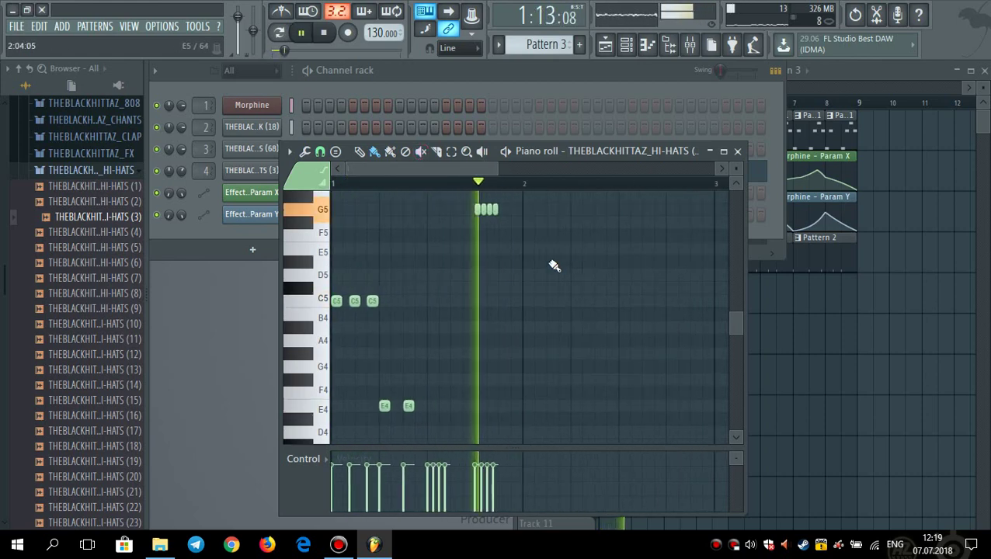
pyautogui.press('space')
pyautogui.click(532, 301)
pyautogui.press('space')
pyautogui.click(546, 301)
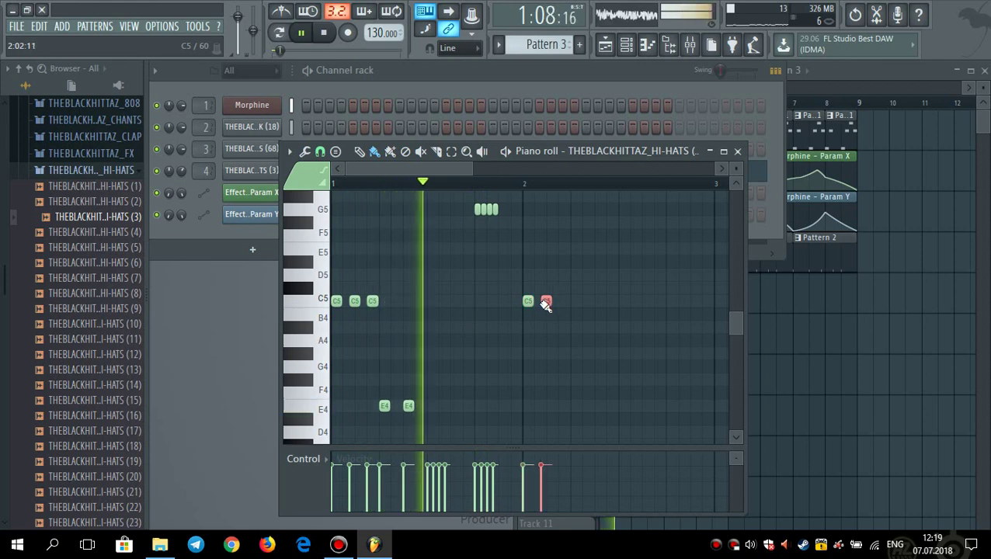
pyautogui.click(564, 301)
pyautogui.click(582, 302)
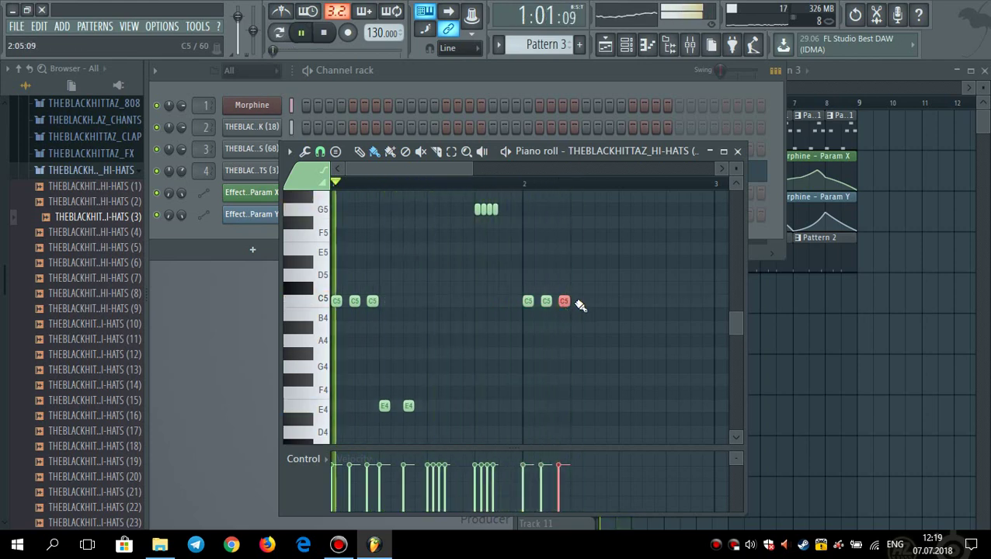
# Add three more C5 hi-hat notes in bar 2 and shift the last three half a step earlier, starting on step 5
pyautogui.moveTo(452, 170); pyautogui.dragTo(486, 170)
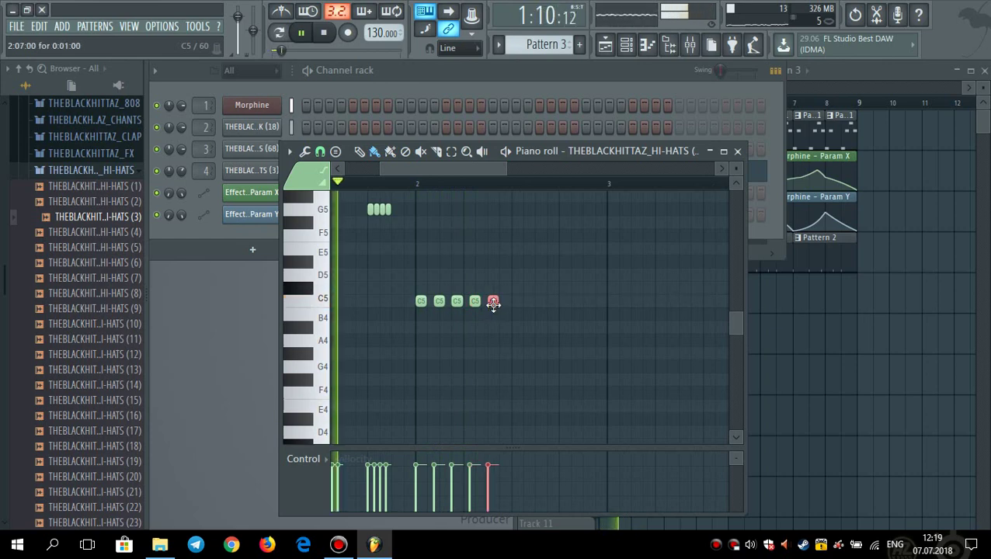
pyautogui.click(509, 304)
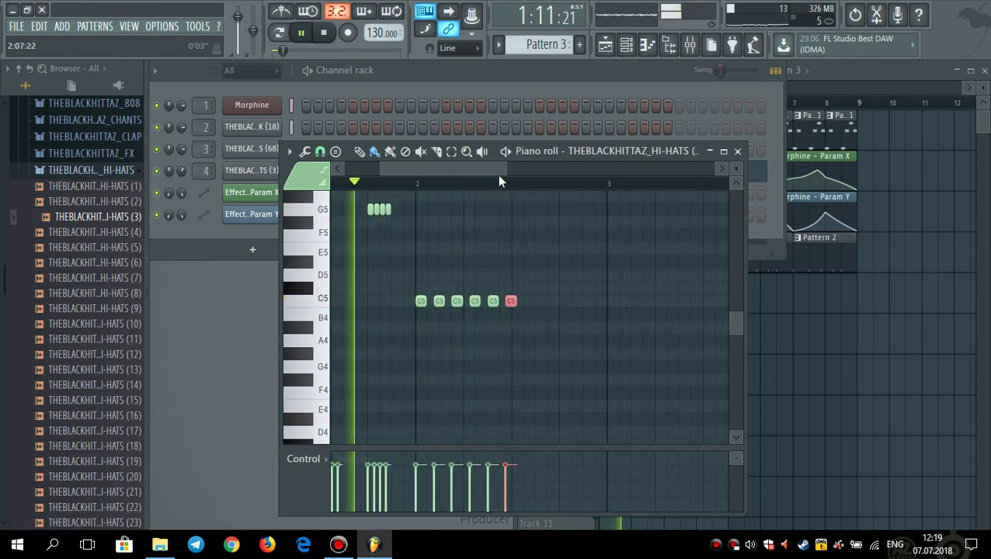
pyautogui.moveTo(507, 169); pyautogui.dragTo(460, 168)
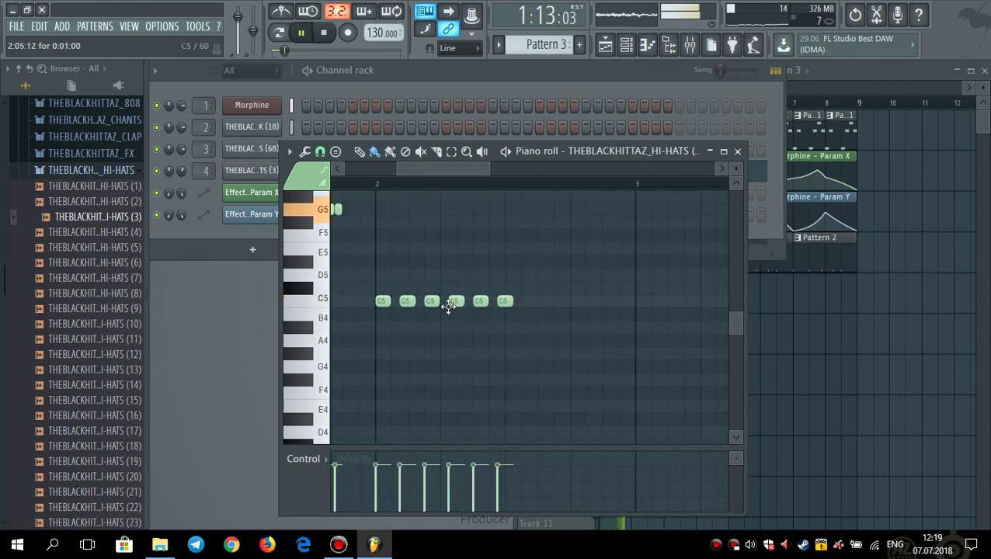
pyautogui.moveTo(449, 305); pyautogui.dragTo(440, 305)
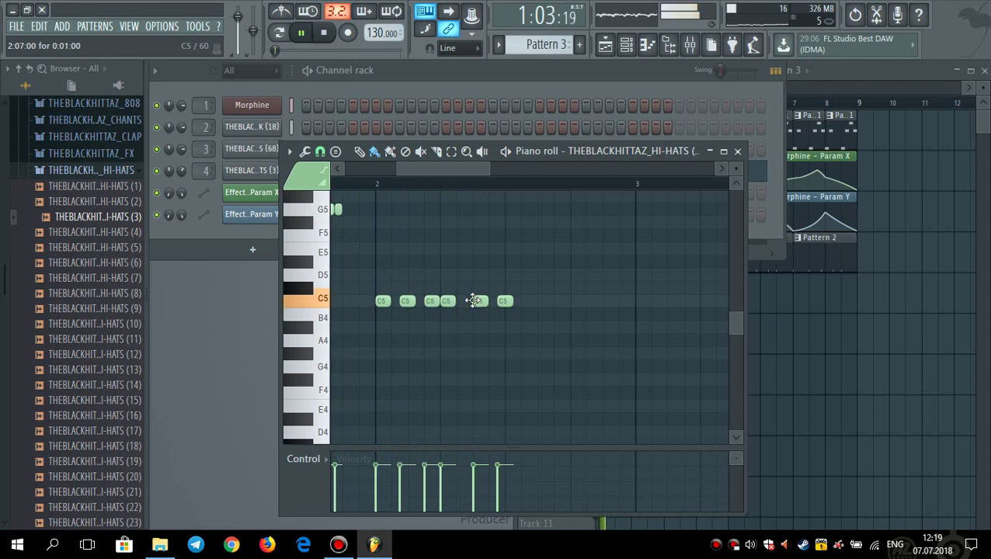
pyautogui.moveTo(506, 303); pyautogui.dragTo(499, 303)
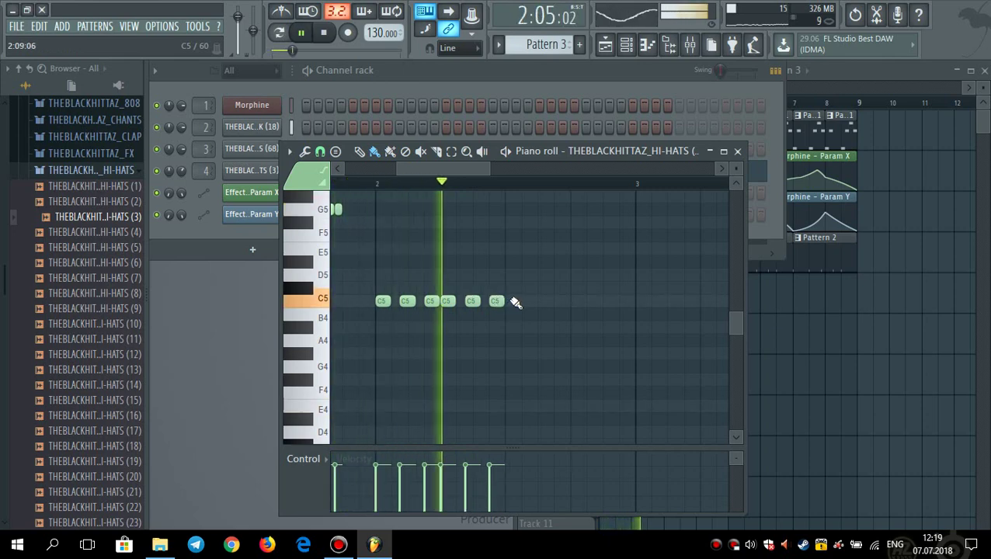
# Place an E5 hi-hat note on step 9 of bar 2 and shorten it to 0:00:06 as the start of a roll
pyautogui.moveTo(474, 171); pyautogui.dragTo(523, 170)
pyautogui.press('space')
pyautogui.scroll(2, 466, 280)
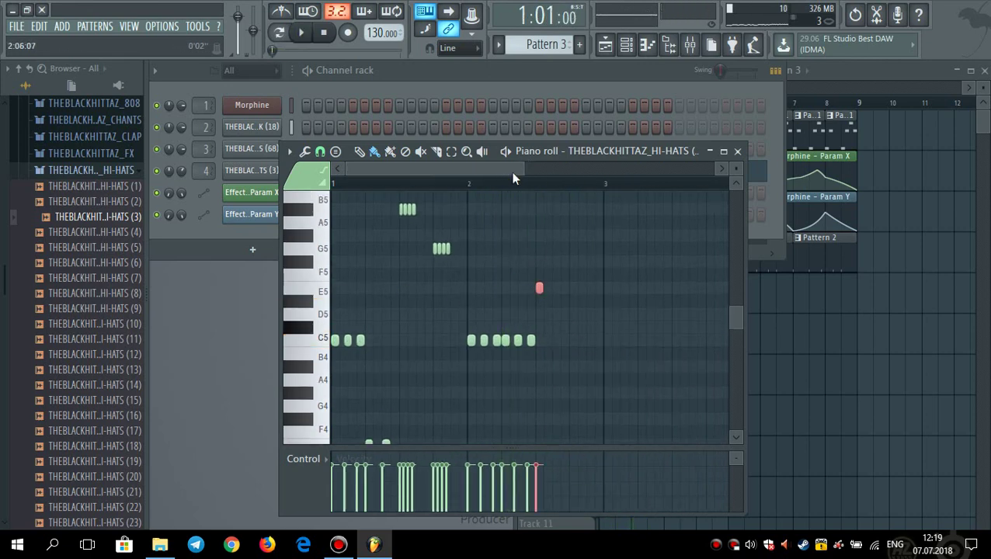
pyautogui.moveTo(522, 166); pyautogui.dragTo(380, 163)
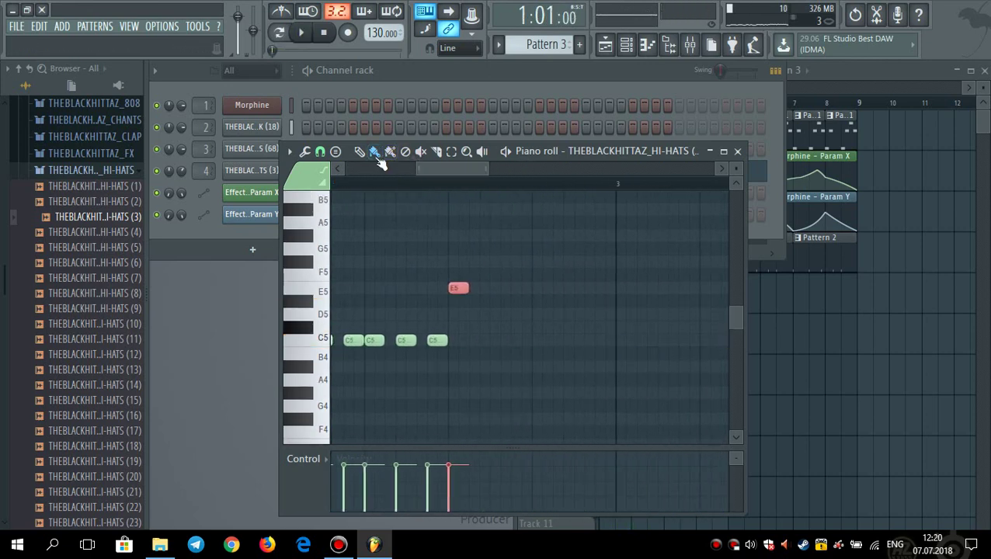
pyautogui.click(329, 156)
pyautogui.click(341, 249)
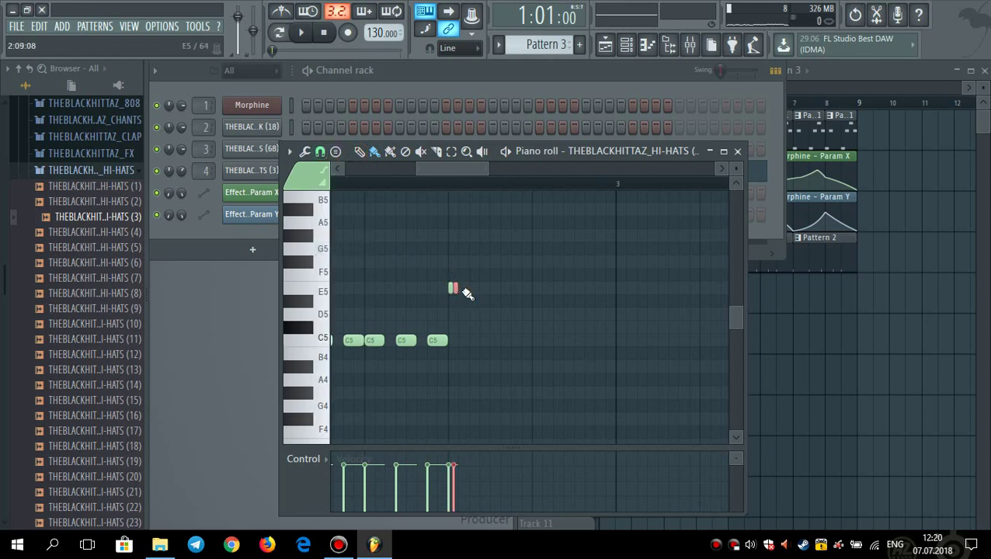
# Extend the E5 hi-hat roll in bar 2 to eight notes and play it back
pyautogui.press('space')
pyautogui.press('space')
pyautogui.press('space')
pyautogui.press('space')
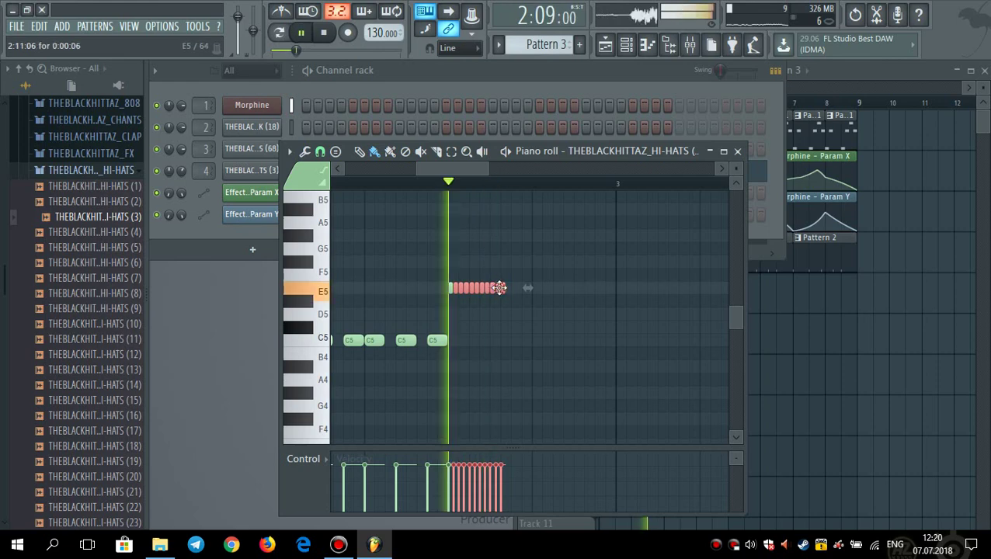
pyautogui.press('space')
pyautogui.press('space')
pyautogui.press('space')
pyautogui.press('space')
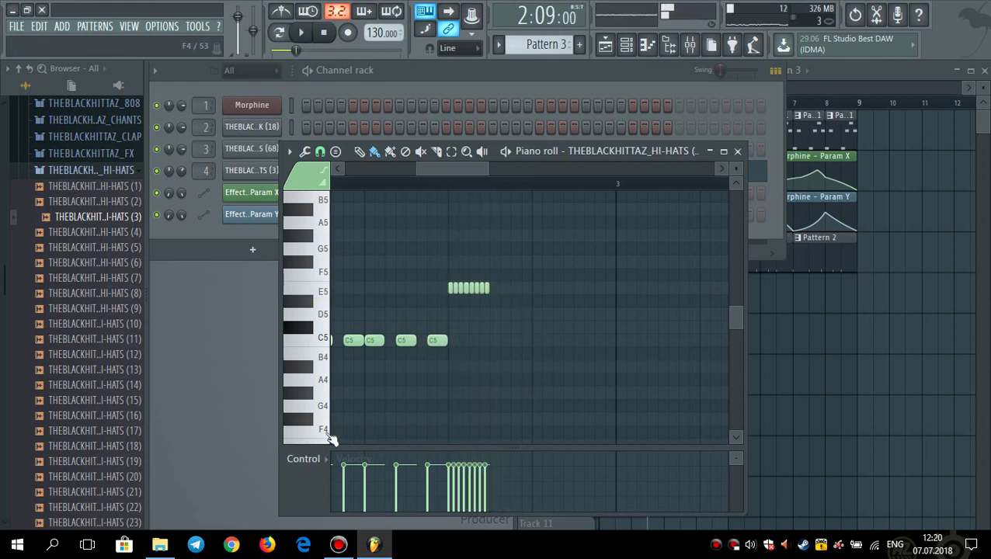
# Paint a C4 hi-hat roll from step 13 of bar 2, listen to it, and trim it to five notes
pyautogui.scroll(-3, 362, 413)
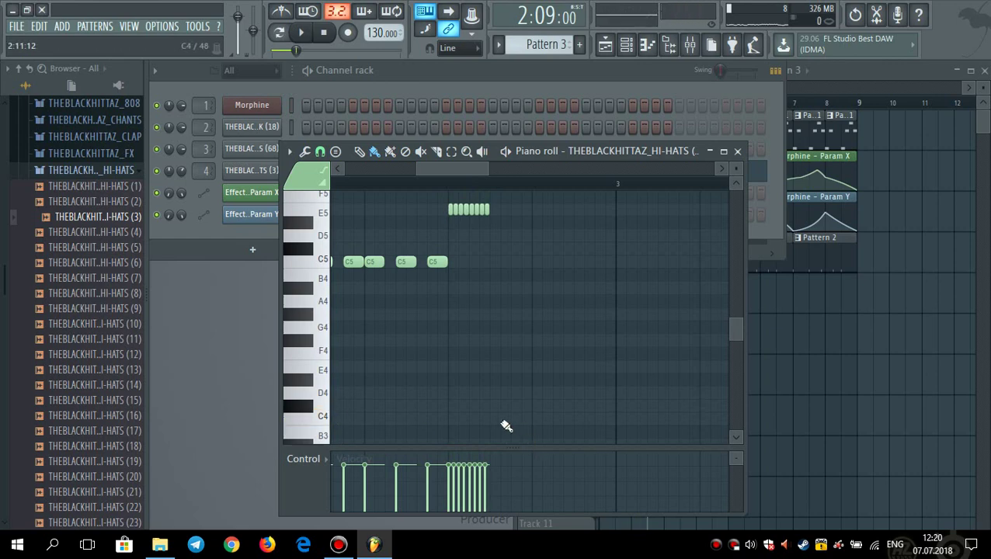
pyautogui.press('space')
pyautogui.press('space')
pyautogui.press('space')
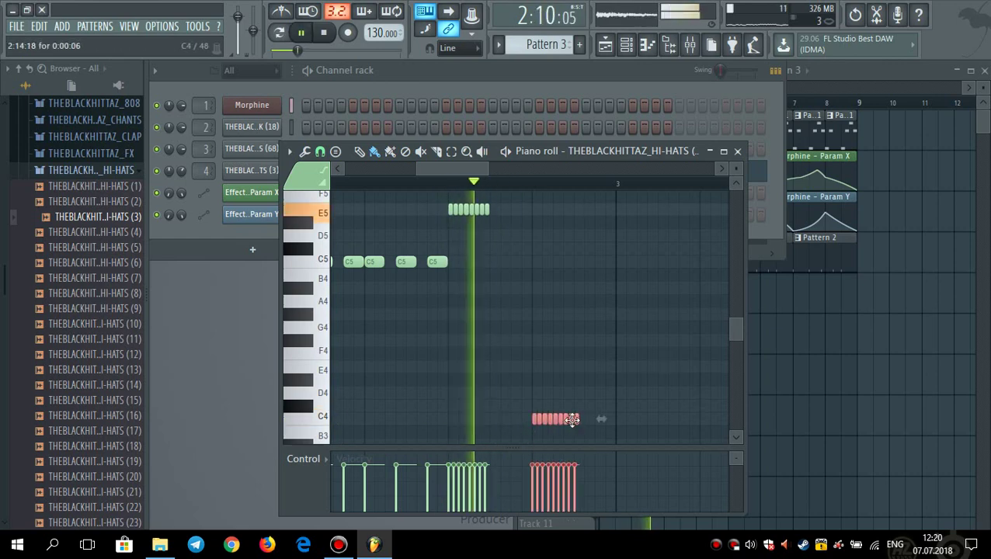
pyautogui.press('space')
pyautogui.press('space')
pyautogui.press('space')
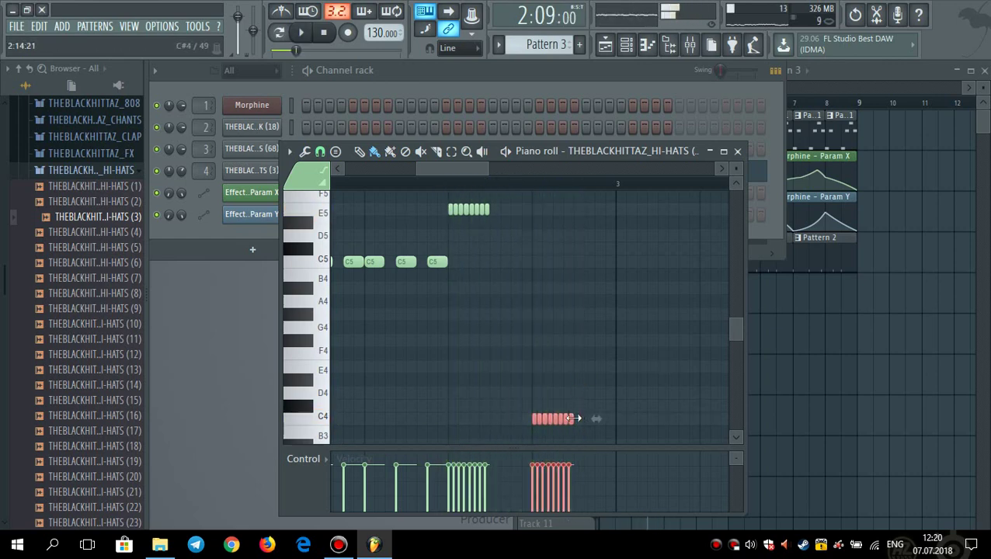
pyautogui.rightClick(570, 419)
pyautogui.rightClick(563, 419)
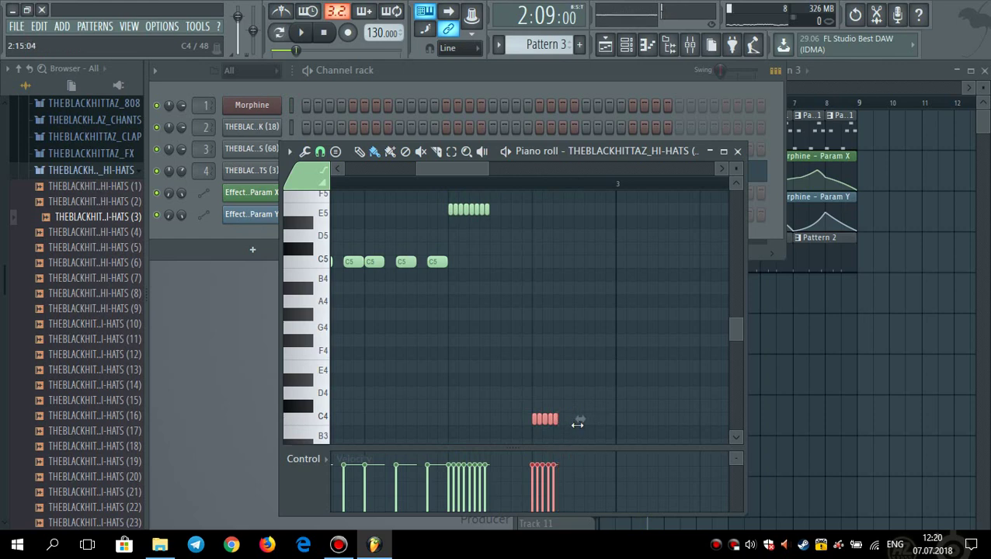
# Add a second C4 roll from step 15 of bar 2, trim both C4 rolls to four notes, and play them
pyautogui.click(581, 407)
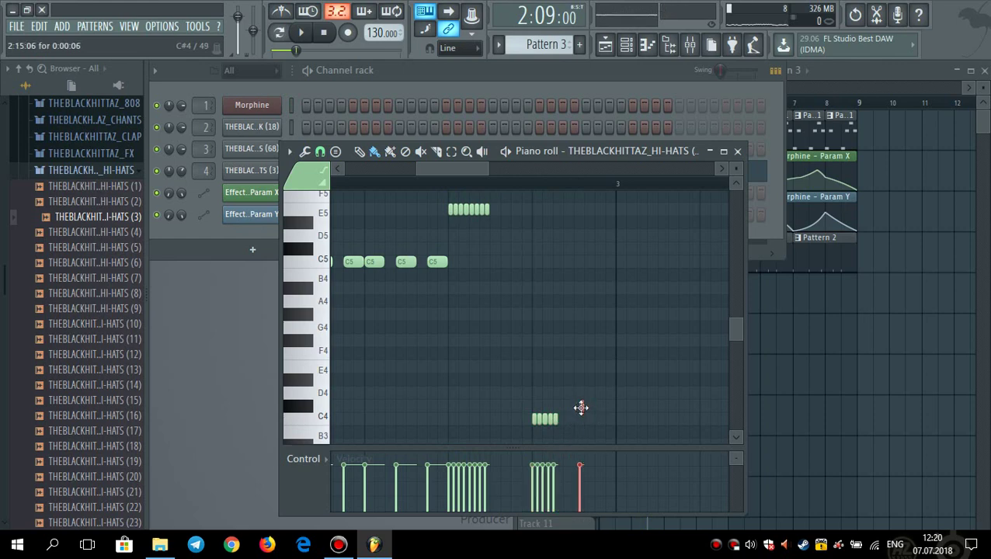
pyautogui.moveTo(577, 418); pyautogui.dragTo(597, 418)
pyautogui.press('space')
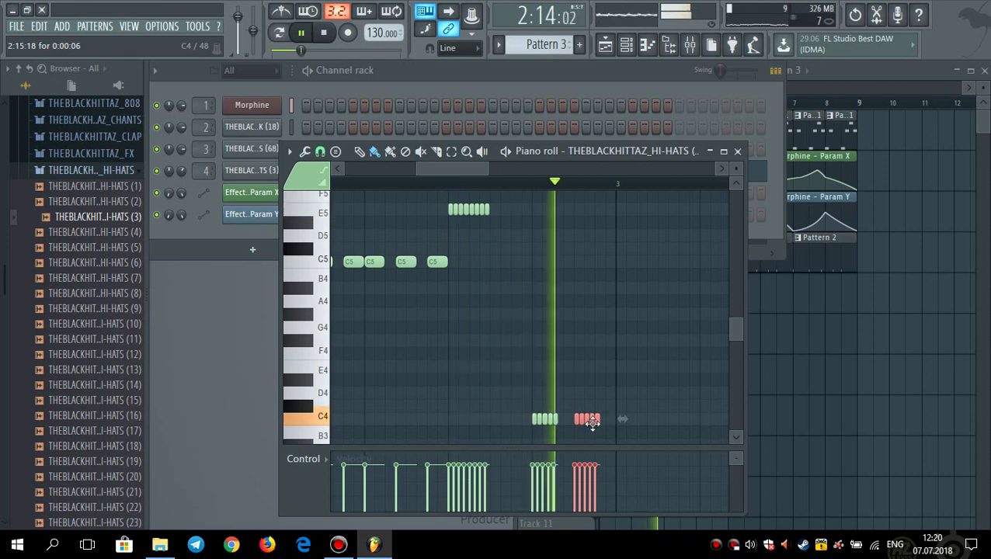
pyautogui.press('space')
pyautogui.rightClick(555, 419)
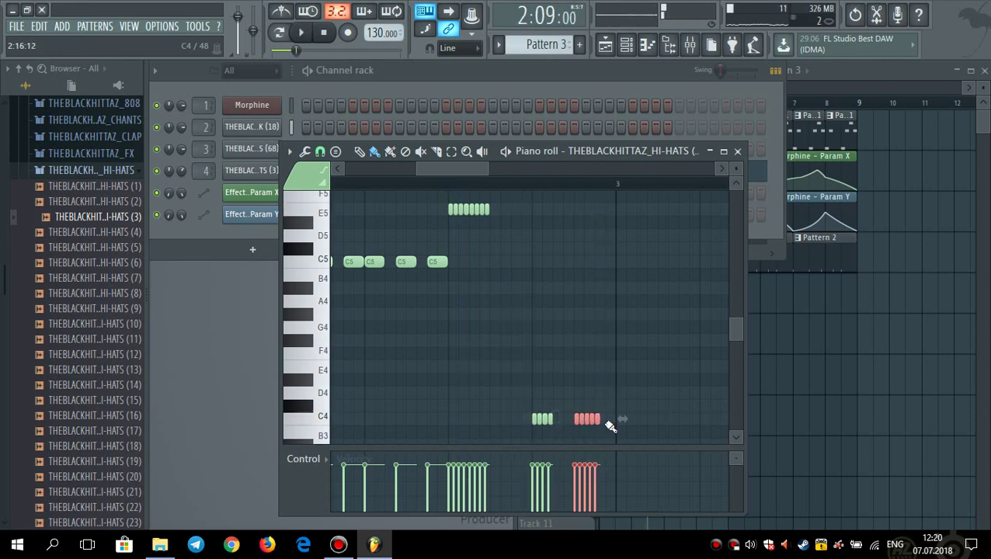
pyautogui.press('space')
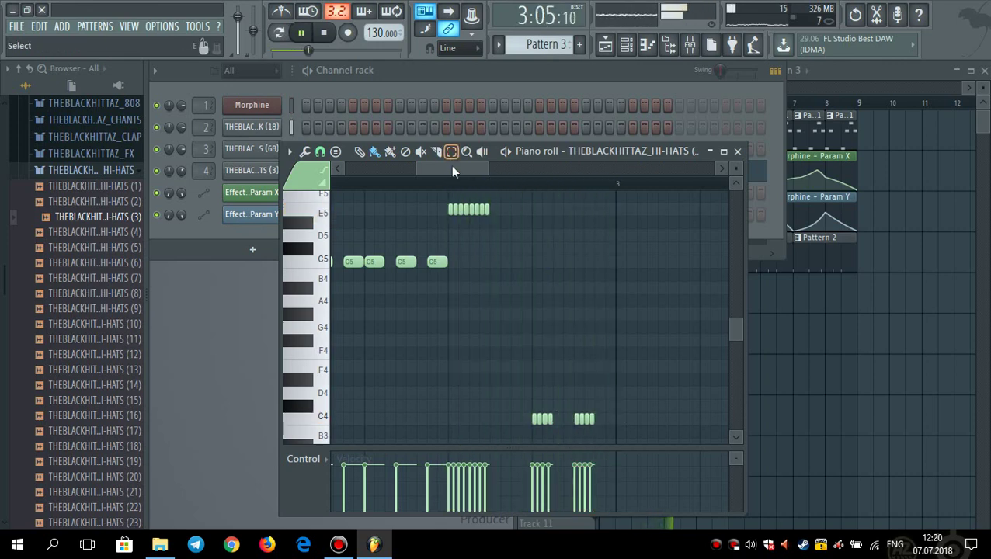
pyautogui.press('space')
# Place four Pattern 3 clips back to back on Track 5 of the playlist, filling bars 1 to 8
pyautogui.click(743, 292)
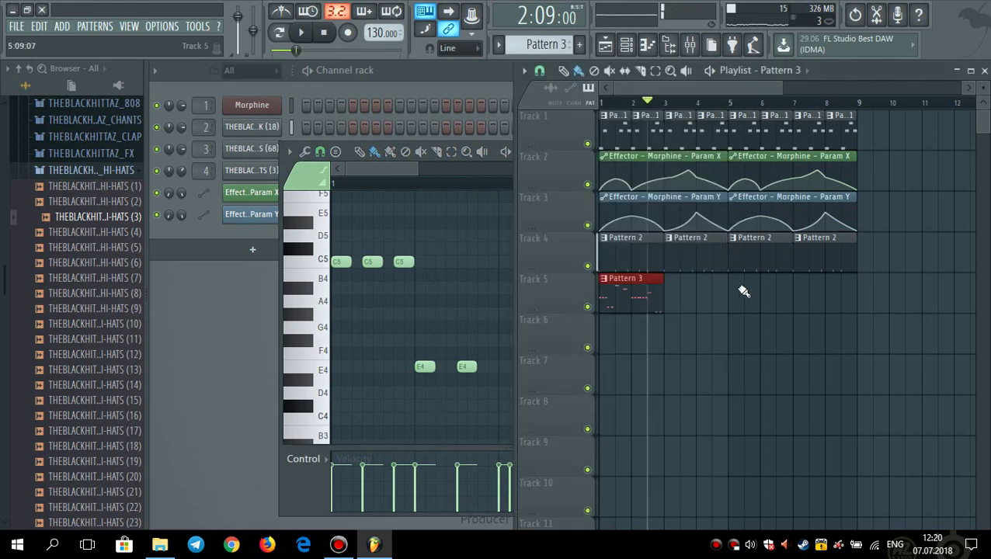
pyautogui.click(679, 302)
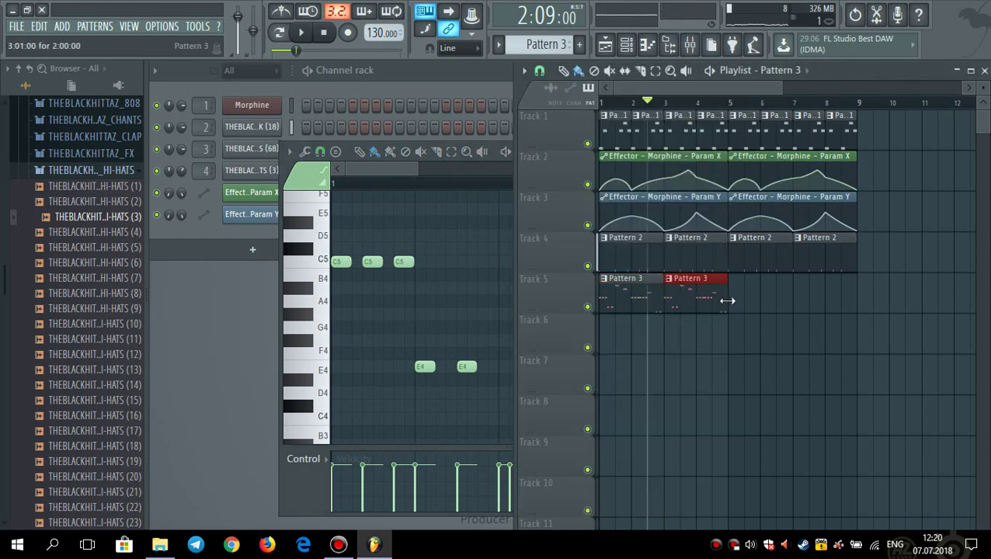
pyautogui.moveTo(735, 302); pyautogui.dragTo(802, 299)
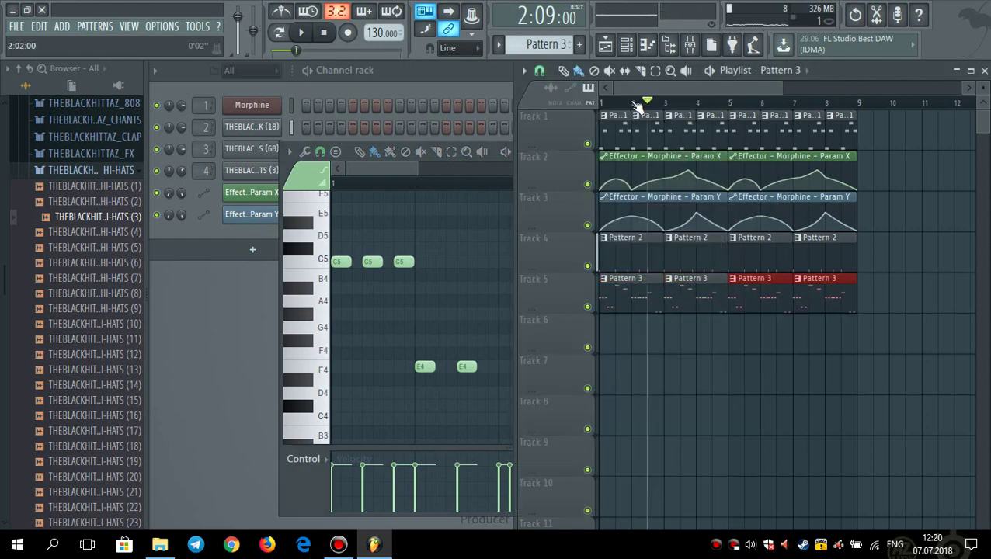
# Play the song from bar 1, close the hi-hat piano roll, and bring the channel rack forward
pyautogui.moveTo(639, 104); pyautogui.dragTo(600, 104)
pyautogui.press('space')
pyautogui.moveTo(416, 167); pyautogui.dragTo(507, 166)
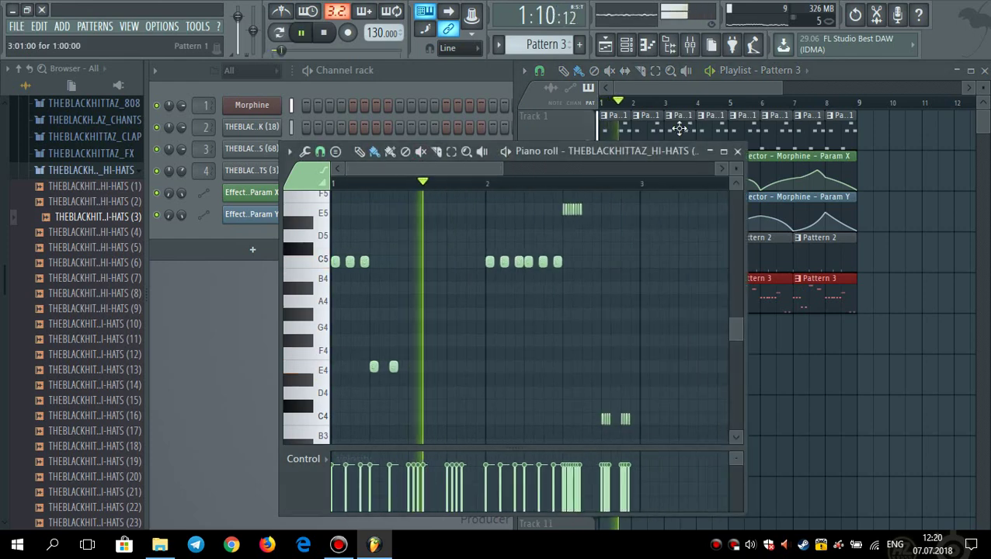
pyautogui.click(739, 153)
pyautogui.click(408, 74)
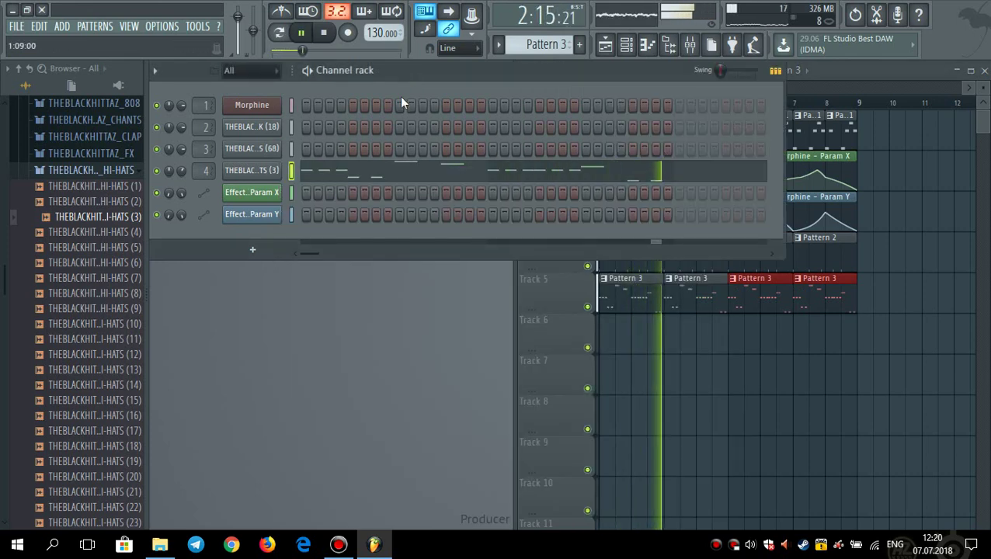
# Browse to the THEBLACKHITTAZ_808 folder and load the sample THEBLACKHITTAZ_808 (4)_2 as a new channel
pyautogui.click(86, 170)
pyautogui.click(86, 264)
pyautogui.click(89, 286)
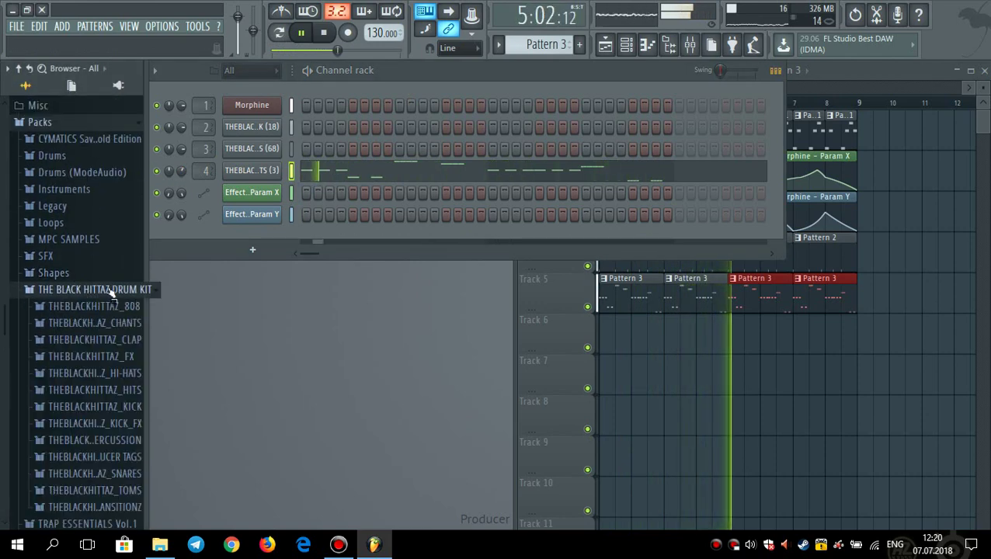
pyautogui.click(103, 139)
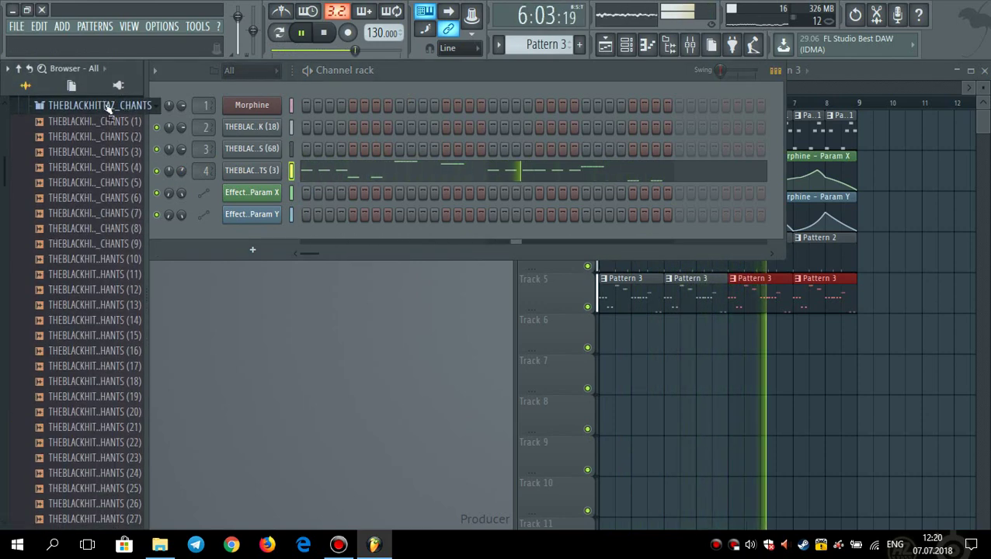
pyautogui.click(102, 105)
pyautogui.scroll(3, 100, 148)
pyautogui.click(97, 190)
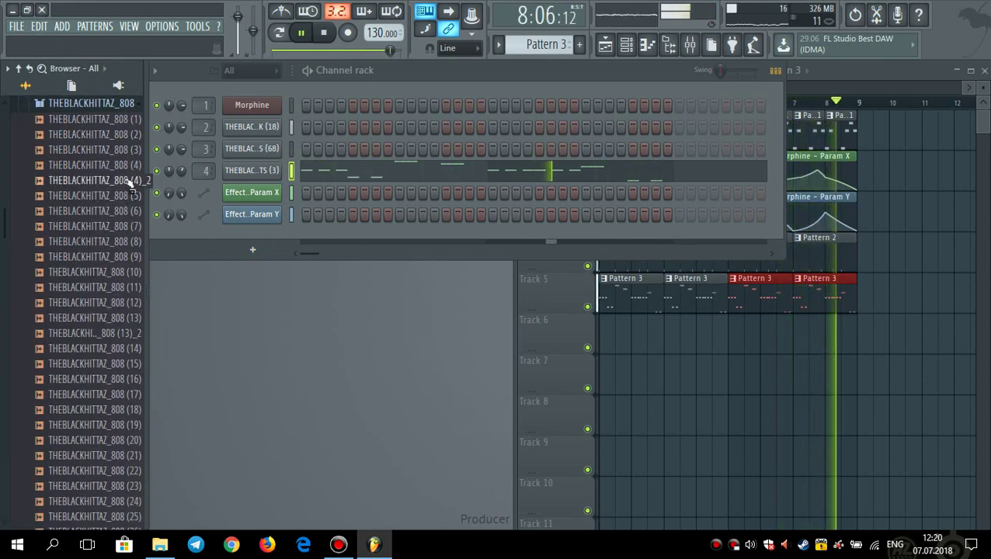
pyautogui.moveTo(130, 180); pyautogui.dragTo(225, 233)
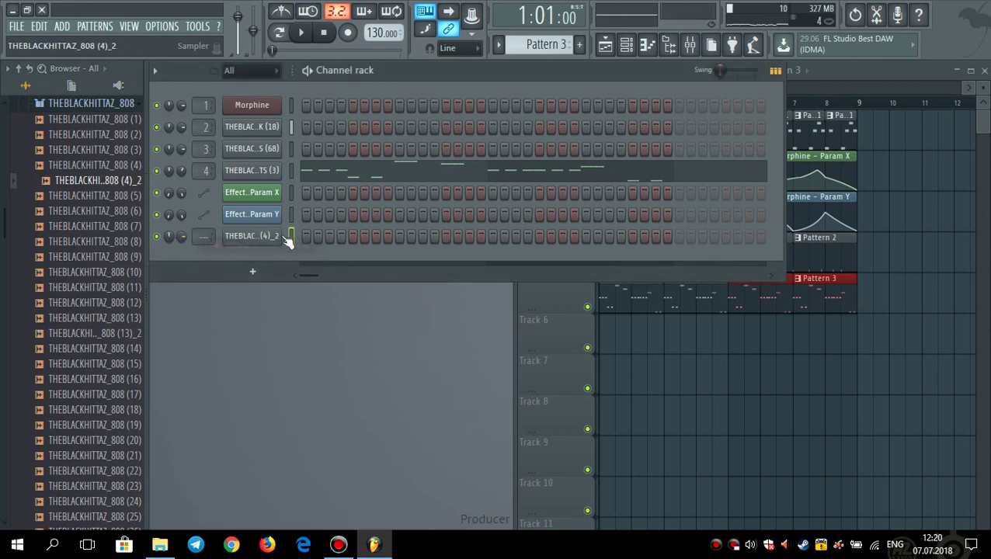
# Create Pattern 4 with its default name and open the piano roll of the 808 (4)_2 channel
pyautogui.click(579, 45)
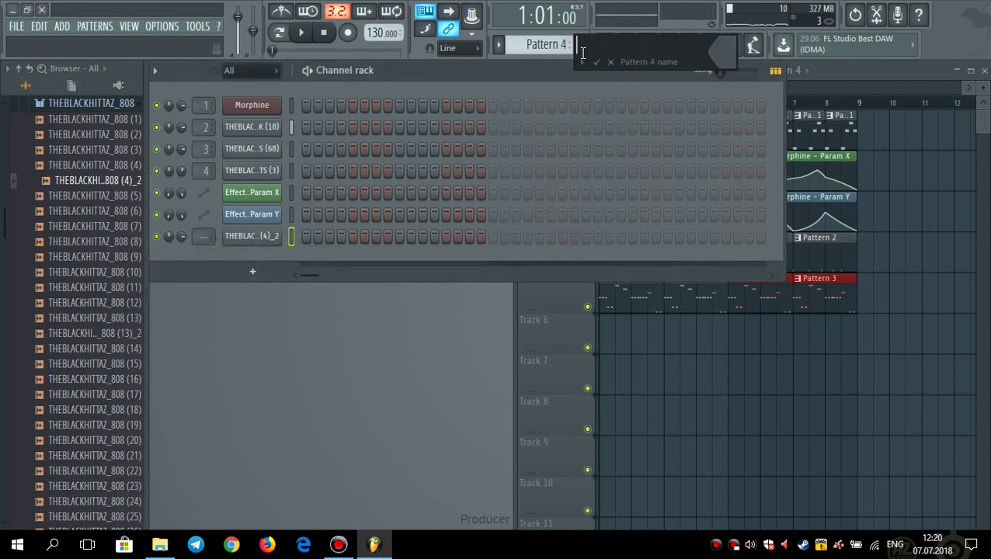
pyautogui.press('Return')
pyautogui.rightClick(285, 233)
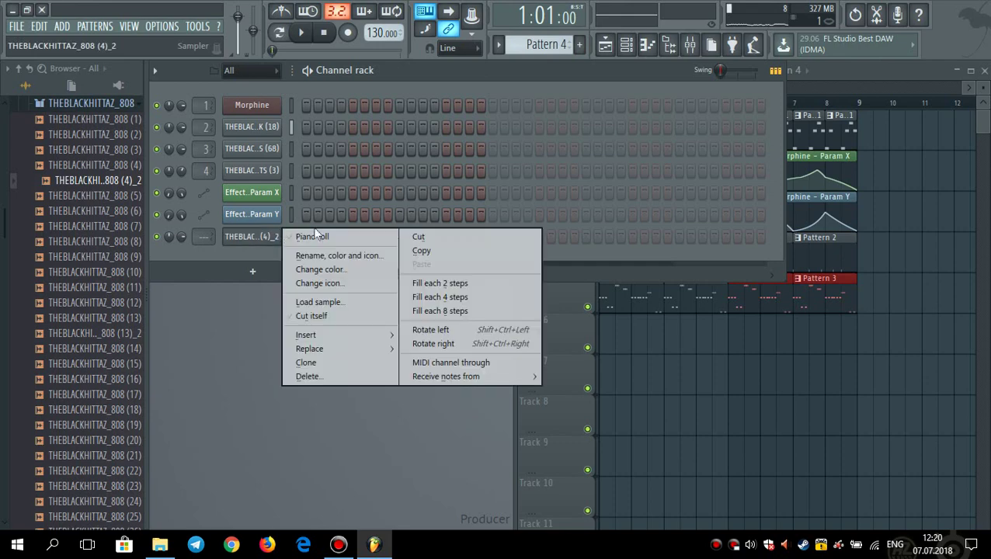
pyautogui.click(306, 236)
pyautogui.scroll(3, 380, 303)
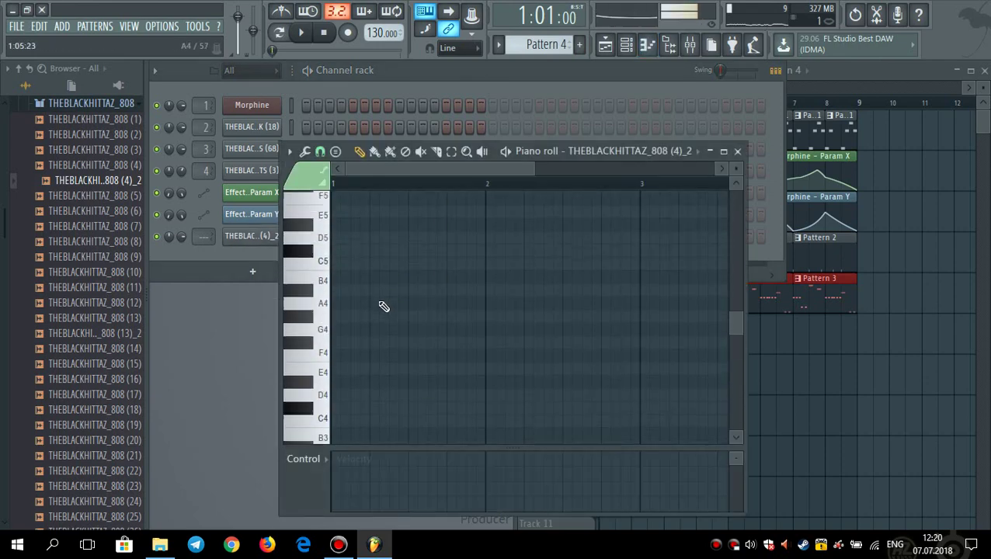
# Audition 808 pitches on the piano keys and draw an F#5 note from the start of bar 1, 0:15:18 long
pyautogui.click(325, 239)
pyautogui.press('space')
pyautogui.press('space')
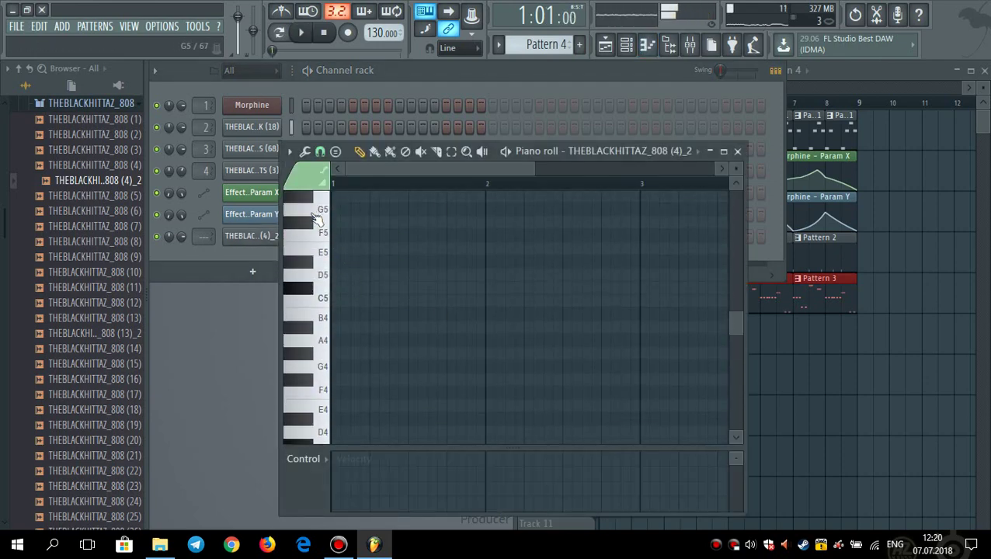
pyautogui.scroll(2, 325, 279)
pyautogui.click(314, 262)
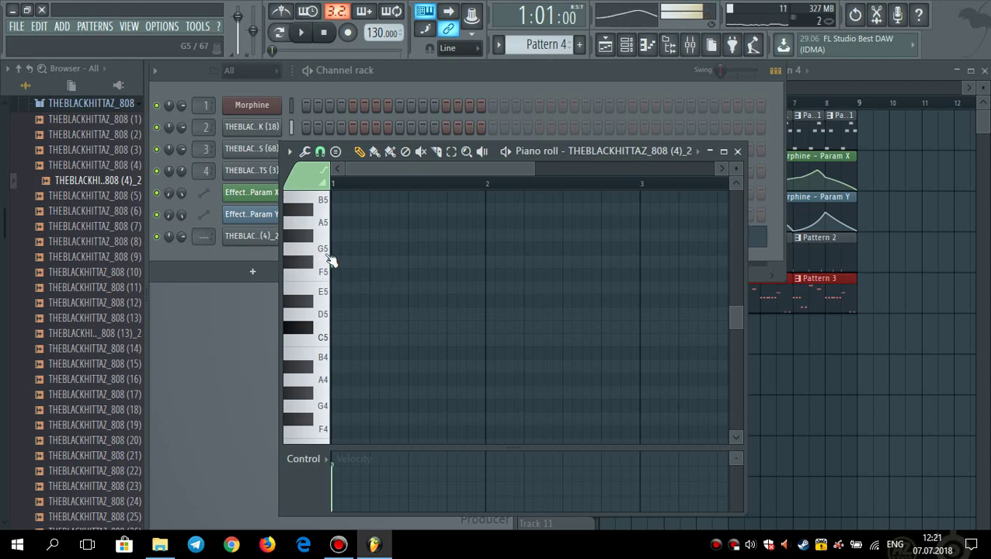
pyautogui.moveTo(334, 260); pyautogui.dragTo(480, 256)
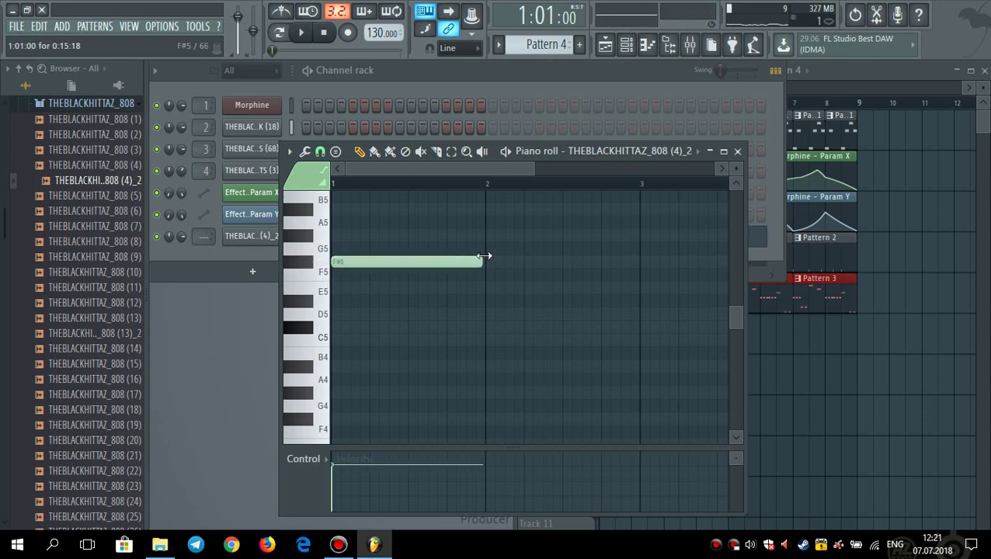
# Open the 808 (4)_2 channel settings and try lower root notes, including A4, for the sample
pyautogui.moveTo(531, 165); pyautogui.dragTo(361, 177)
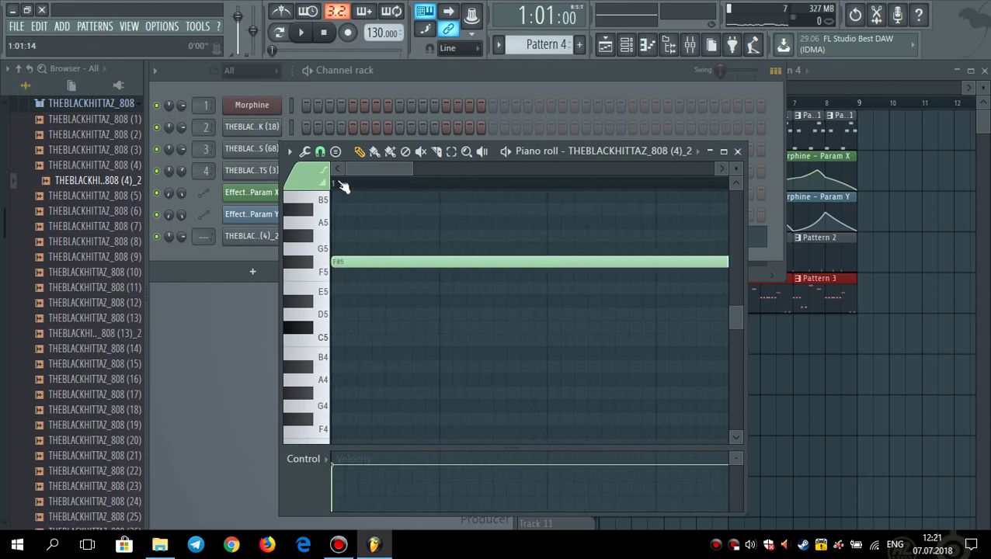
pyautogui.click(257, 171)
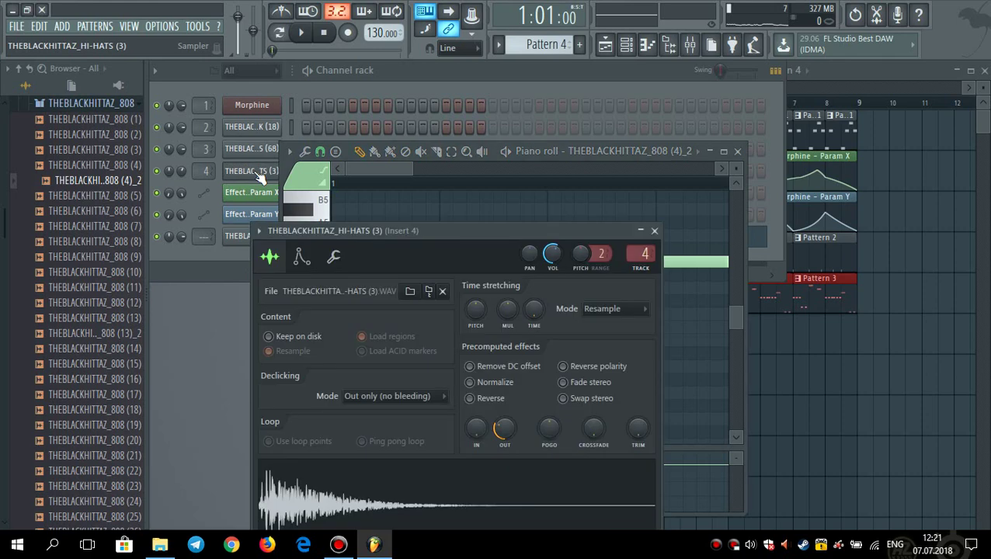
pyautogui.click(259, 172)
pyautogui.click(259, 236)
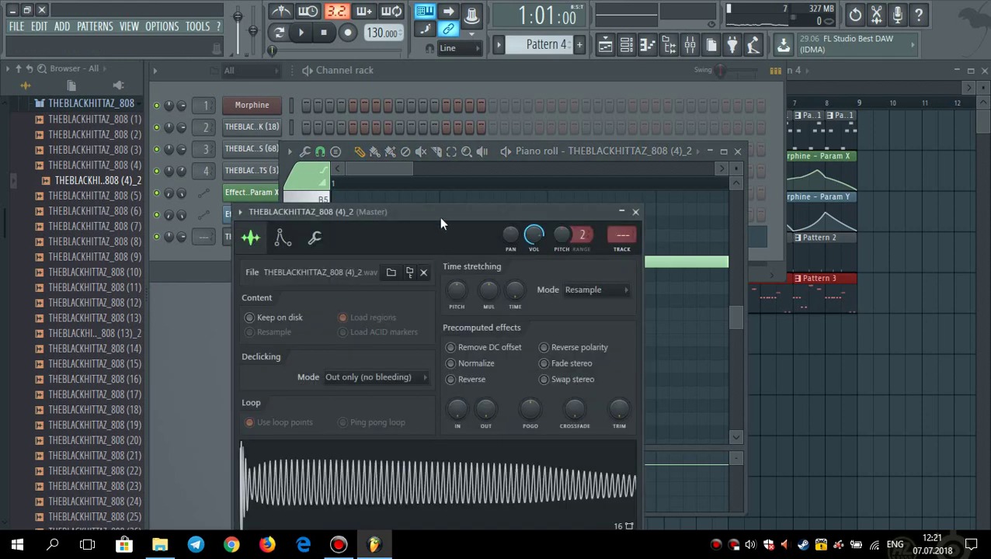
pyautogui.moveTo(439, 217); pyautogui.dragTo(465, 124)
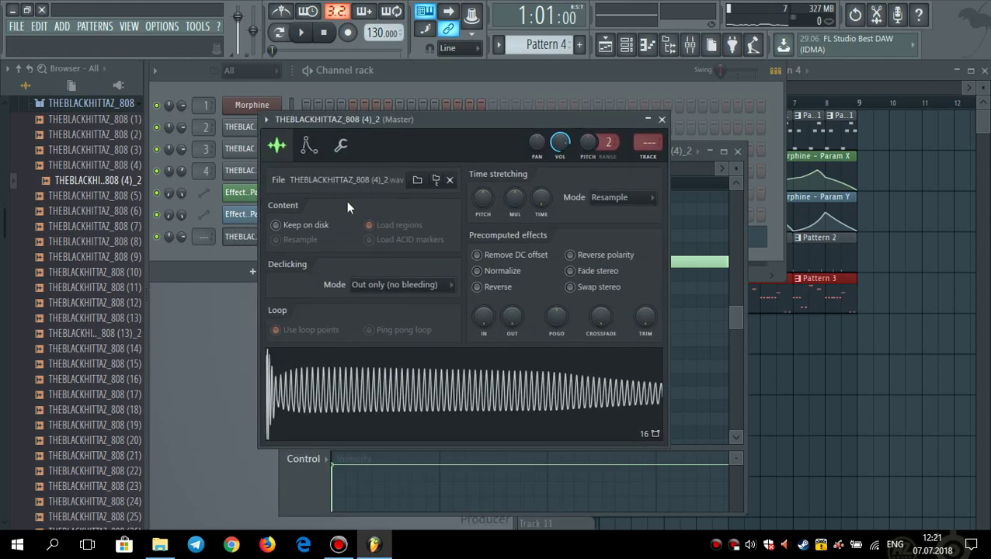
pyautogui.click(310, 145)
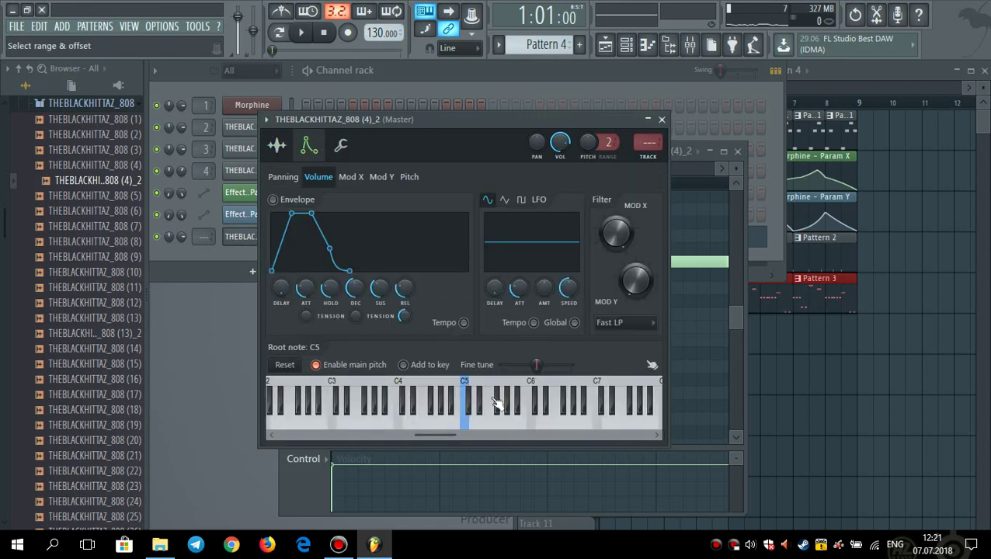
pyautogui.rightClick(447, 427)
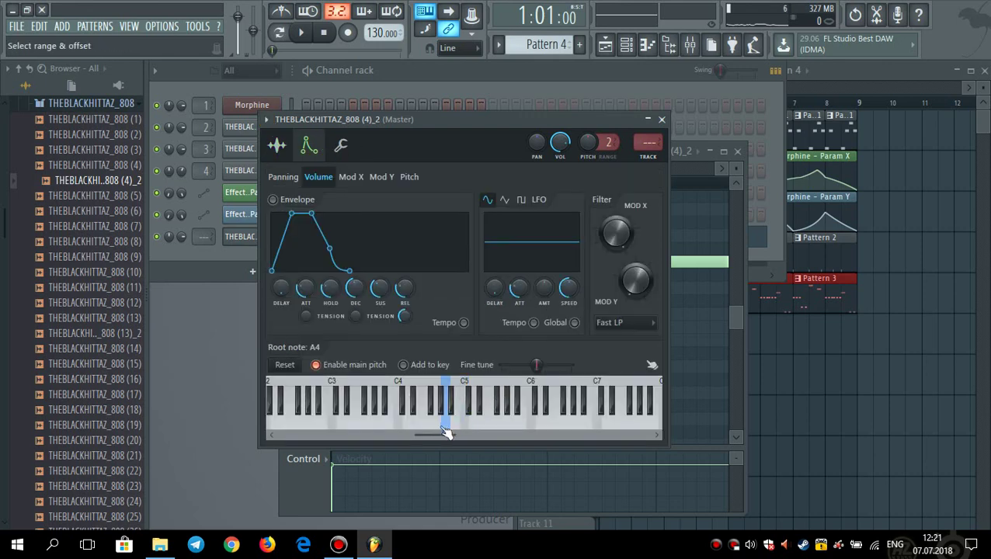
pyautogui.rightClick(436, 427)
pyautogui.rightClick(451, 414)
pyautogui.click(662, 120)
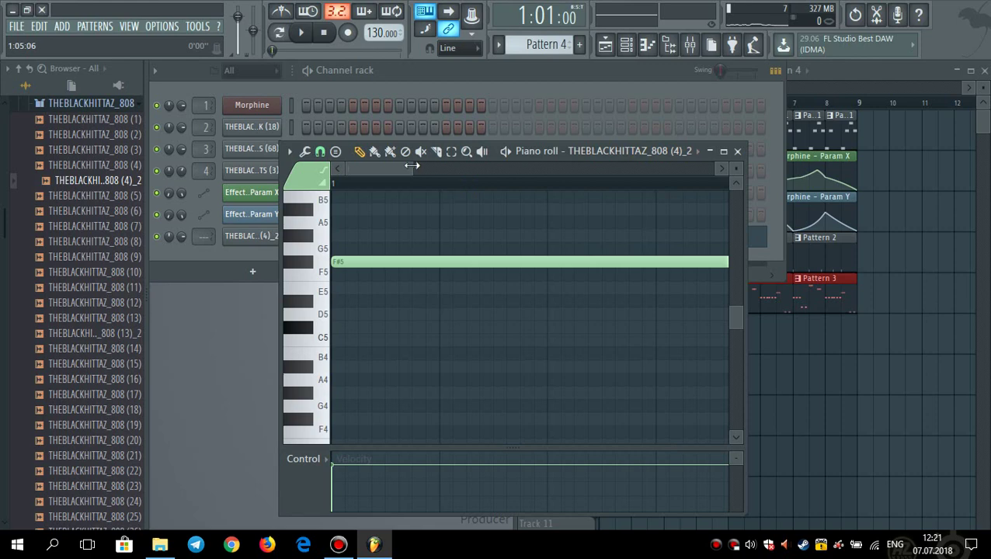
# Play the song briefly and place Pattern 4 at bar 1 of Track 6 in the playlist
pyautogui.moveTo(412, 165); pyautogui.dragTo(438, 168)
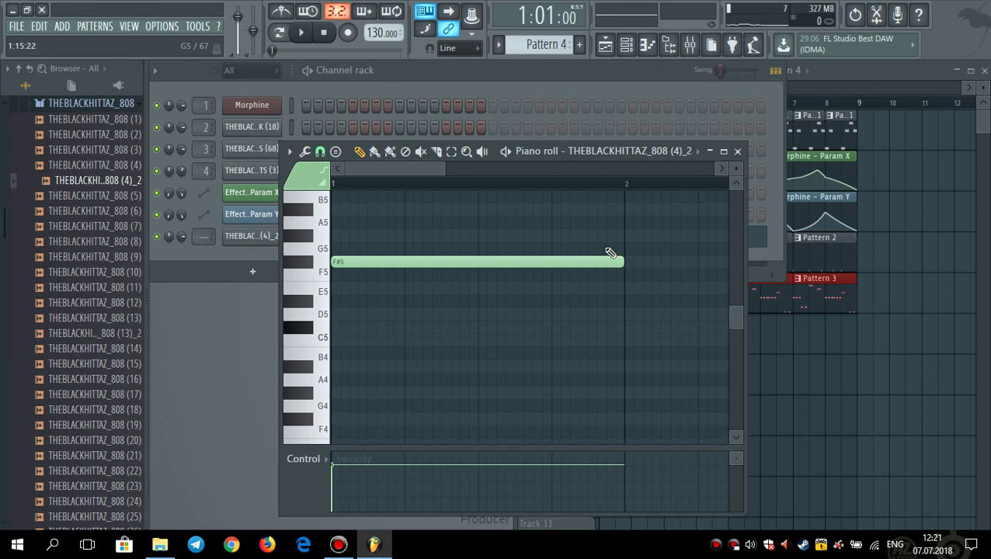
pyautogui.press('space')
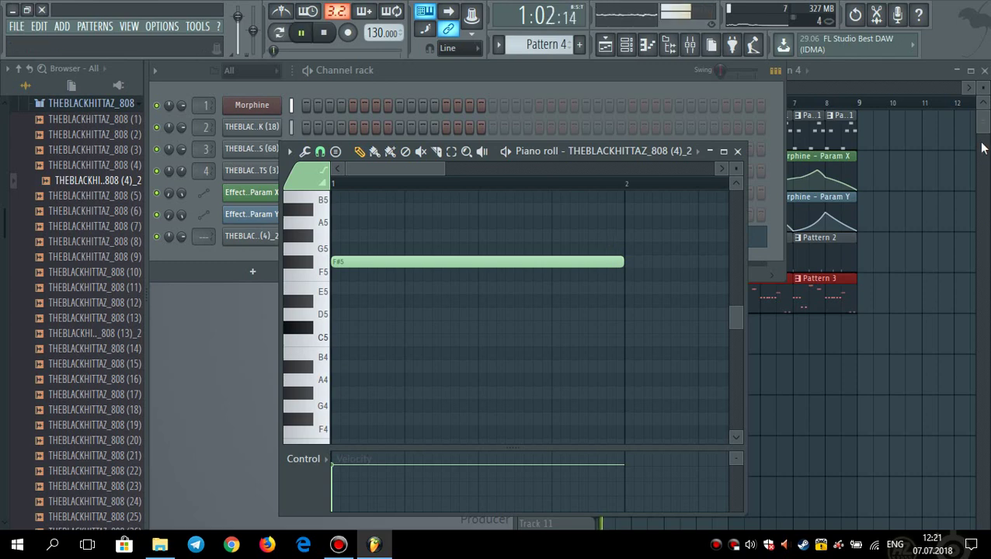
pyautogui.press('space')
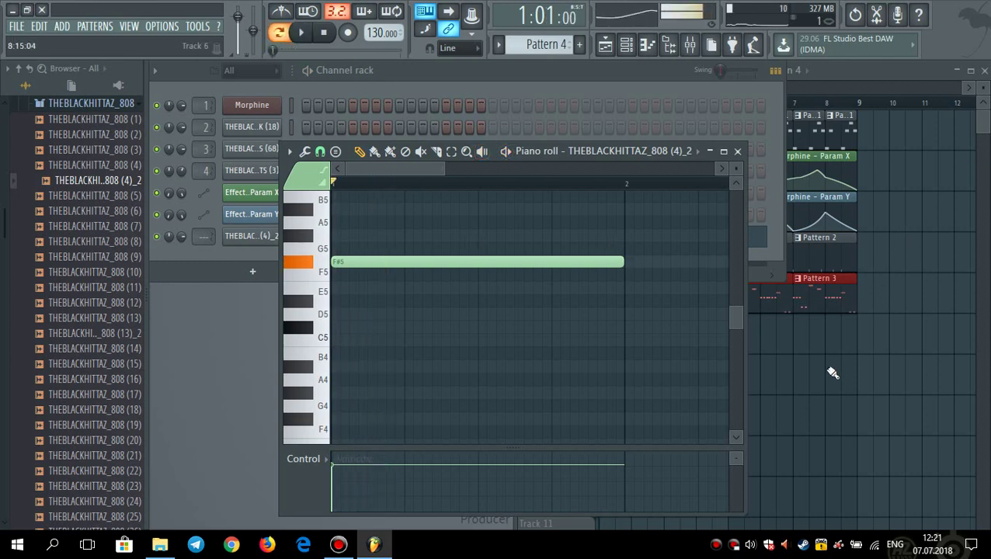
pyautogui.moveTo(832, 372); pyautogui.dragTo(588, 330)
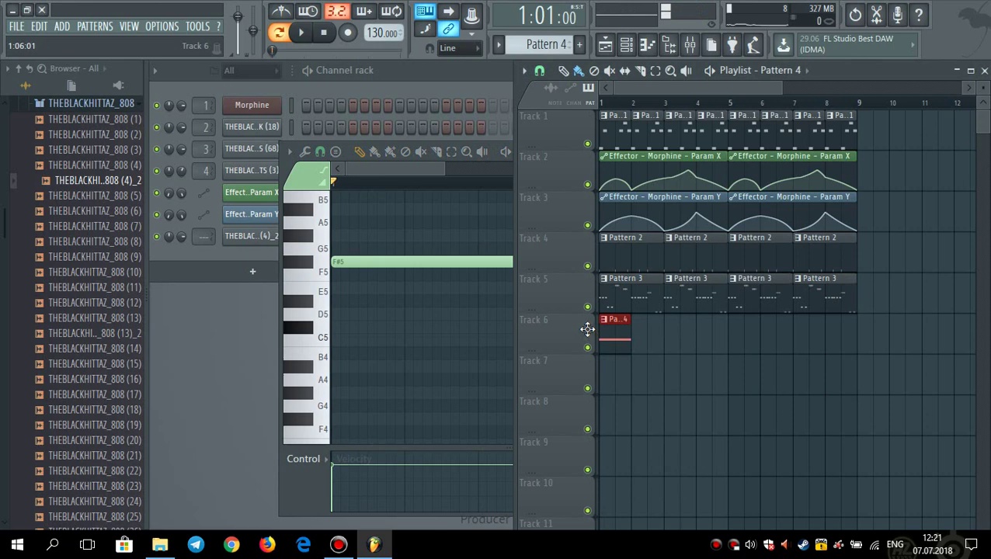
# Enable the volume envelope of the 808 (4)_2 channel and audition the sound on C5
pyautogui.click(237, 252)
pyautogui.click(226, 250)
pyautogui.click(250, 237)
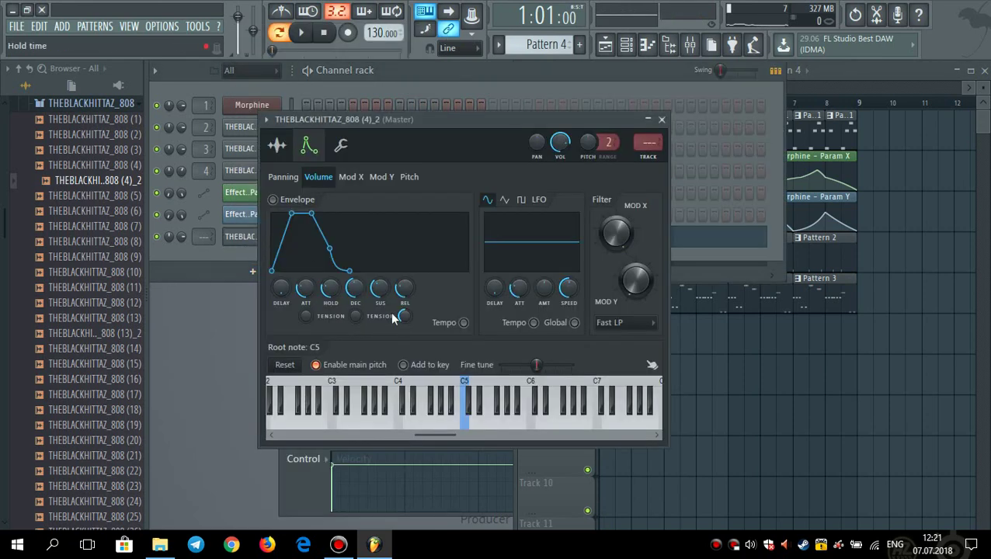
pyautogui.press('q')
pyautogui.press('q')
pyautogui.press('q')
pyautogui.press('q')
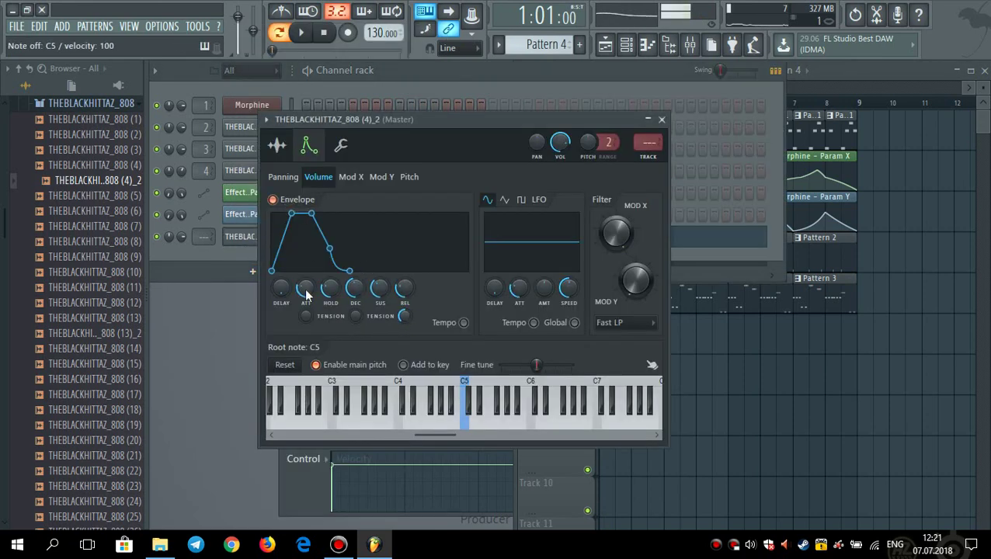
# Shorten the volume envelope's attack, decay and release, lengthen its hold, audition C5 repeatedly, and close the 808 channel settings
pyautogui.moveTo(306, 290); pyautogui.dragTo(400, 295)
pyautogui.press('q')
pyautogui.press('q')
pyautogui.press('q')
pyautogui.press('q')
pyautogui.press('q')
pyautogui.press('q')
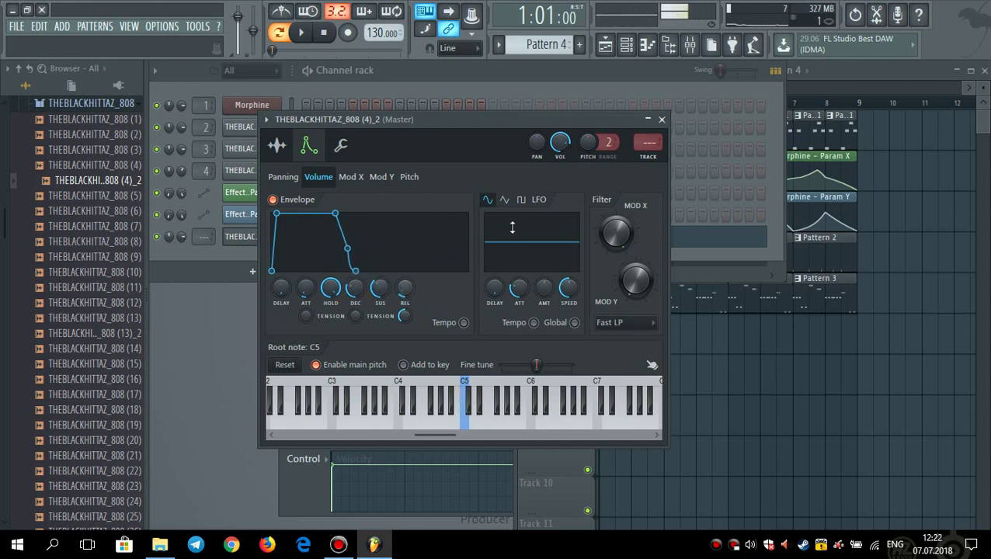
pyautogui.click(662, 119)
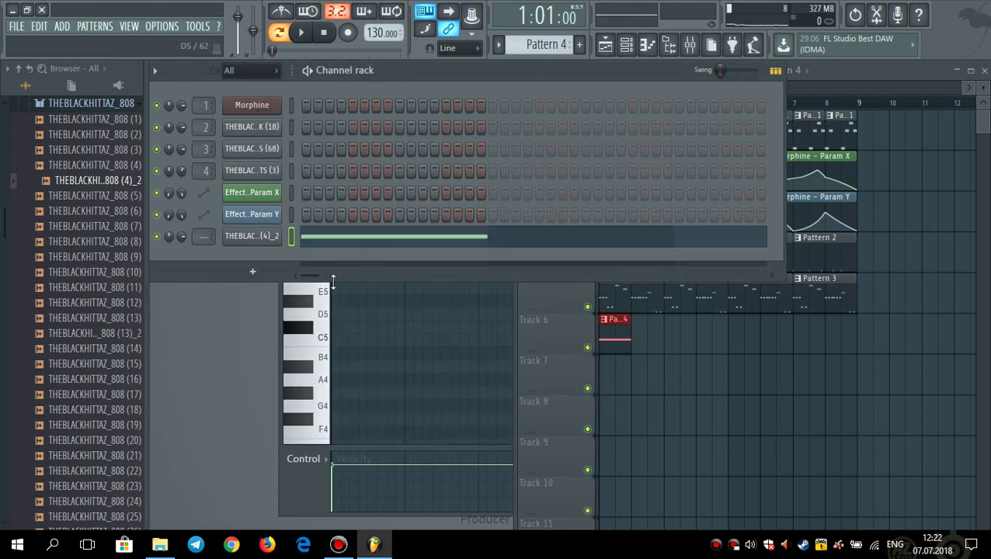
# Review the 808 channel's panning, volume envelope and sample settings, and audition the samples THEBLACKHITTAZ_808 (4)_2 and (4)
pyautogui.click(269, 237)
pyautogui.click(285, 179)
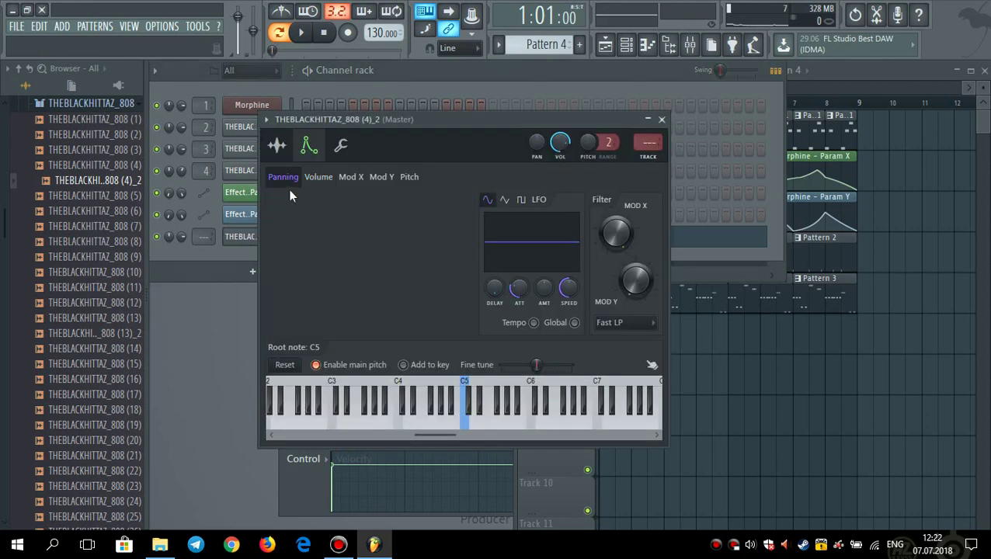
pyautogui.click(317, 178)
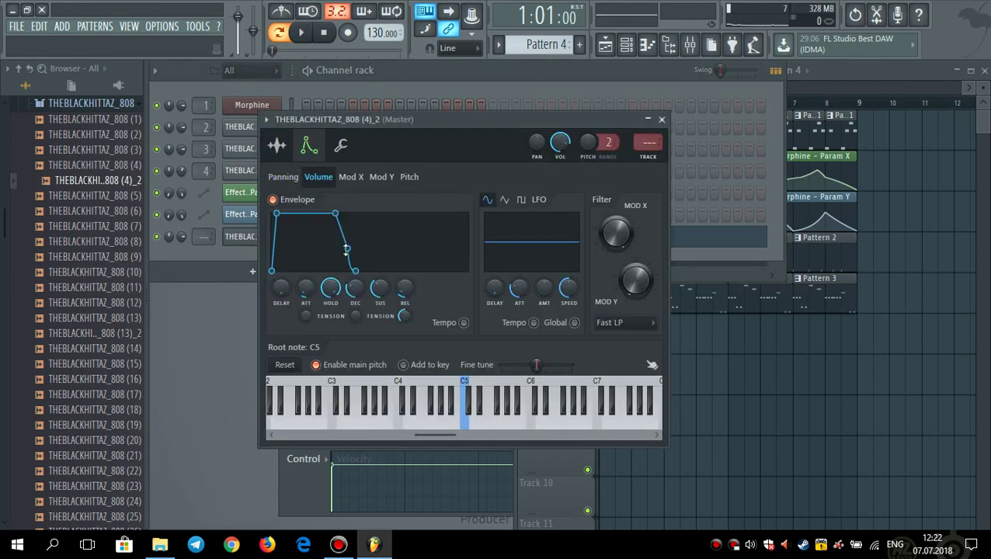
pyautogui.click(278, 147)
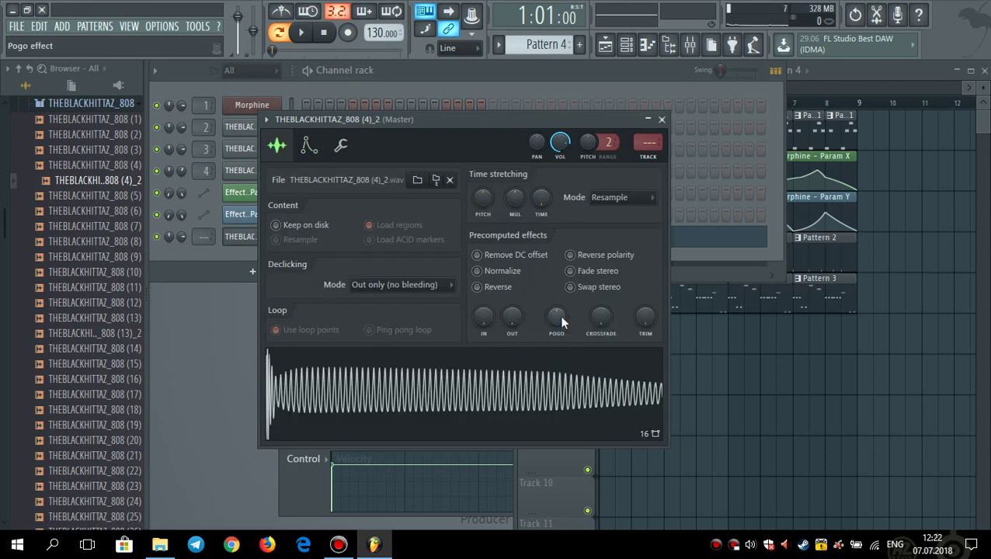
pyautogui.click(308, 146)
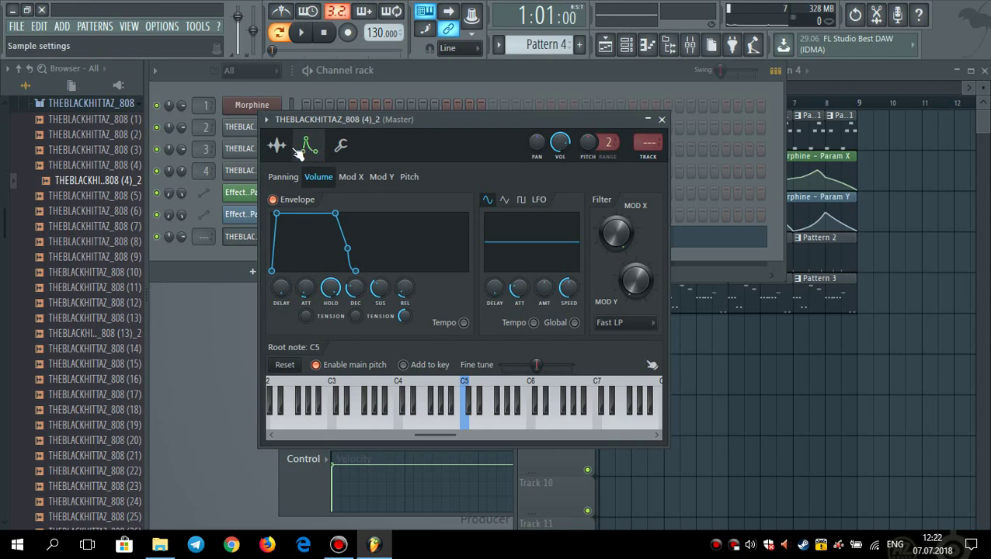
pyautogui.click(279, 148)
pyautogui.click(308, 146)
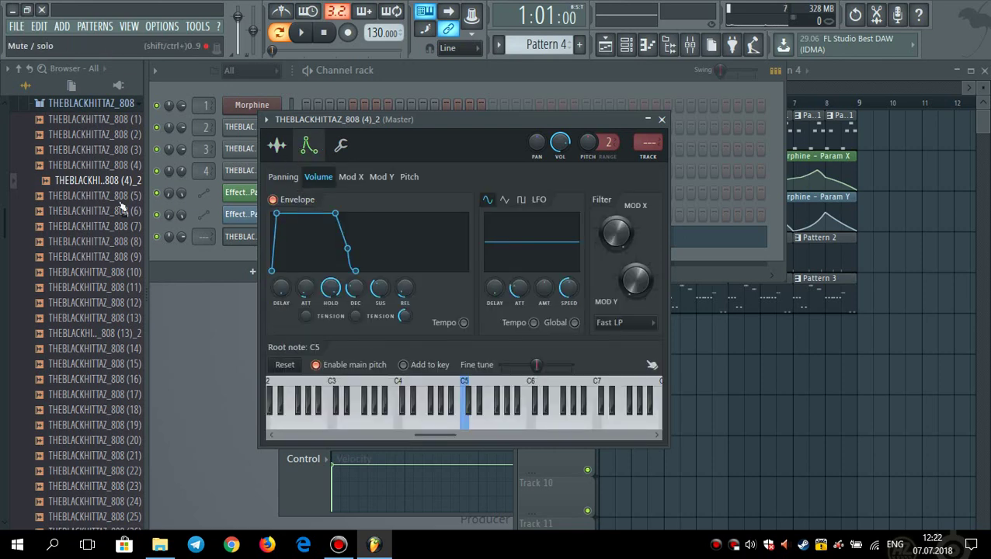
pyautogui.click(109, 182)
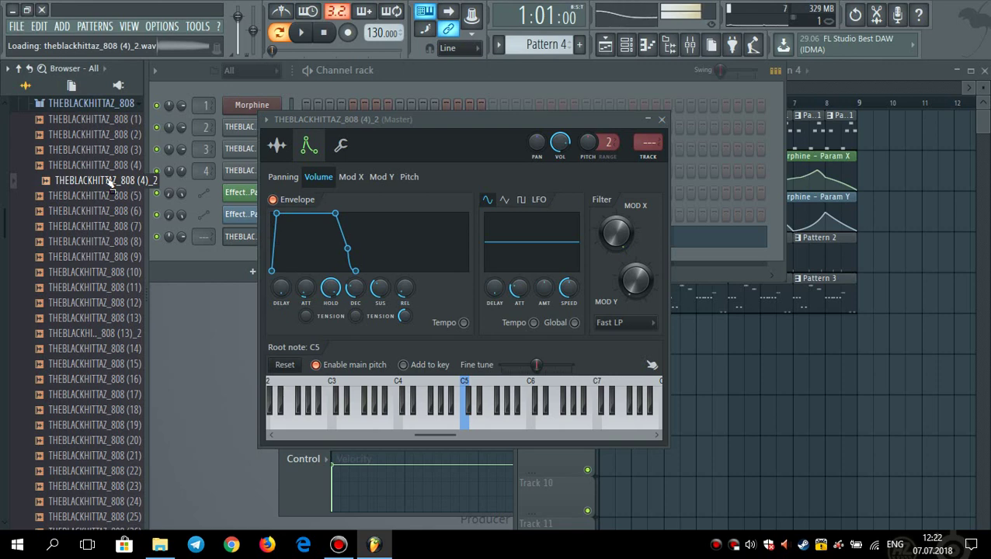
pyautogui.click(116, 166)
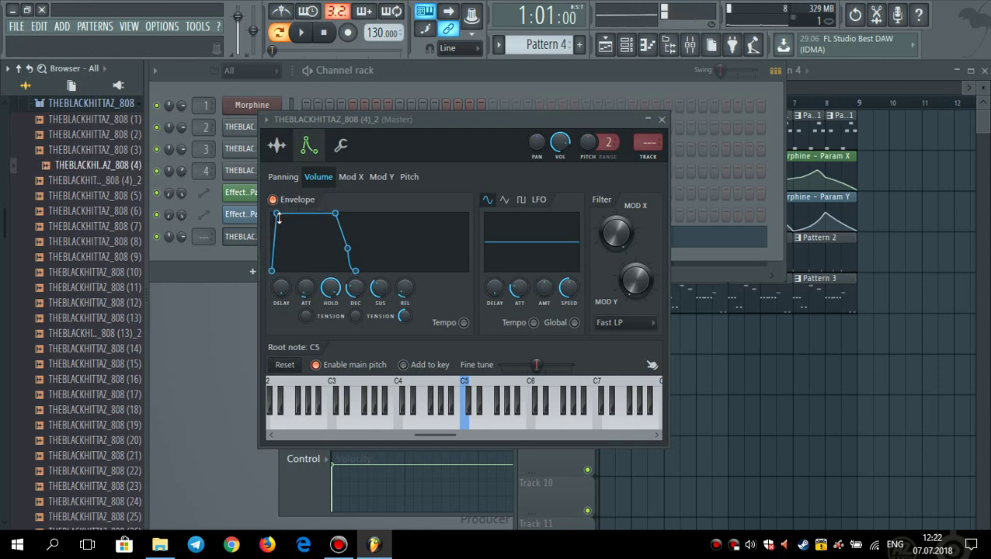
# Set the 808 sample's loop crossfade slightly below 100%, audition C5 and the THEBLACKHITTAZ_808 (4) sample, and close the channel settings
pyautogui.click(277, 147)
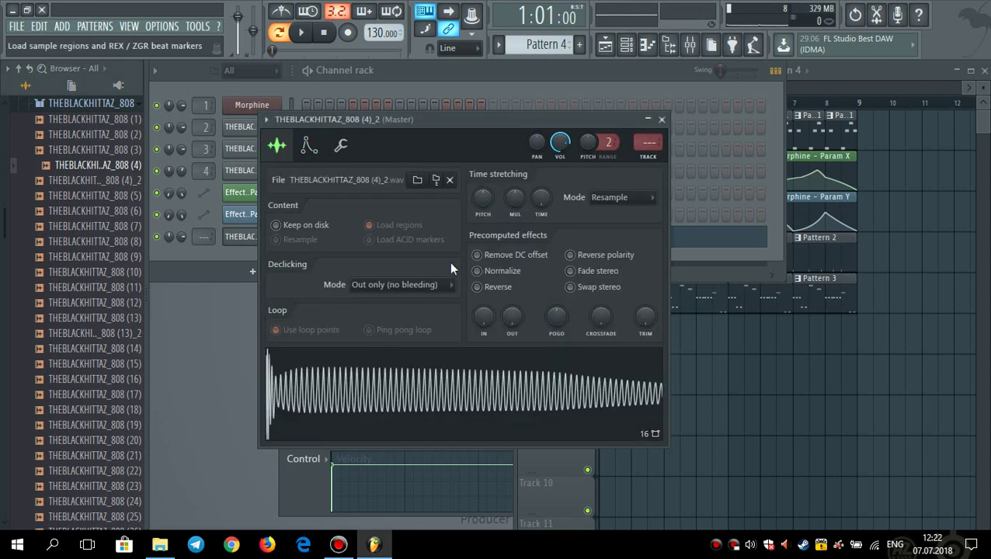
pyautogui.moveTo(601, 316); pyautogui.dragTo(601, 272)
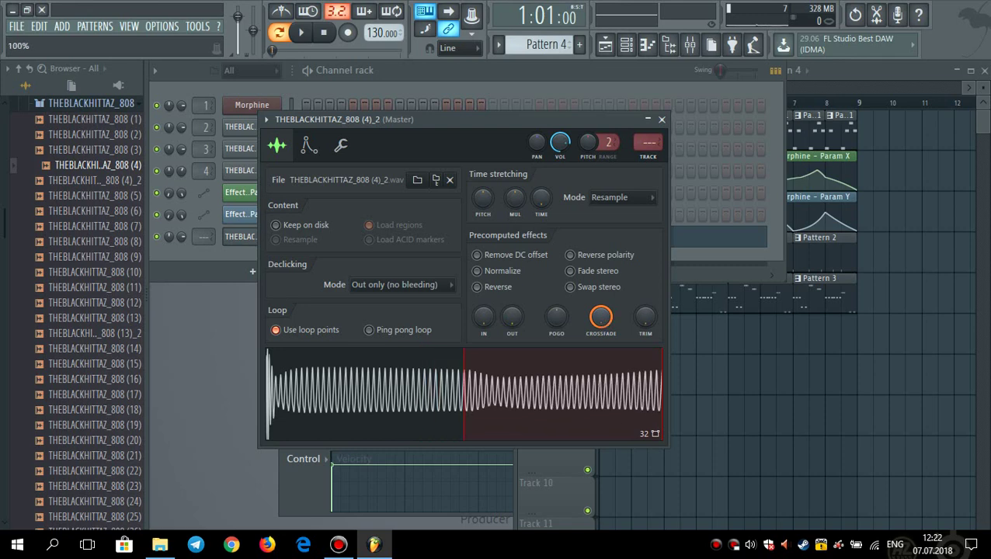
pyautogui.press('q')
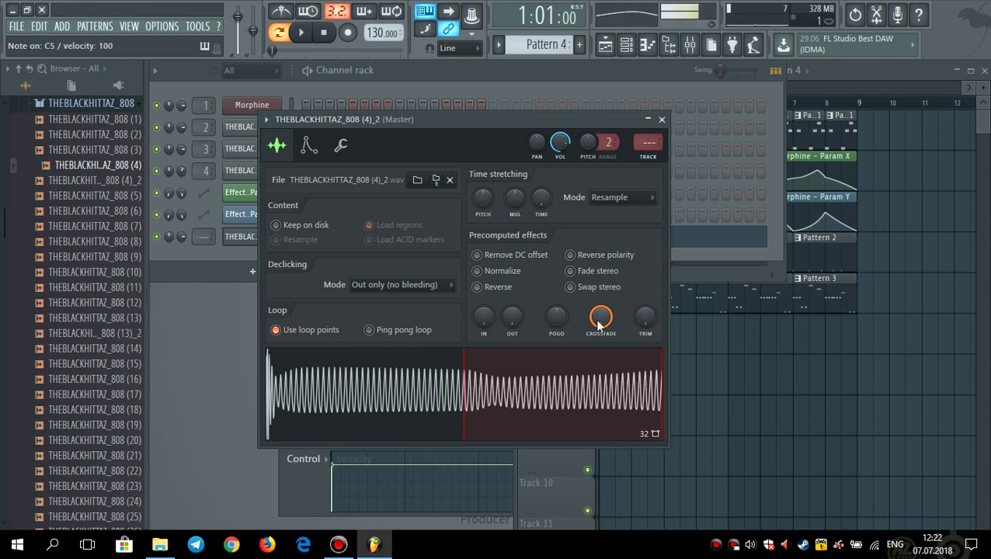
pyautogui.moveTo(595, 319); pyautogui.dragTo(595, 326)
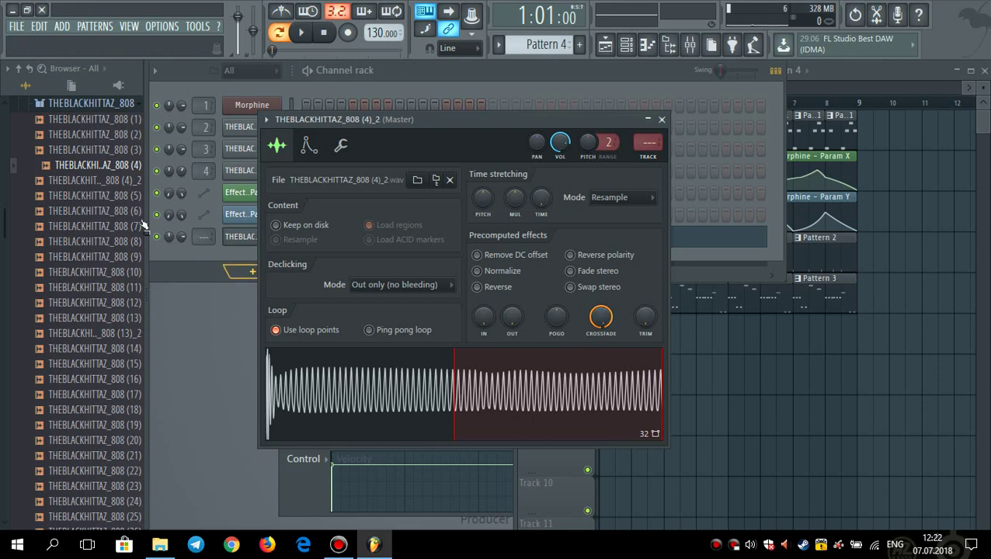
pyautogui.click(133, 169)
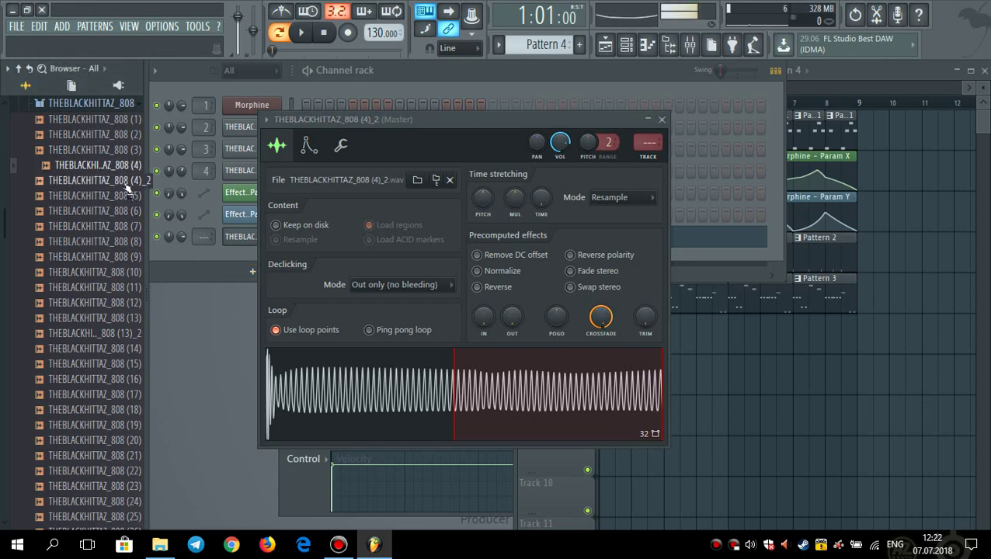
pyautogui.click(662, 120)
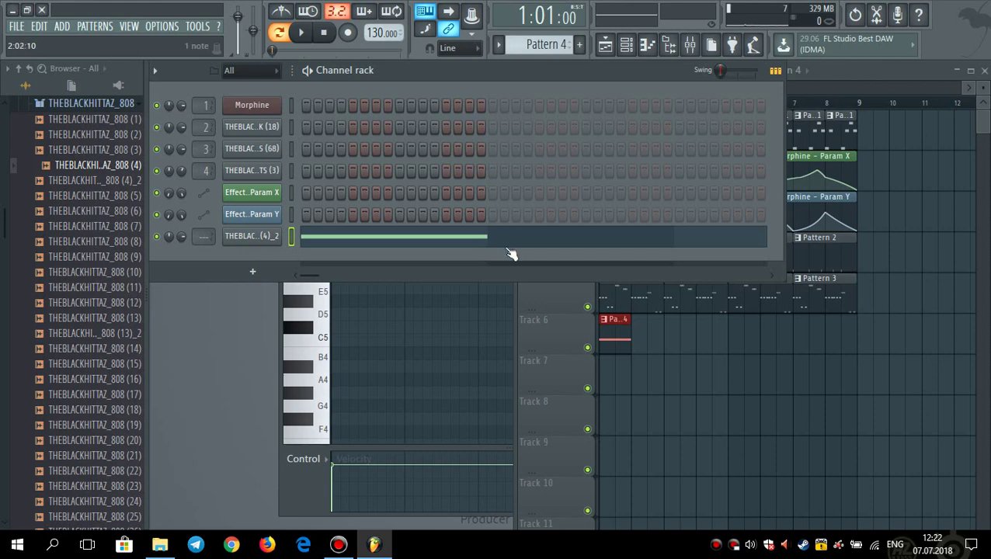
# Play the song briefly, open the 808's piano roll, and raise its F#5 note to G#5
pyautogui.click(870, 76)
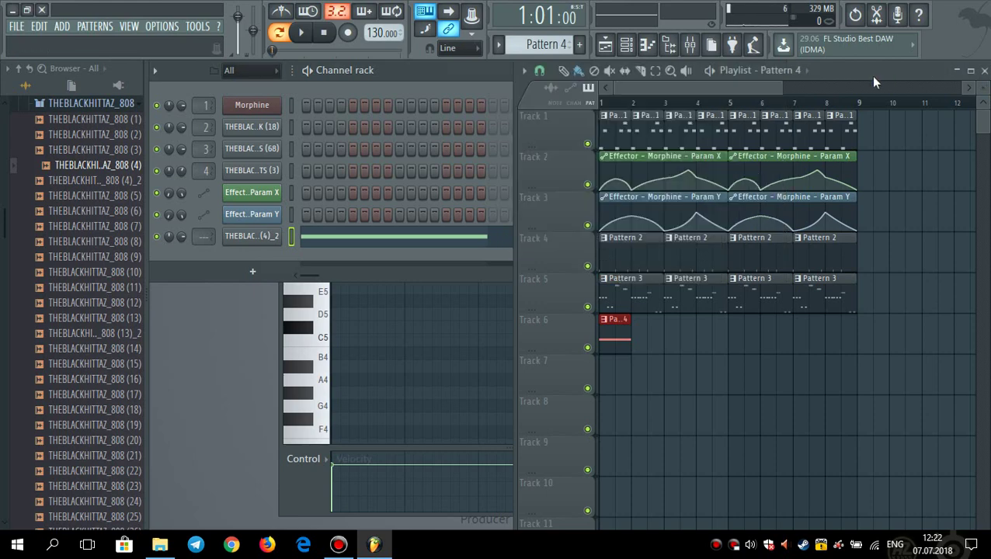
pyautogui.press('space')
pyautogui.press('space')
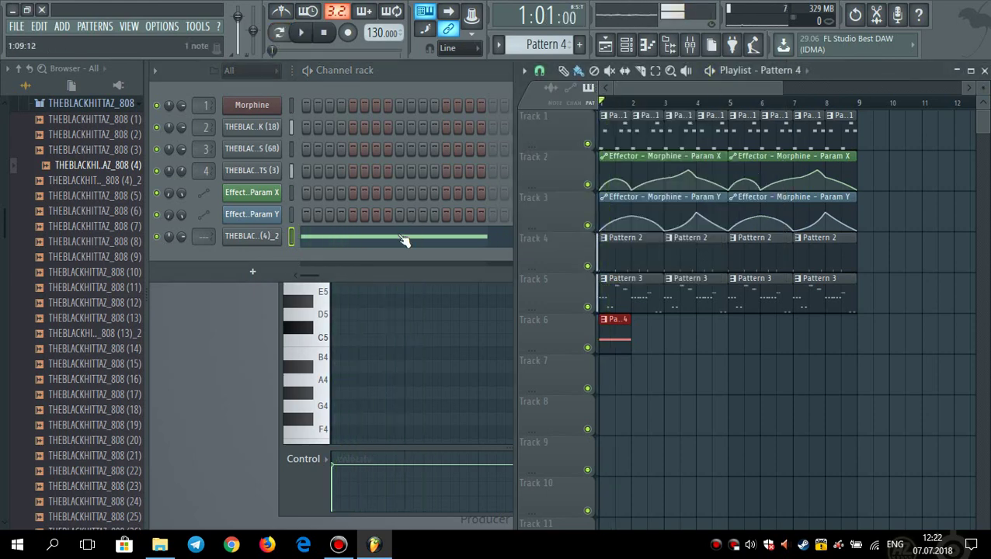
pyautogui.click(404, 237)
pyautogui.moveTo(364, 261); pyautogui.dragTo(360, 223)
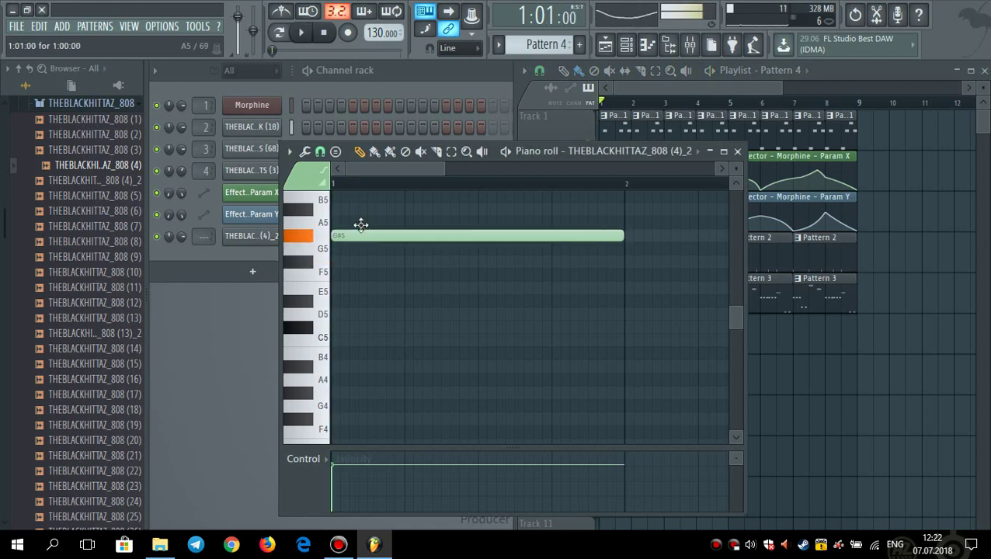
# Play back the 808, shorten its bar 1 G#5 note to about three beats, and add a matching G#5 note around bar 2
pyautogui.press('space')
pyautogui.moveTo(444, 169); pyautogui.dragTo(565, 164)
pyautogui.scroll(3, 521, 250)
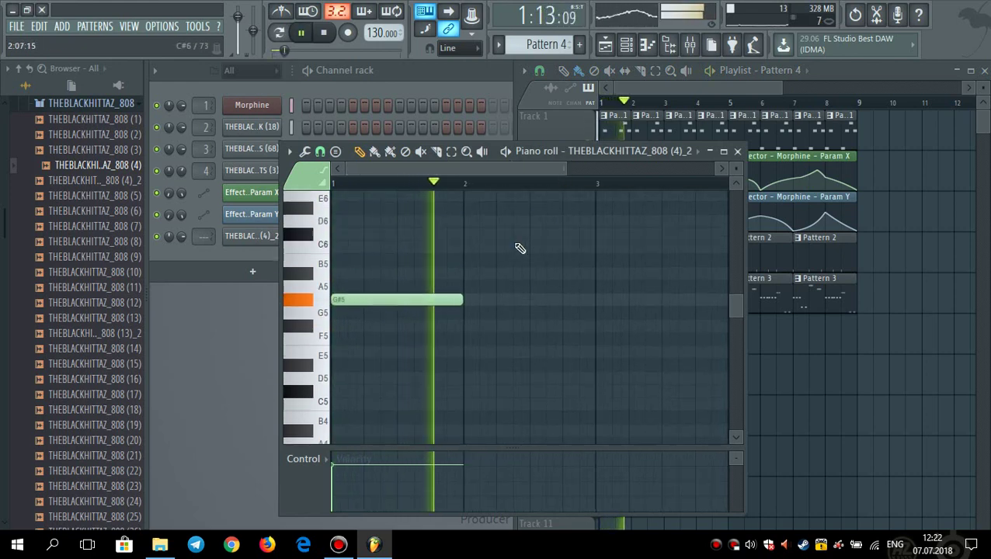
pyautogui.press('space')
pyautogui.press('space')
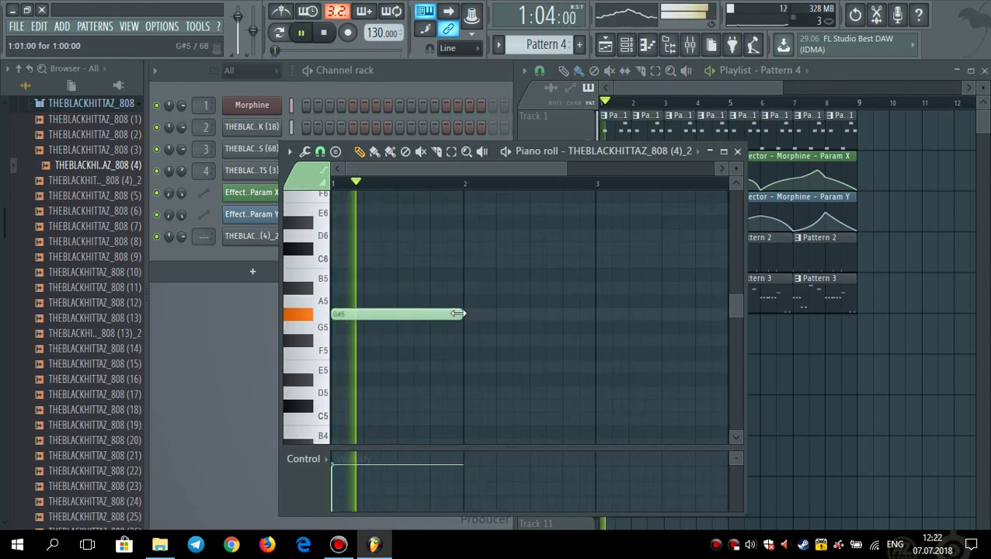
pyautogui.moveTo(461, 313); pyautogui.dragTo(431, 314)
pyautogui.press('space')
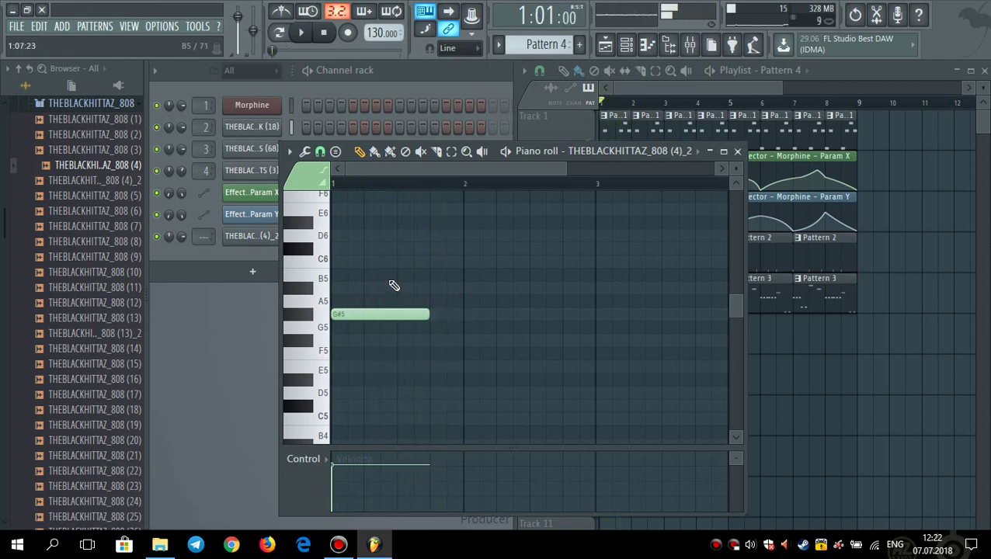
pyautogui.click(466, 315)
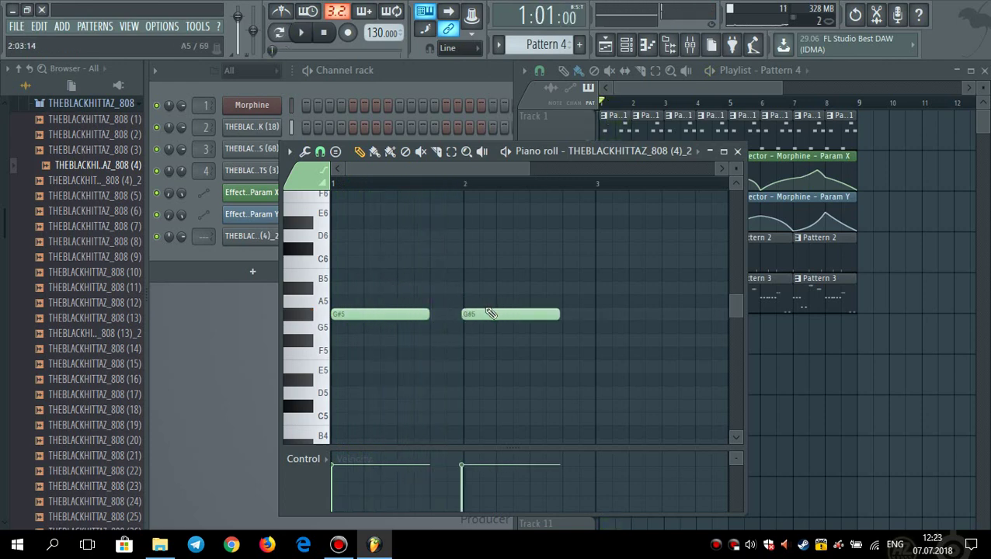
# Align the second G#5 note to the start of bar 2 and add a short G#6 slide note at the middle of bar 2
pyautogui.click(482, 312)
pyautogui.scroll(3, 387, 249)
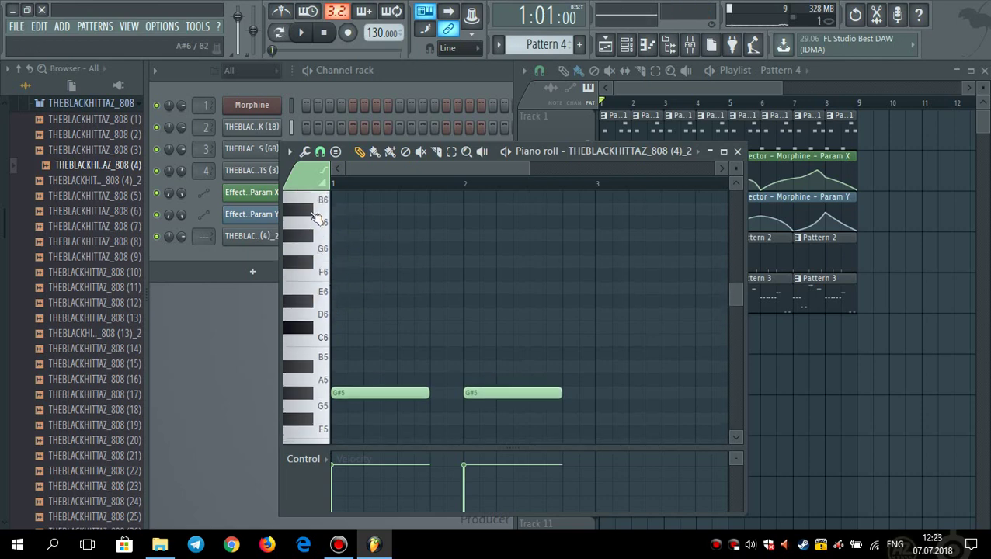
pyautogui.click(306, 239)
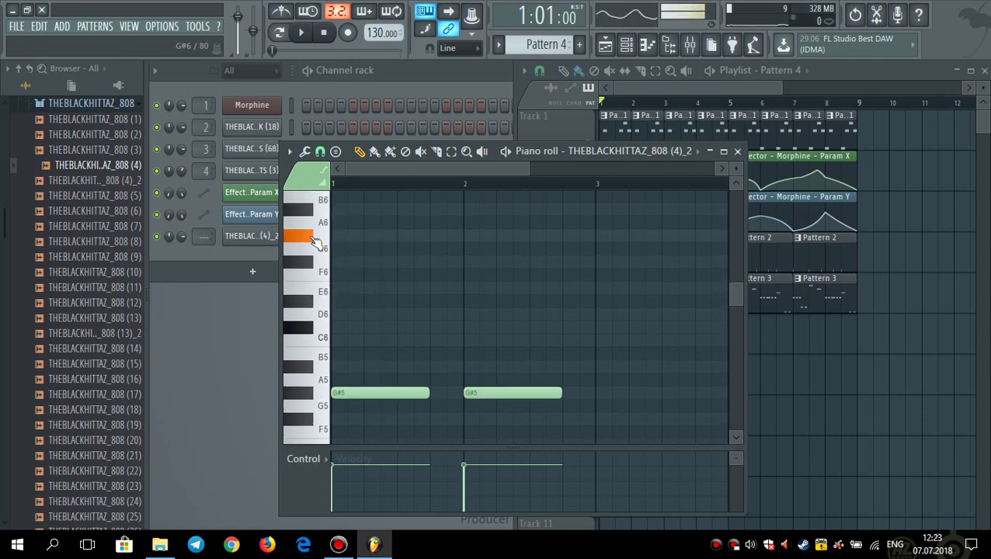
pyautogui.click(534, 240)
pyautogui.doubleClick(557, 233)
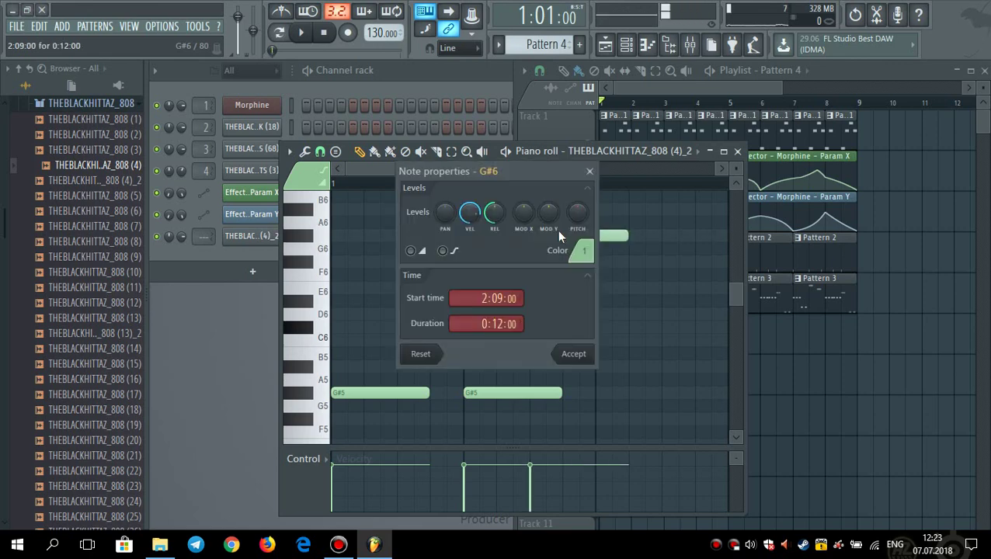
pyautogui.click(573, 353)
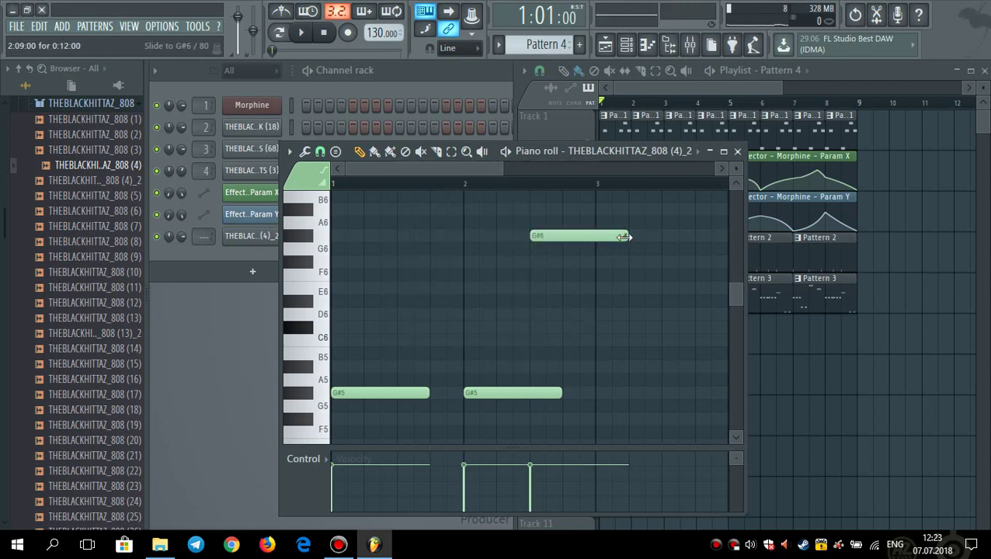
pyautogui.moveTo(626, 235); pyautogui.dragTo(538, 238)
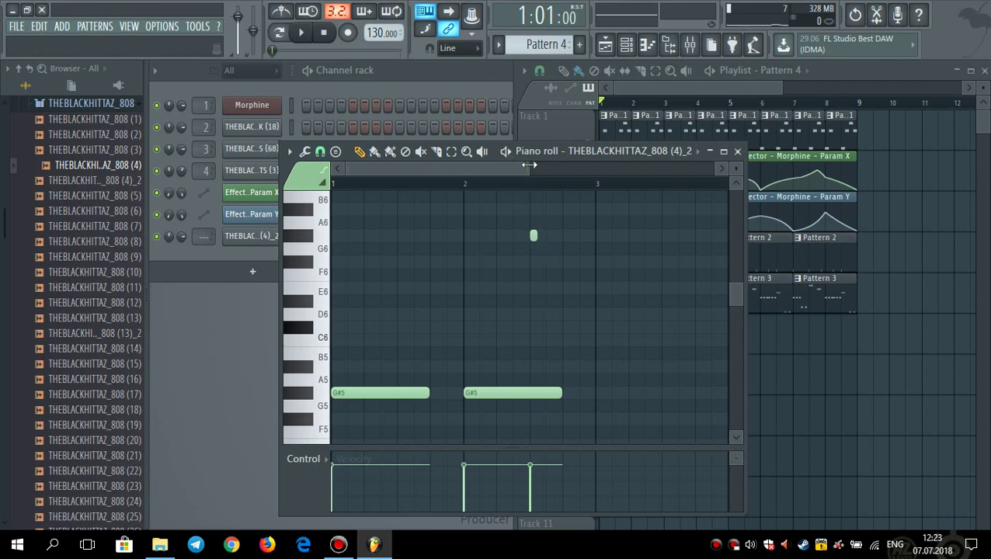
# Play back the 808, then move the second G#5 note to start at 1:15 and extend it to the start of bar 3
pyautogui.moveTo(528, 165); pyautogui.dragTo(337, 159)
pyautogui.press('space')
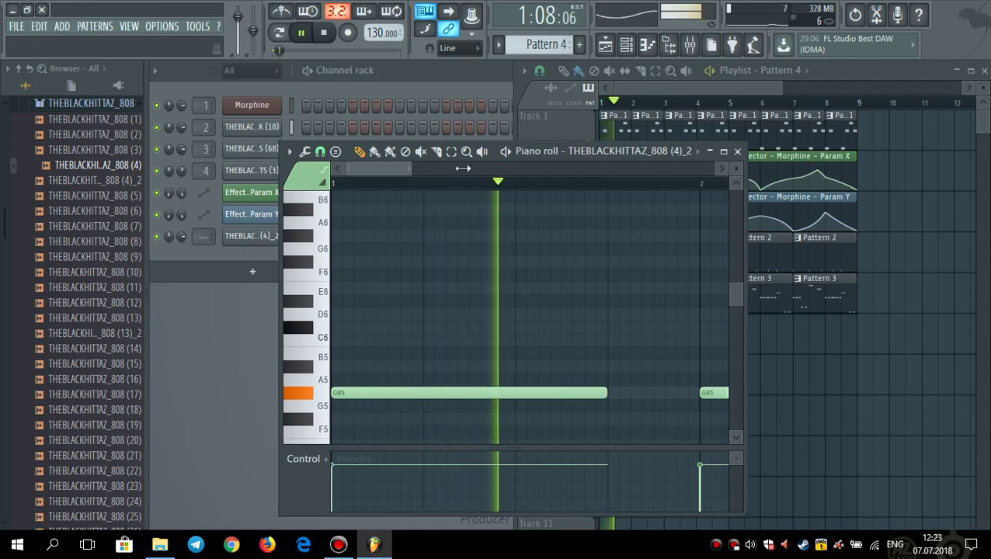
pyautogui.moveTo(463, 168); pyautogui.dragTo(482, 165)
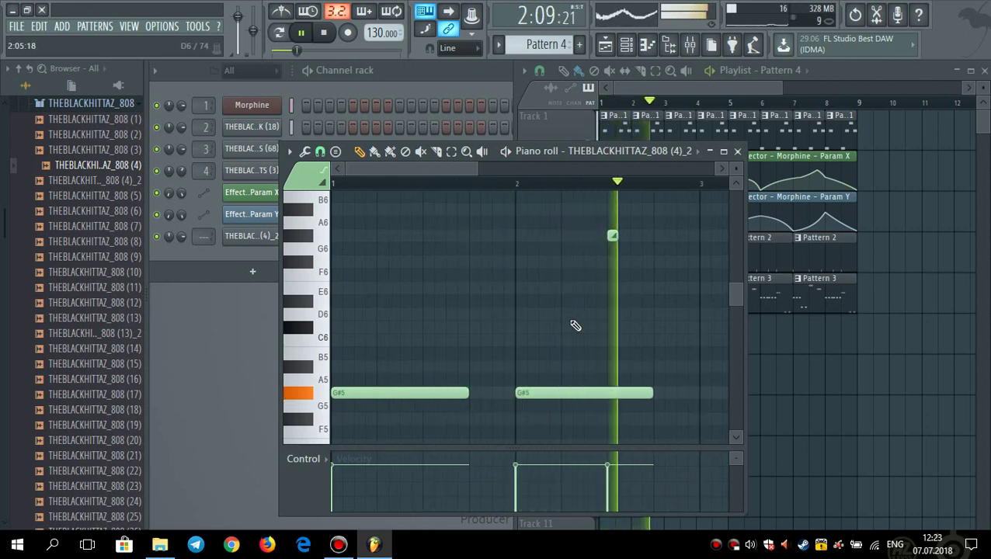
pyautogui.moveTo(538, 389); pyautogui.dragTo(514, 391)
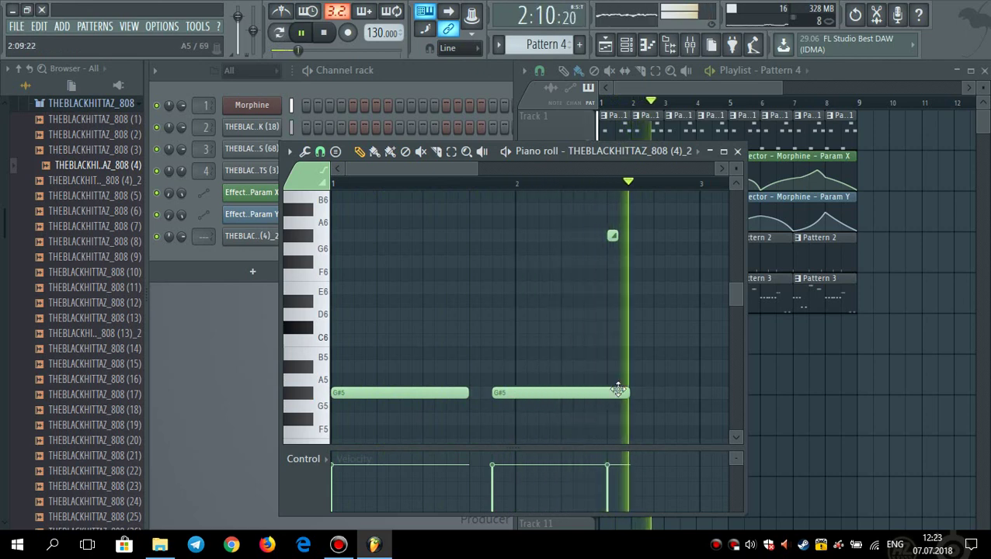
pyautogui.press('space')
pyautogui.moveTo(619, 390); pyautogui.dragTo(690, 391)
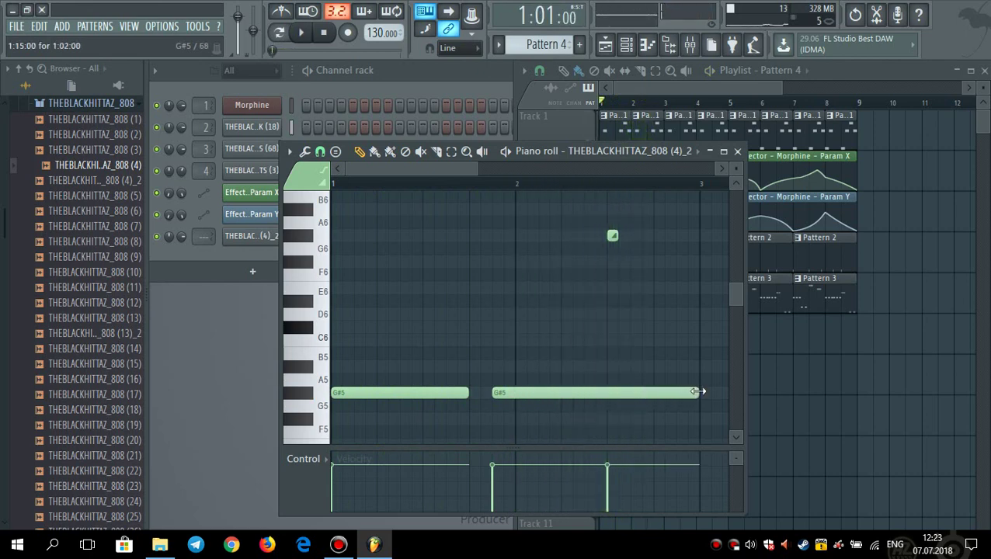
# Add a short D6 slide note in the last beat of bar 2, play back the 808, and try an extra G#5 note at bar 3
pyautogui.click(613, 236)
pyautogui.click(325, 312)
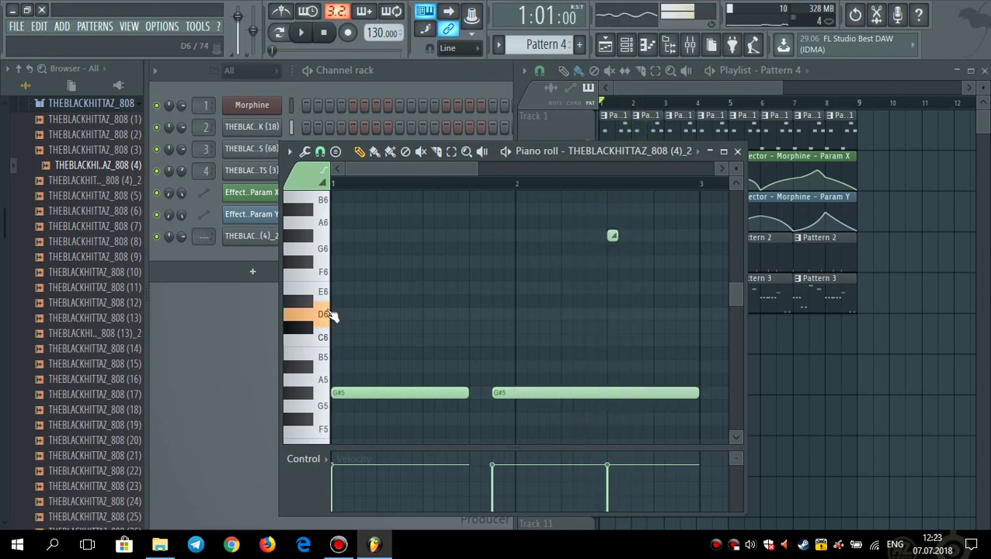
pyautogui.press('space')
pyautogui.click(659, 314)
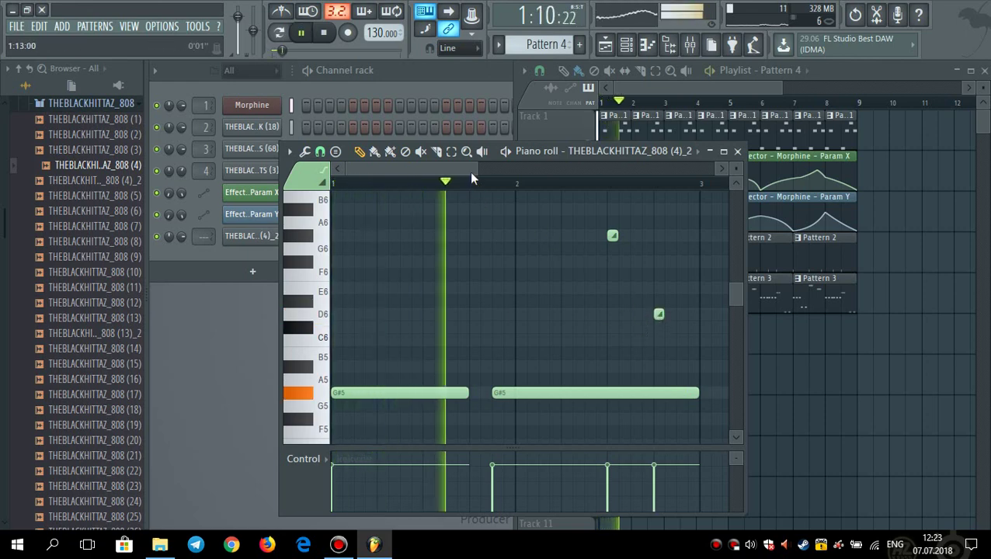
pyautogui.moveTo(469, 171); pyautogui.dragTo(539, 166)
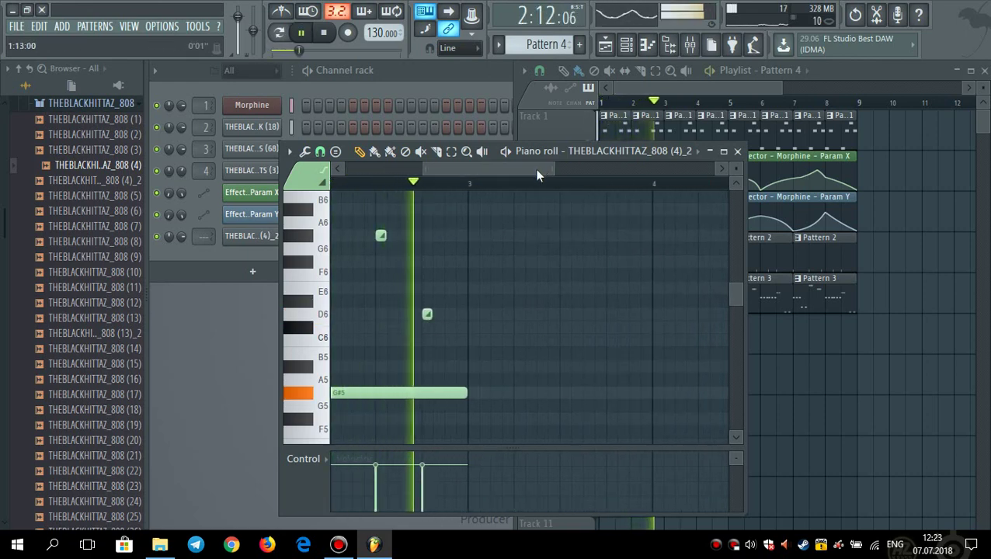
pyautogui.press('space')
pyautogui.click(481, 392)
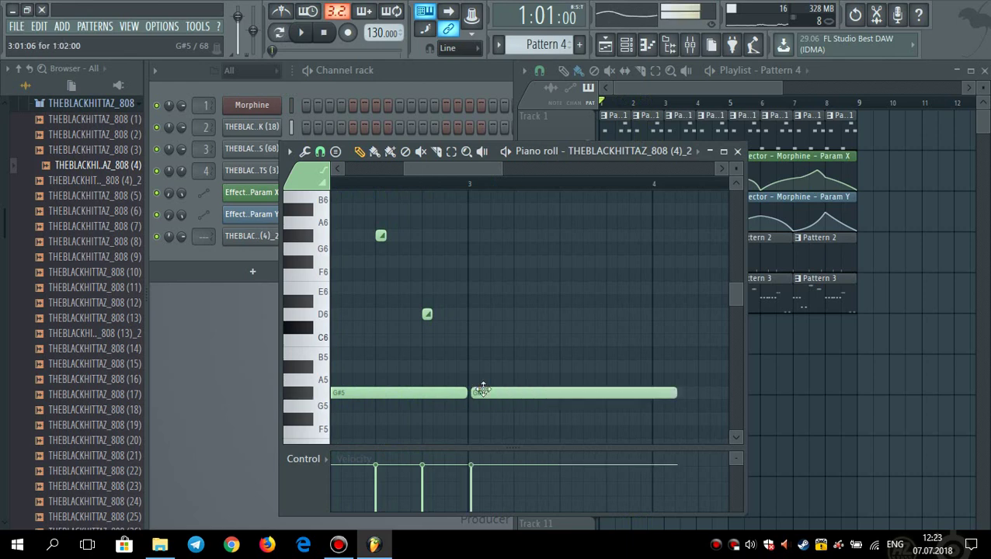
pyautogui.rightClick(550, 394)
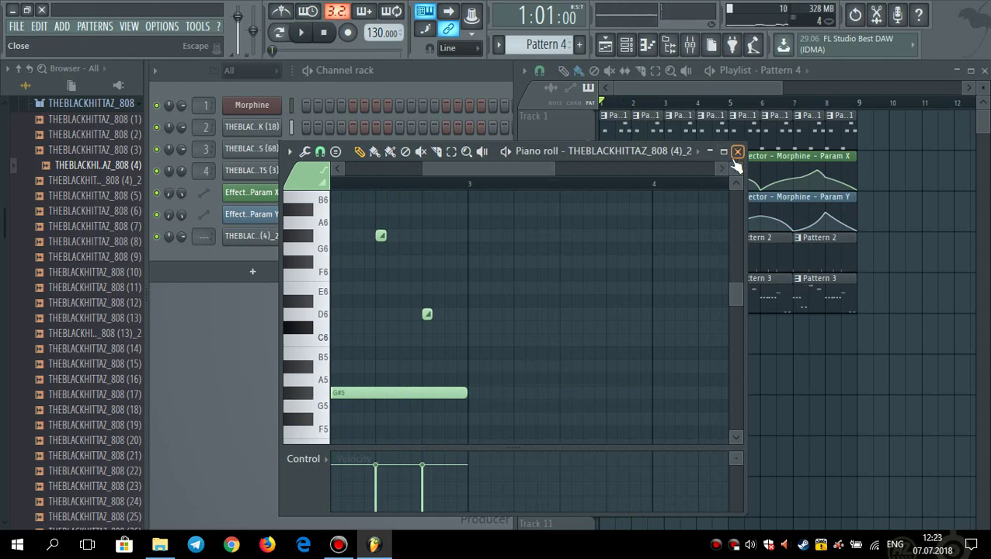
# Close the piano roll, place four Pattern 4 clips along Track 6 up to bar 9, and play the song
pyautogui.click(738, 151)
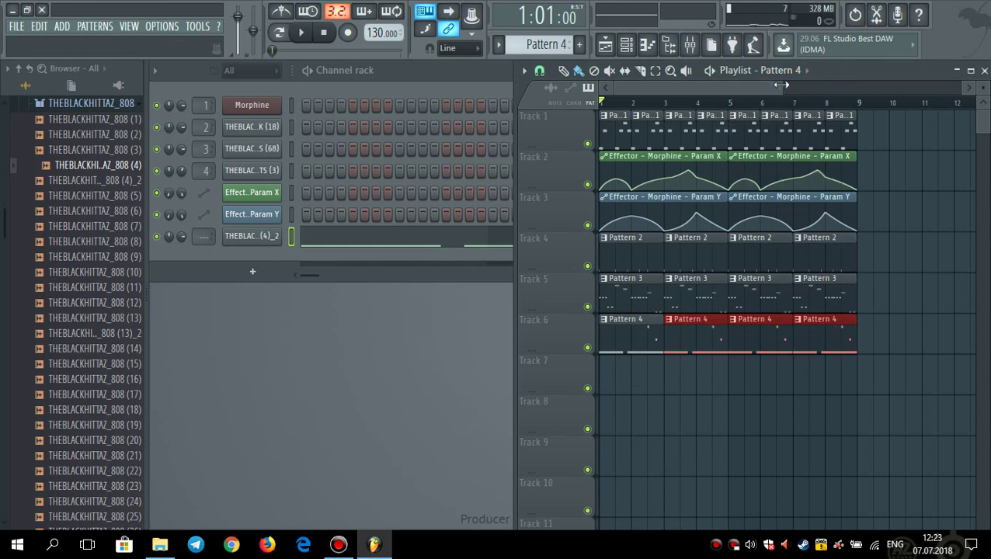
pyautogui.moveTo(781, 86); pyautogui.dragTo(806, 87)
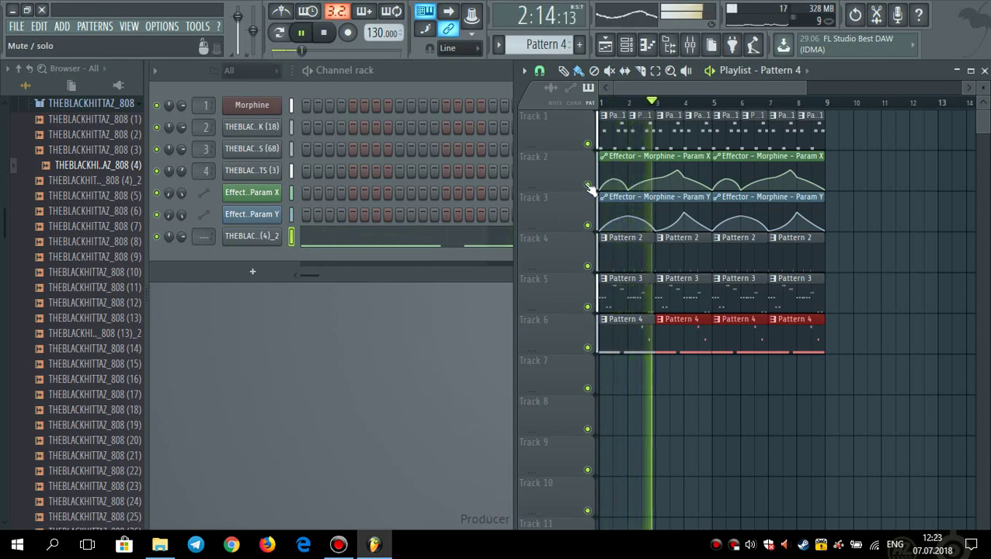
pyautogui.press('space')
# Load iZotope Ozone 7 Imager into Slot 4 of the Master mixer track and dismiss its preset manager
pyautogui.click(690, 44)
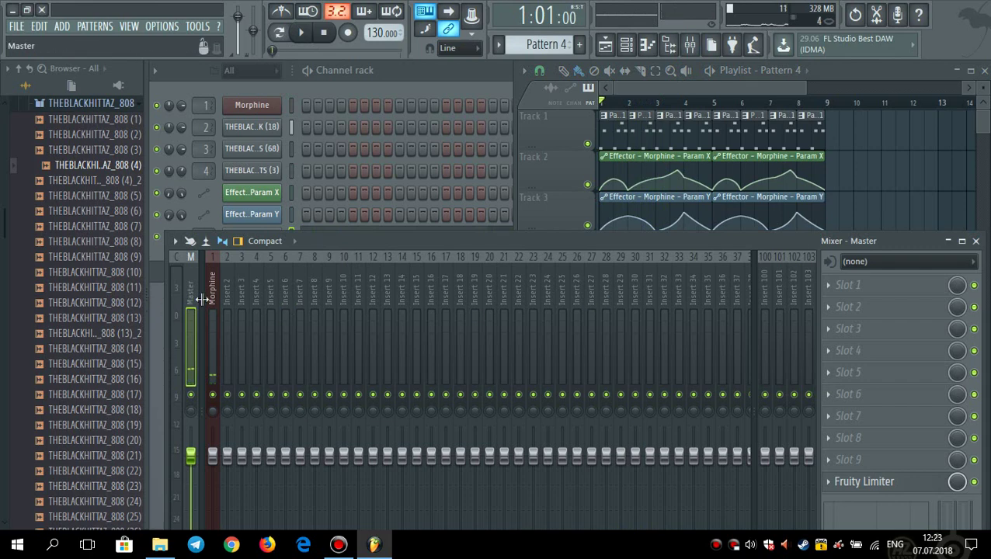
pyautogui.click(867, 356)
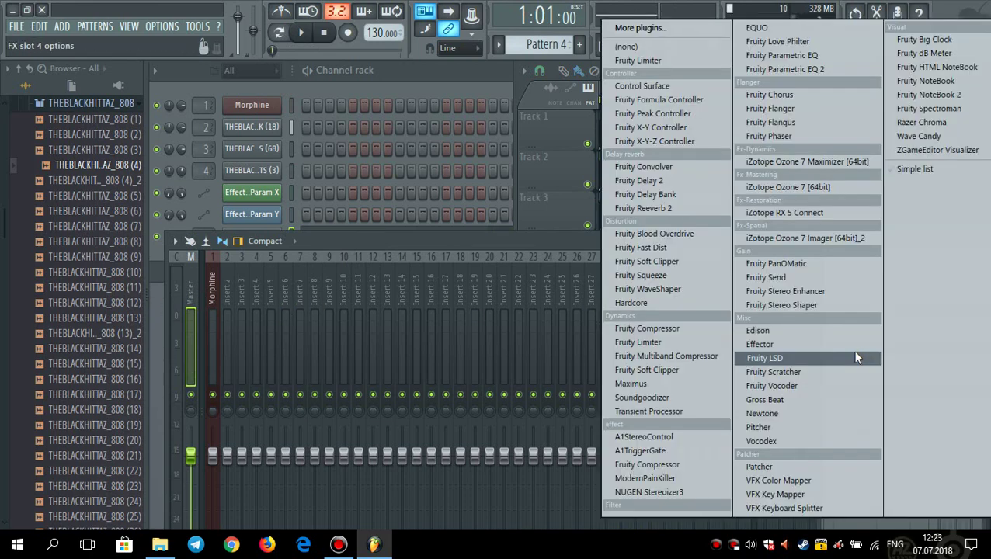
pyautogui.click(813, 242)
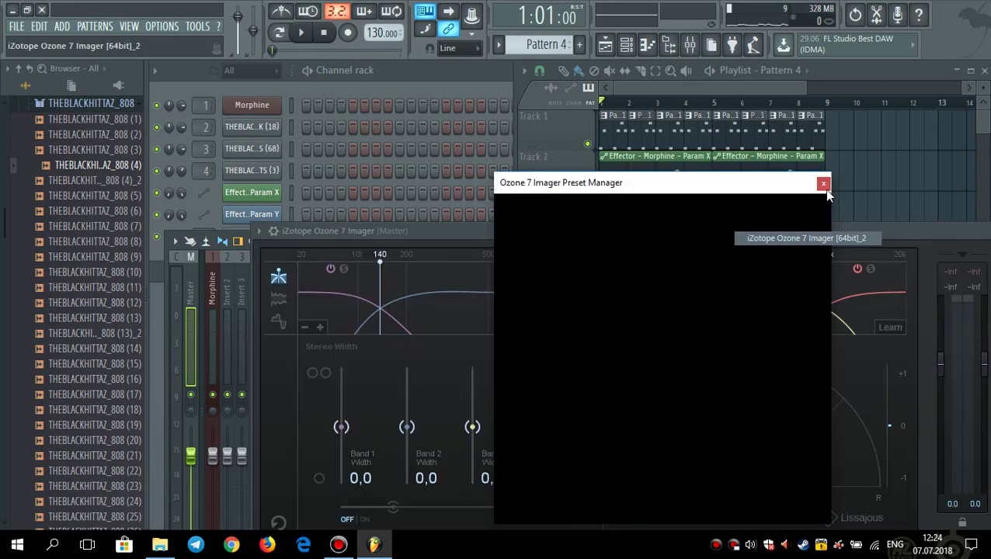
pyautogui.click(823, 184)
# Apply the Imager preset to the Ozone 7 Imager on the Master and close the plugin
pyautogui.click(258, 231)
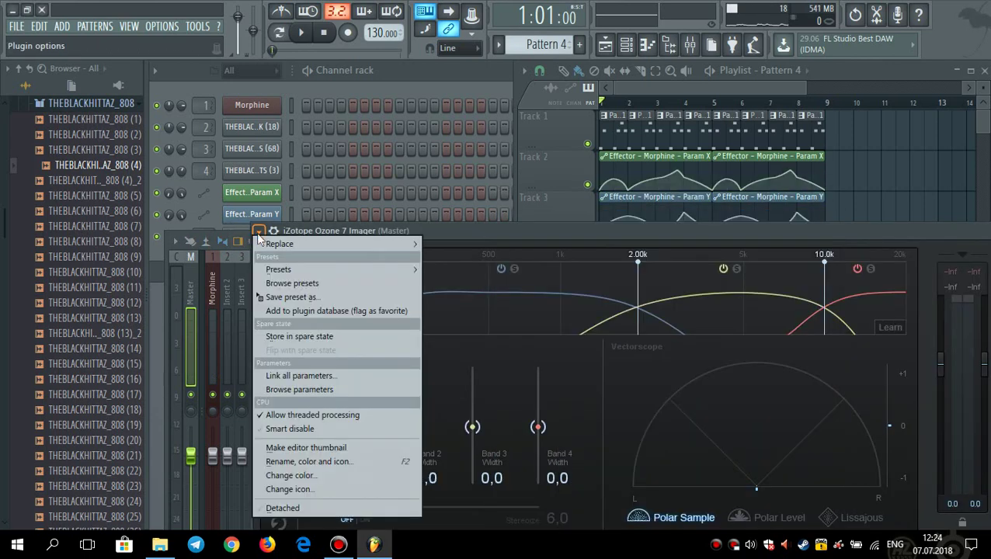
pyautogui.moveTo(365, 270)
pyautogui.click(482, 275)
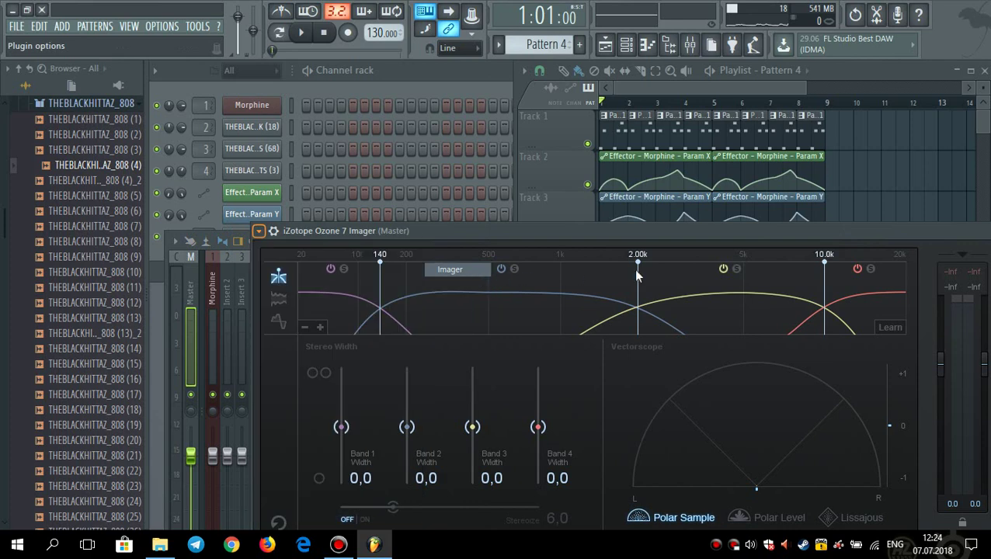
pyautogui.click(823, 183)
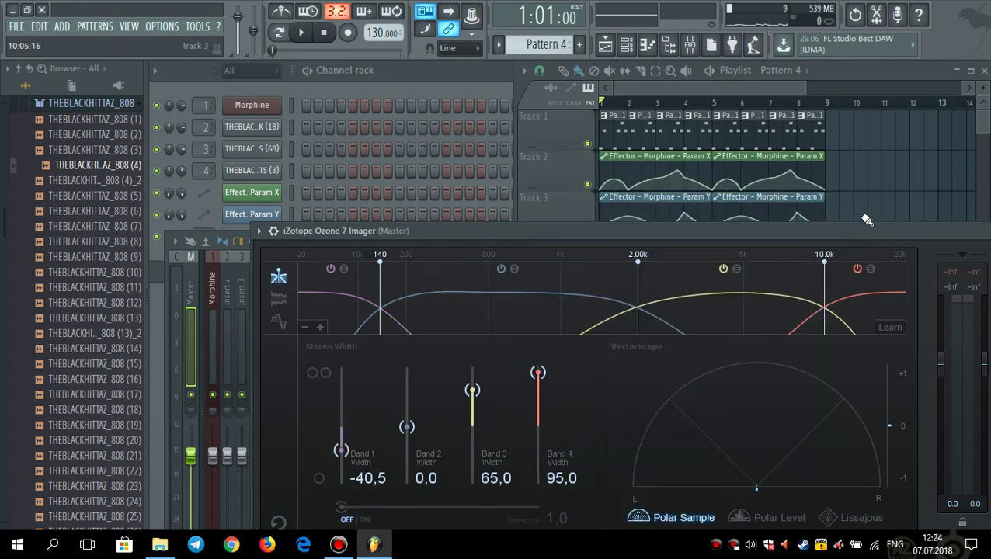
pyautogui.moveTo(822, 227); pyautogui.dragTo(678, 186)
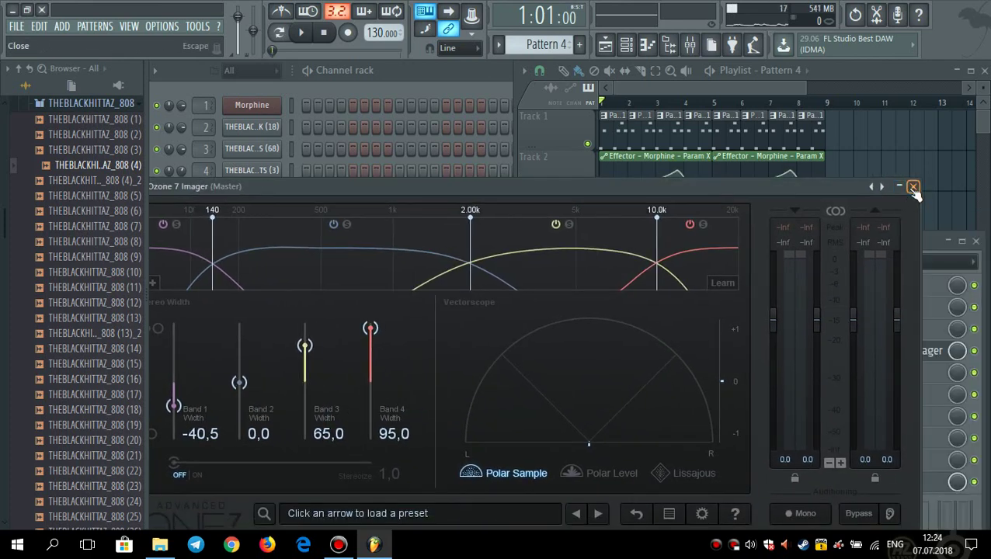
pyautogui.click(913, 188)
pyautogui.click(838, 380)
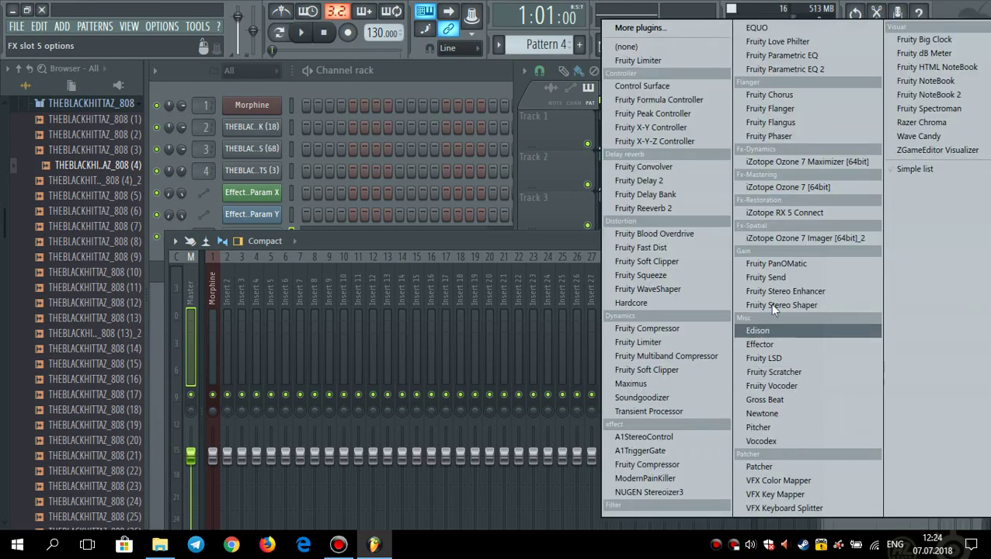
pyautogui.click(798, 236)
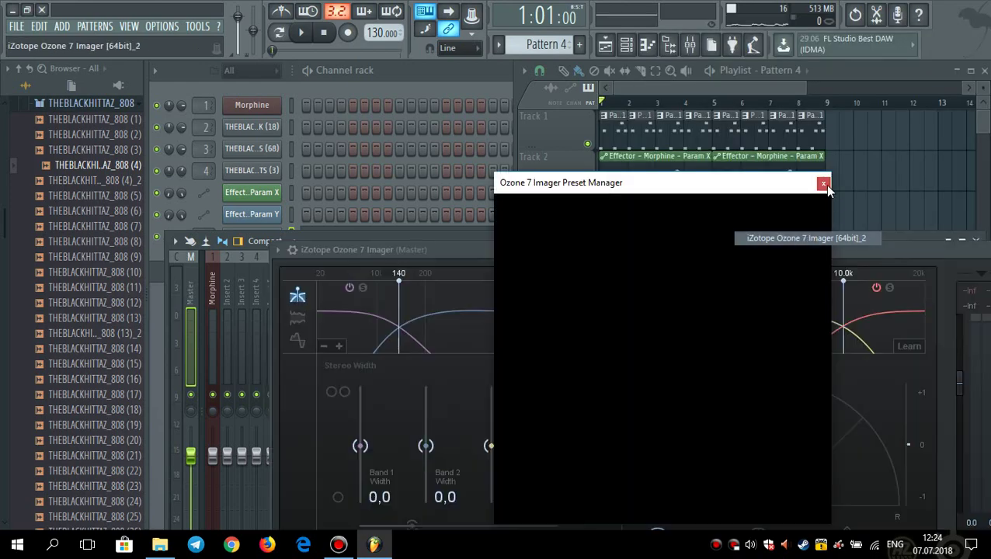
pyautogui.moveTo(968, 248); pyautogui.dragTo(846, 249)
pyautogui.click(940, 249)
# Replace the plugin in Slot 5 of the Master with iZotope Ozone 7 Maximizer and close its window
pyautogui.rightClick(836, 371)
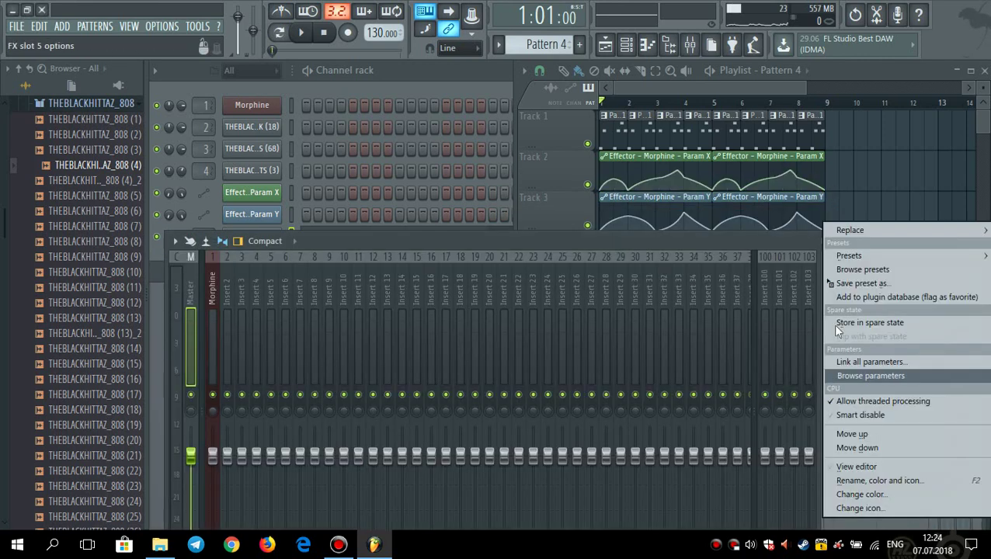
pyautogui.moveTo(847, 230)
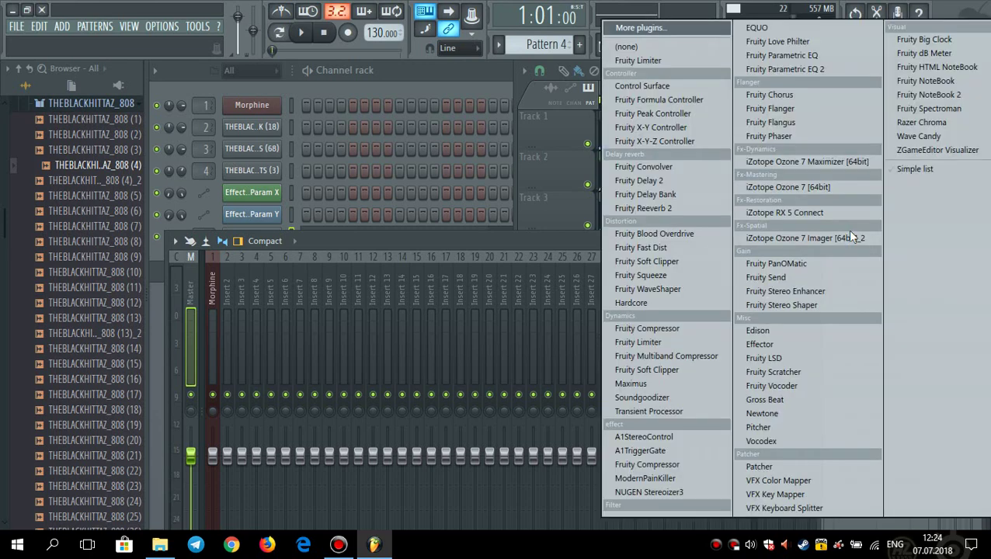
pyautogui.click(843, 165)
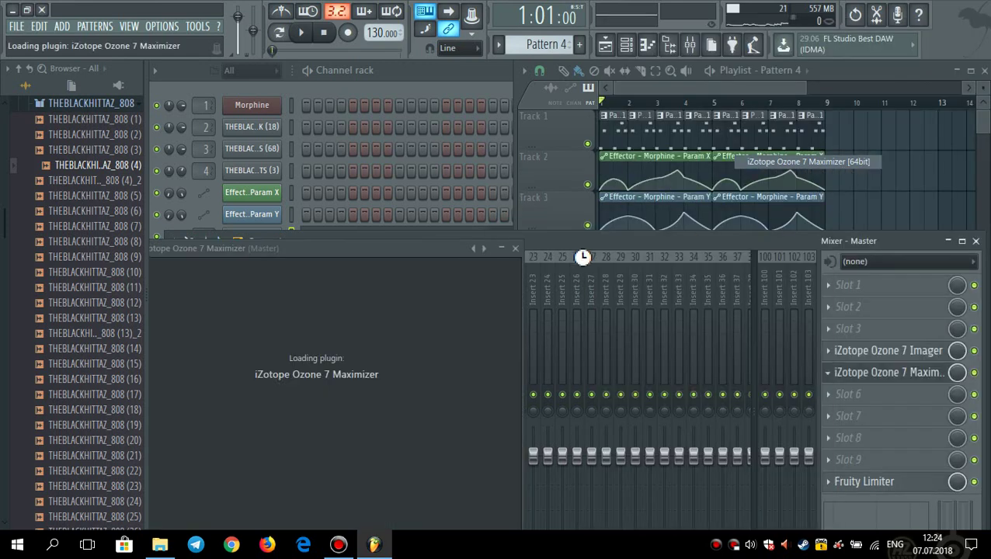
pyautogui.click(586, 185)
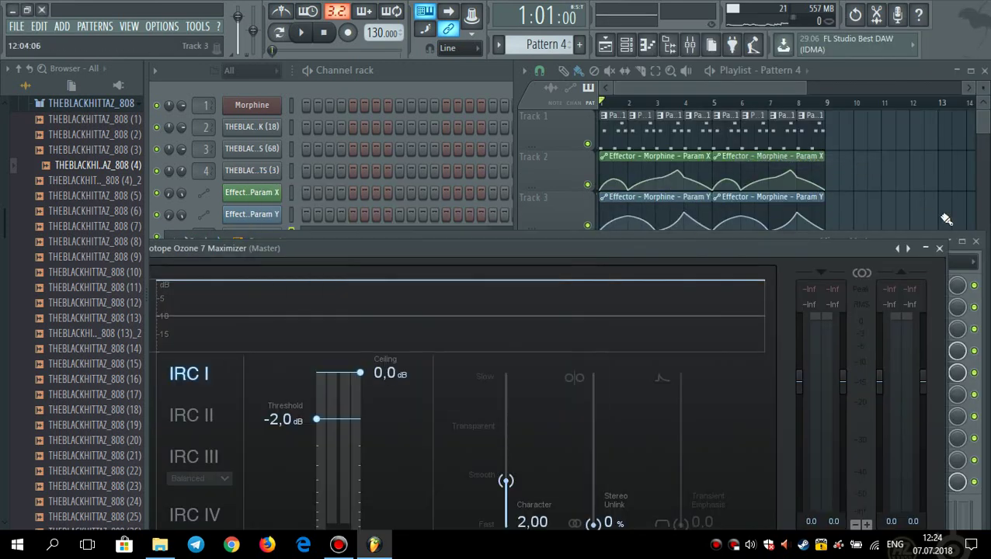
pyautogui.click(939, 249)
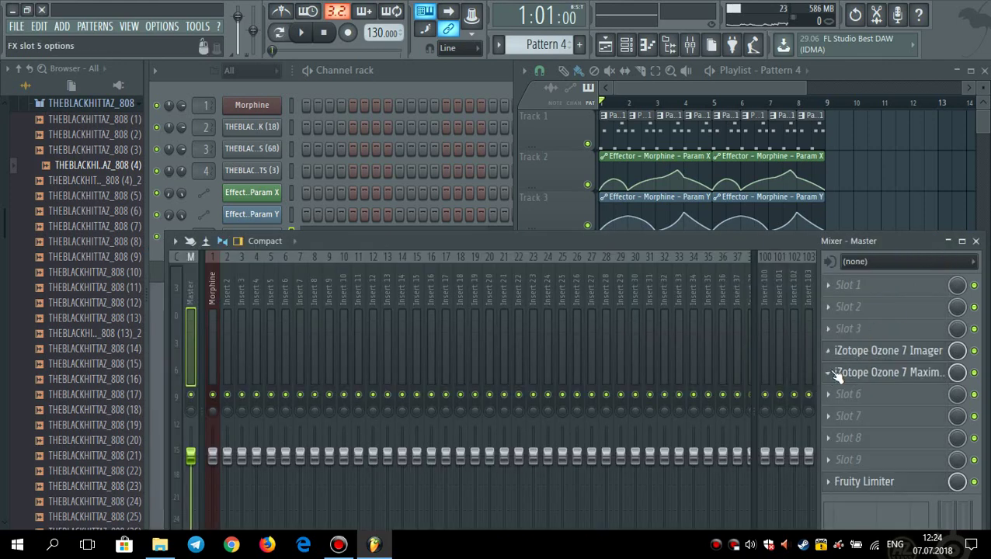
# Apply the Maximizer preset to the Ozone 7 Maximizer on the Master and close the plugin
pyautogui.click(830, 375)
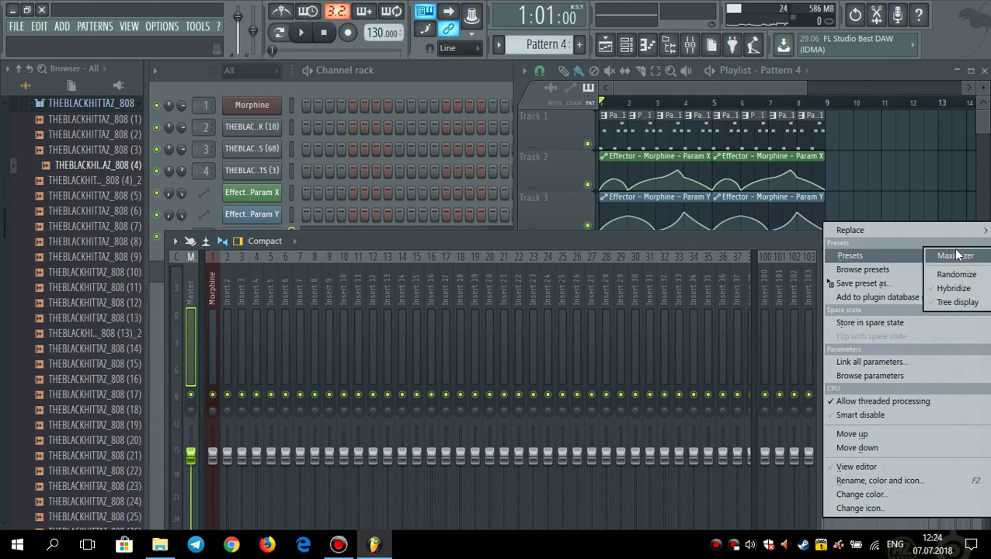
pyautogui.click(954, 256)
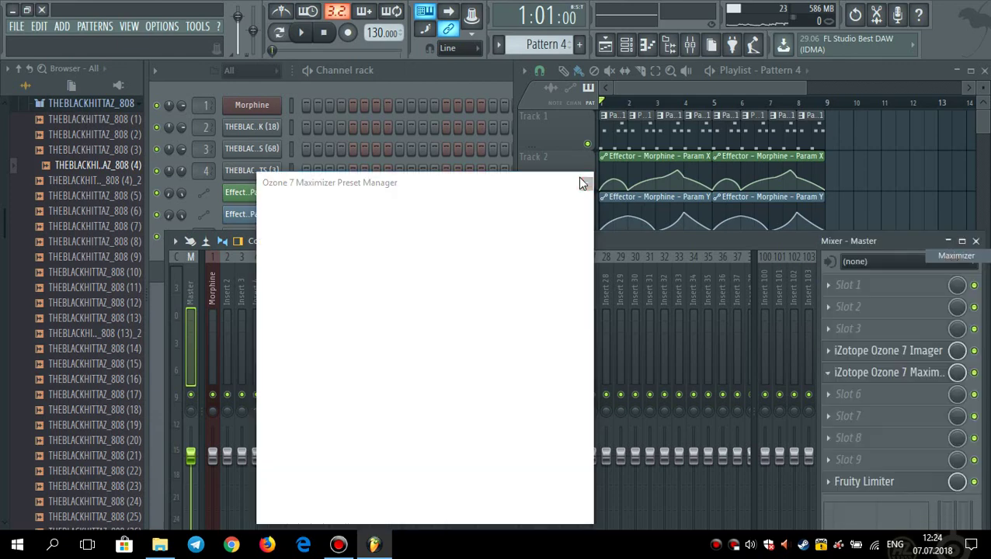
pyautogui.click(584, 182)
pyautogui.click(939, 249)
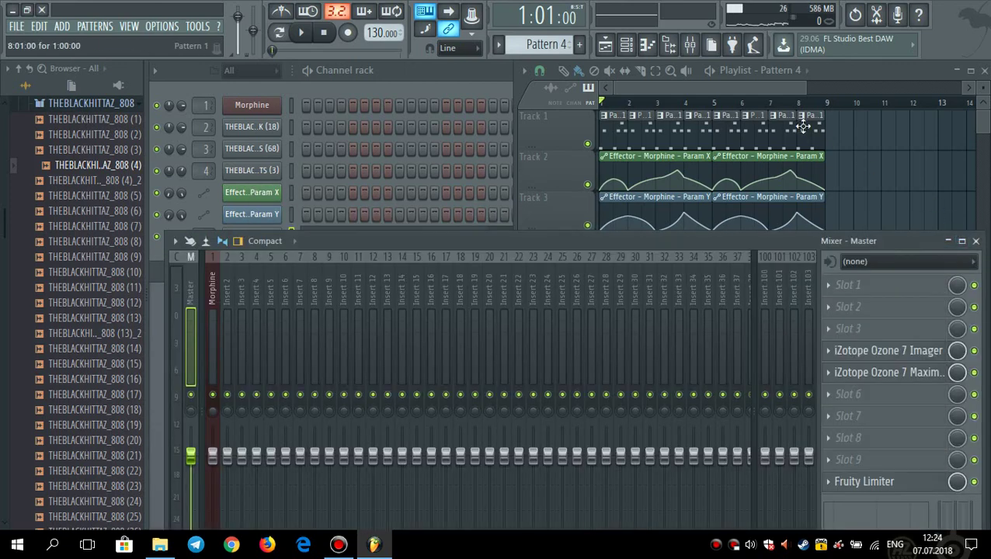
# Play the song through the new Master effects and close the mixer
pyautogui.click(749, 93)
pyautogui.press('space')
pyautogui.click(480, 233)
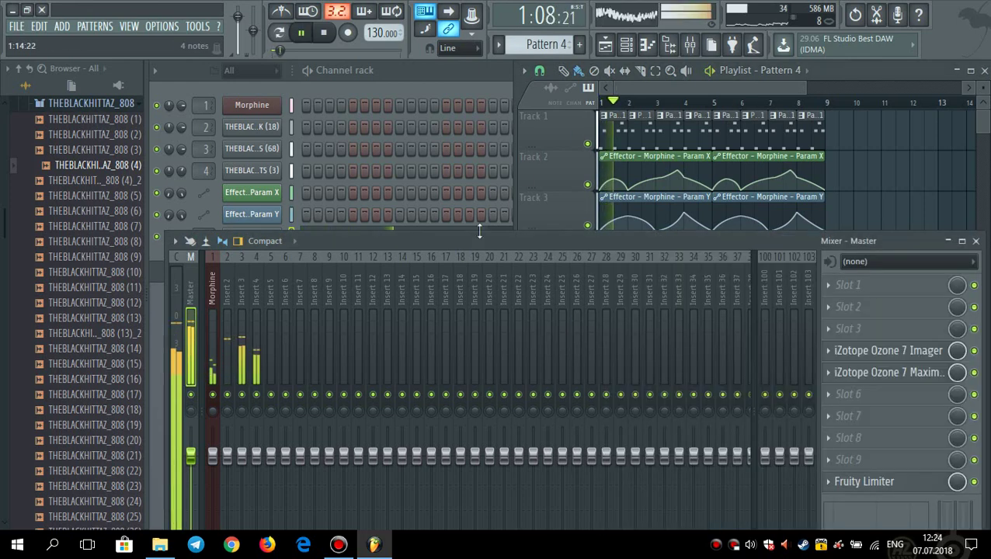
pyautogui.click(976, 241)
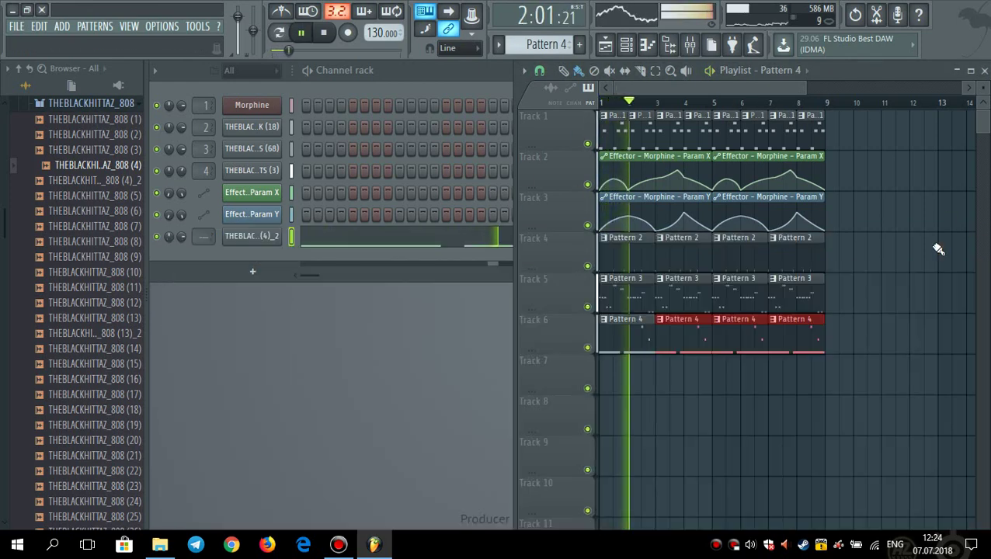
# Adjust the volume of the THEBLAC..(4)_2 808 channel during playback and return to the playlist
pyautogui.click(182, 235)
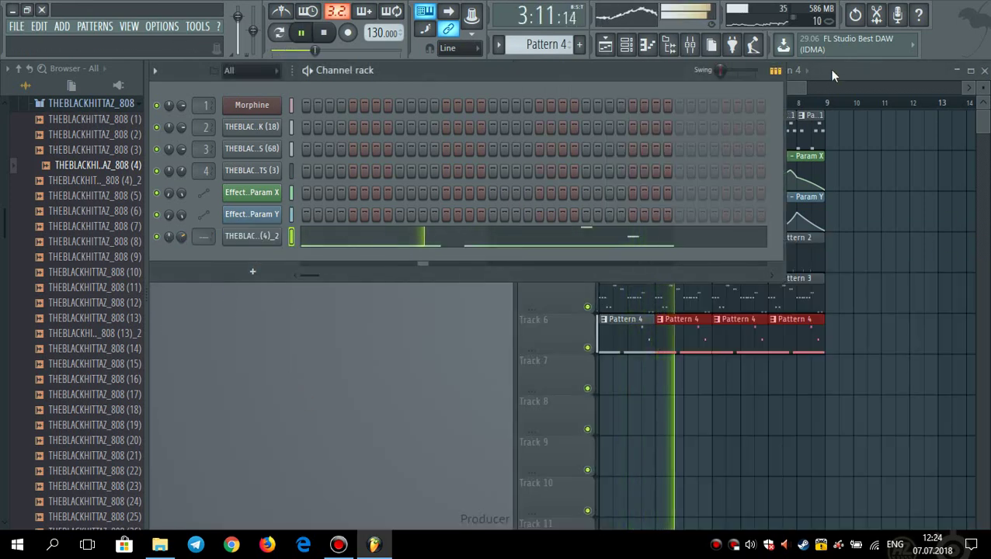
pyautogui.click(798, 91)
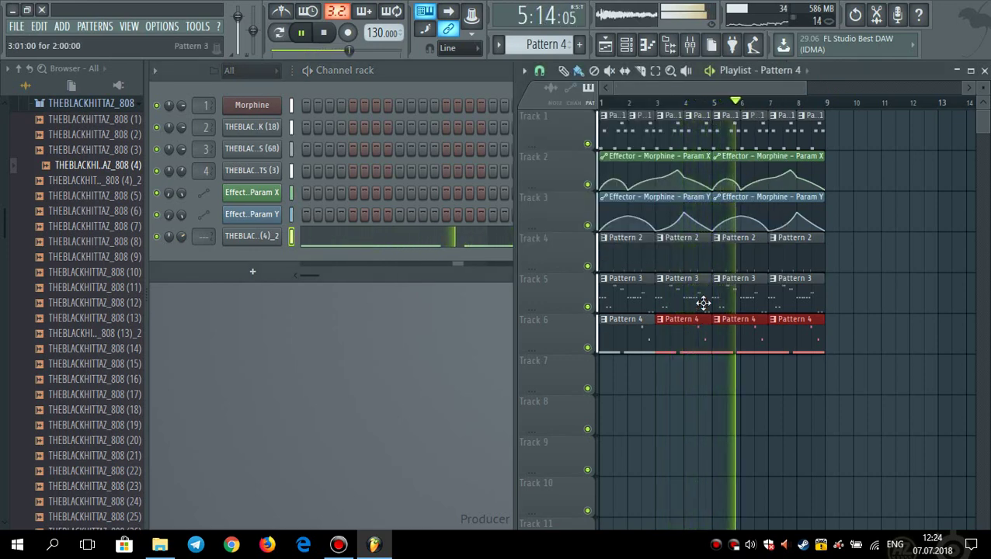
pyautogui.scroll(1, 775, 88)
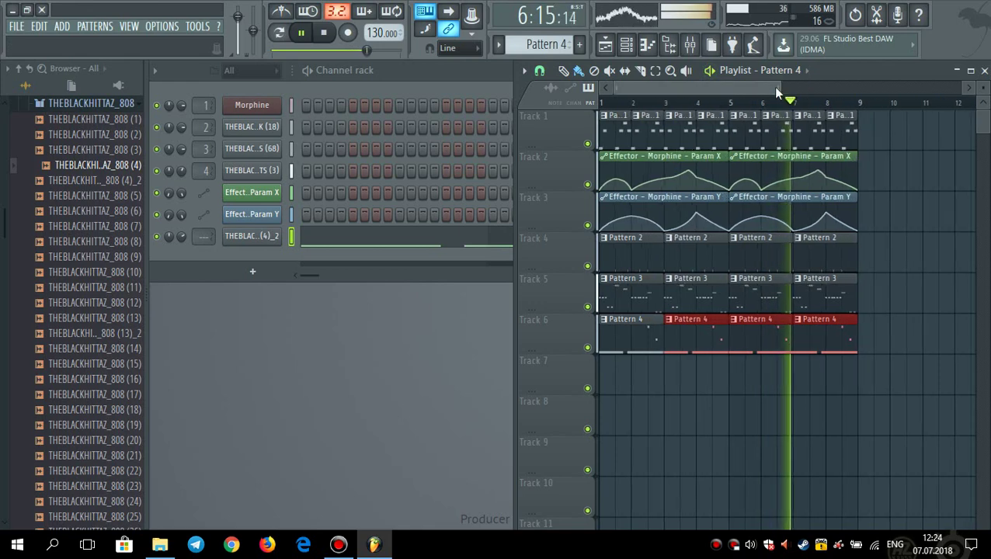
# Mute the Effector Param X and Param Y automation on Tracks 2 and 3 and bring up the Morphine mixer insert
pyautogui.click(587, 185)
pyautogui.click(587, 225)
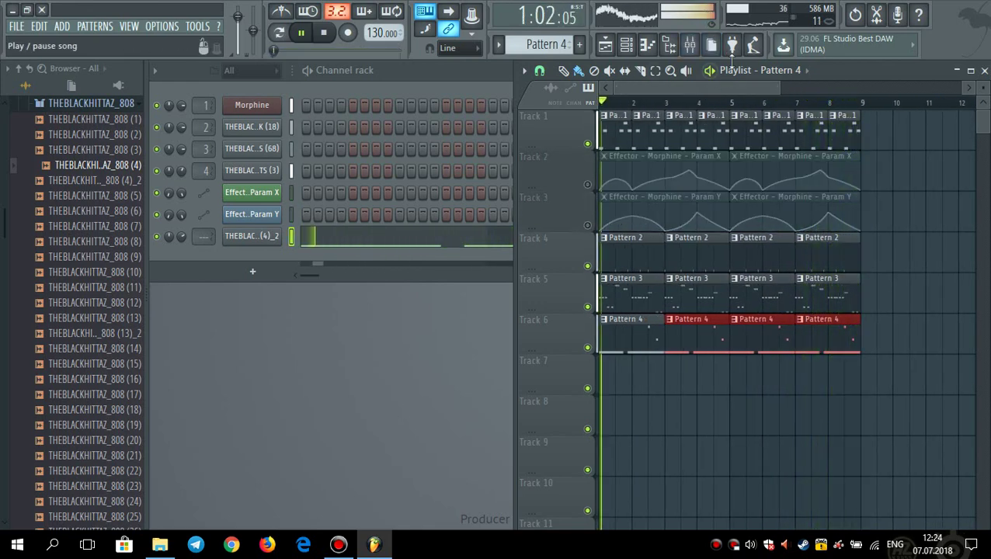
pyautogui.click(704, 47)
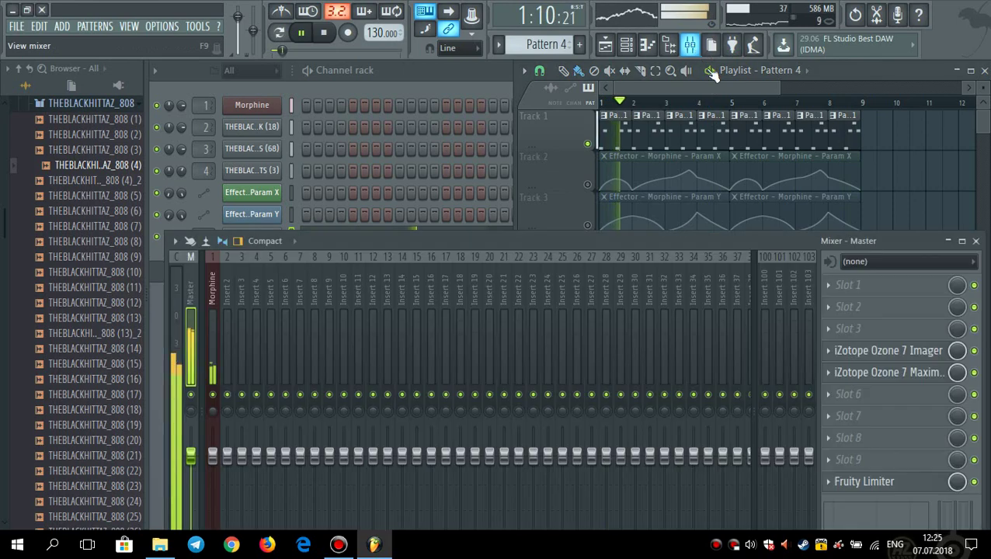
pyautogui.click(216, 304)
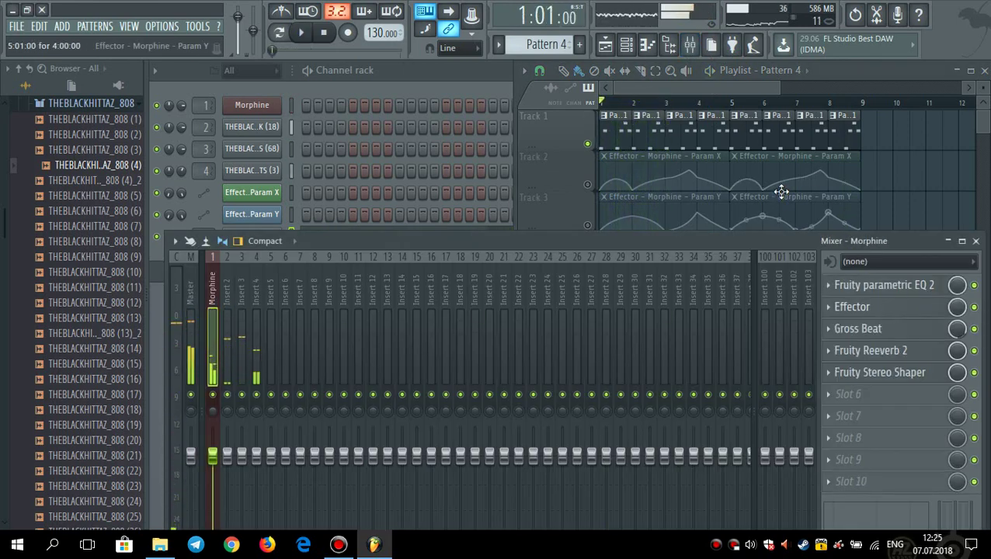
# Stop playback, bypass all five effects on the Morphine insert and play the song dry
pyautogui.click(765, 97)
pyautogui.click(857, 133)
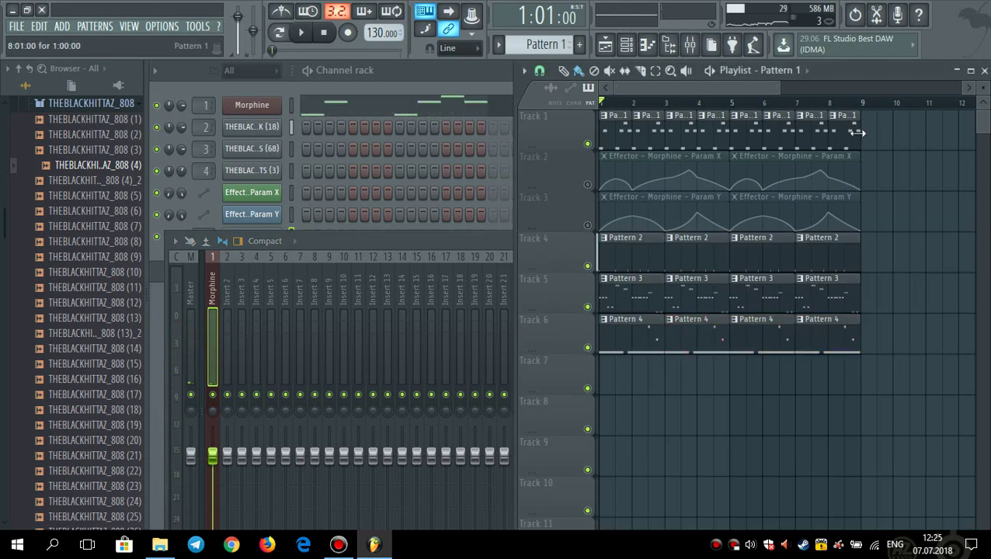
pyautogui.click(427, 237)
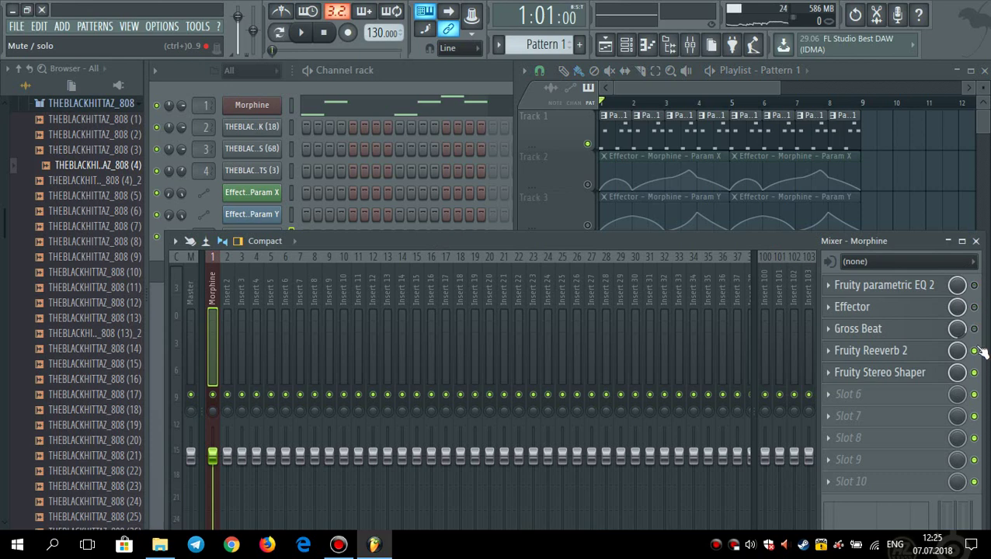
pyautogui.click(654, 80)
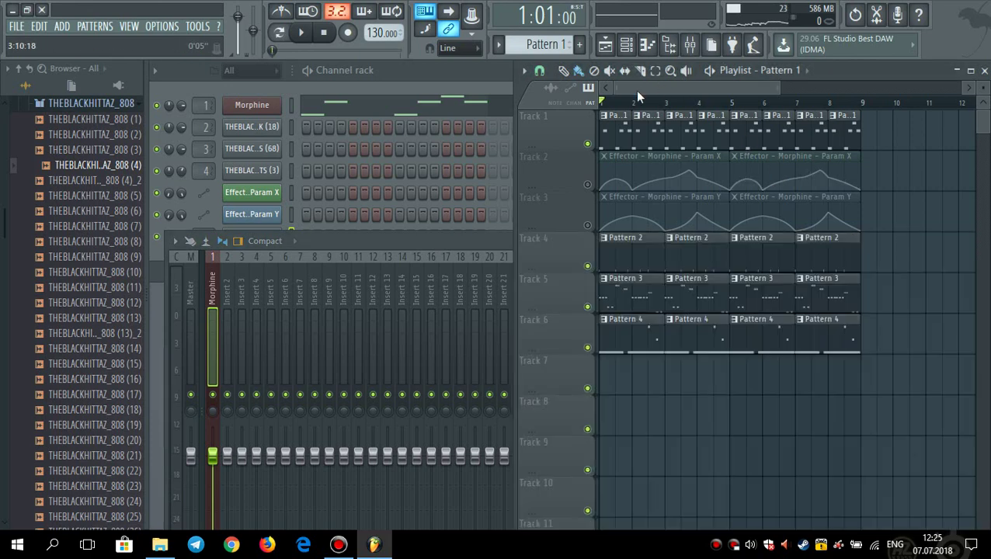
pyautogui.press('space')
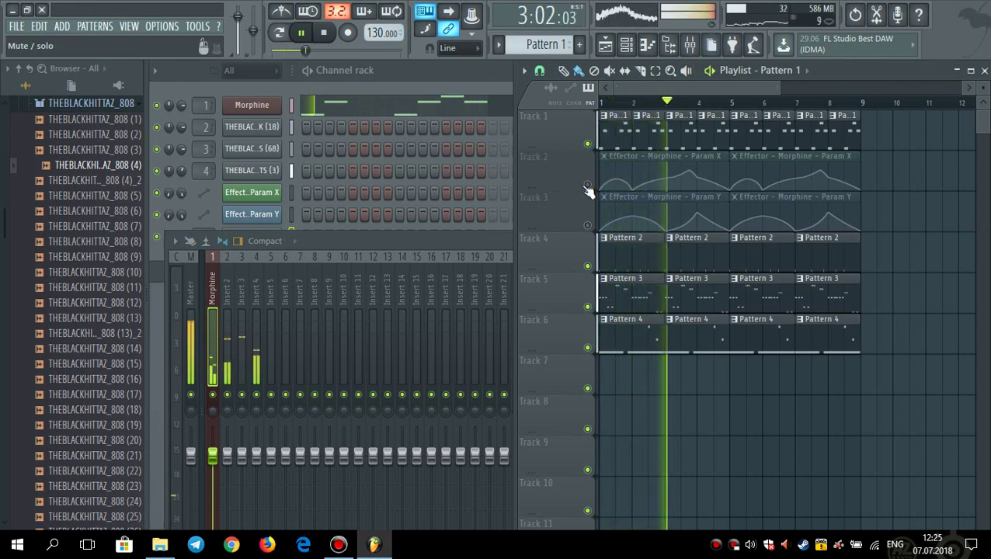
# Adjust the panning of the Morphine channel while the song plays and return to the playlist
pyautogui.click(170, 111)
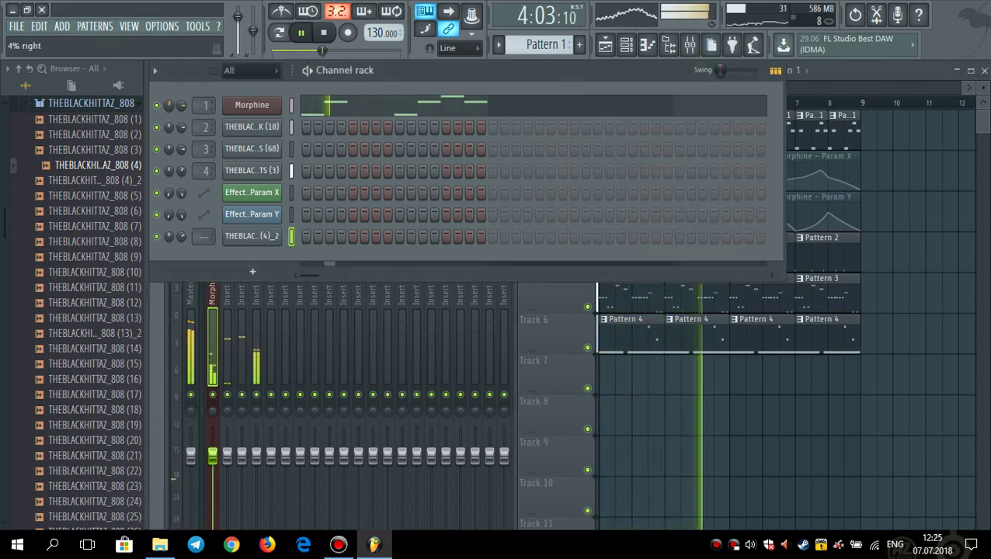
pyautogui.moveTo(169, 108); pyautogui.dragTo(170, 93)
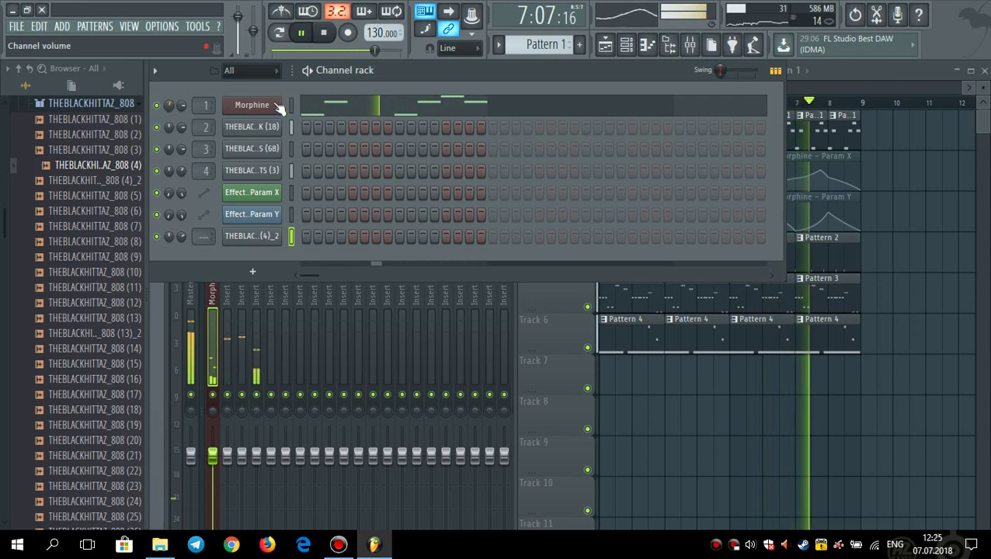
pyautogui.click(808, 83)
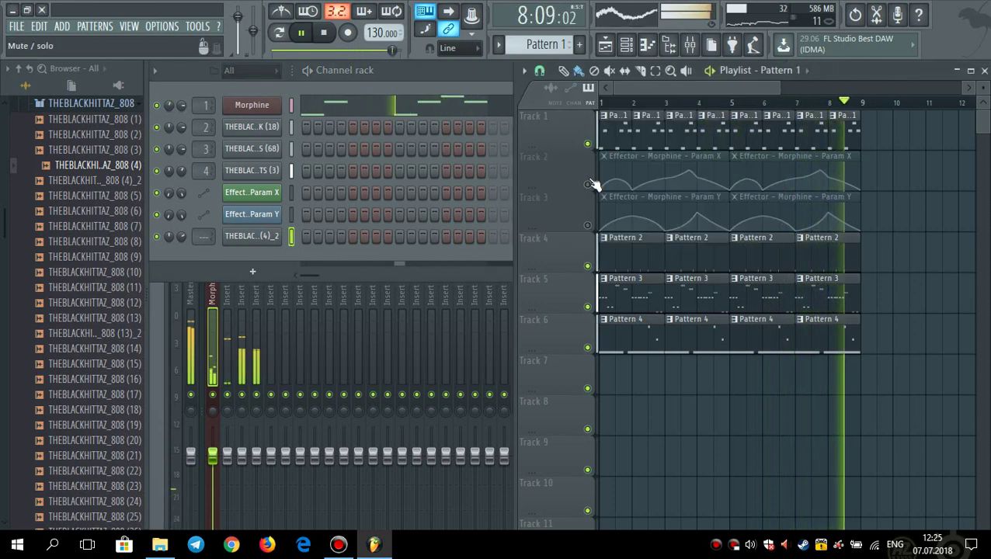
# Unmute the automation on Tracks 2 and 3 and re-enable all five effects on the Morphine insert
pyautogui.click(587, 184)
pyautogui.click(587, 226)
pyautogui.click(690, 45)
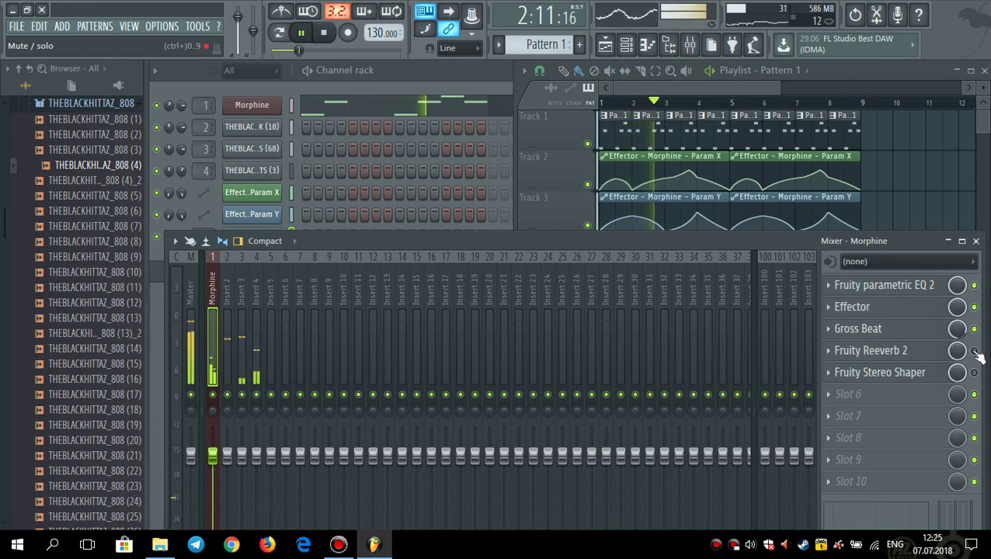
pyautogui.click(976, 242)
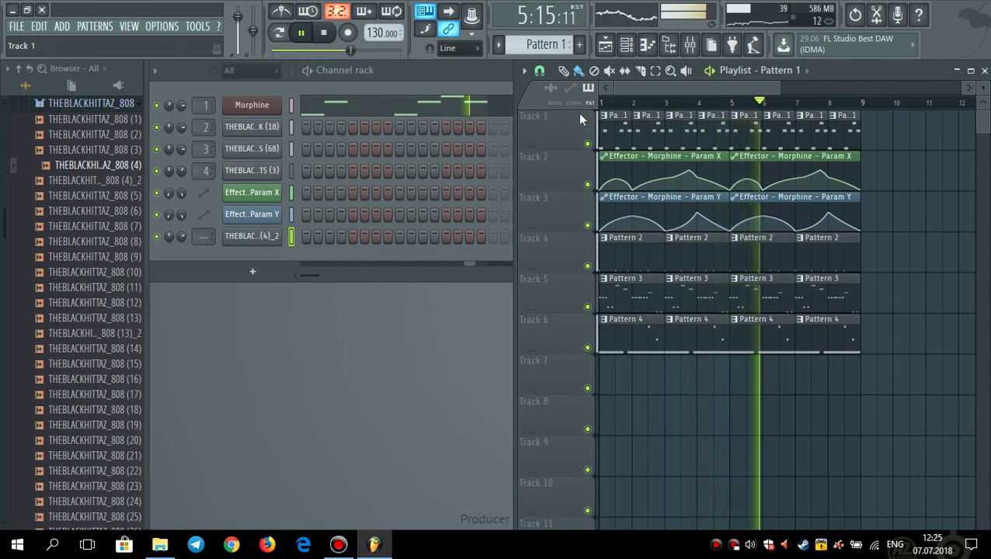
# Collapse the THEBLACKHITTAZ_808, drum kit and Packs folders in the browser
pyautogui.click(94, 105)
pyautogui.scroll(2, 93, 136)
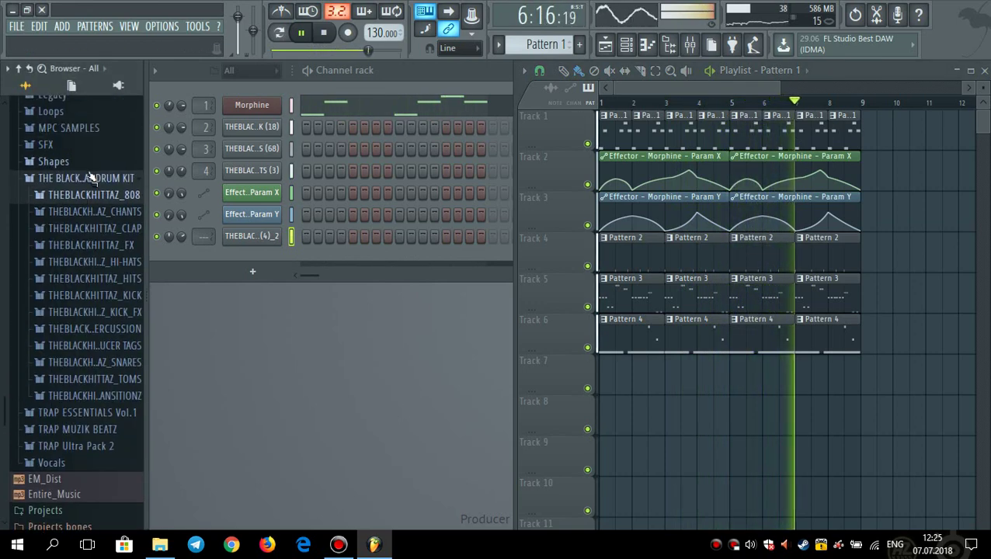
pyautogui.click(92, 176)
pyautogui.click(59, 123)
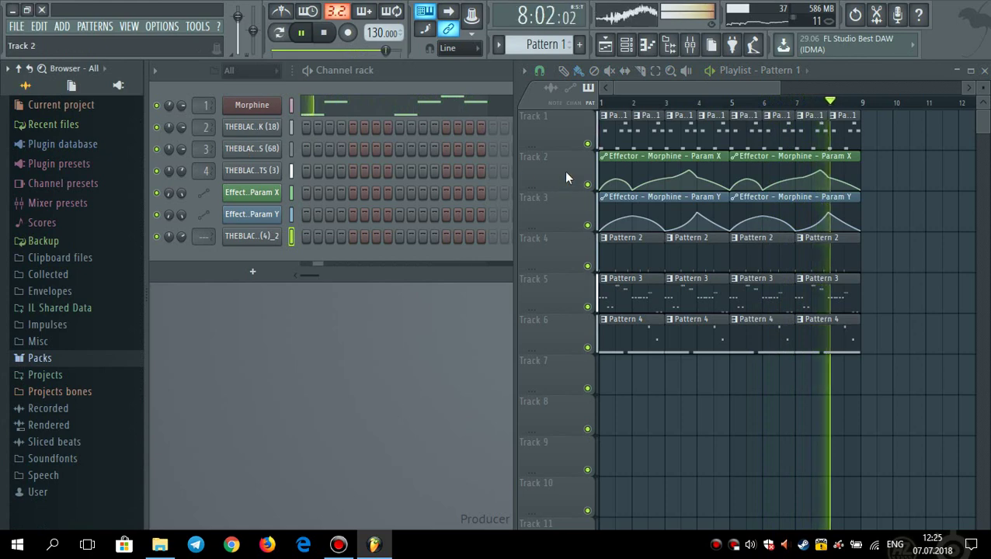
# Lower the Effector's mix level on the Morphine insert to about 91% and close the mixer
pyautogui.click(699, 45)
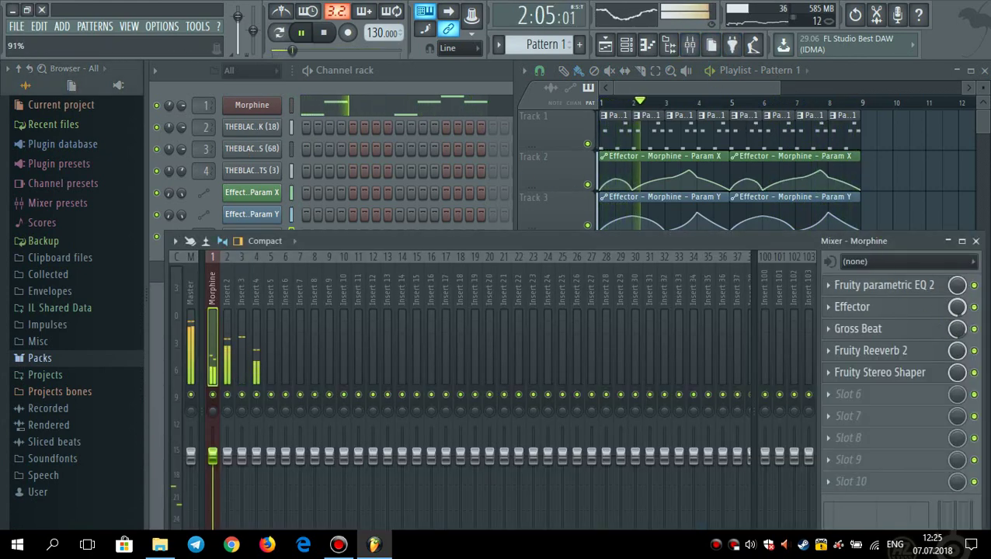
pyautogui.click(978, 242)
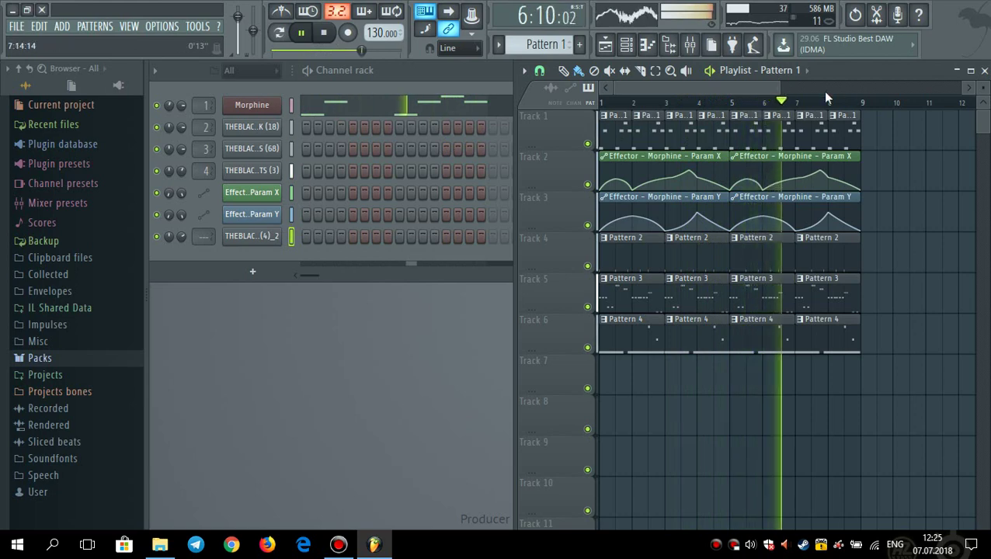
pyautogui.moveTo(778, 88); pyautogui.dragTo(845, 88)
pyautogui.click(10, 25)
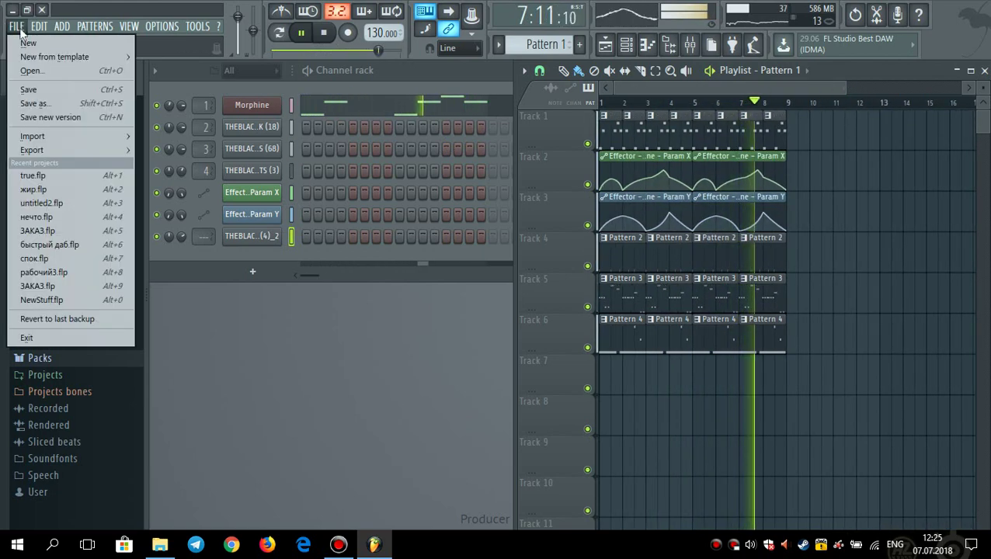
pyautogui.click(710, 72)
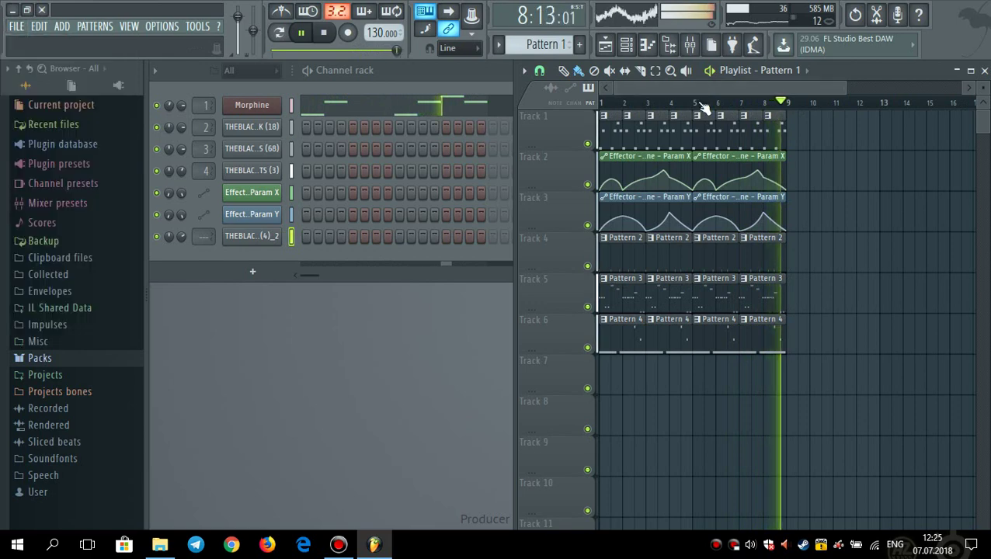
# Select Pattern 3, set the volume of the THEBLAC..TS (3) channel to about 53% and stop playback
pyautogui.click(669, 288)
pyautogui.click(192, 170)
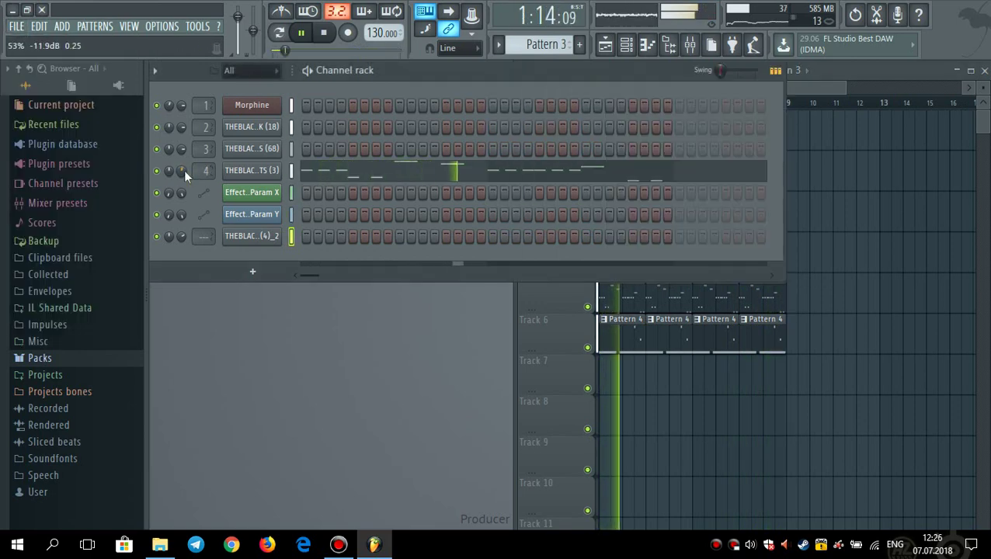
pyautogui.press('space')
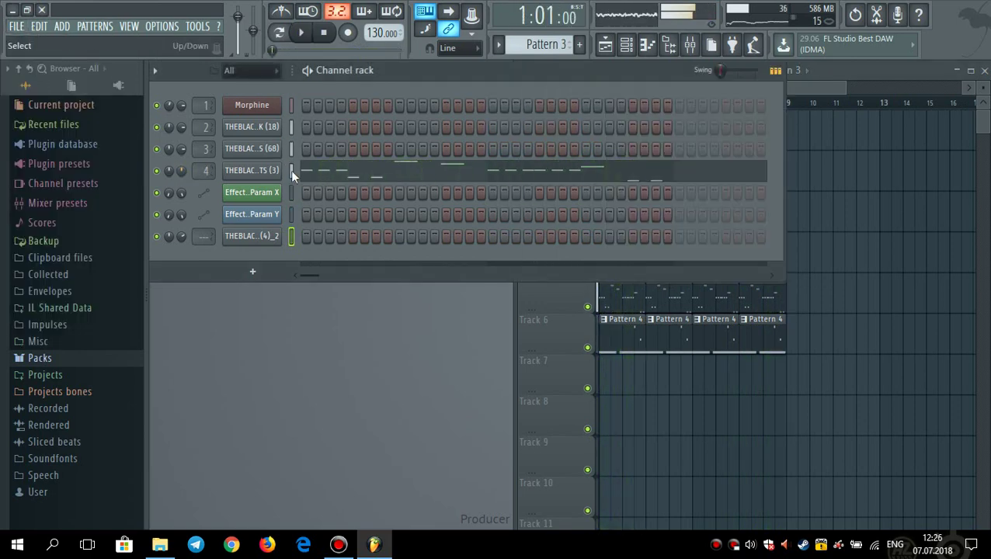
# Load Fruity Stereo Shaper in Slot 1 of Insert 4, set its delay to about 1.0 ms right and close the plugin
pyautogui.click(292, 170)
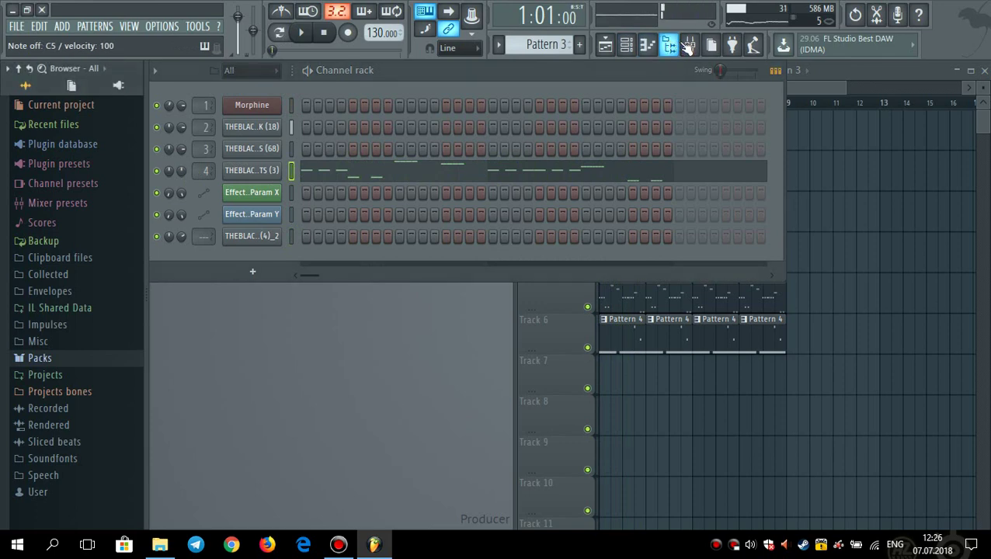
pyautogui.click(690, 46)
pyautogui.click(262, 294)
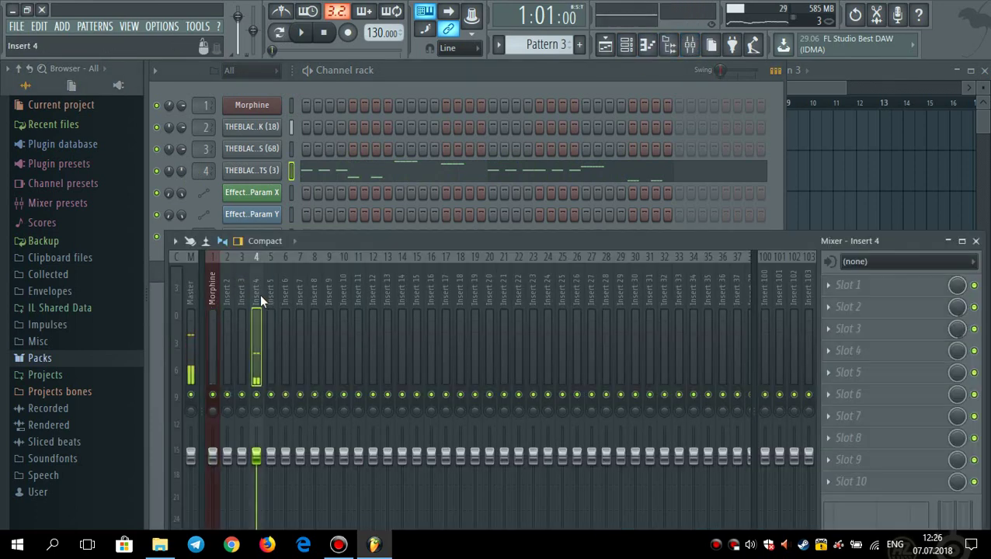
pyautogui.click(851, 285)
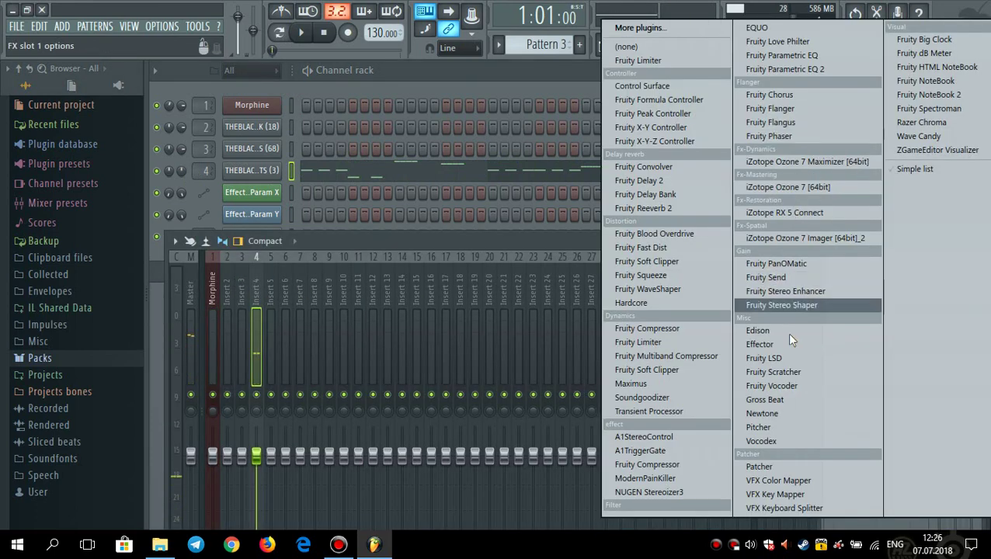
pyautogui.click(797, 304)
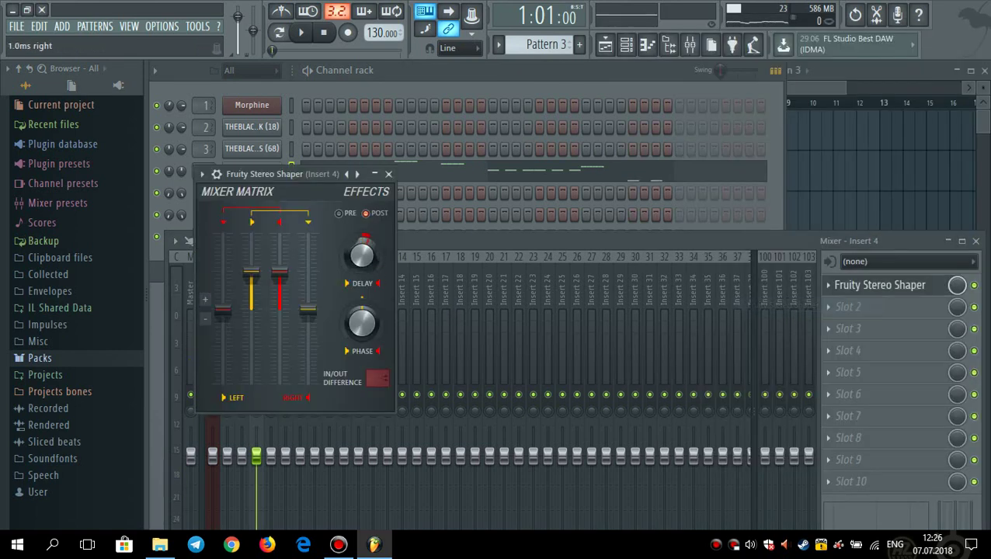
pyautogui.click(389, 174)
# Close the mixer and set the THEBLAC..TS (3) channel's volume to about 41% during playback
pyautogui.press('F9')
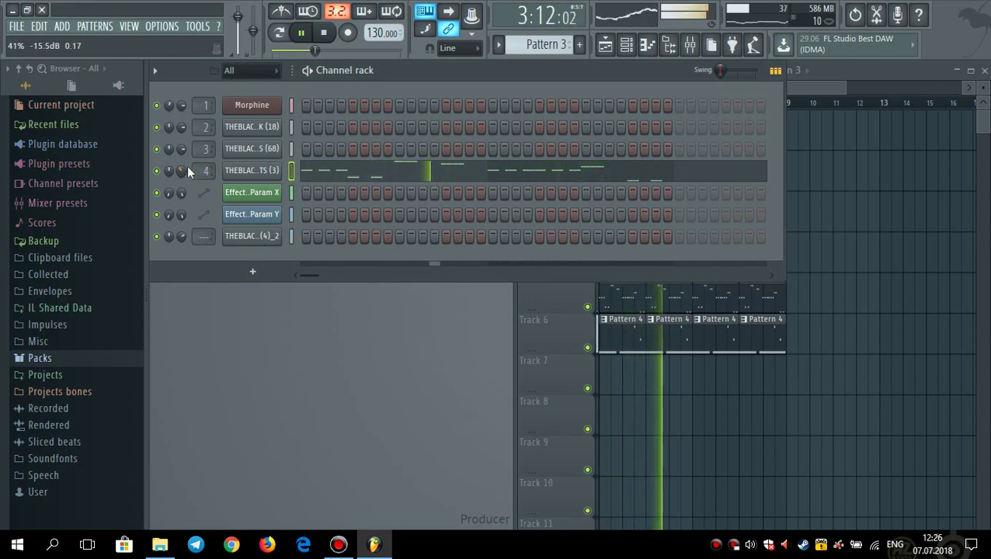
pyautogui.click(798, 91)
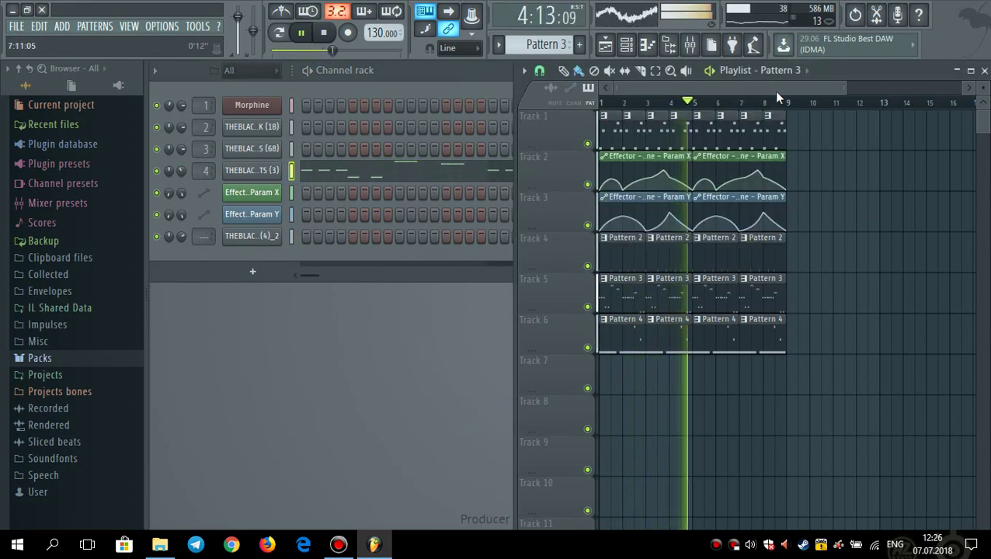
# Save the project as qrqwrqwrd.flp in the Биты folder
pyautogui.click(16, 26)
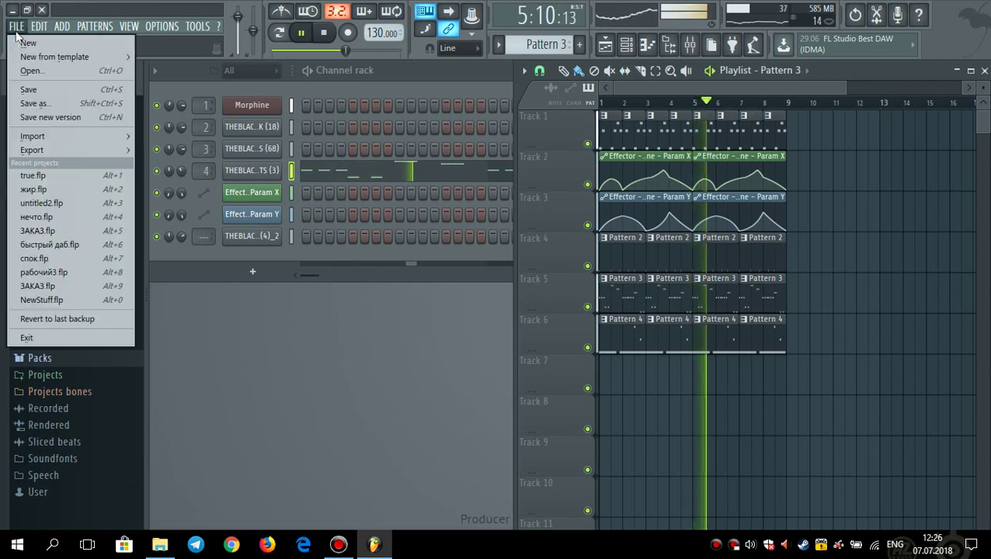
pyautogui.click(23, 88)
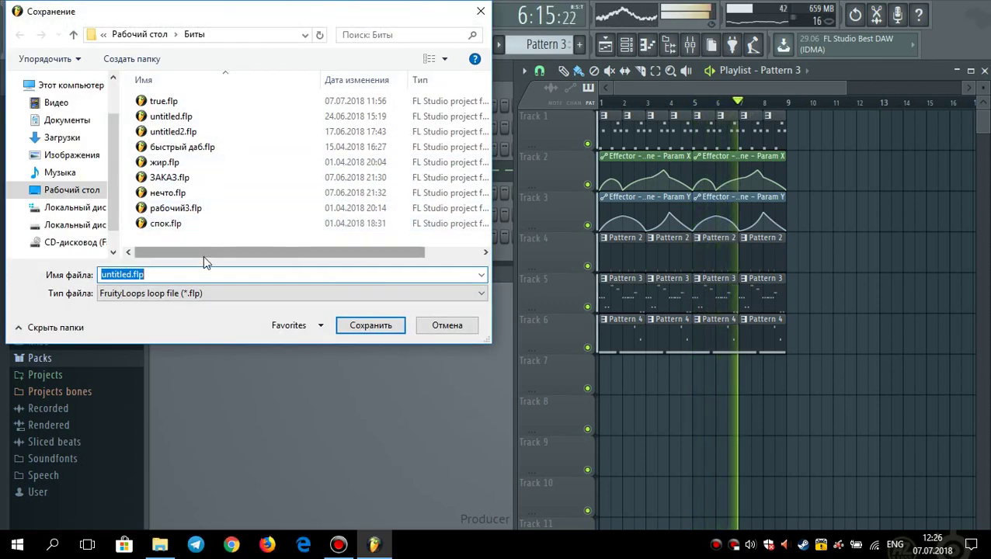
pyautogui.click(113, 275)
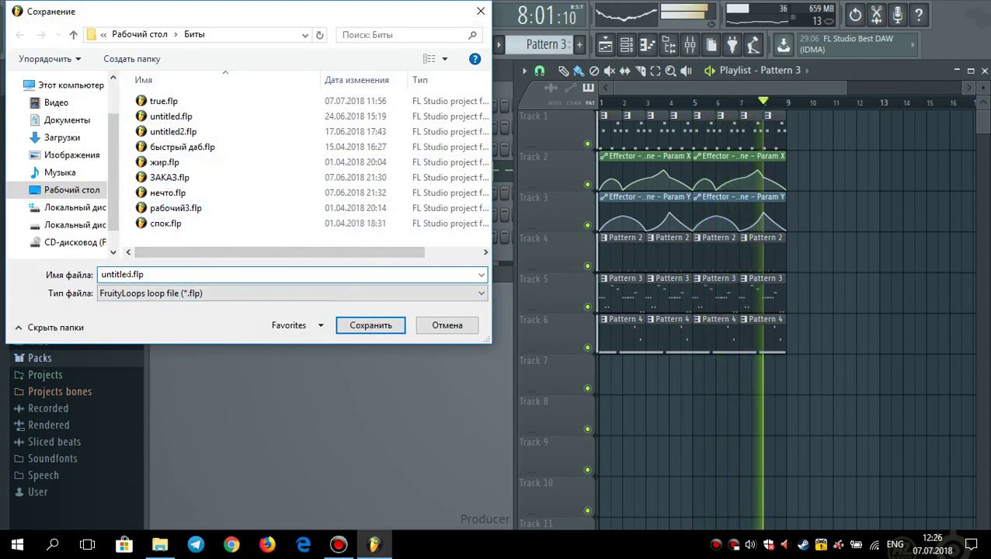
pyautogui.write('qrwrqwr')
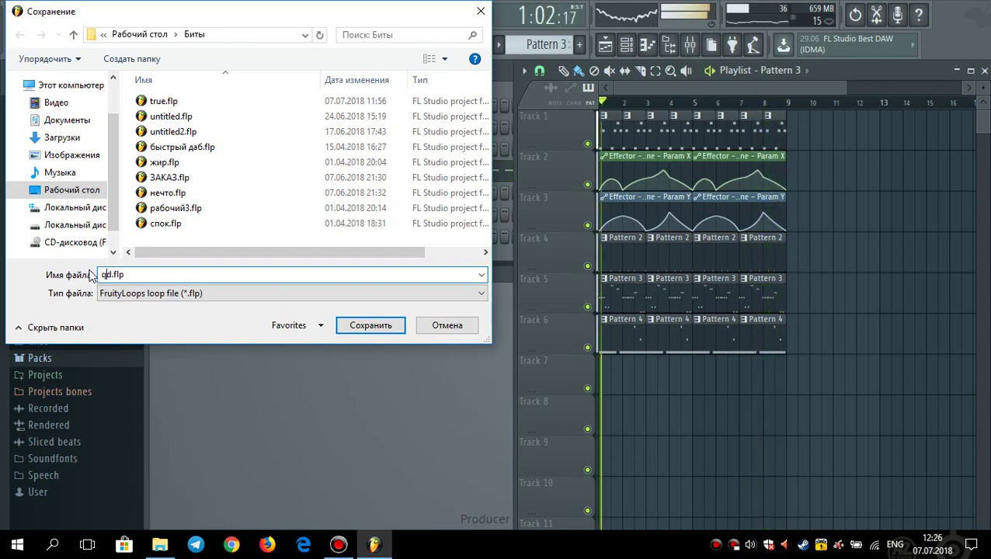
pyautogui.click(377, 322)
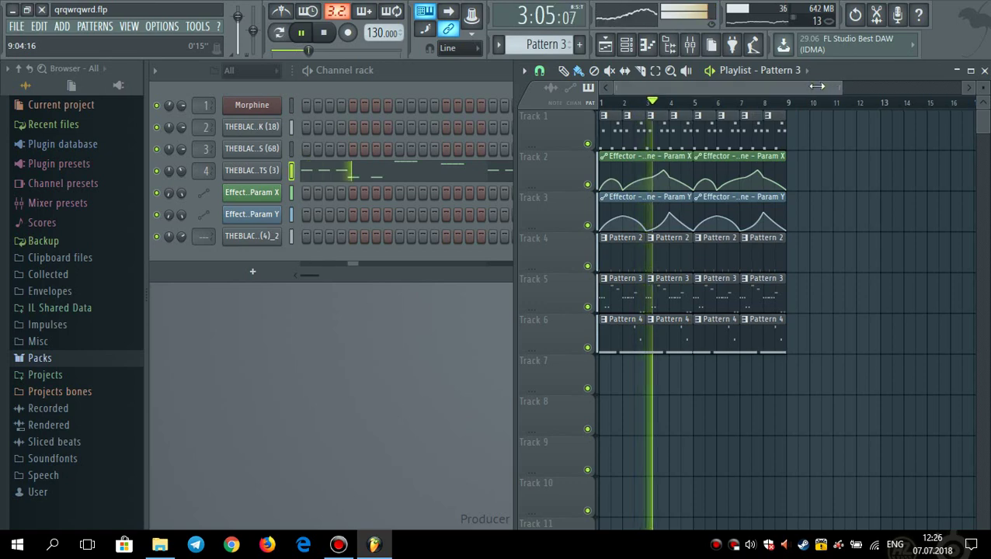
pyautogui.moveTo(845, 88); pyautogui.dragTo(744, 85)
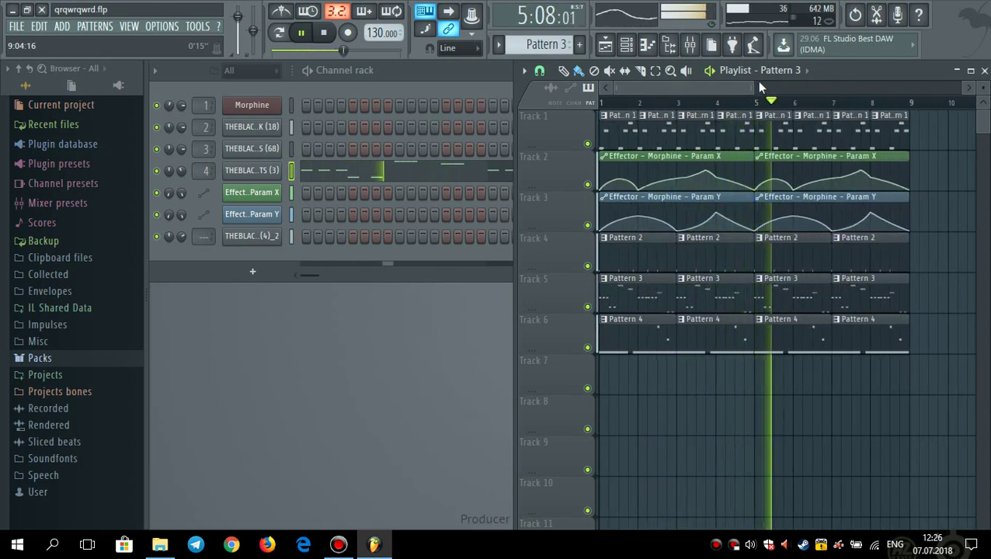